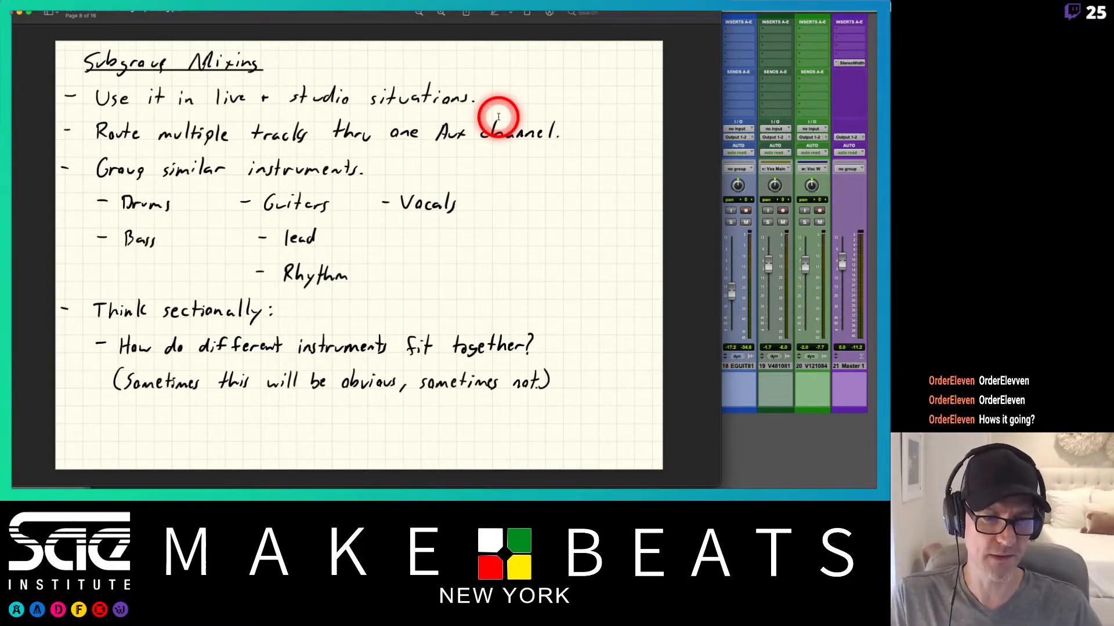
Step: Switch from the notes to the Pro Tools mixer and activate the Drums group
click(826, 16)
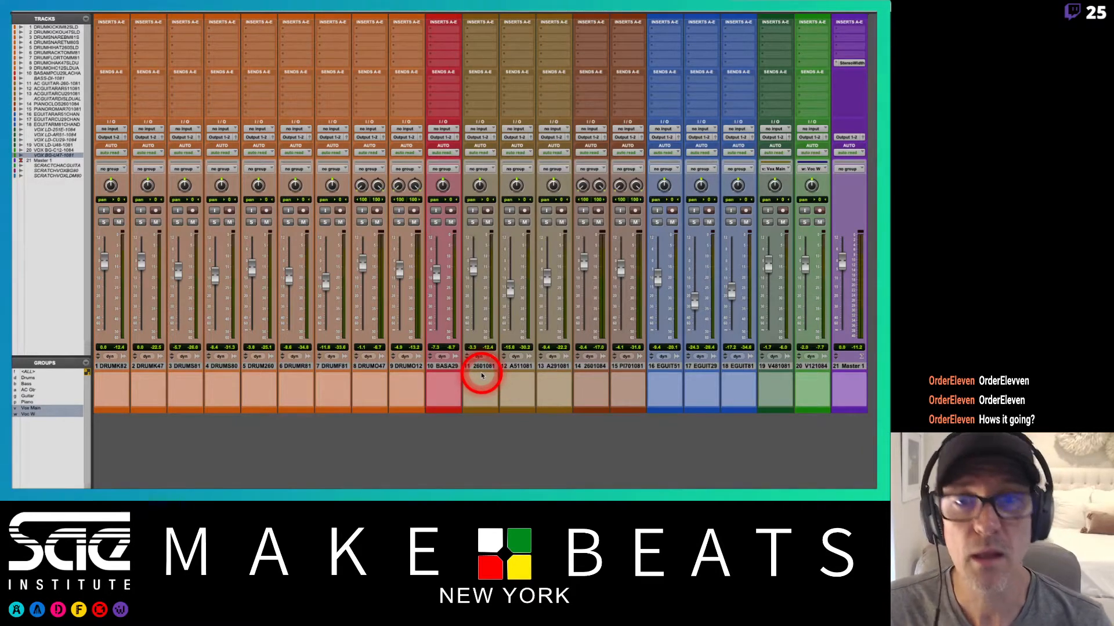
click(33, 378)
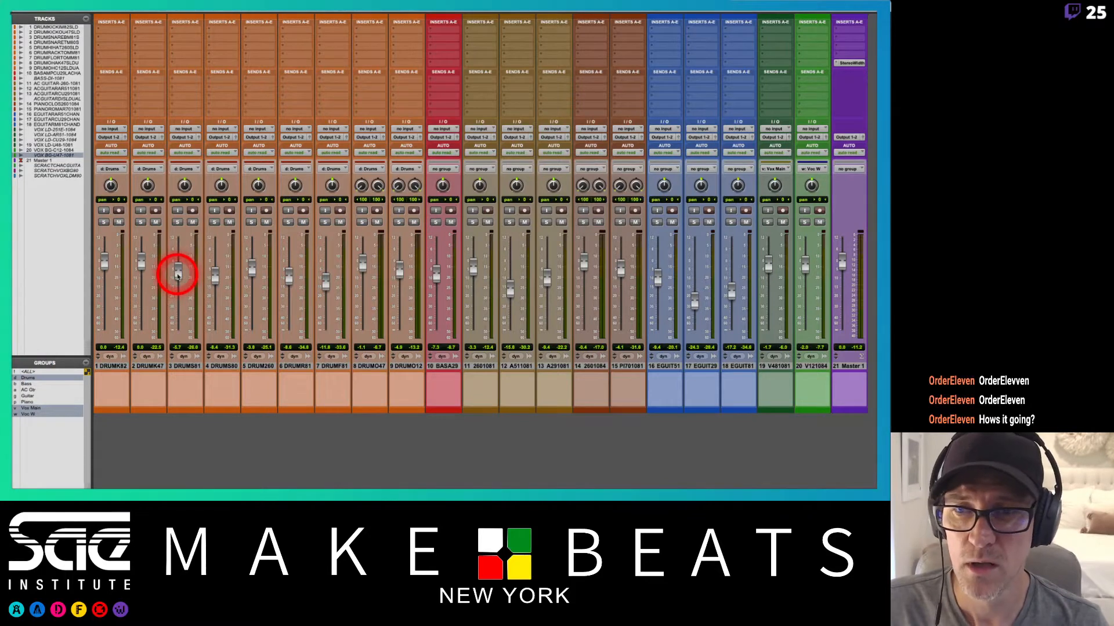
Step: Select the fourth drum track, play the session in the Edit window, and return to the mixer
click(219, 367)
key(super+equal)
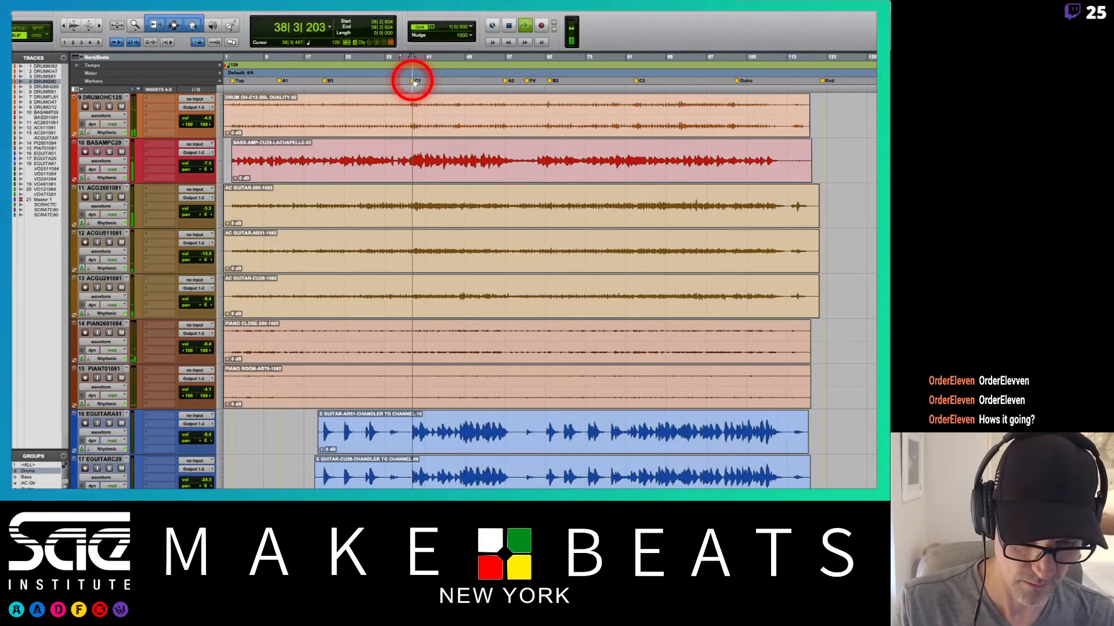
key(super+equal)
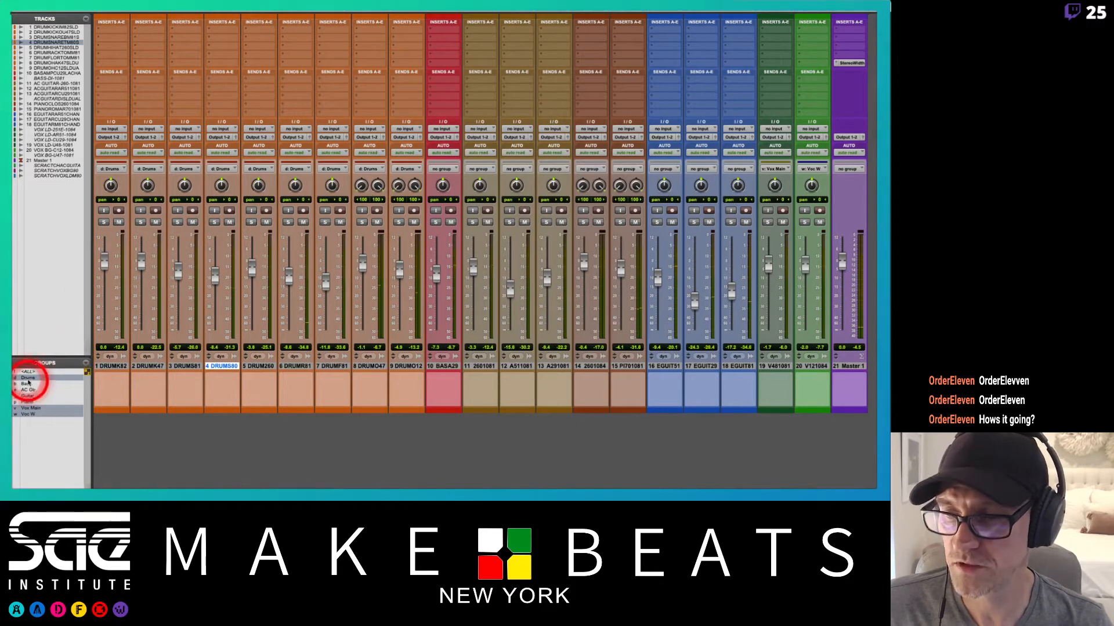
Step: Try lowering all grouped drum faders together, bringing the first kick track to -10.3 dB
drag(104, 261, 103, 291)
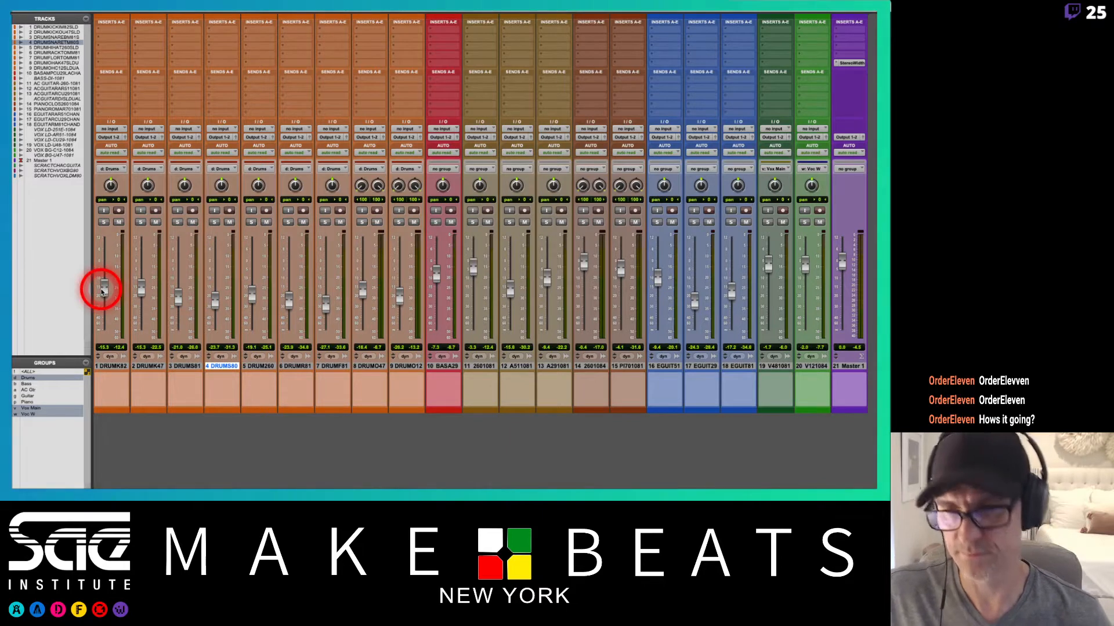
alt+click(101, 290)
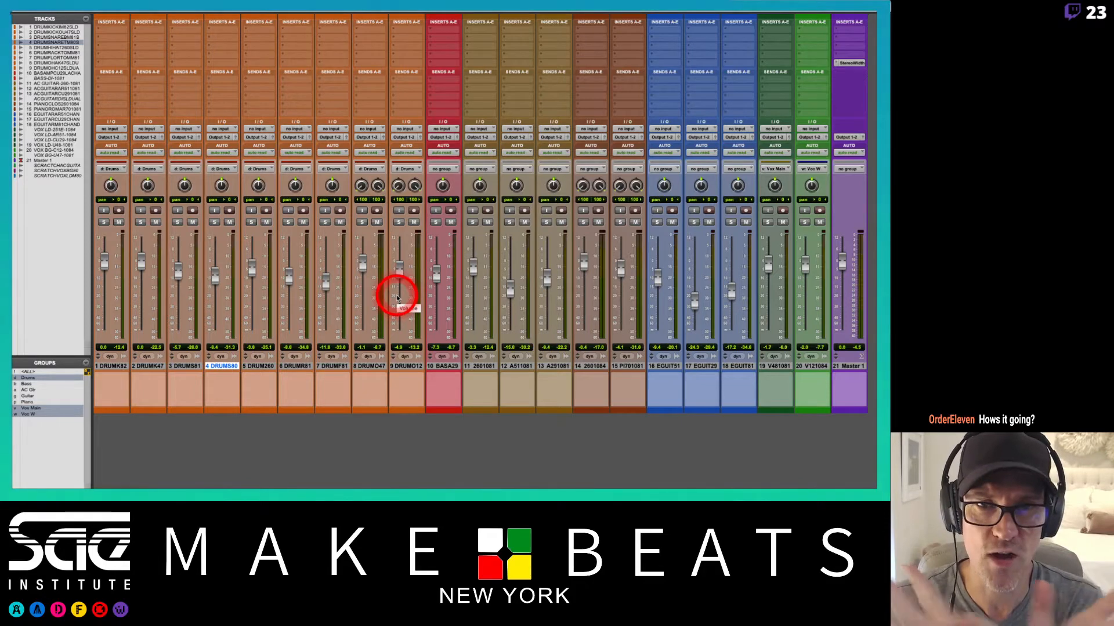
Step: Review the Subgroup Mixing notes page, comparing it with the mixer tracks in Pro Tools
key(super+Tab)
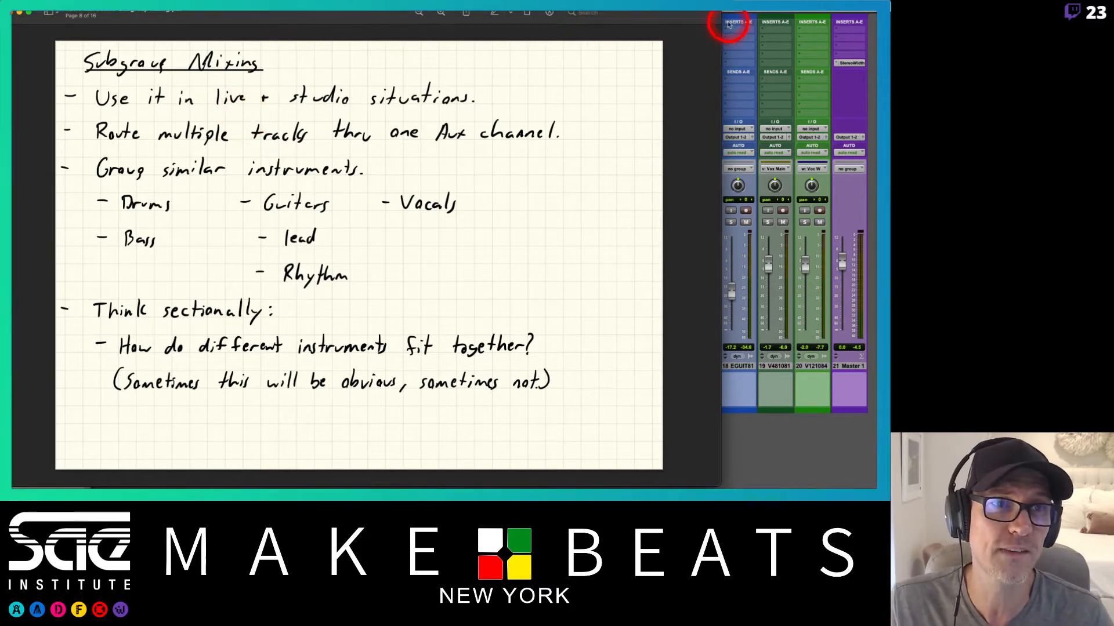
click(767, 21)
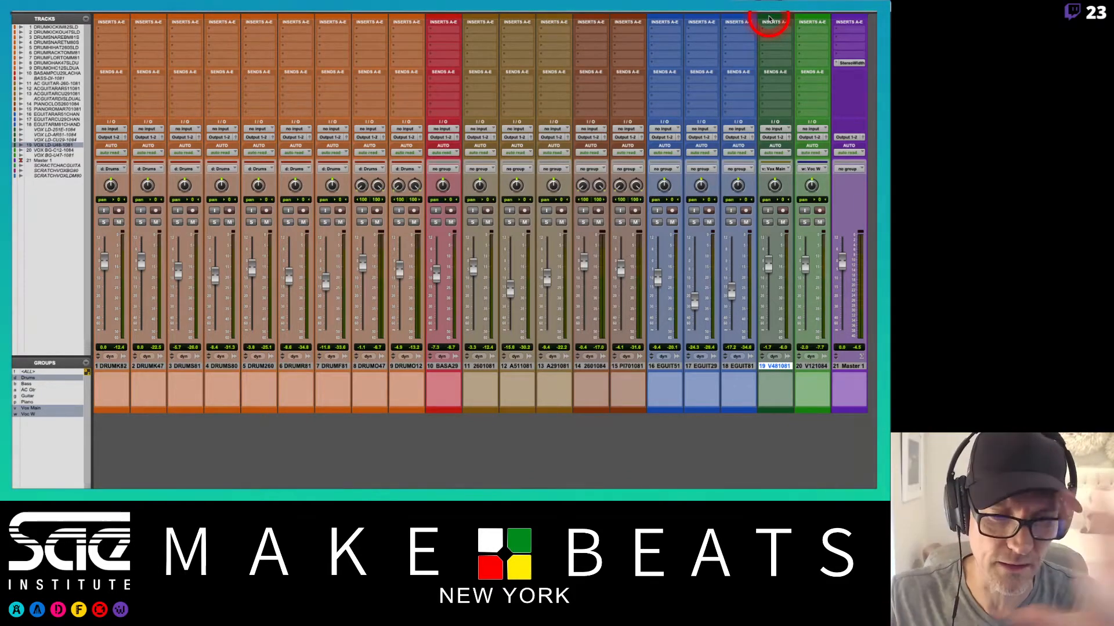
key(super+Tab)
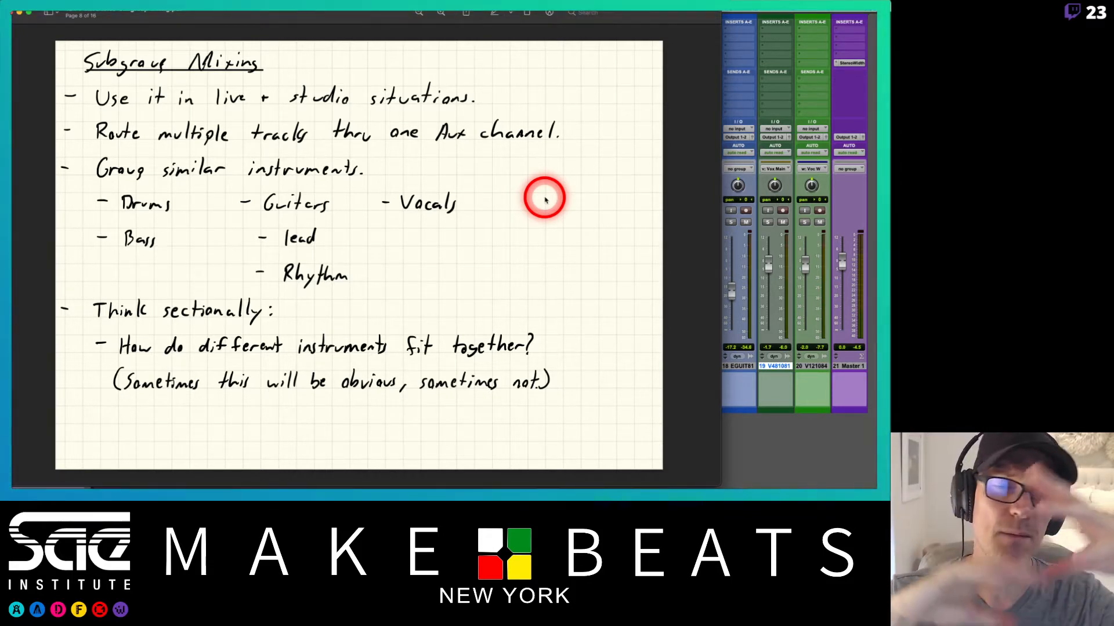
click(868, 106)
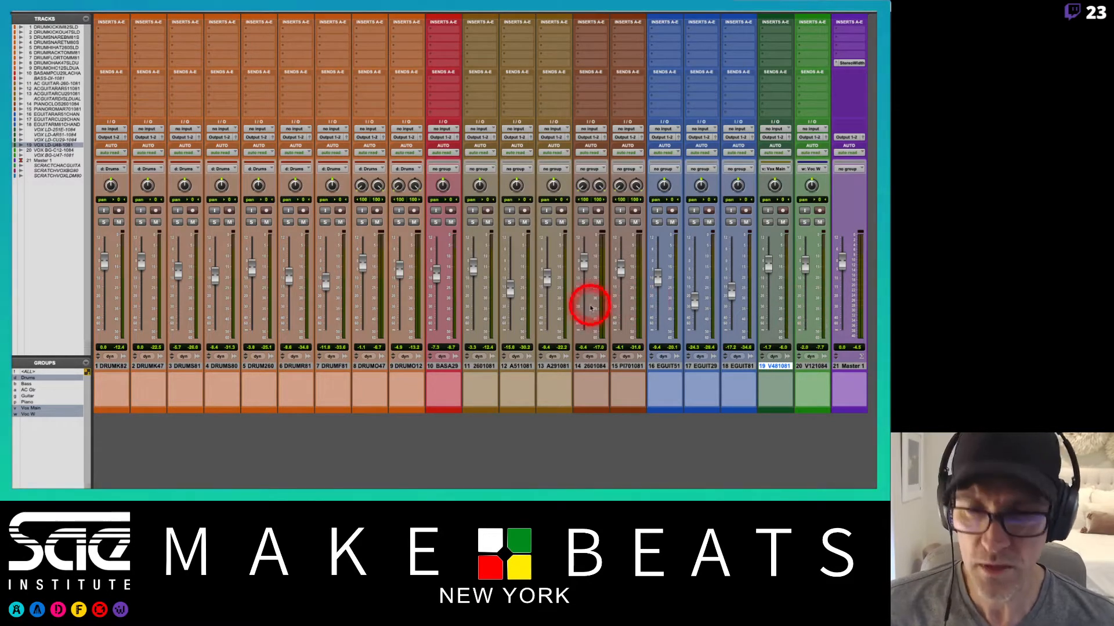
Step: Select drum tracks 1 to 9 and review the notes pages on instruments to subgroup and aux tracks
click(121, 367)
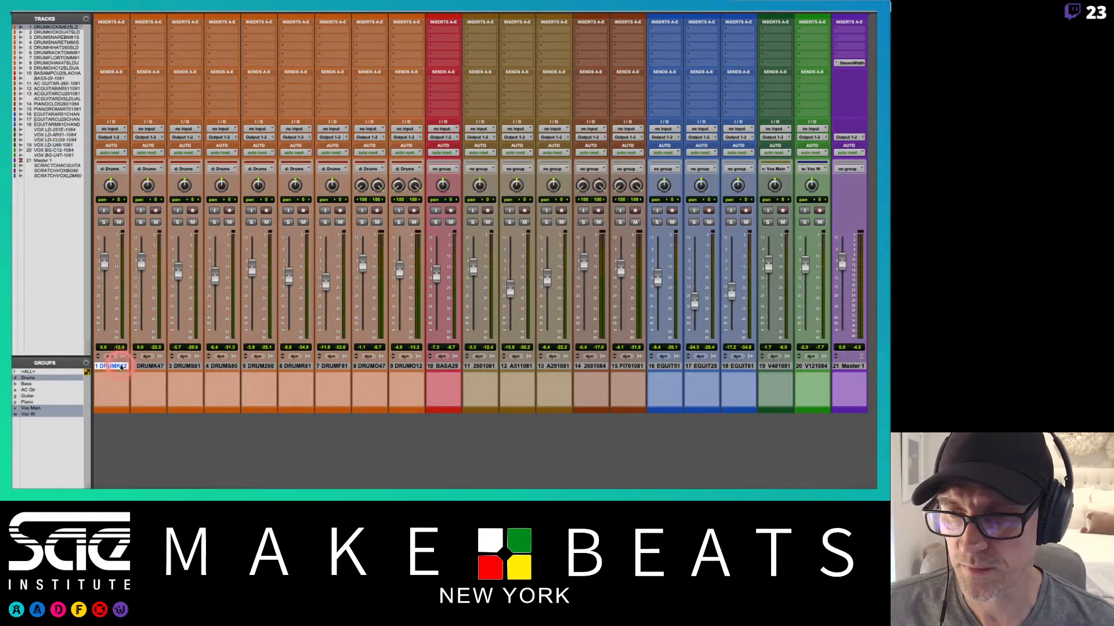
shift+click(412, 367)
key(super+Tab)
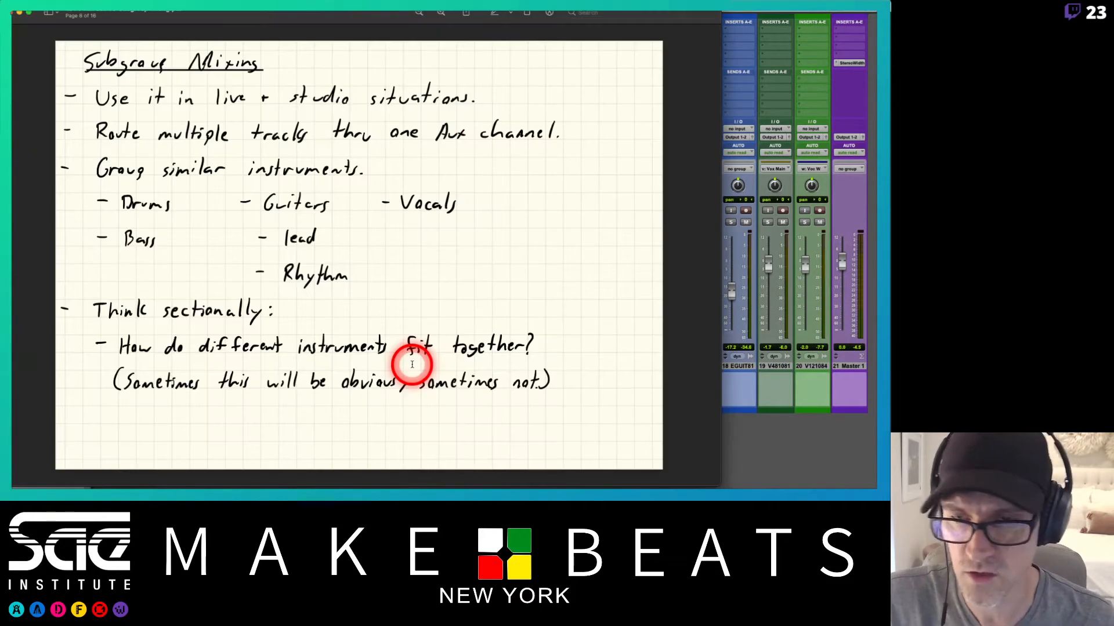
key(Down)
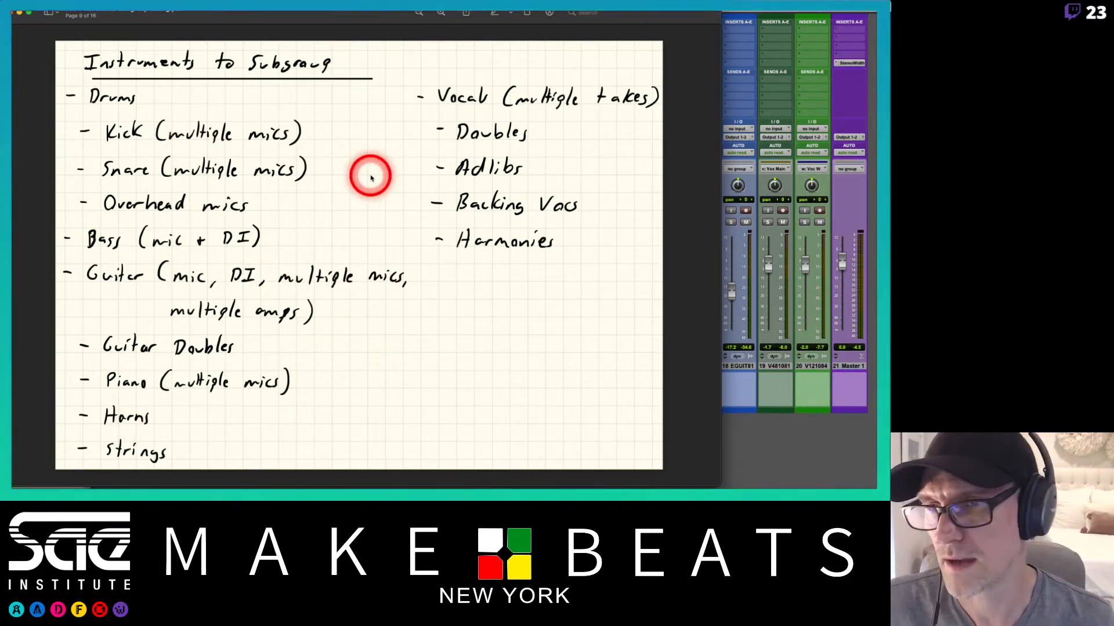
key(Down)
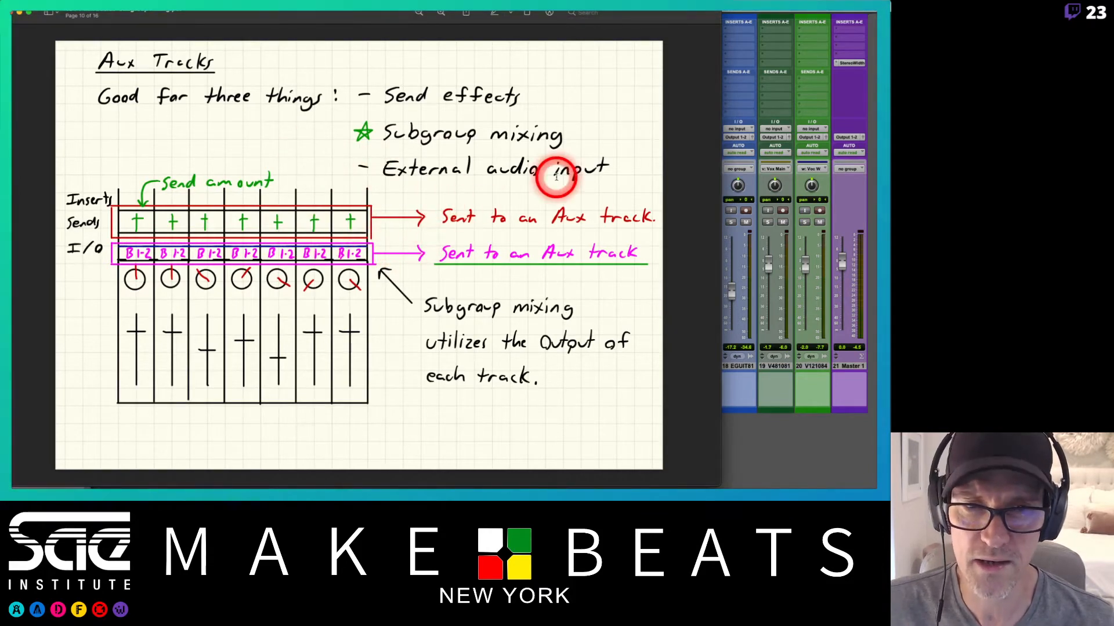
click(806, 13)
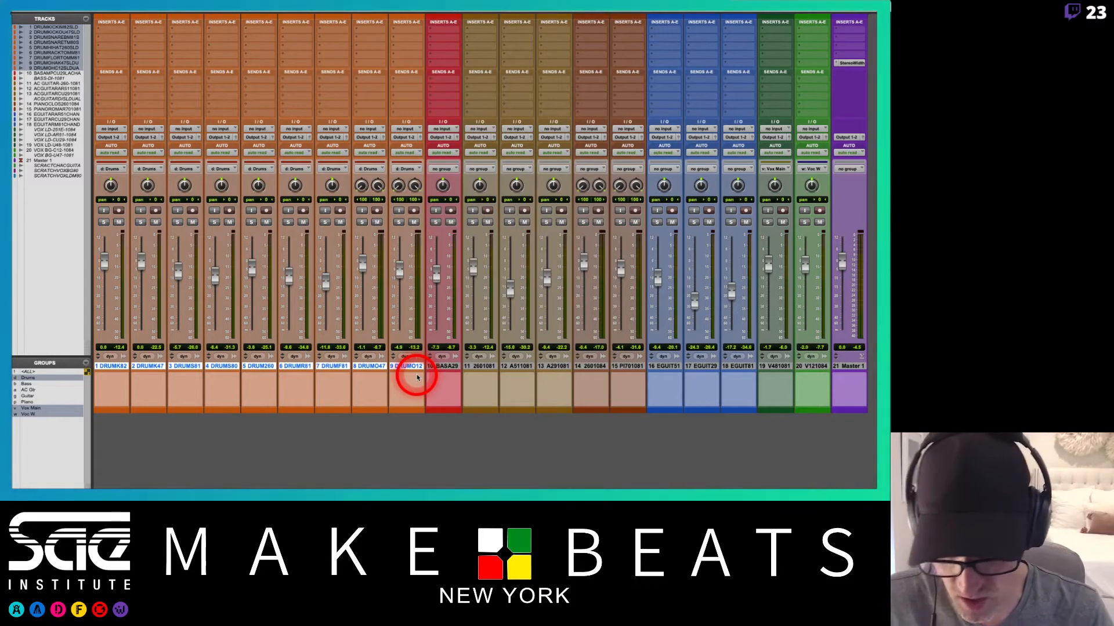
Step: Create one stereo Aux Input track named "Dr Grp" after the selected drum tracks
key(ctrl+shift+n)
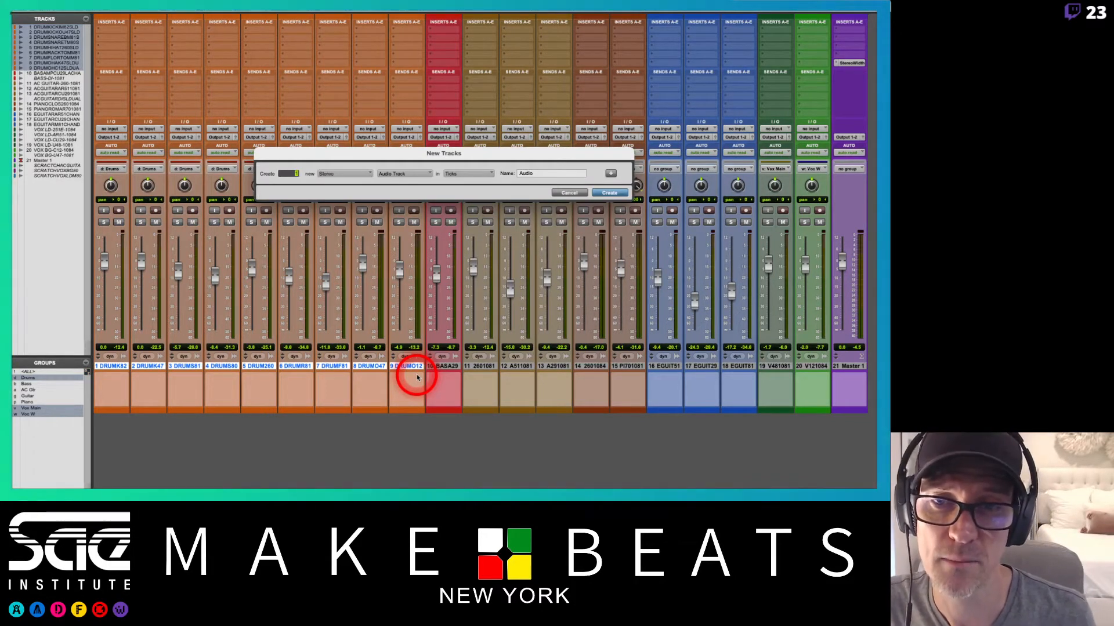
key(Tab)
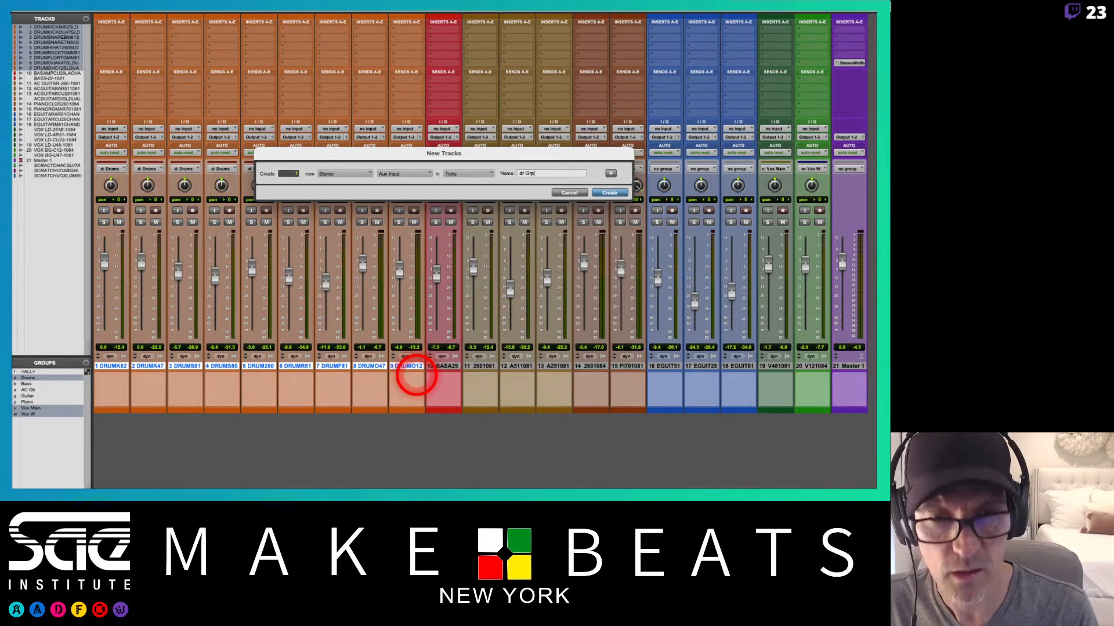
text(dr Grp)
key(Left)
key(Left)
key(Left)
key(Left)
key(Left)
key(BackSpace)
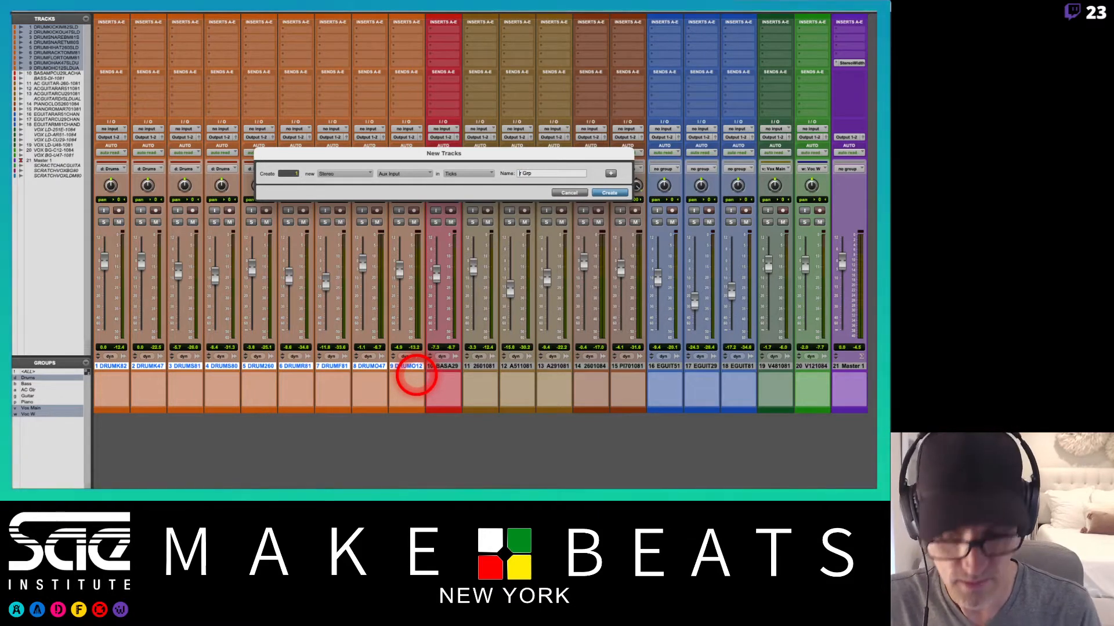
text(D)
key(Return)
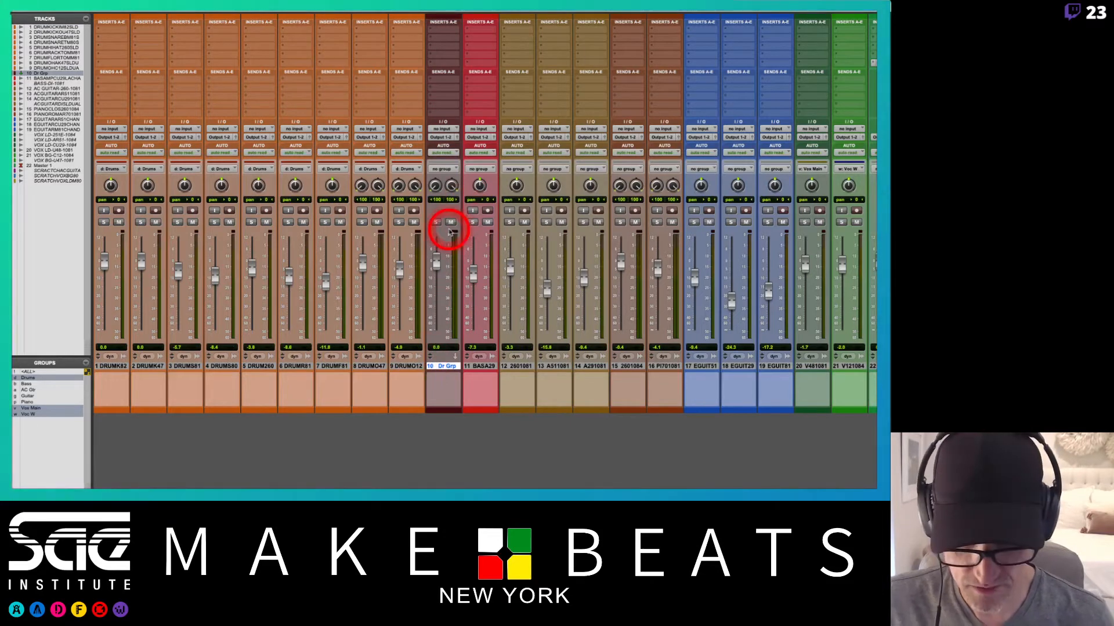
Step: Delete the Dr Grp aux track from the session
key(super+shift+n)
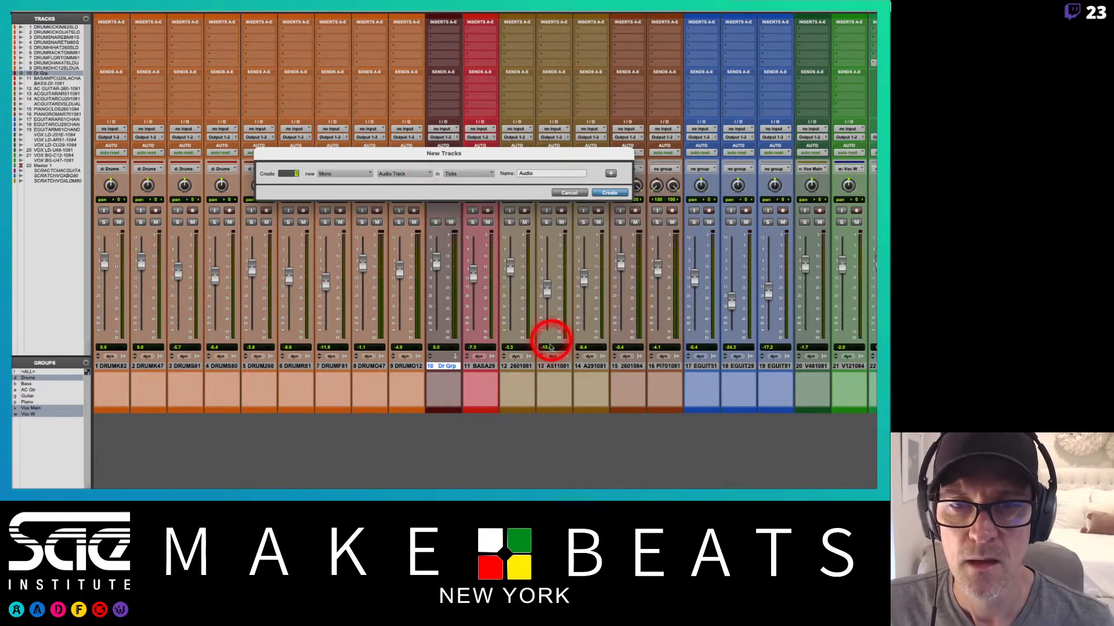
click(604, 192)
right_click(453, 366)
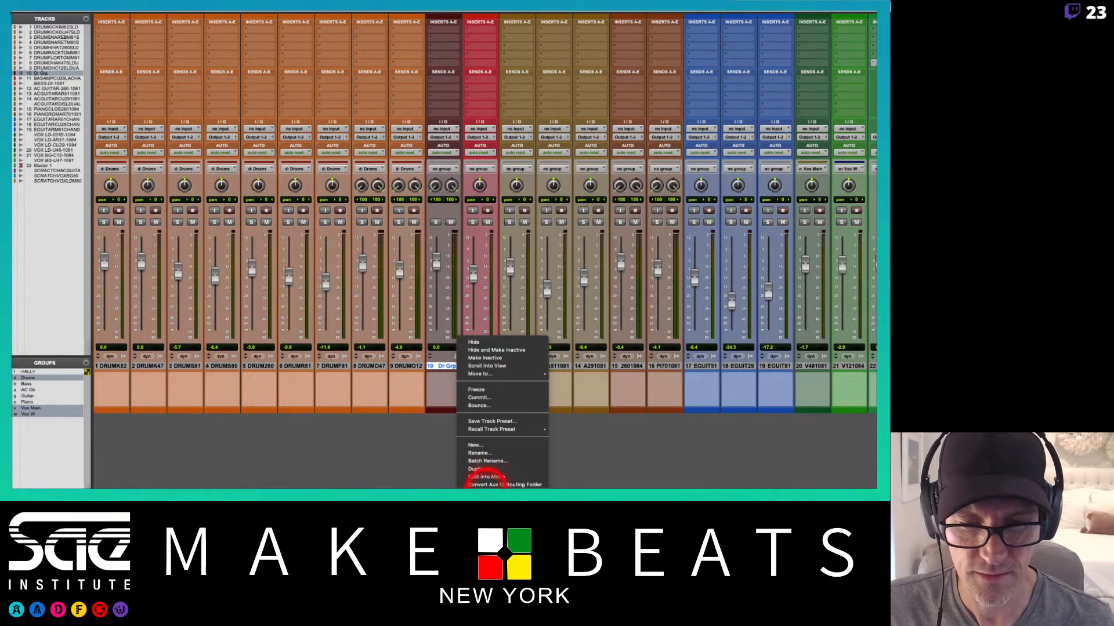
click(485, 494)
click(413, 366)
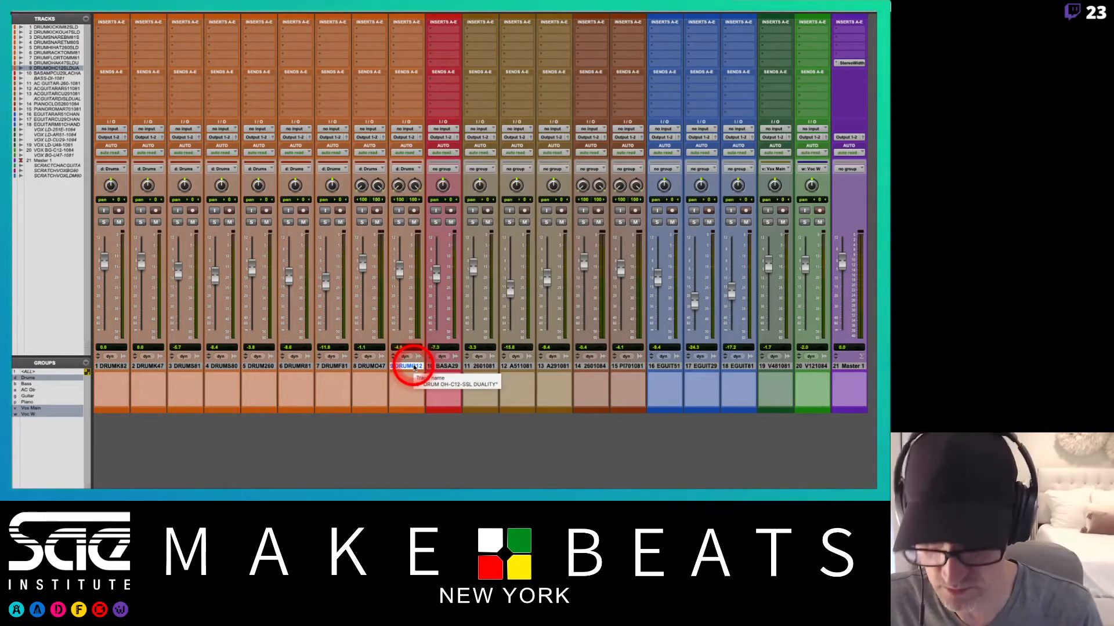
key(shift+super+n)
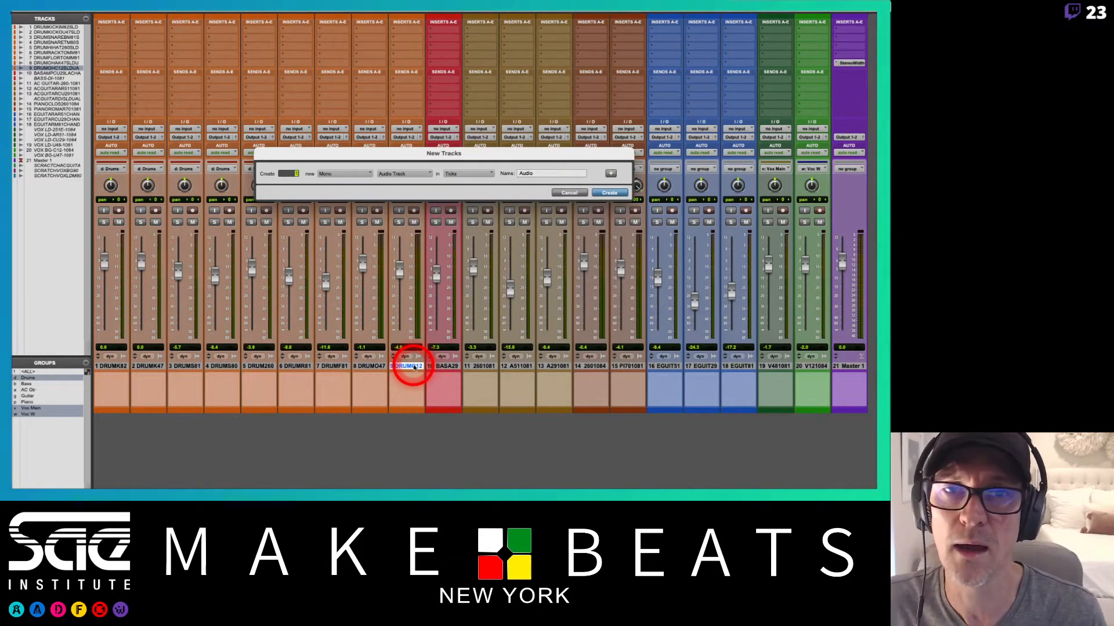
click(359, 175)
click(335, 184)
click(405, 174)
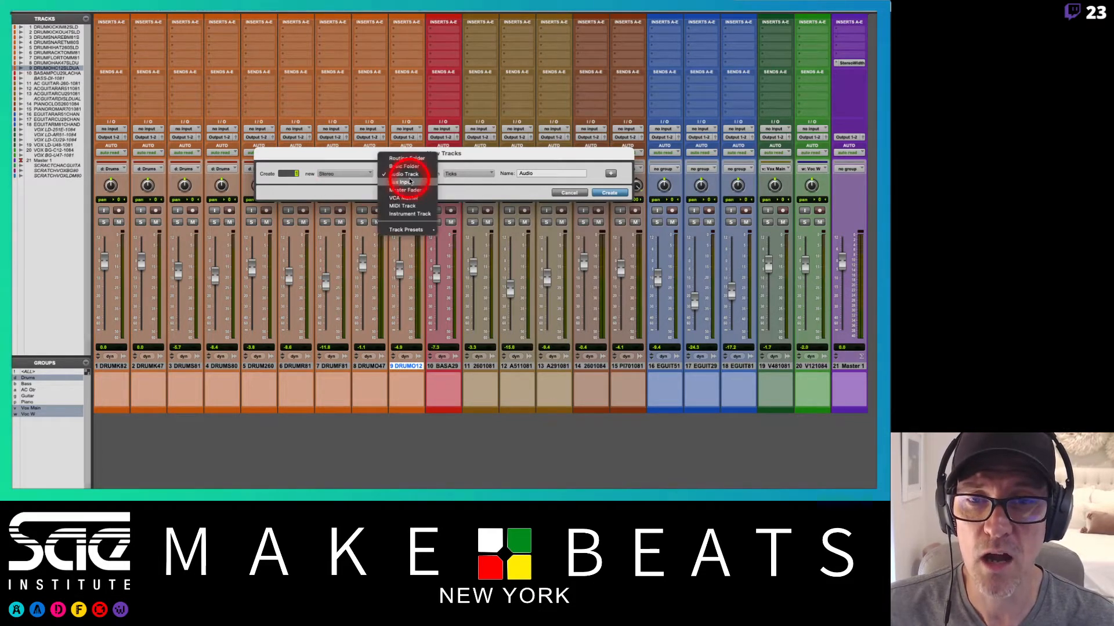
click(410, 182)
click(539, 173)
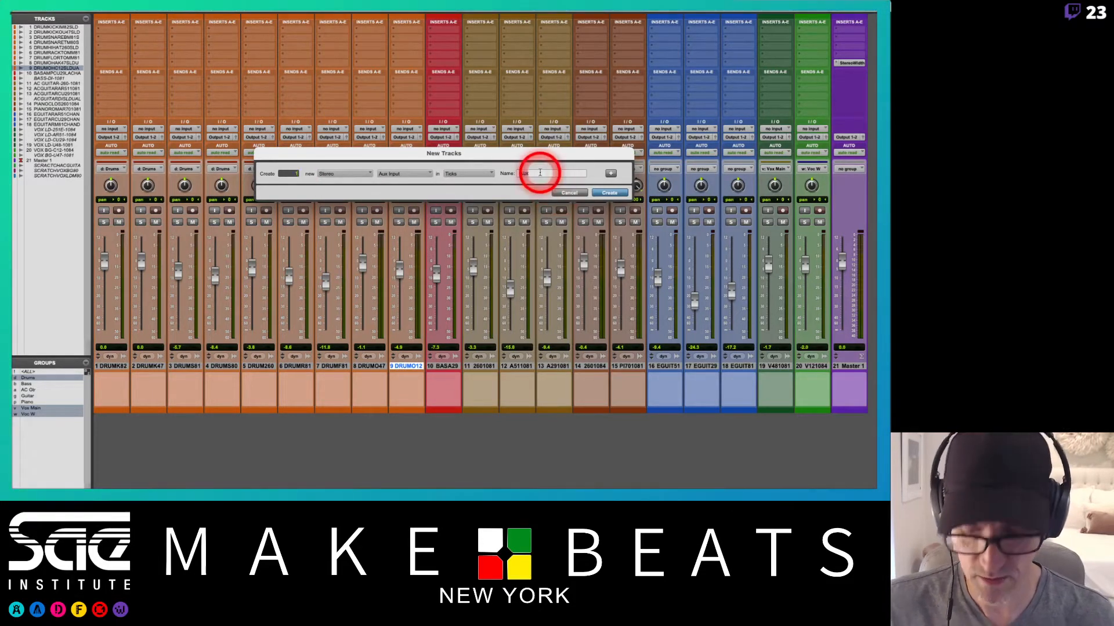
text(Dr Grp)
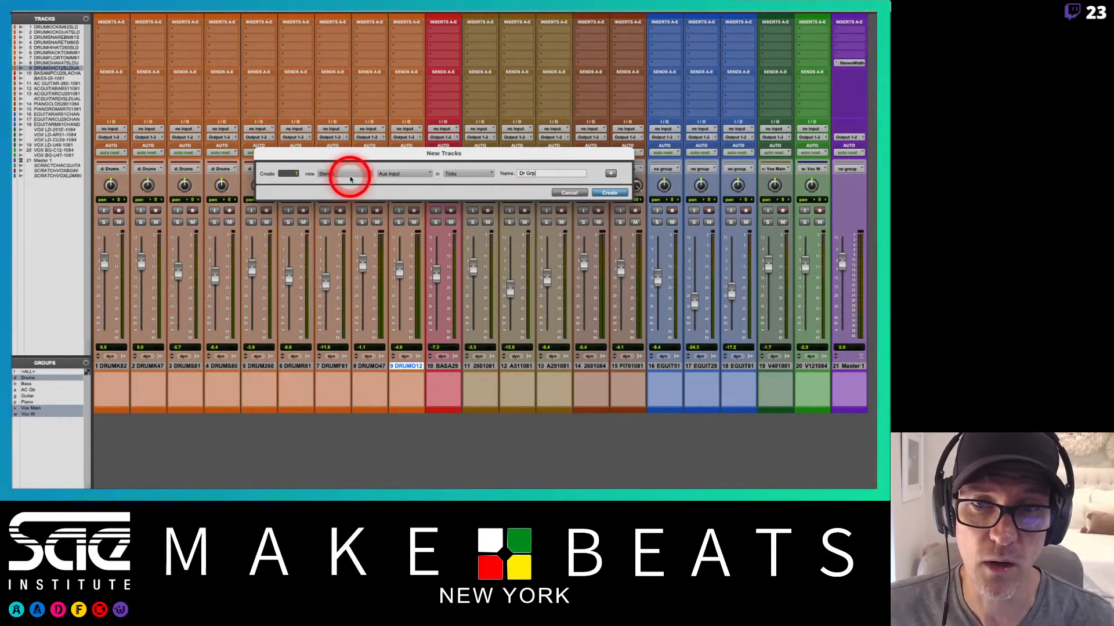
click(567, 193)
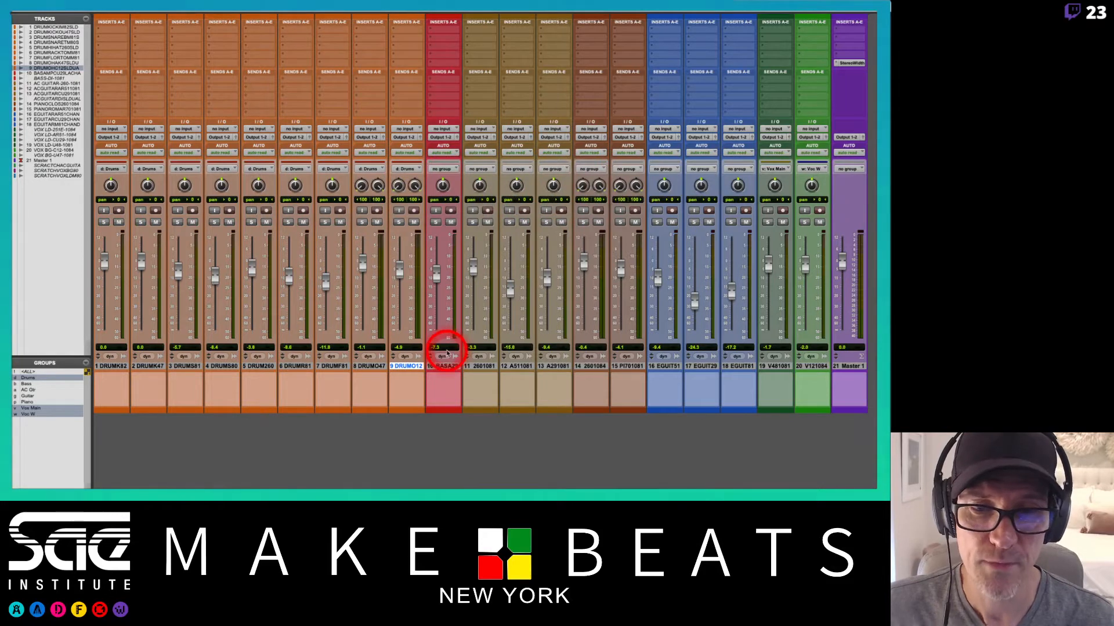
Step: Start a new track after the last drum track and set its format to Stereo
key(super+shift+n)
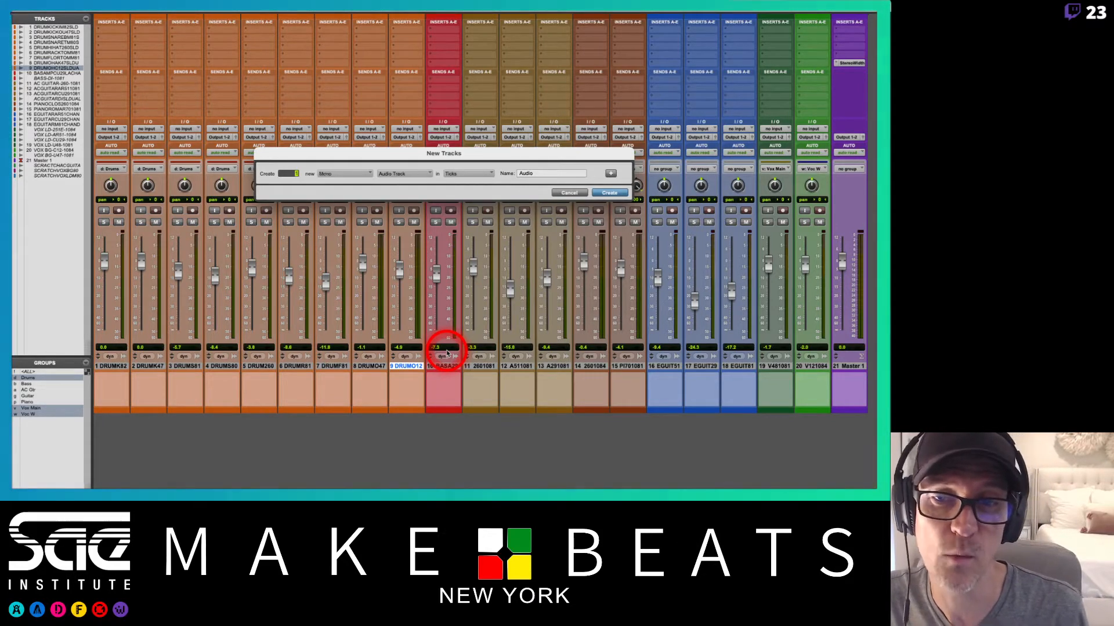
click(364, 173)
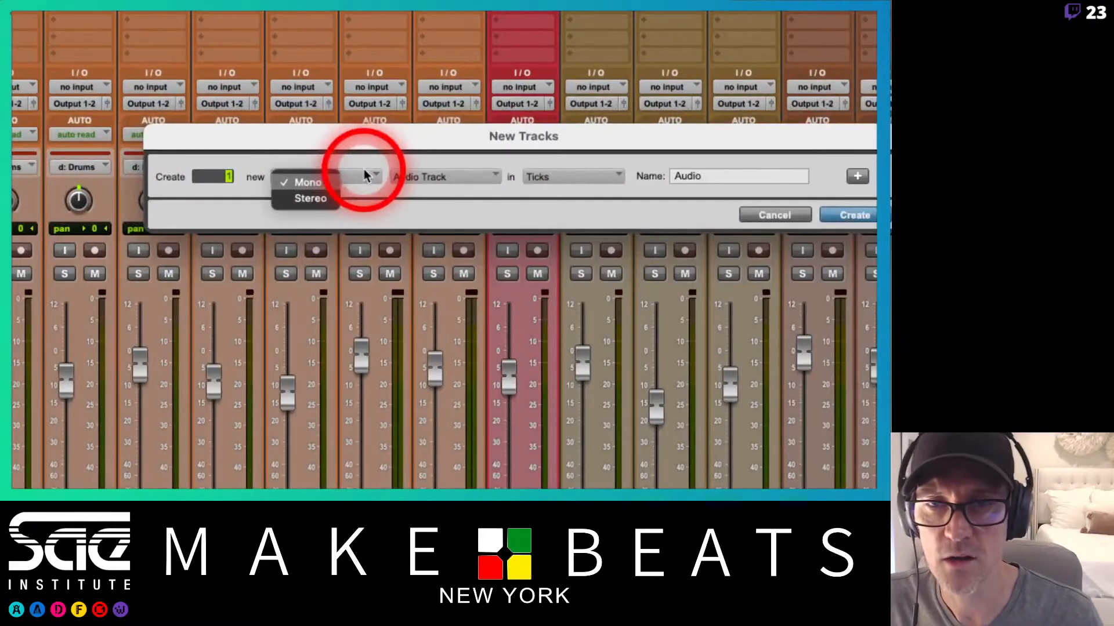
click(364, 172)
click(371, 152)
Step: Switch the new track's format repeatedly between Stereo and Mono, and add and remove a second new-track row
key(super+Right)
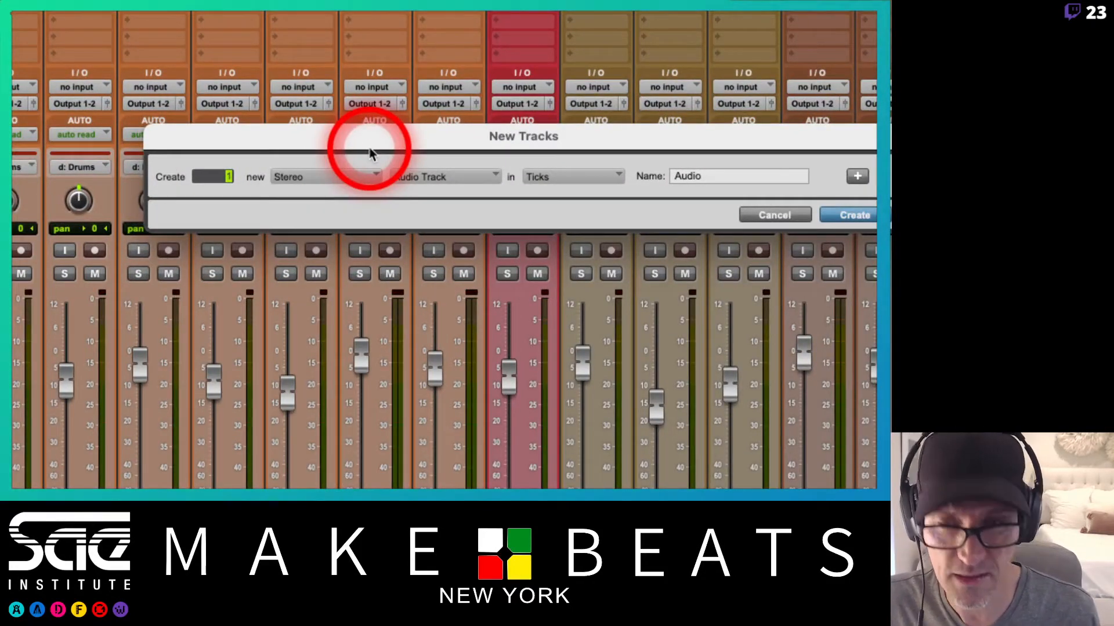
key(super+Left)
key(super+Right)
key(super+Left)
key(super+Right)
key(super+Left)
key(super+Right)
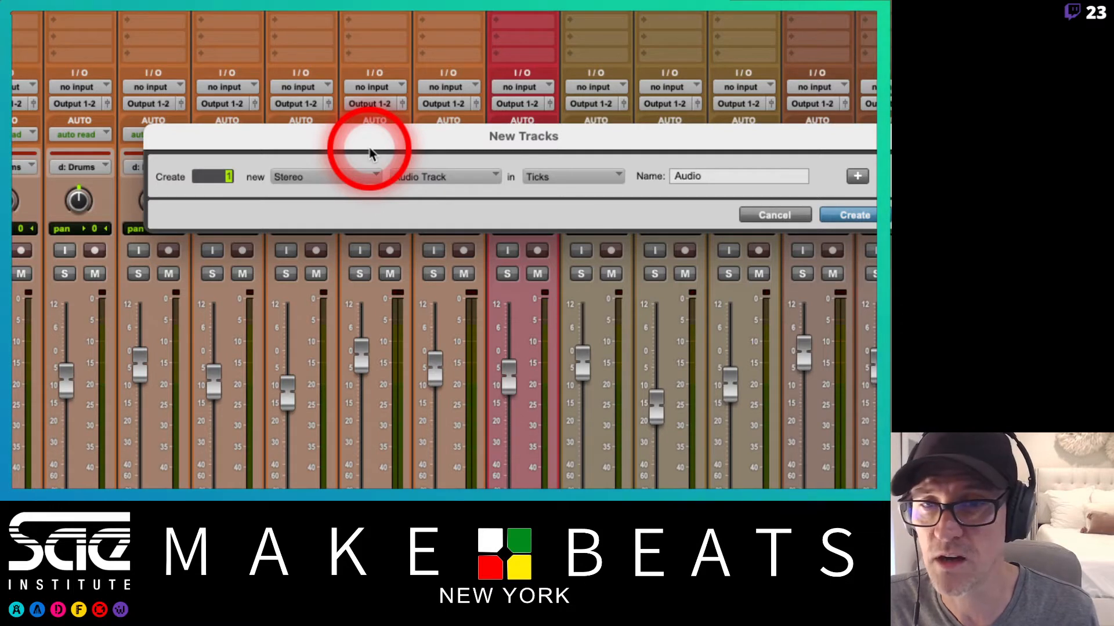
key(super+Left)
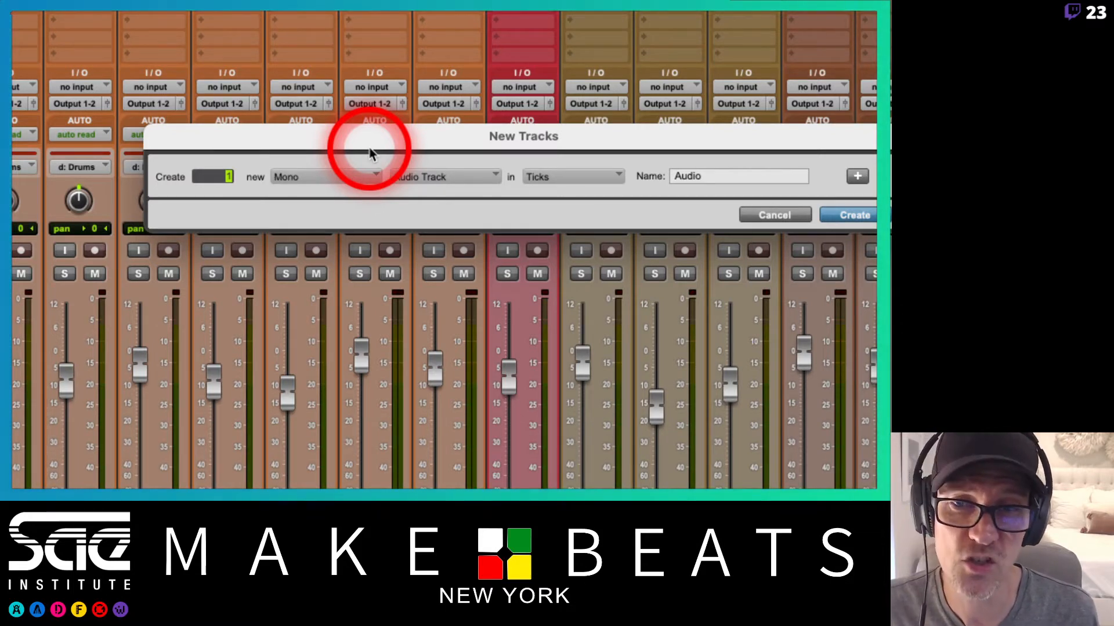
key(super+shift+Down)
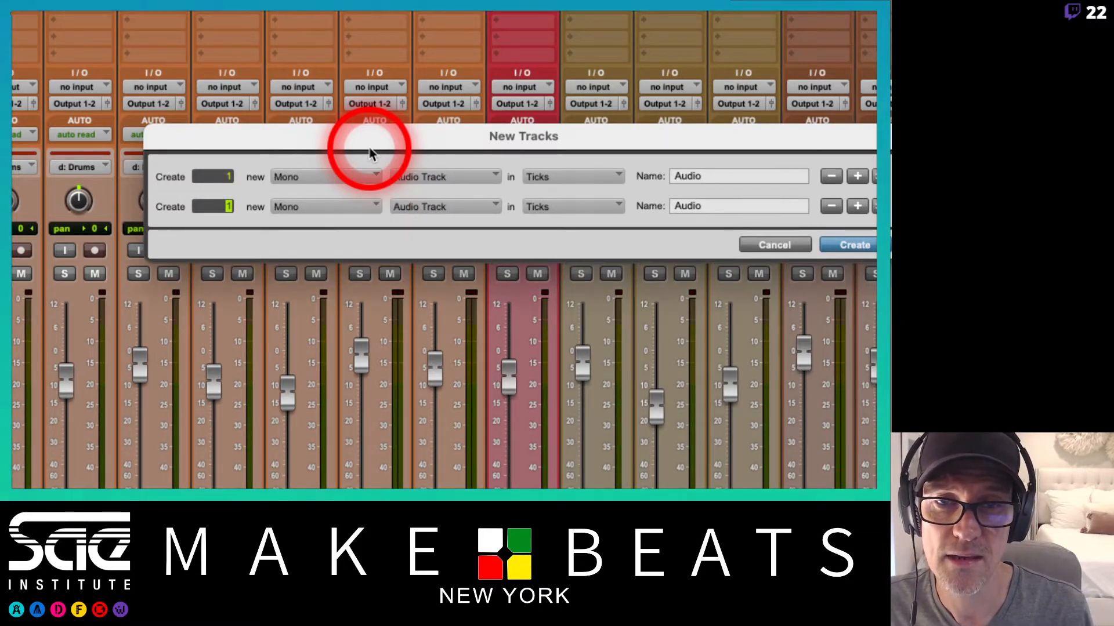
key(super+shift+Up)
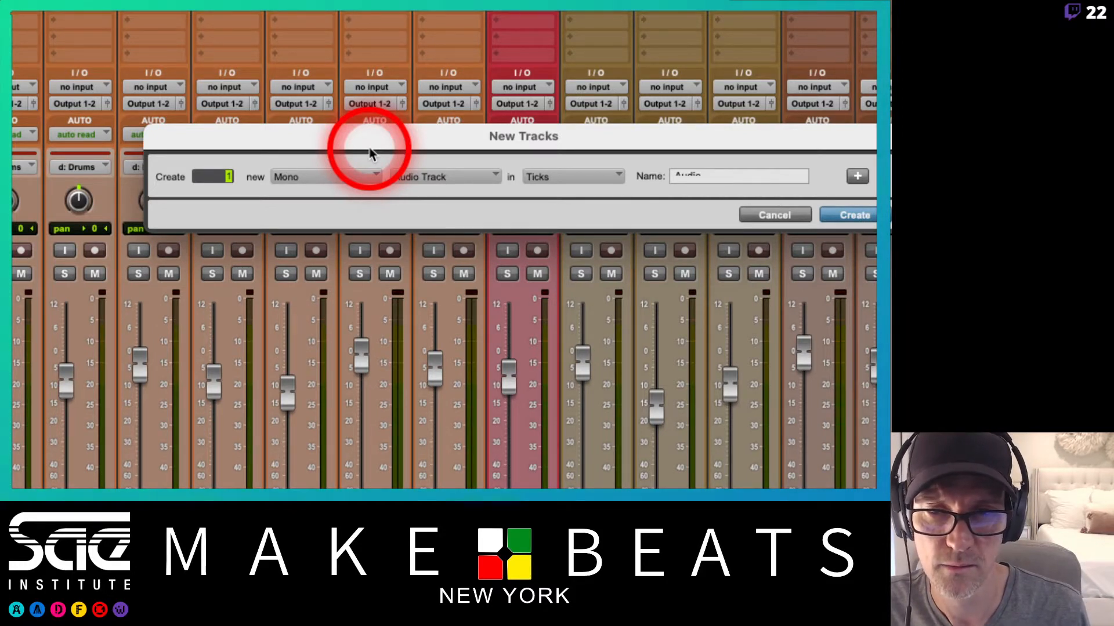
Step: Set the new track's format to Stereo and switch its type repeatedly between Audio Track and Aux Input
key(super+Right)
key(super+Down)
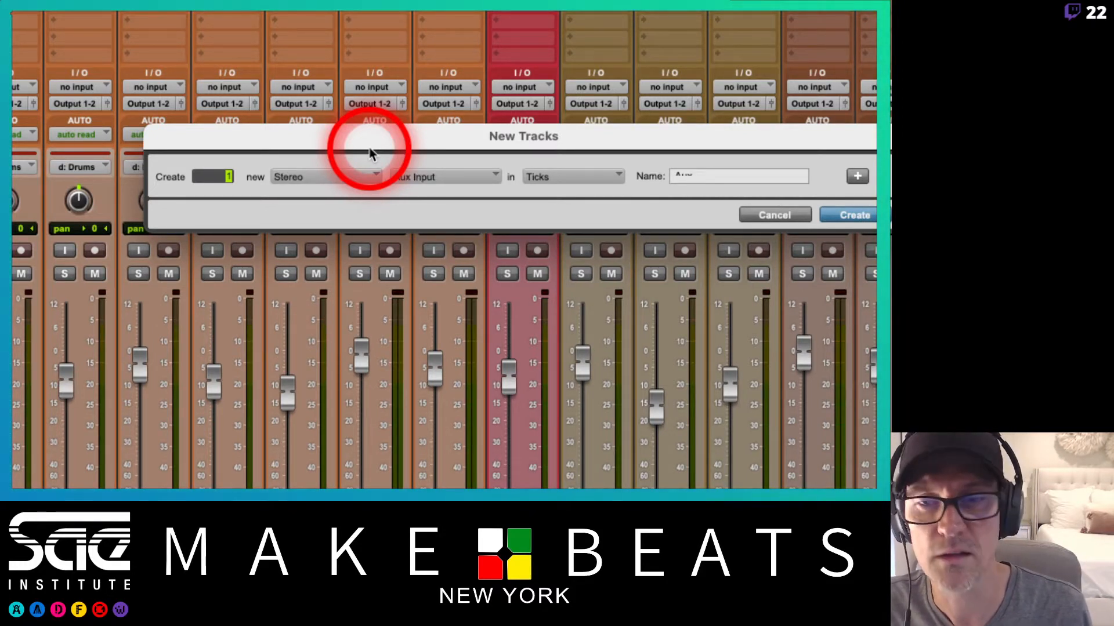
key(super+Down)
key(super+Up)
key(super+Up)
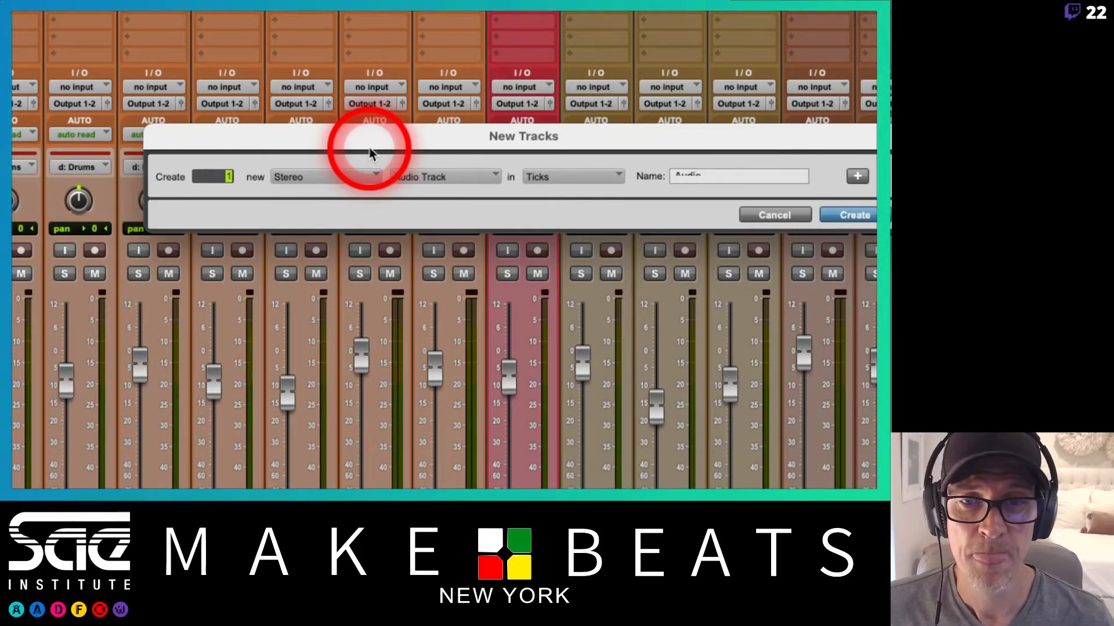
key(super+Down)
key(super+Down)
key(super+Up)
key(super+Up)
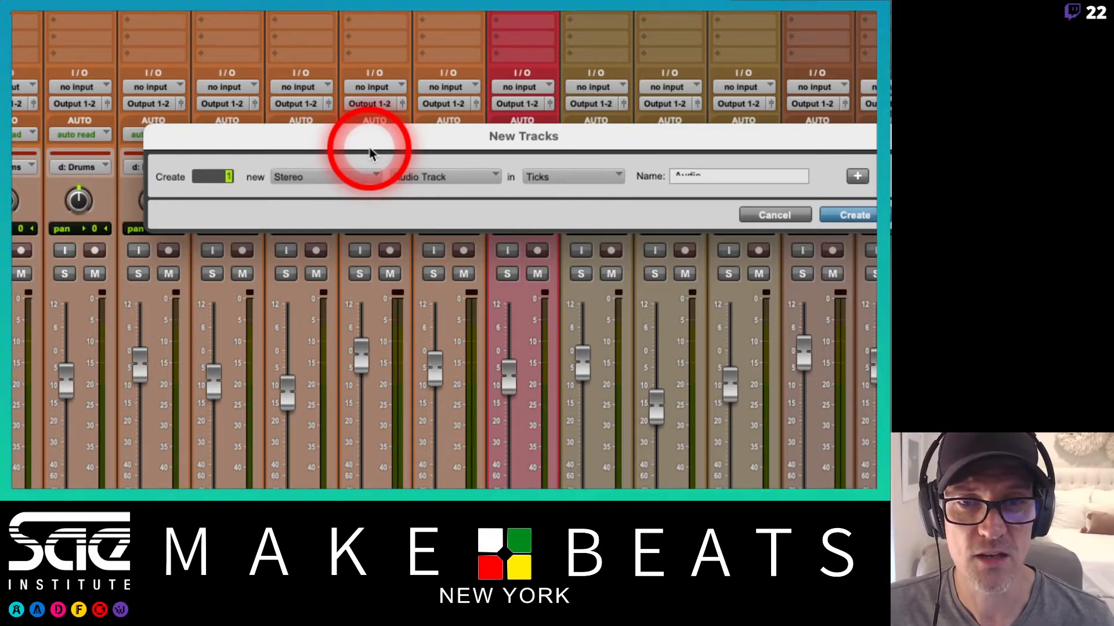
key(super+Up)
key(super+Down)
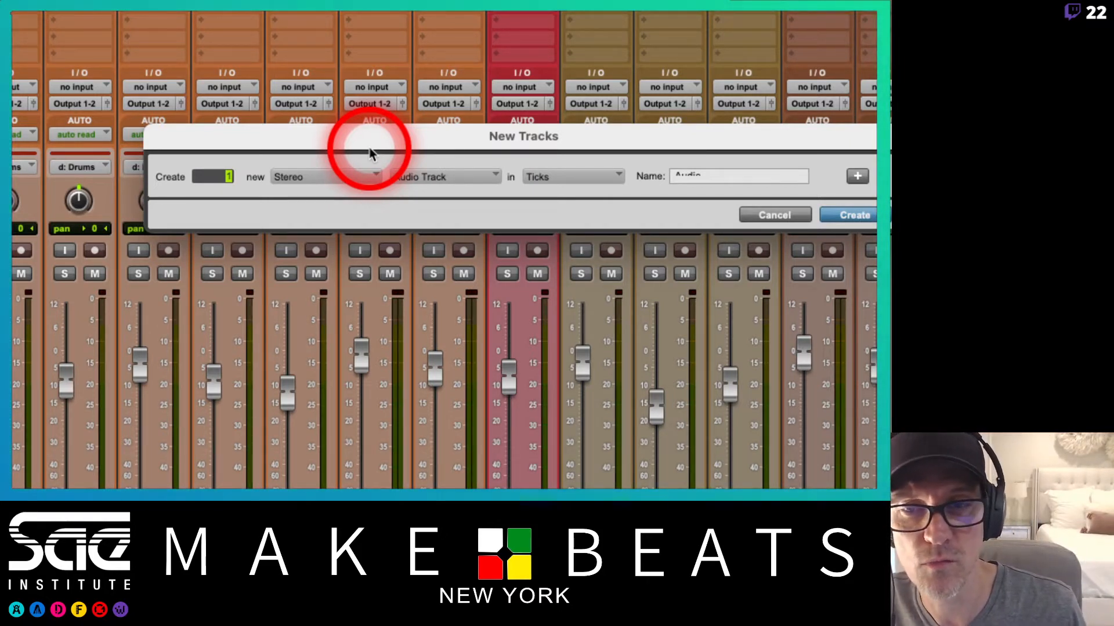
Step: Create one new stereo Aux Input track named "Dr Grp" after the drum tracks
key(super+Left)
key(super+Right)
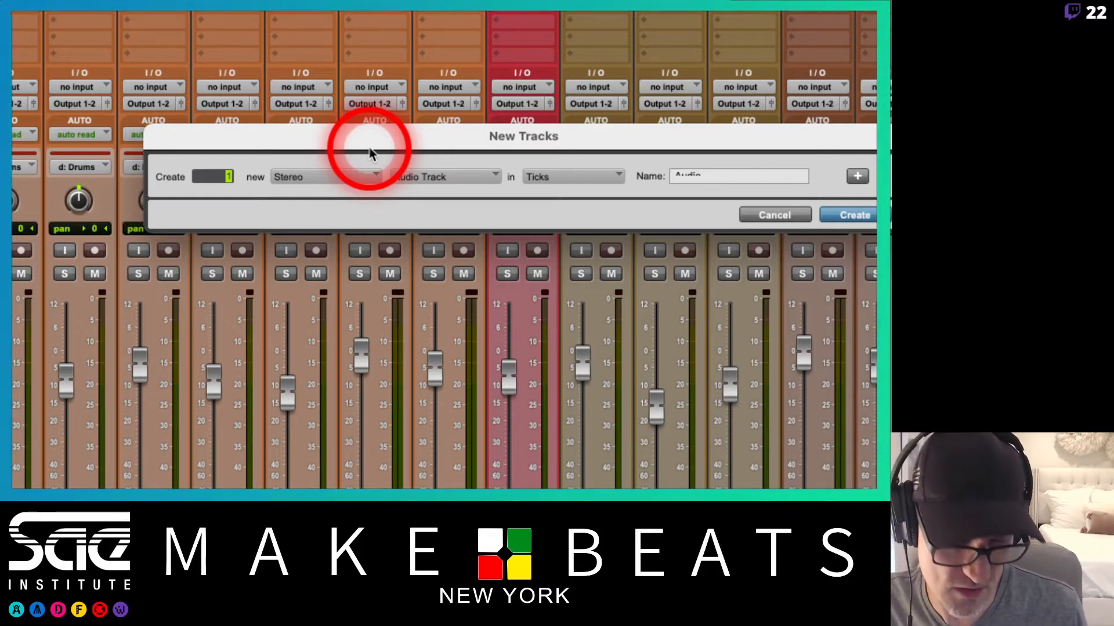
key(super+Down)
key(Tab)
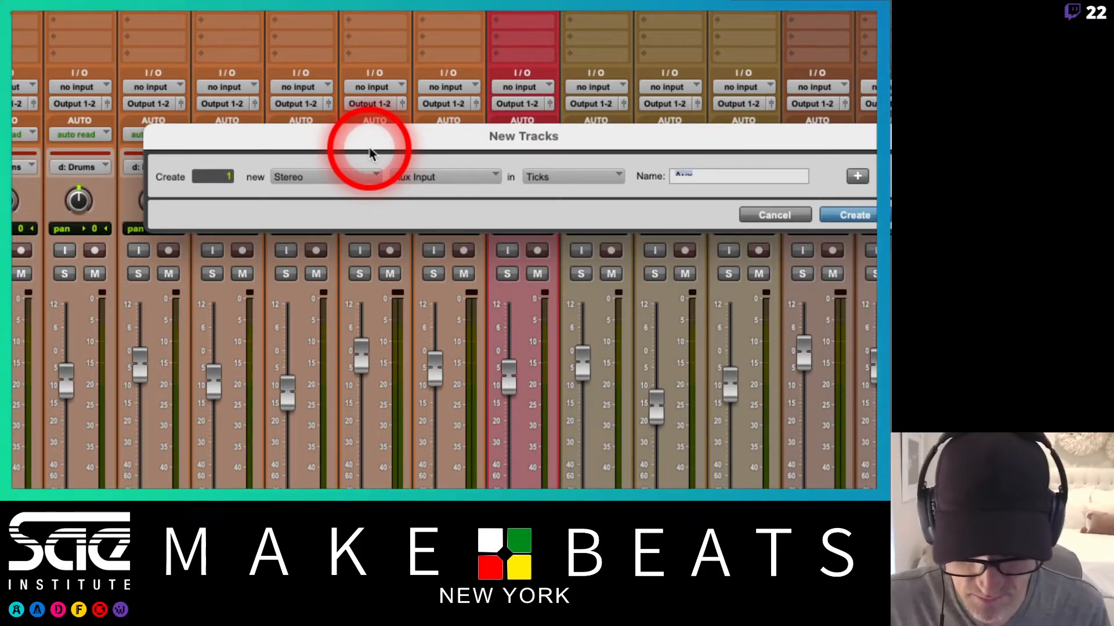
text(Dr G)
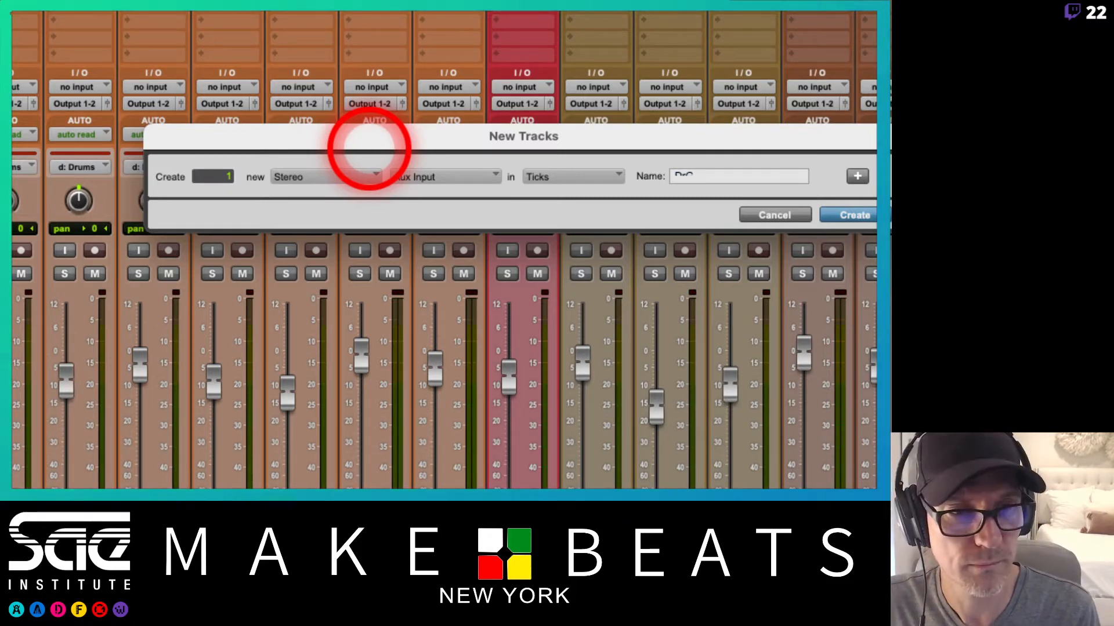
key(BackSpace)
text(Grp)
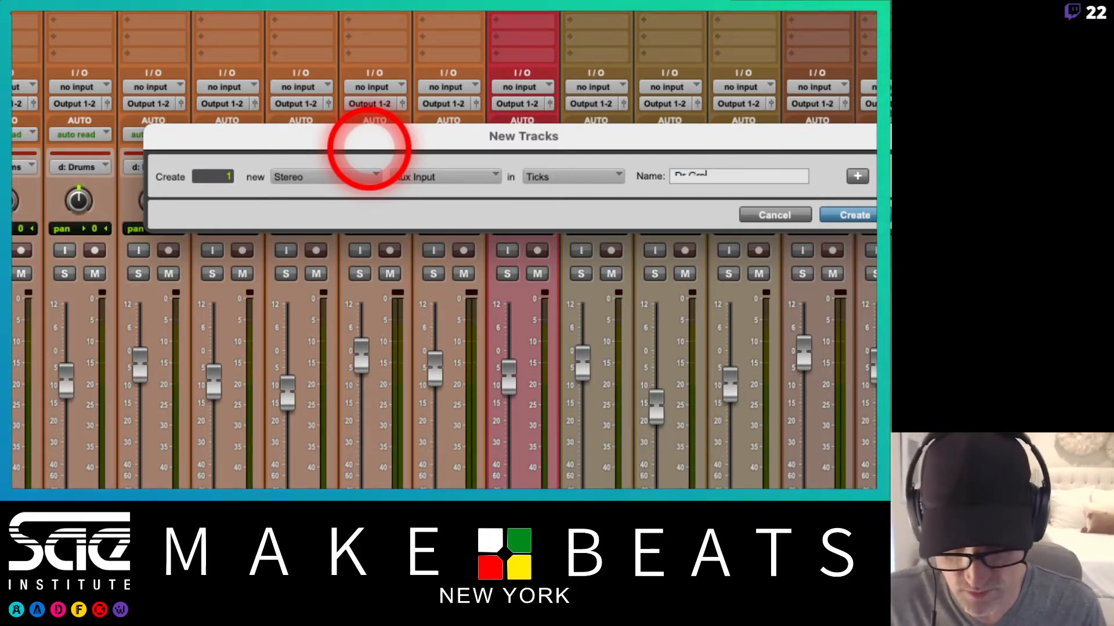
key(Return)
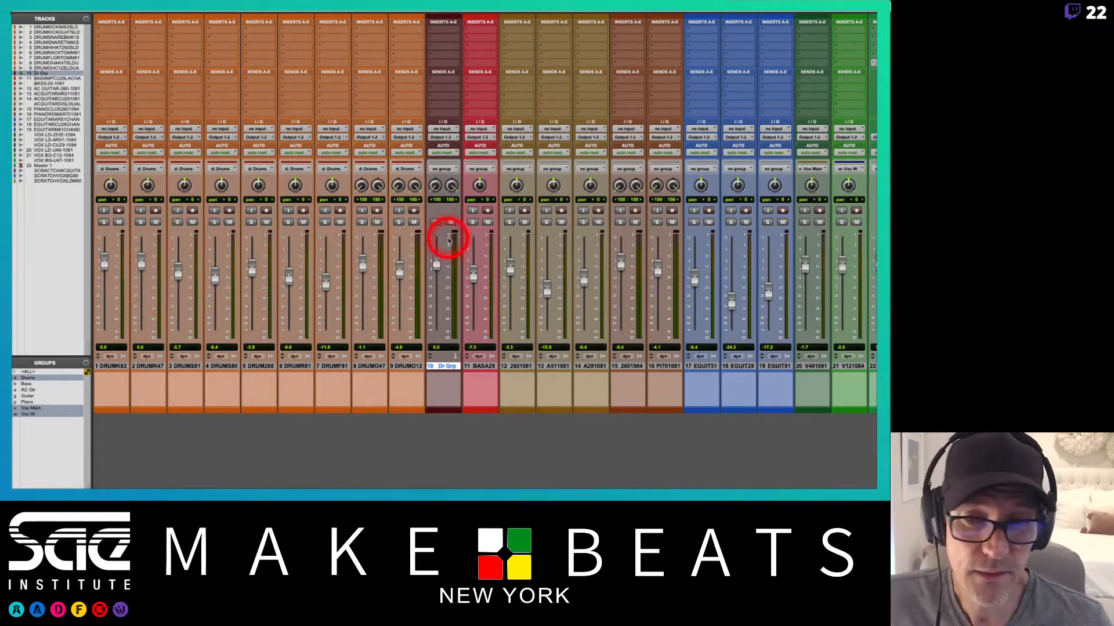
Step: Select all nine drum tracks, from the first kick to the last overhead, and route their outputs to the Dr Grp track
click(104, 366)
shift+click(412, 366)
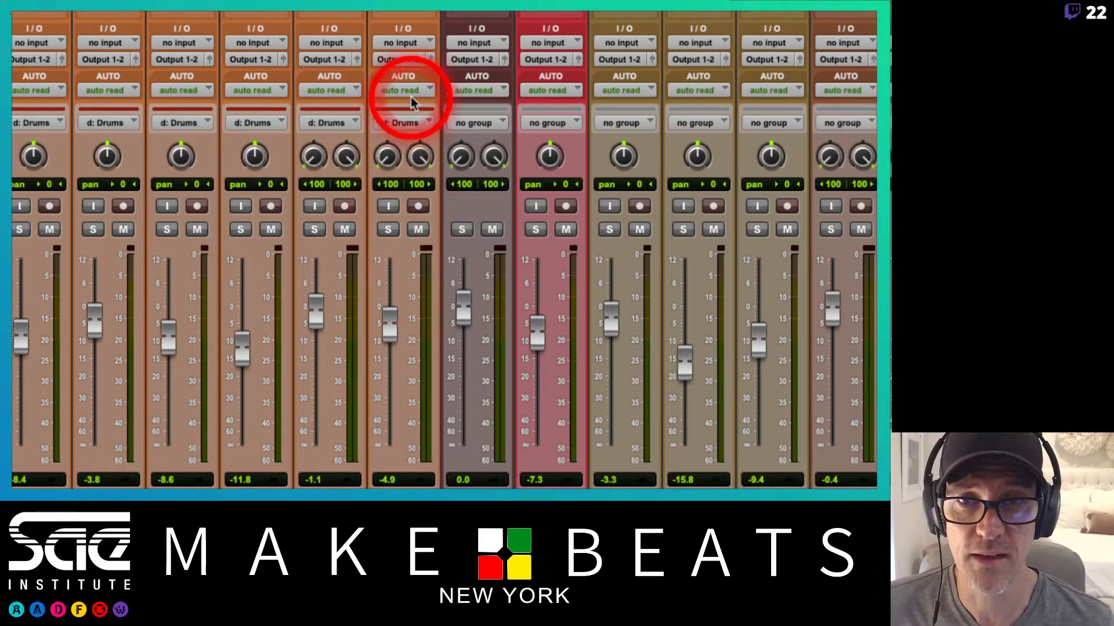
click(388, 59)
mouse_move(387, 58)
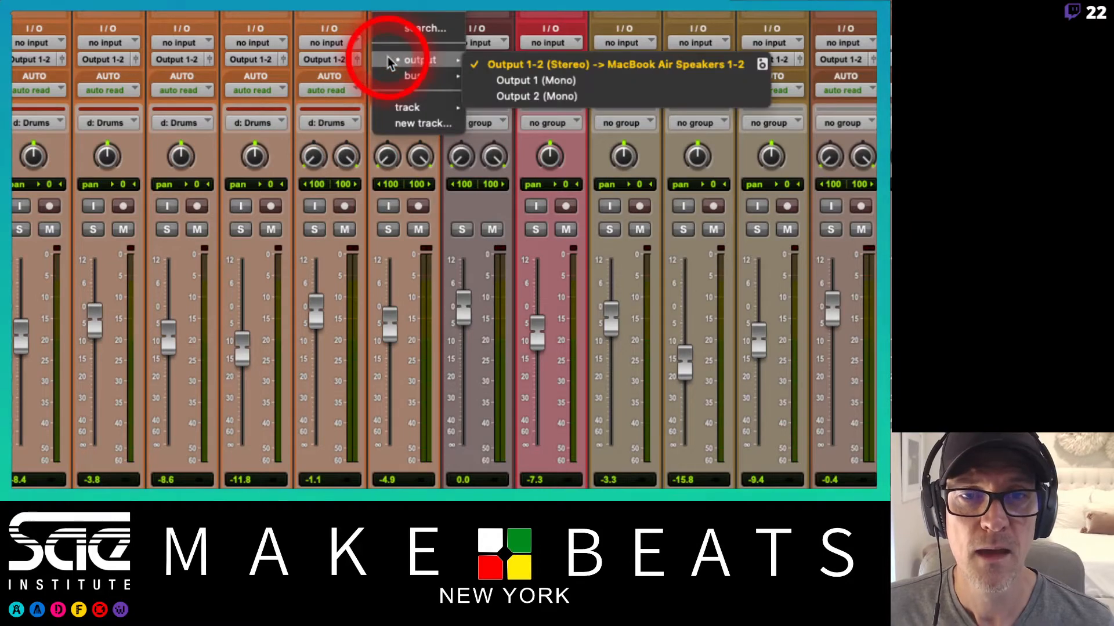
mouse_move(409, 112)
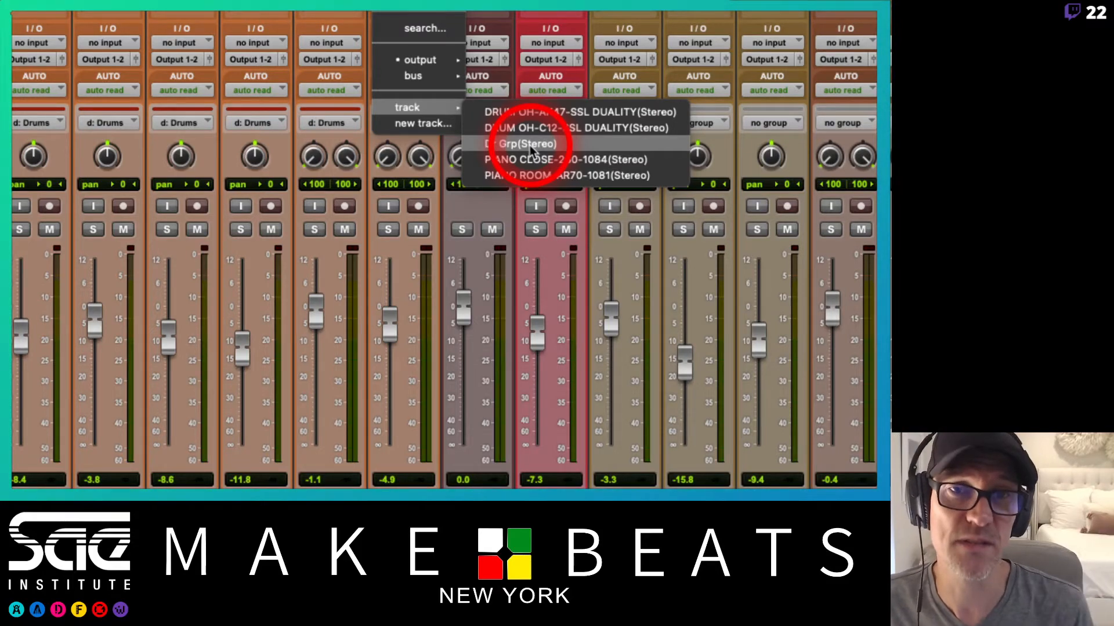
mouse_move(435, 74)
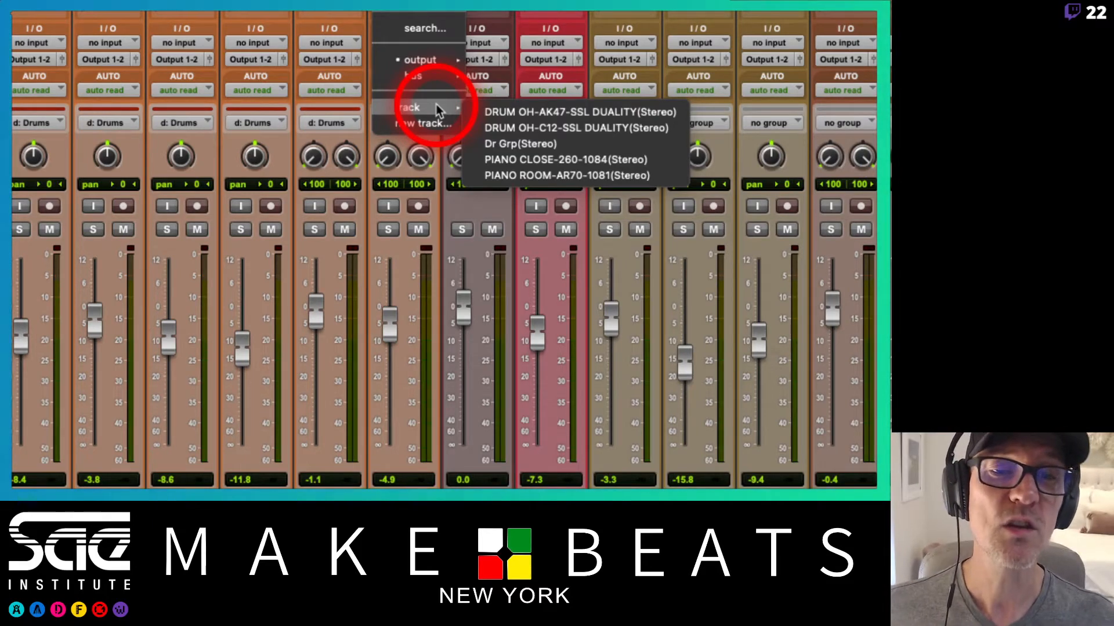
click(509, 145)
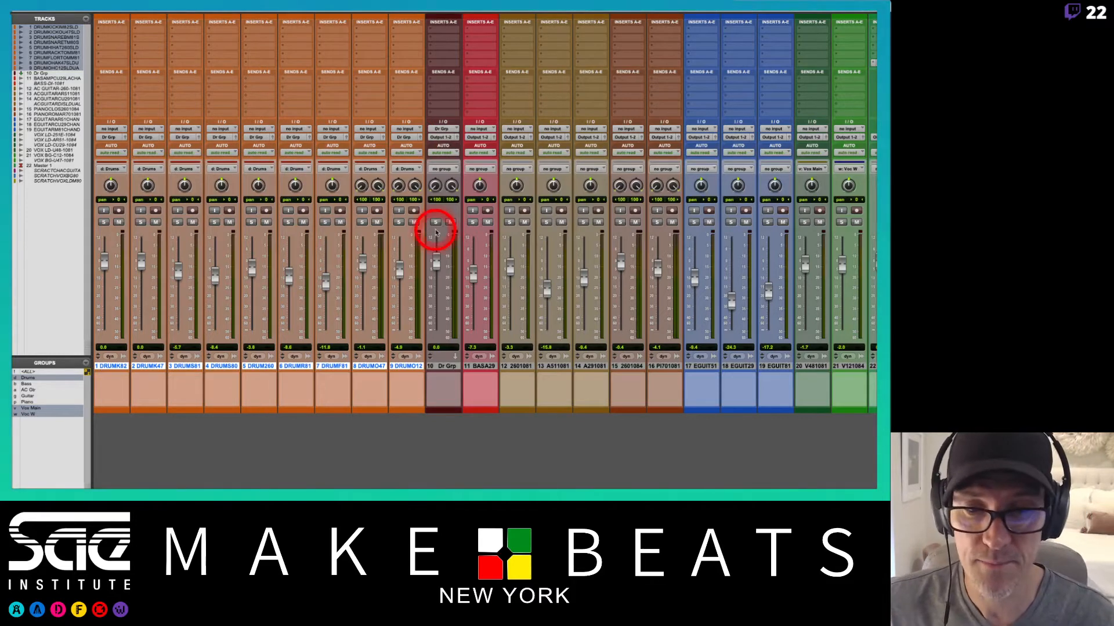
Step: Recolour the Dr Grp track orange to match the drum tracks
right_click(447, 367)
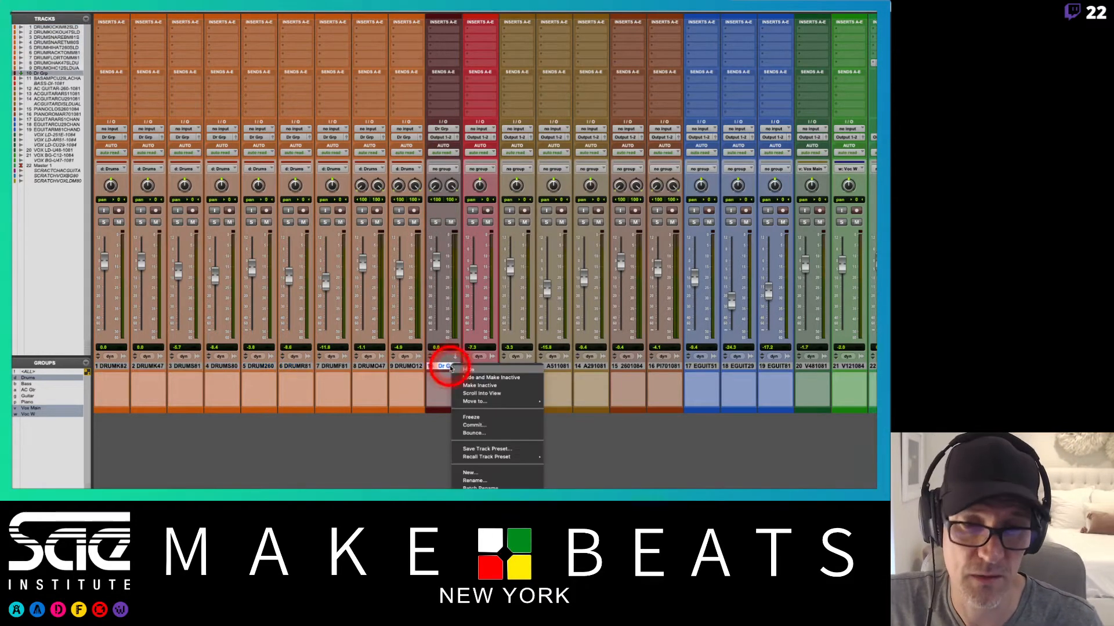
click(427, 416)
double_click(426, 412)
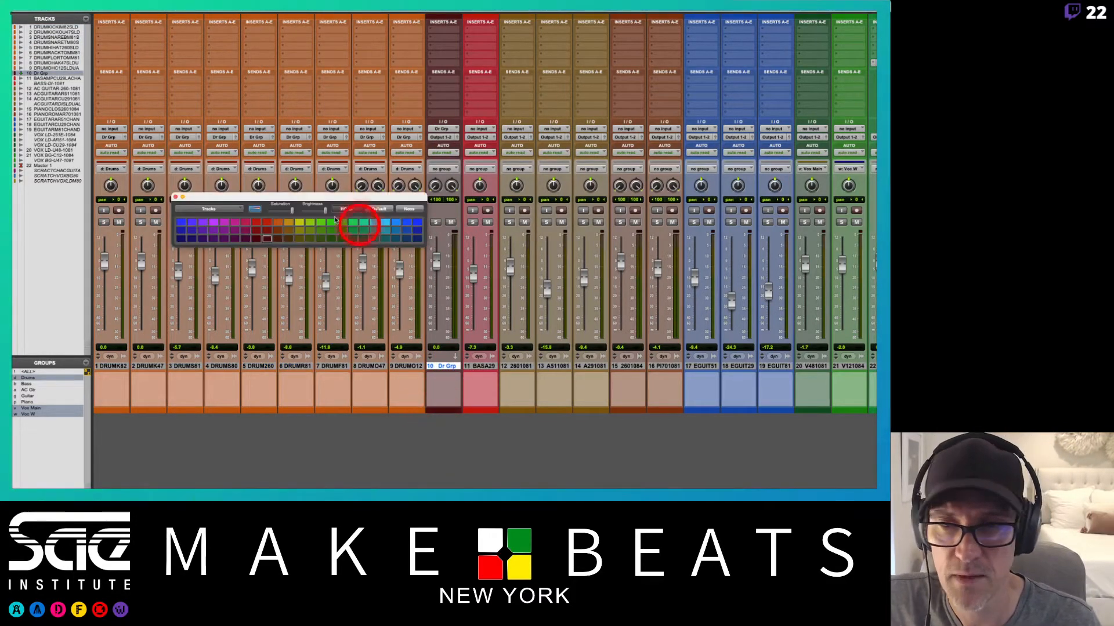
click(277, 224)
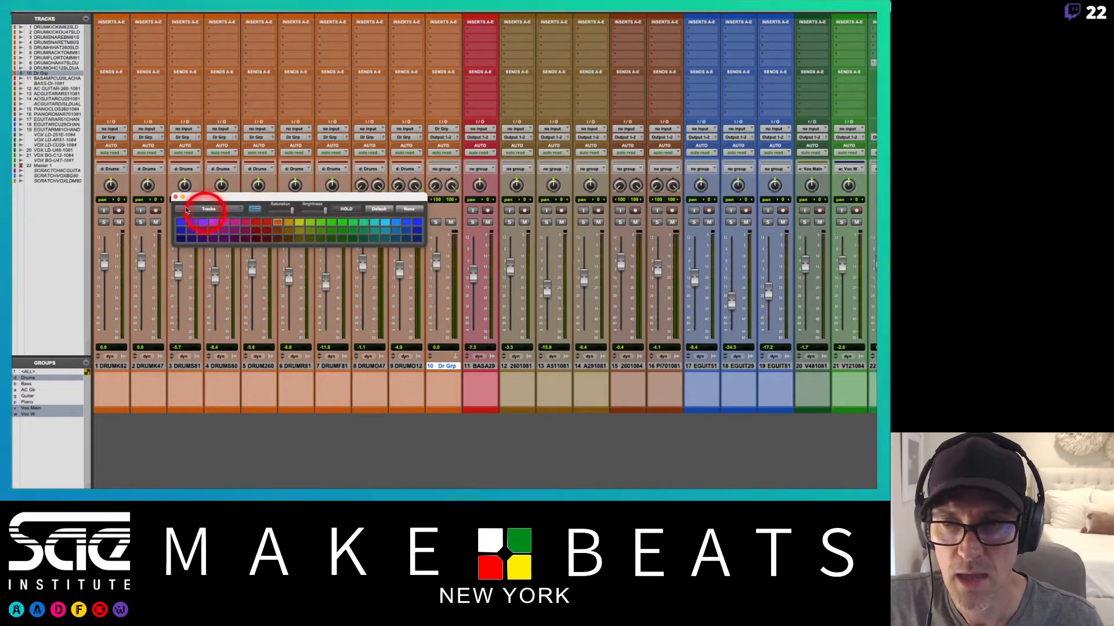
click(176, 197)
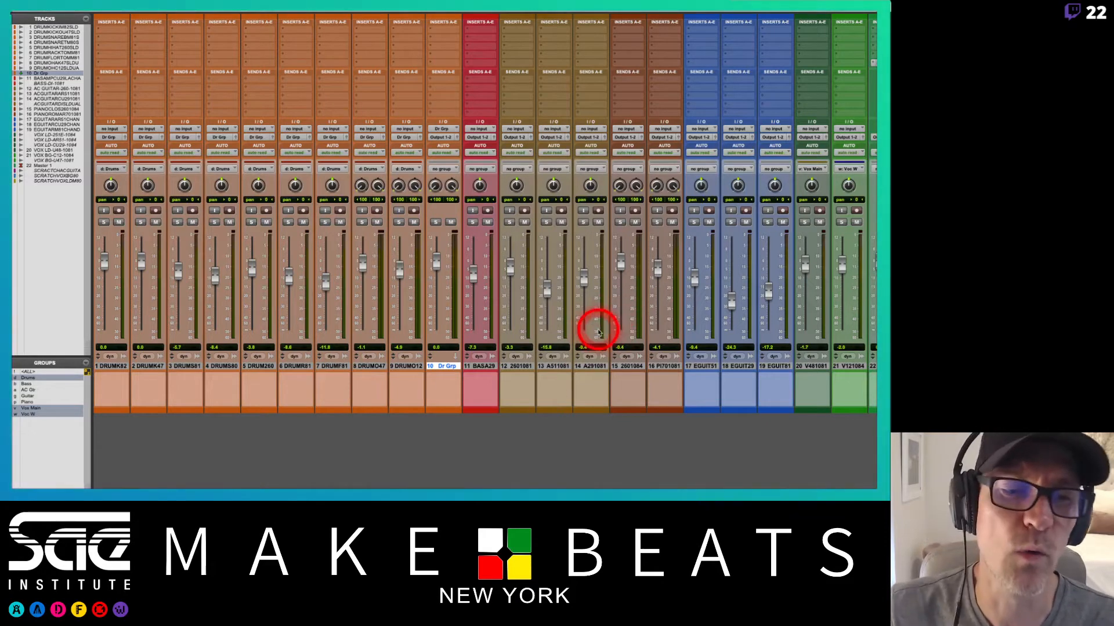
Step: Create two new stereo Aux Input tracks after track 21, the last vocal track
scroll(597, 331, right, 2)
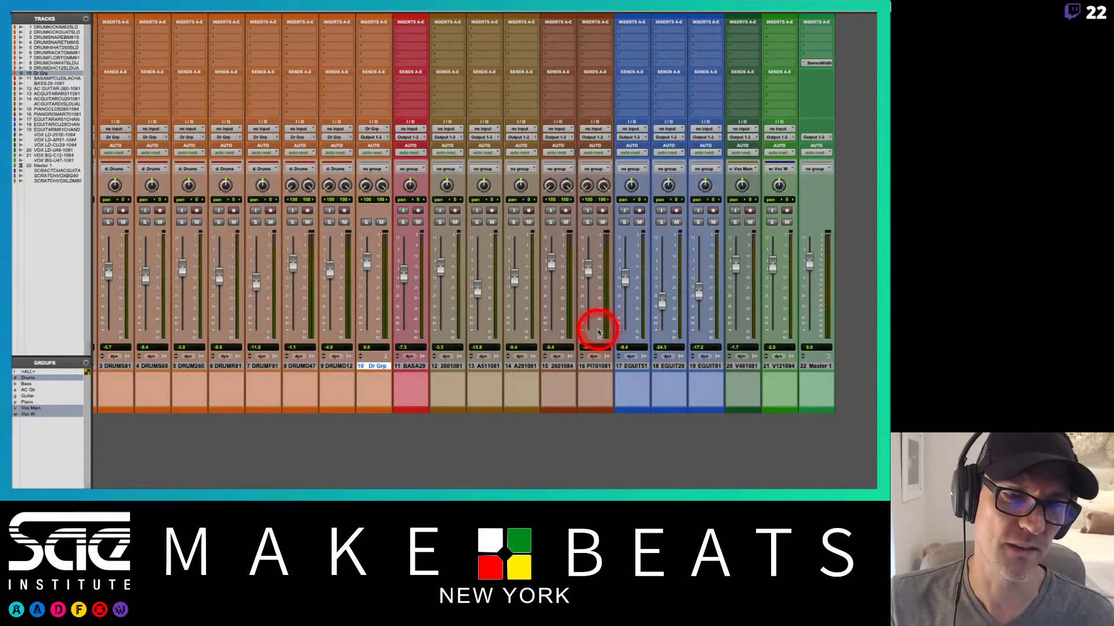
scroll(598, 329, left, 1)
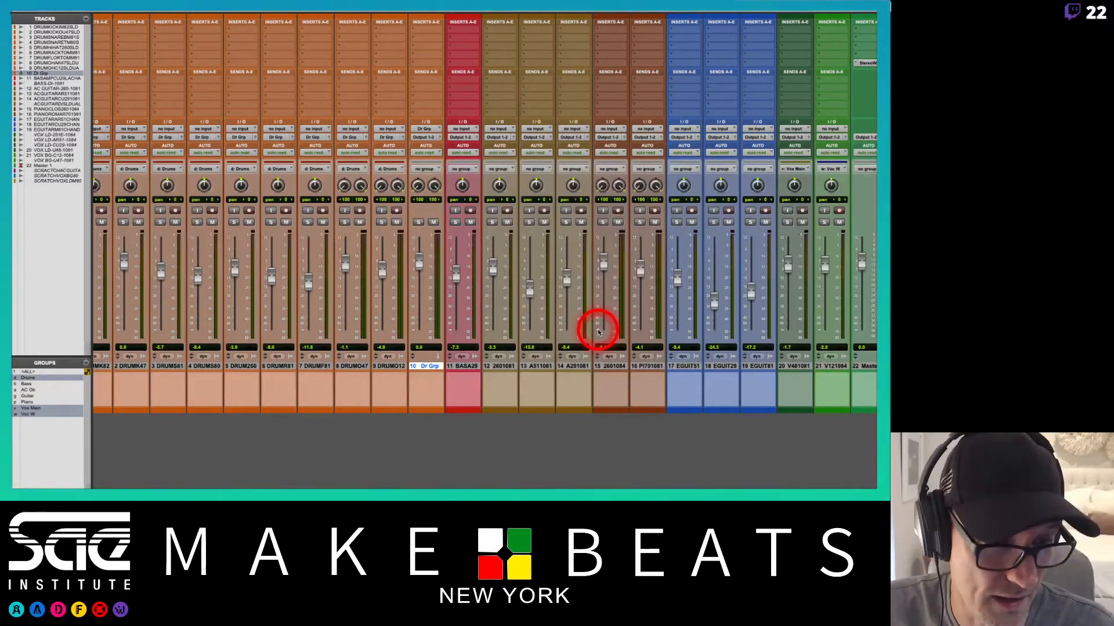
scroll(777, 339, right, 2)
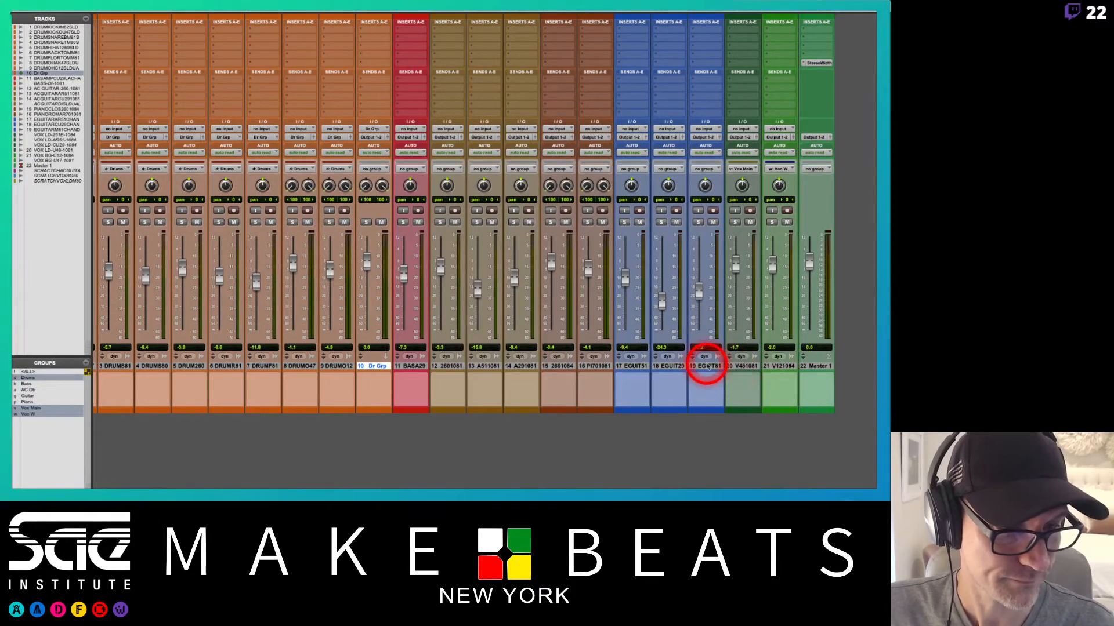
click(783, 366)
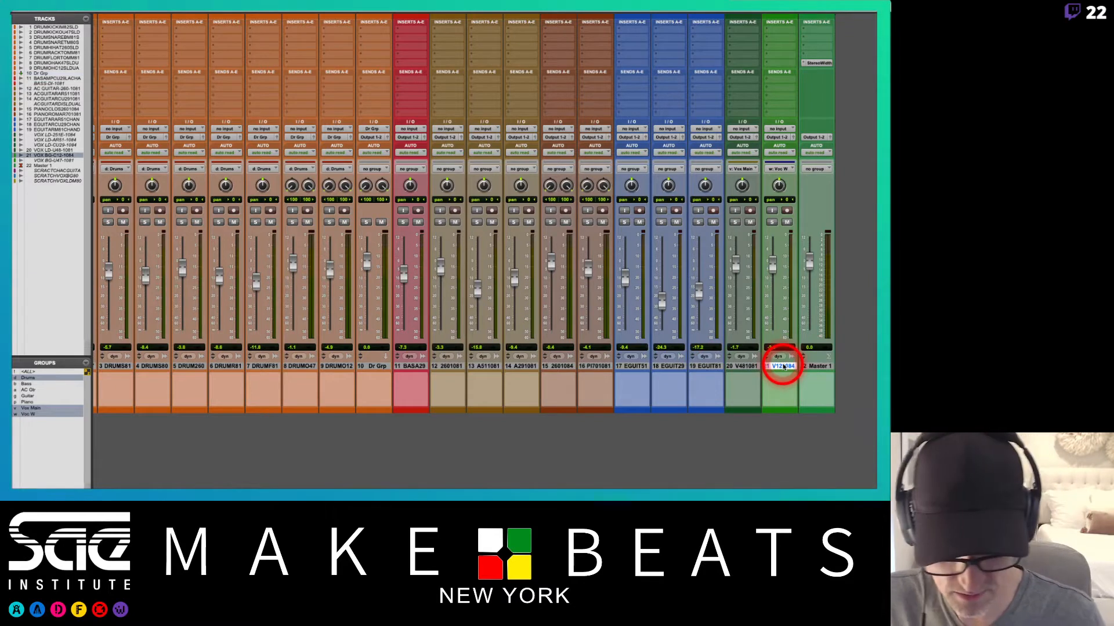
key(super+shift+n)
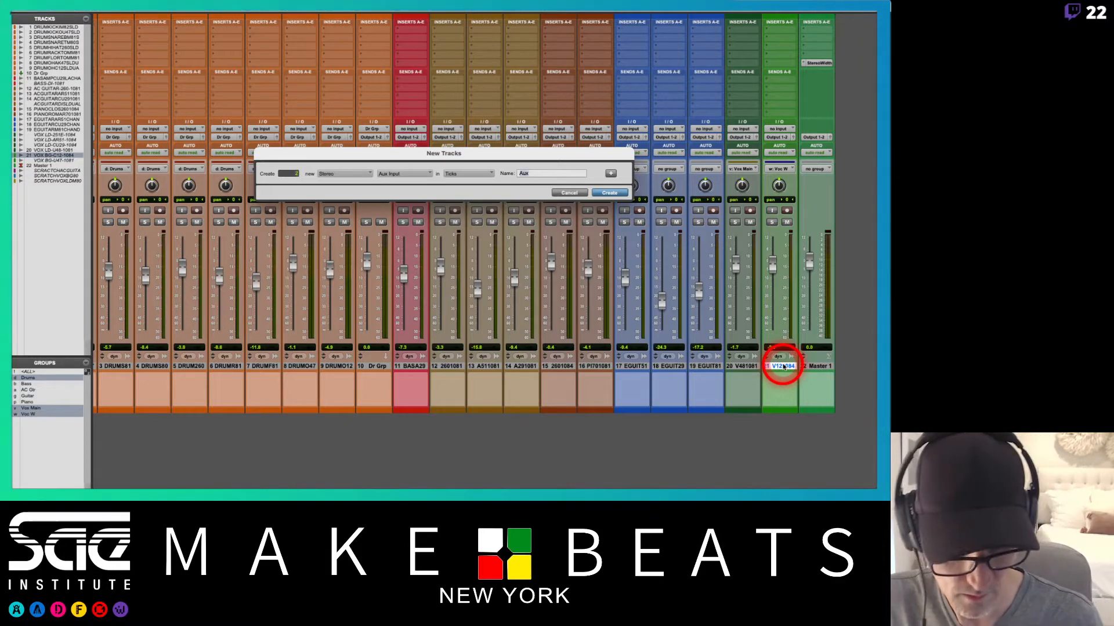
key(Return)
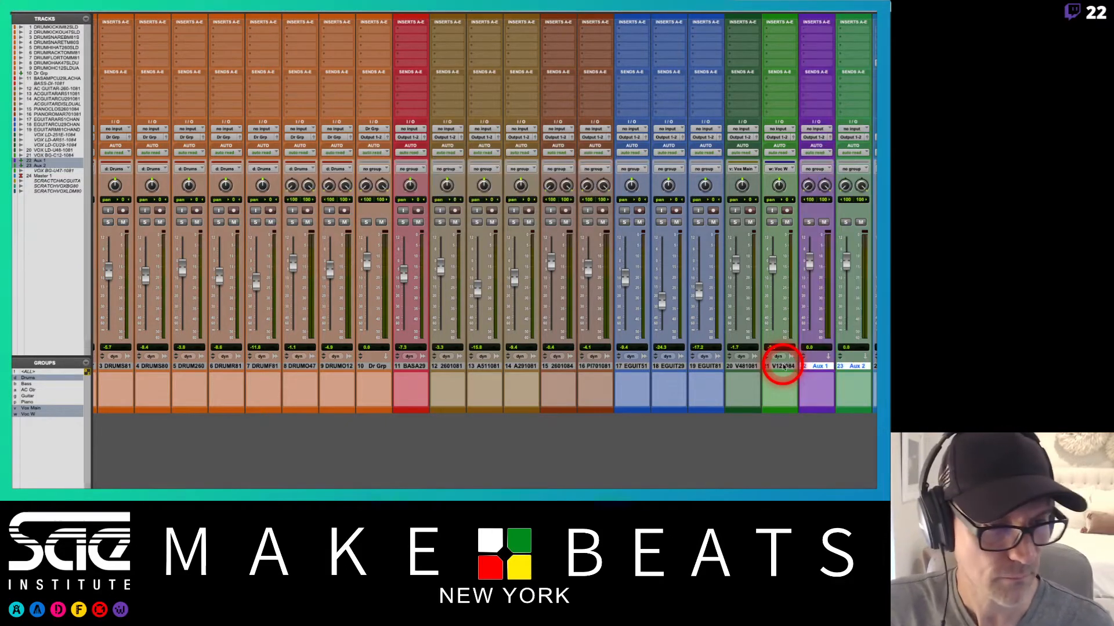
Step: Rename the two new aux tracks "Rvb Inst" and "Rvb Voc"
double_click(819, 366)
text(Inst Rvb)
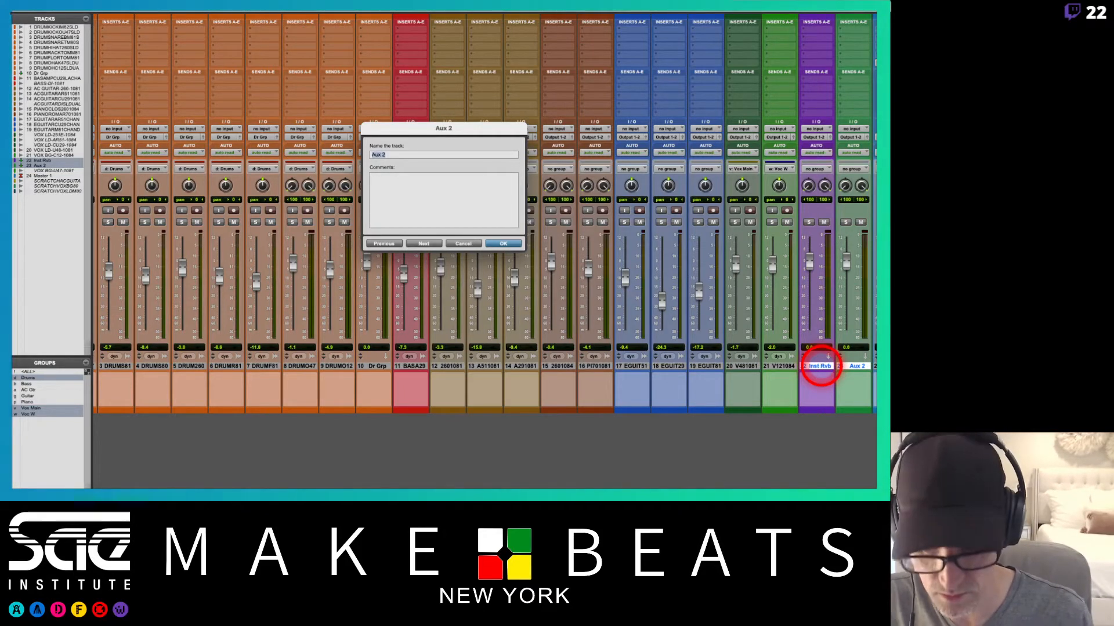
text(Voc Rvb)
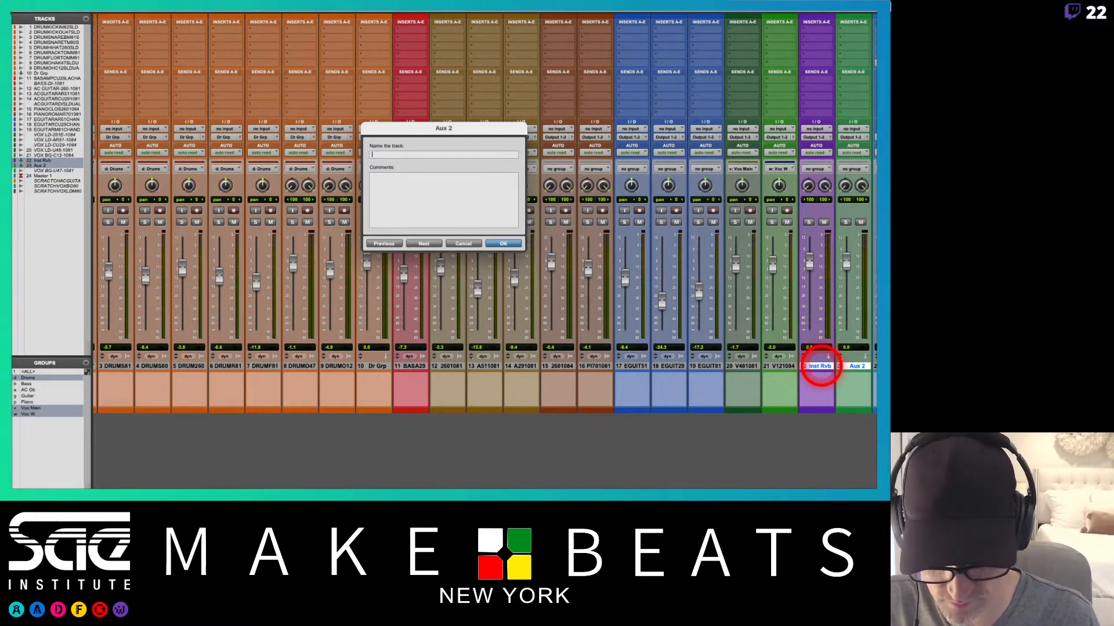
key(super+Left)
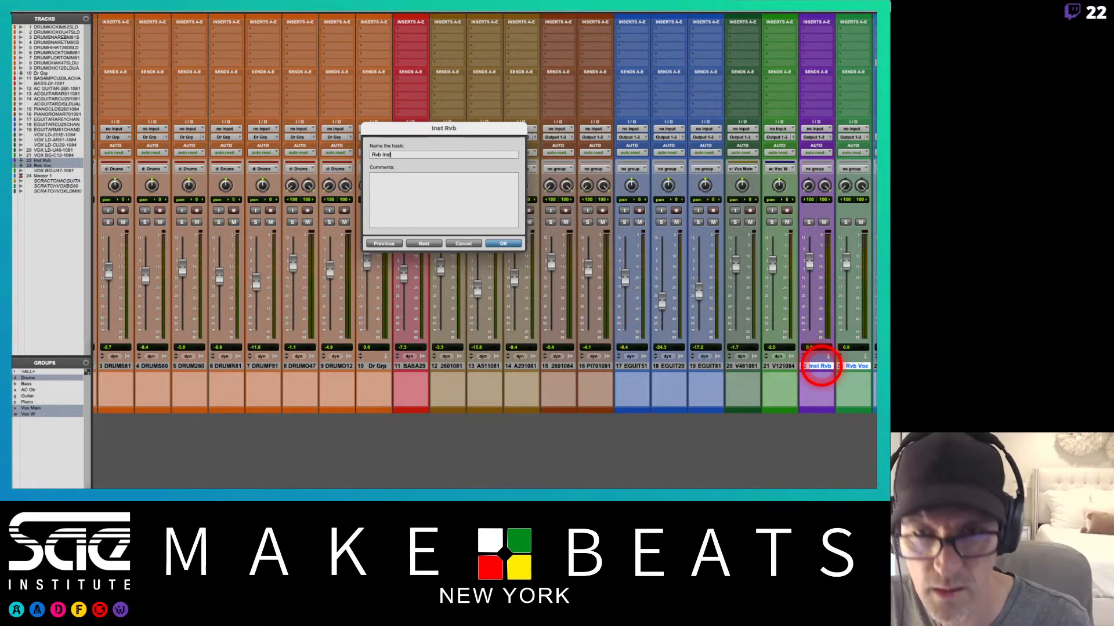
text(Rvb Inst)
key(Return)
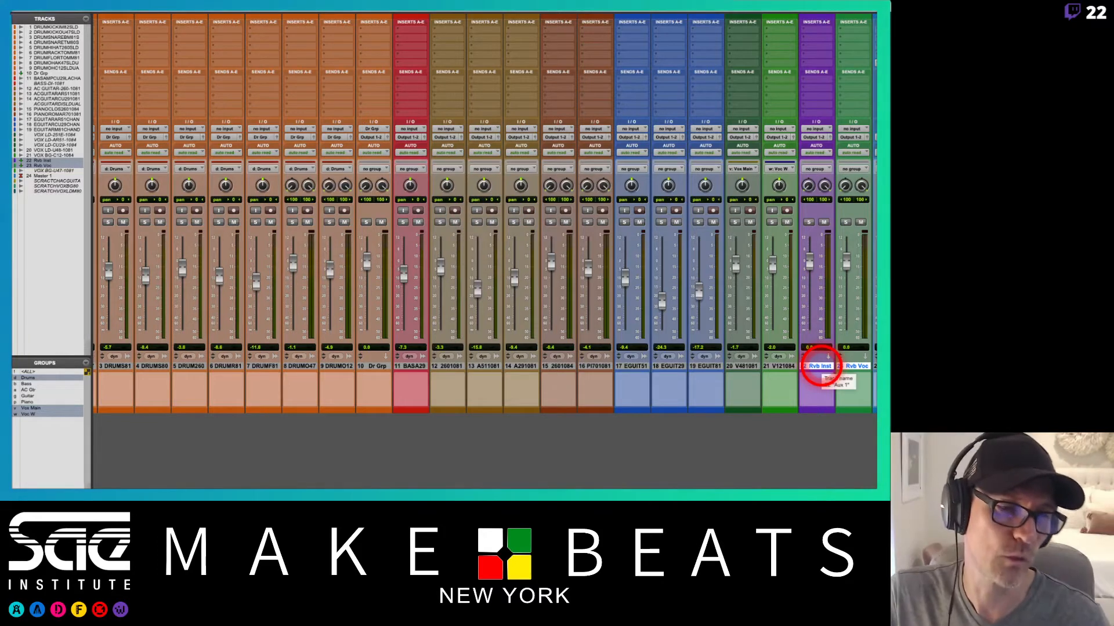
Step: Recolour the Rvb Inst and Rvb Voc tracks bright yellow
double_click(821, 411)
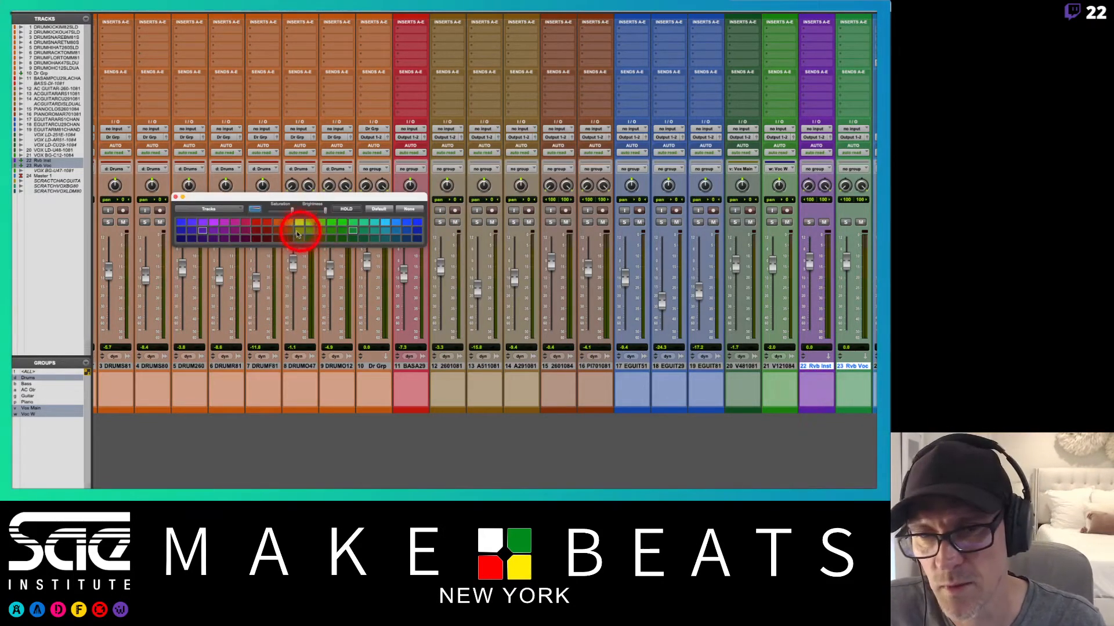
click(297, 232)
click(299, 222)
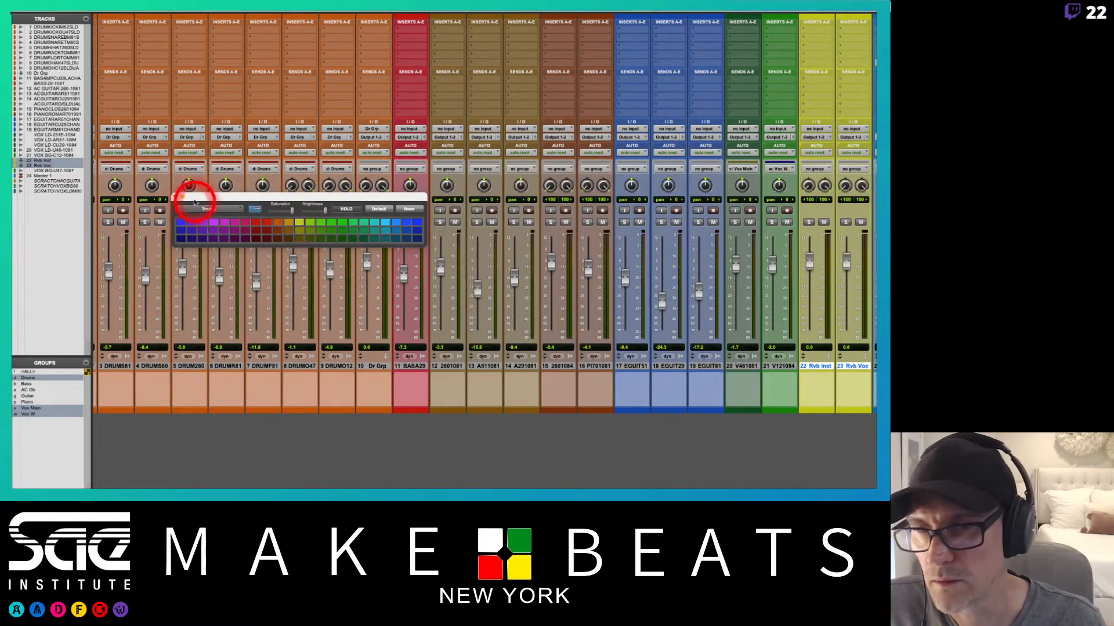
click(176, 198)
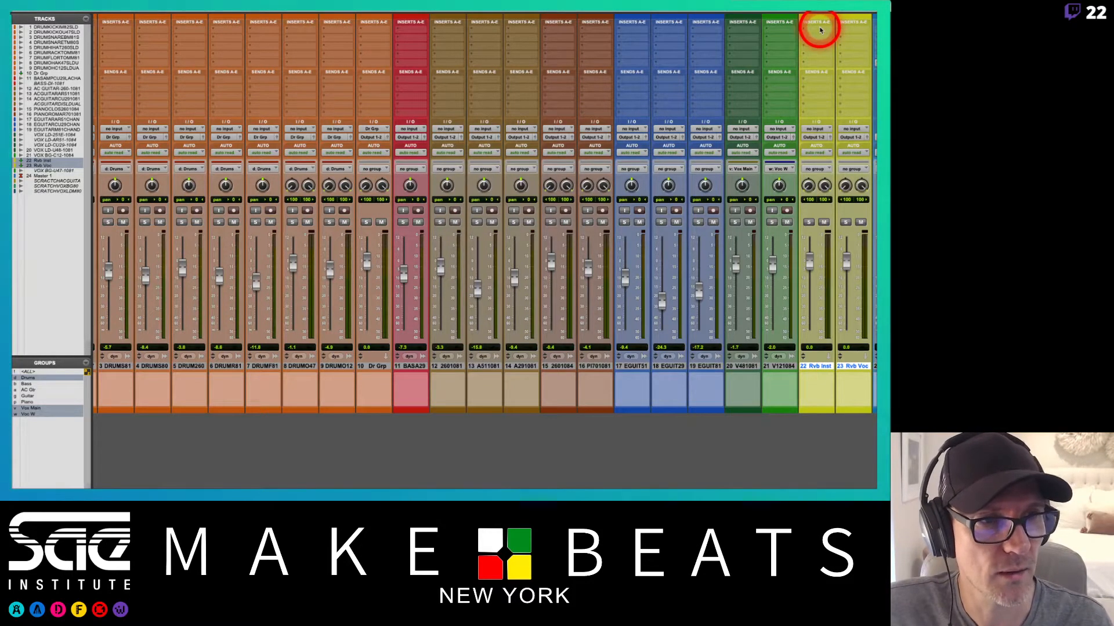
Step: Insert the multichannel D-Verb reverb in the first insert slot of Rvb Inst and move its window fully into view
click(820, 30)
mouse_move(824, 30)
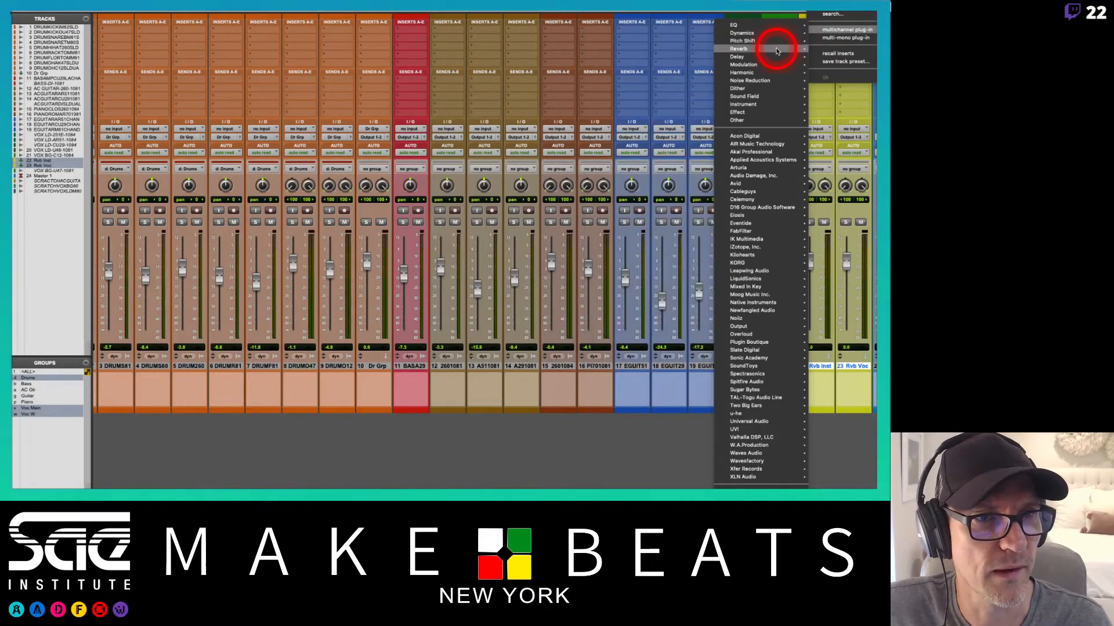
mouse_move(777, 51)
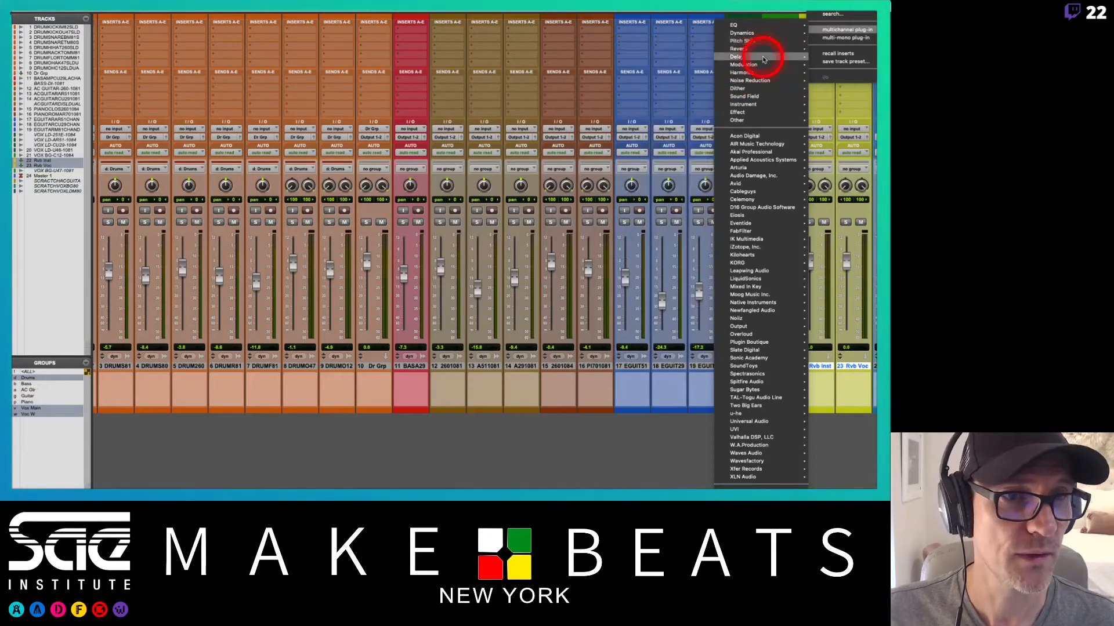
click(651, 91)
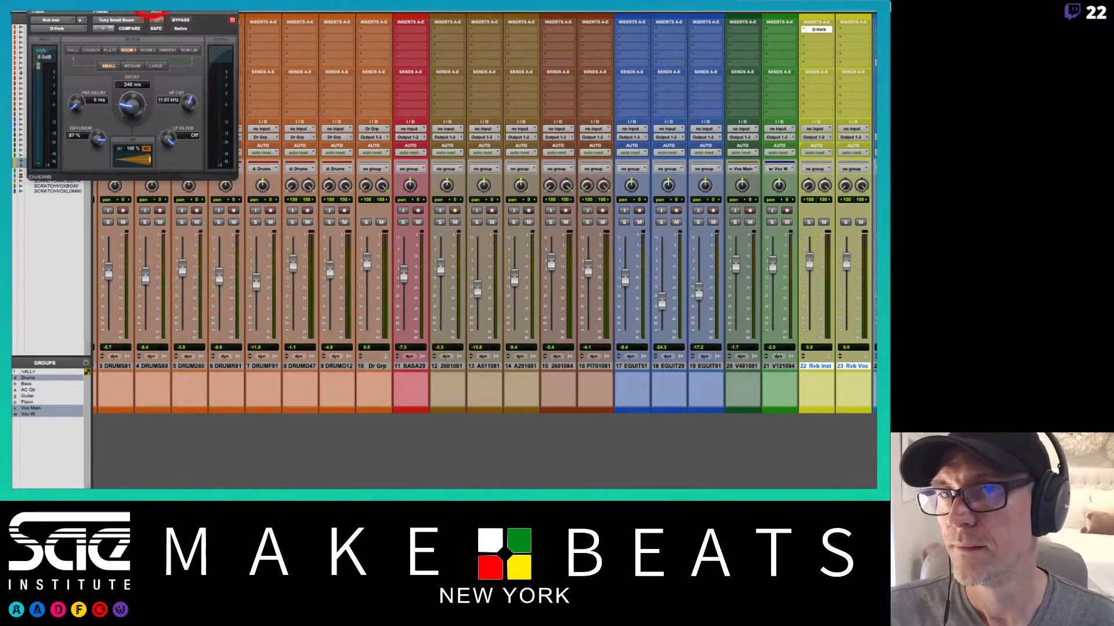
drag(172, 14, 481, 46)
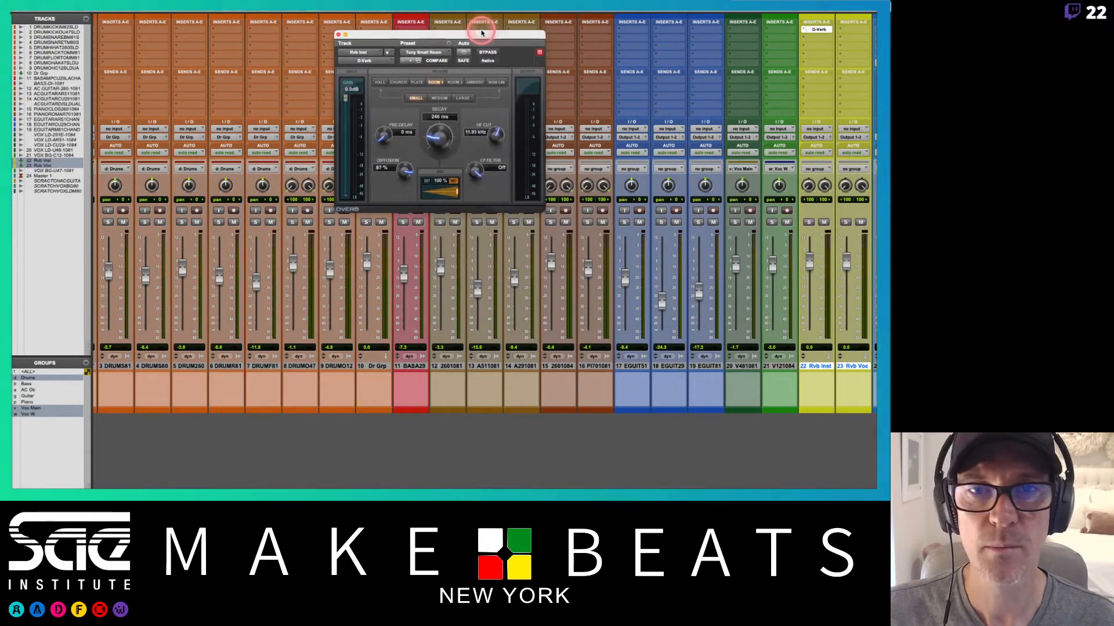
Step: Set the D-Verb on Rvb Inst to the Room 2 algorithm at Medium size and close its window
click(439, 120)
click(423, 170)
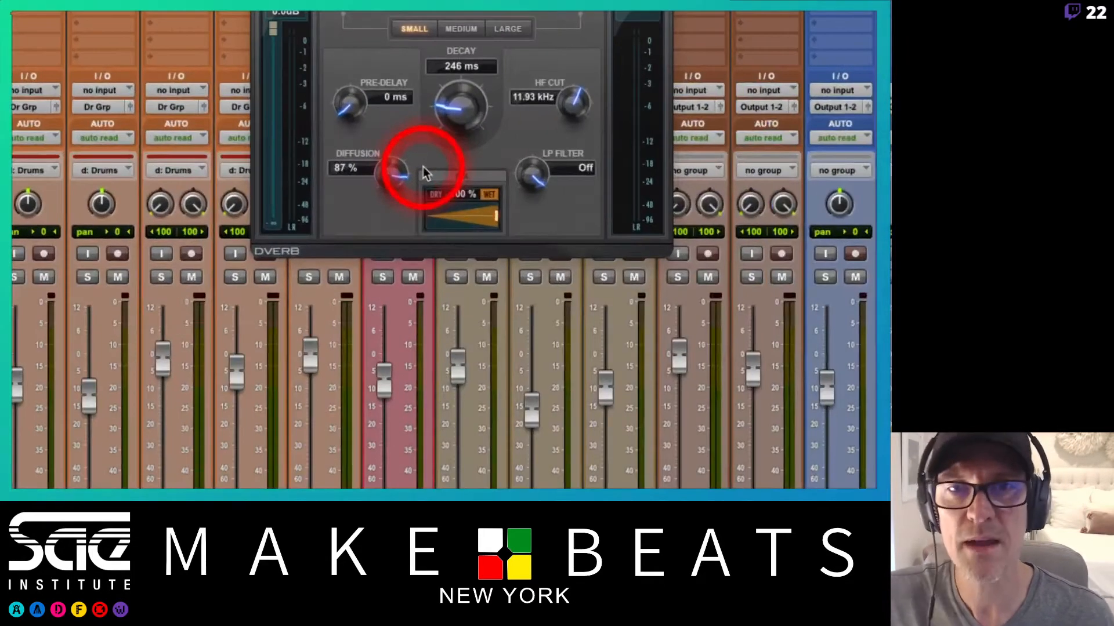
click(493, 21)
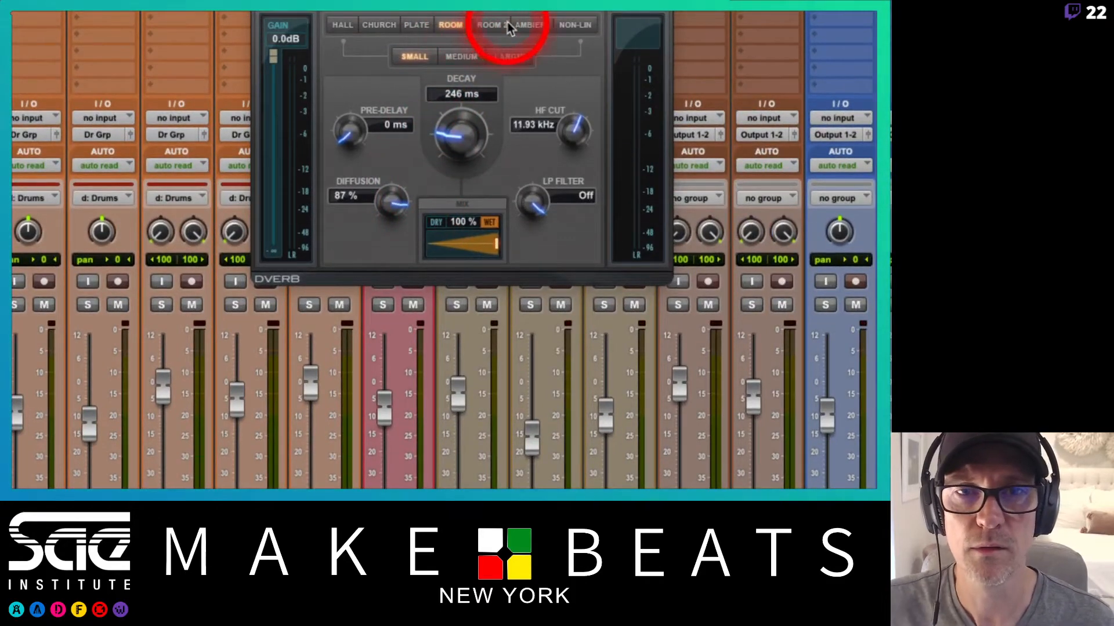
click(461, 52)
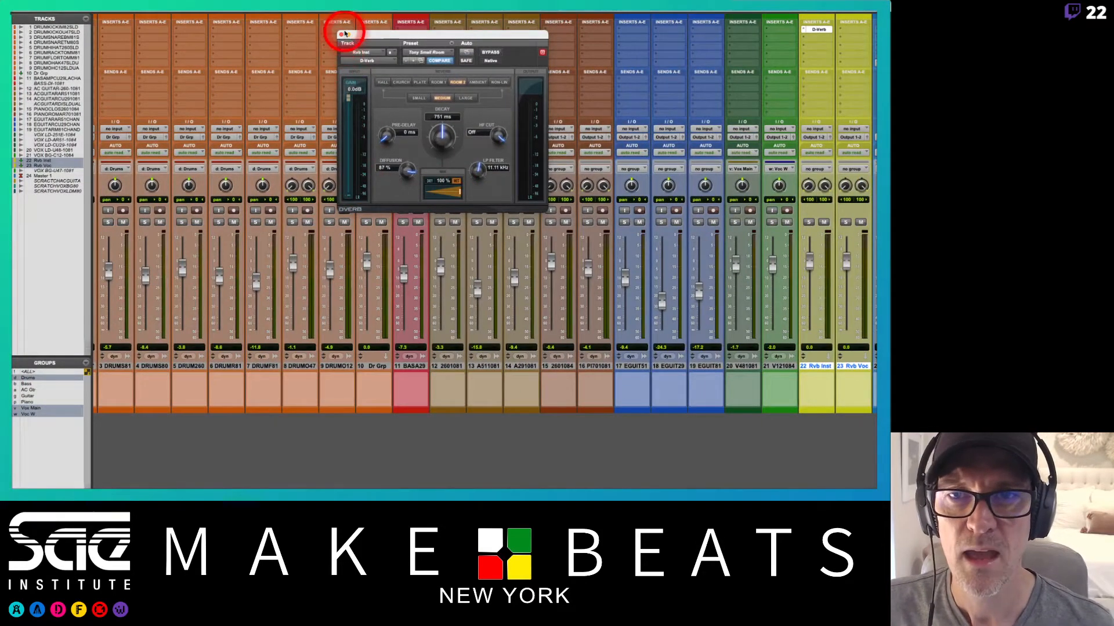
click(342, 36)
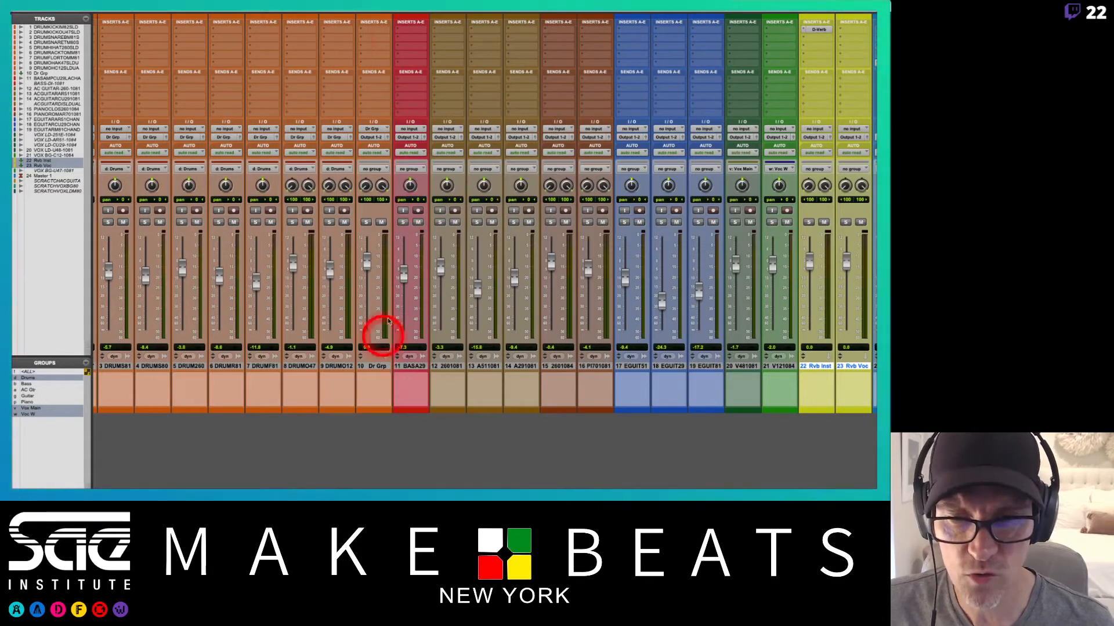
Step: Add a send in the first send slot of Dr Grp, routed to the Rvb Inst track
click(374, 83)
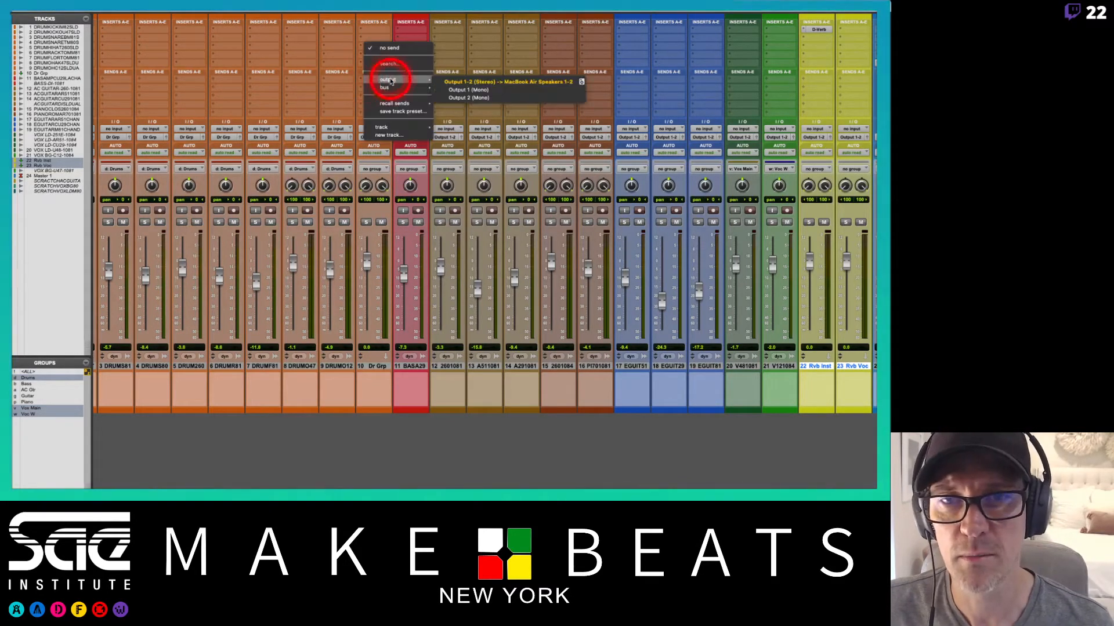
mouse_move(385, 126)
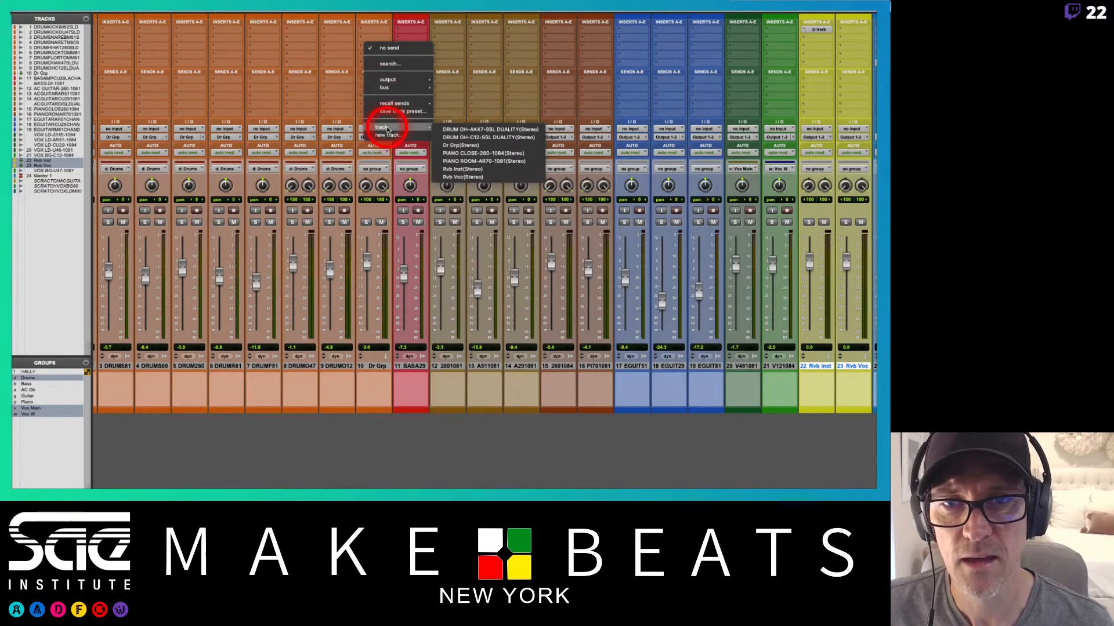
click(467, 169)
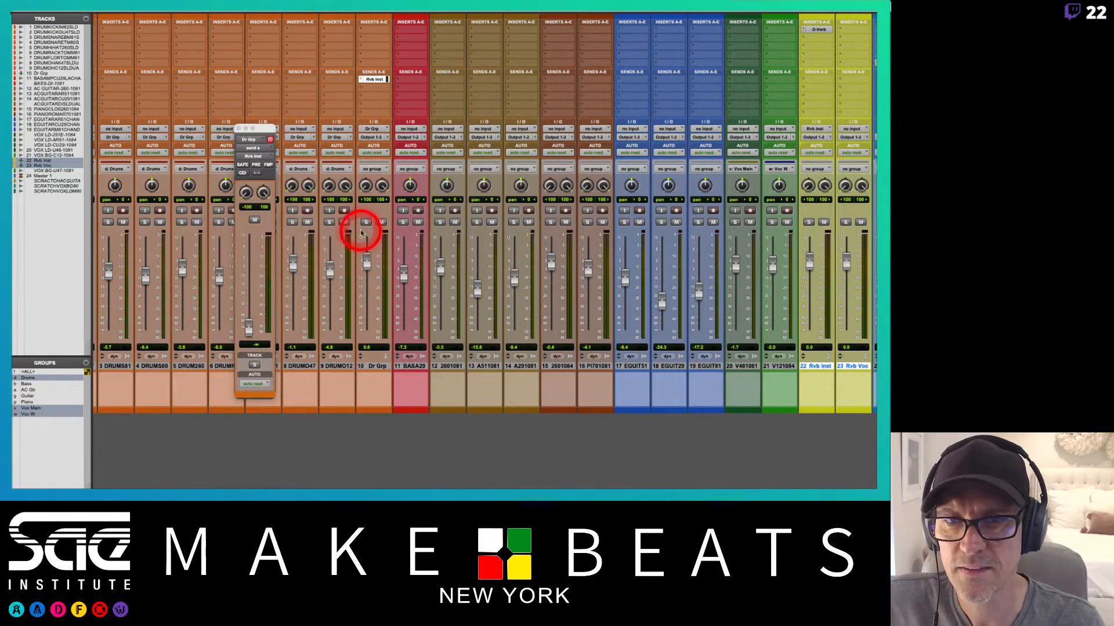
Step: Solo the drum tracks with Rvb Inst solo-safed and raise the Dr Grp reverb send to 0 dB
click(330, 222)
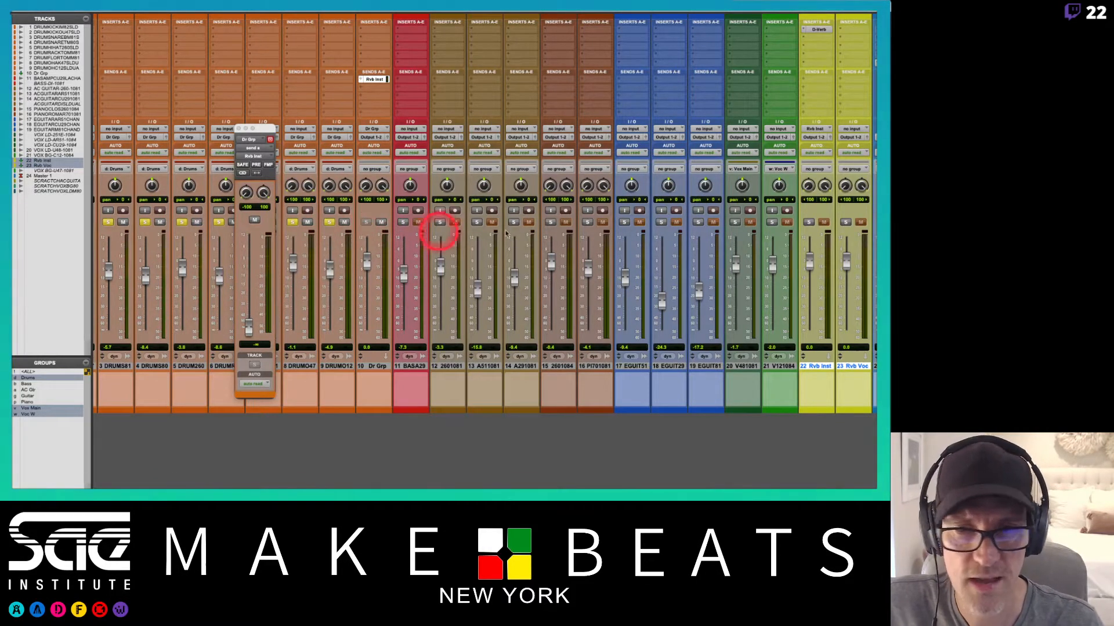
super+click(808, 222)
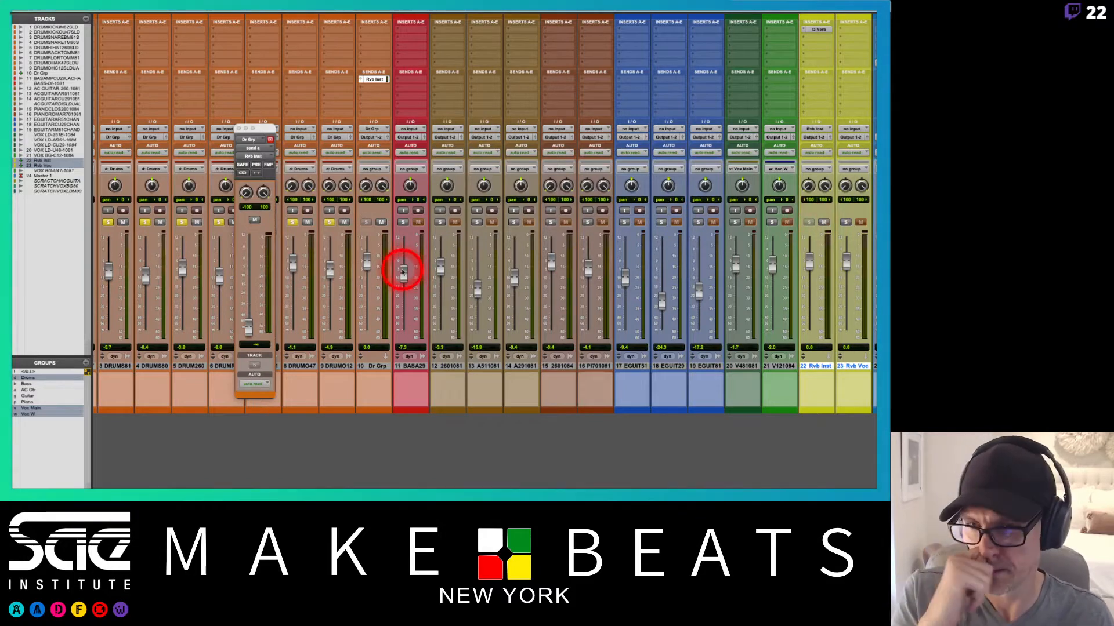
alt+click(247, 327)
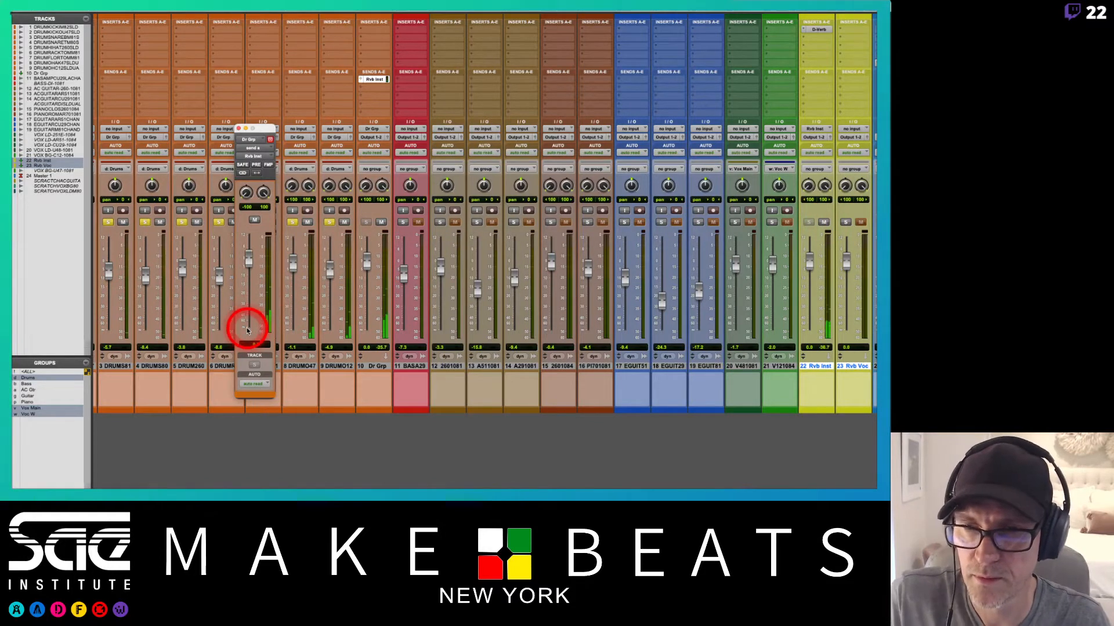
click(247, 261)
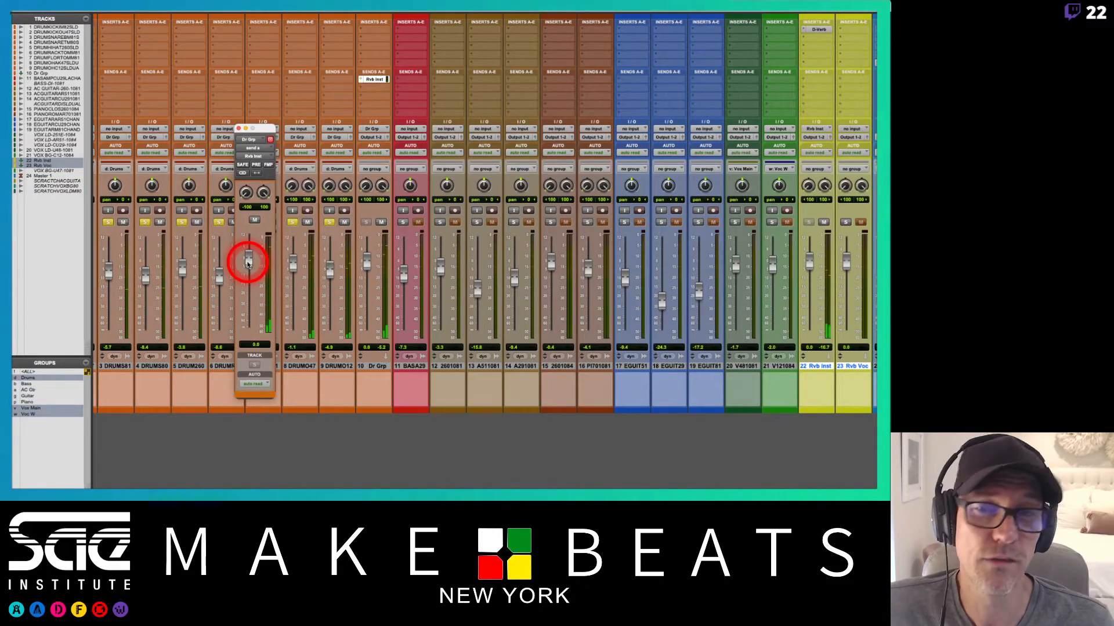
Step: Bypass the StereoWidth plug-in on the Master 1 track
scroll(596, 212, right, 1)
scroll(595, 212, right, 3)
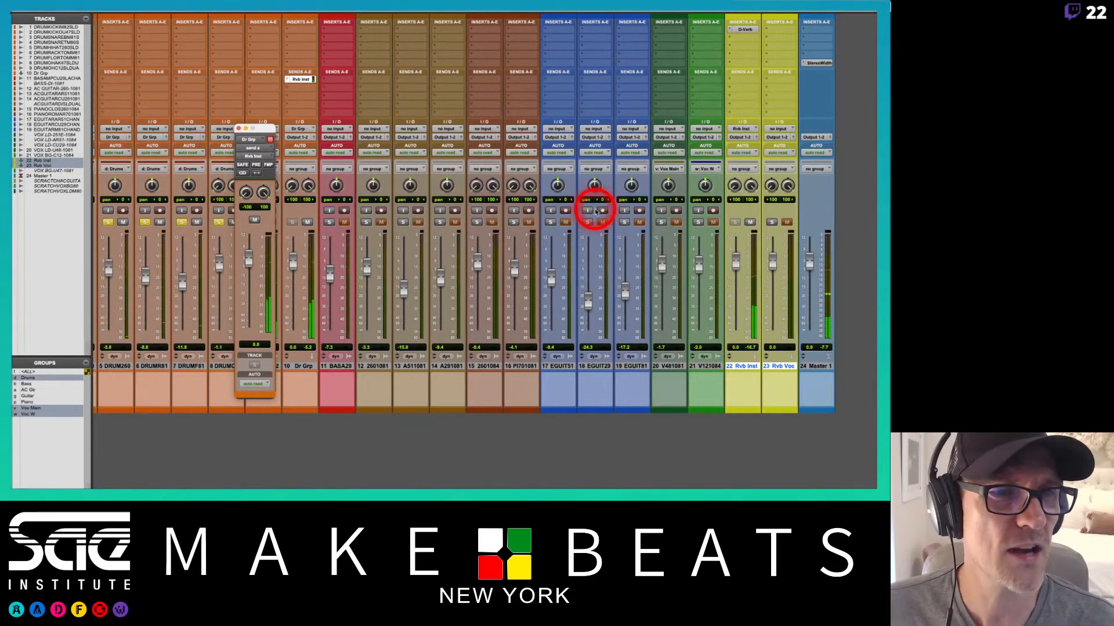
drag(819, 63, 818, 62)
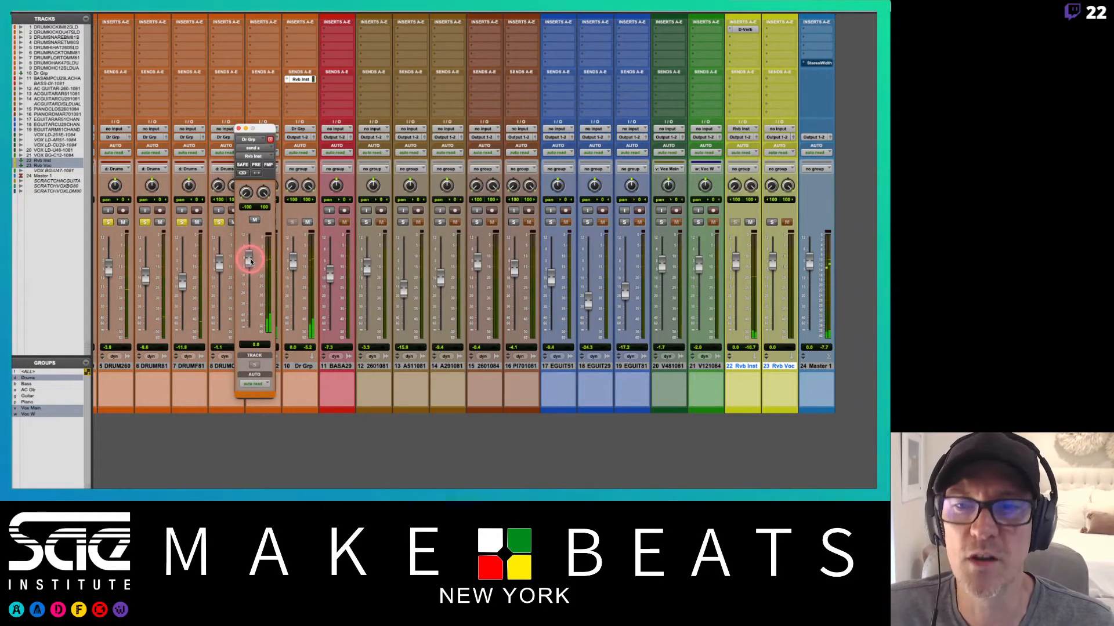
Step: Lower the Dr Grp send to Rvb Inst to about -8 dB and close the send window
drag(250, 263, 251, 272)
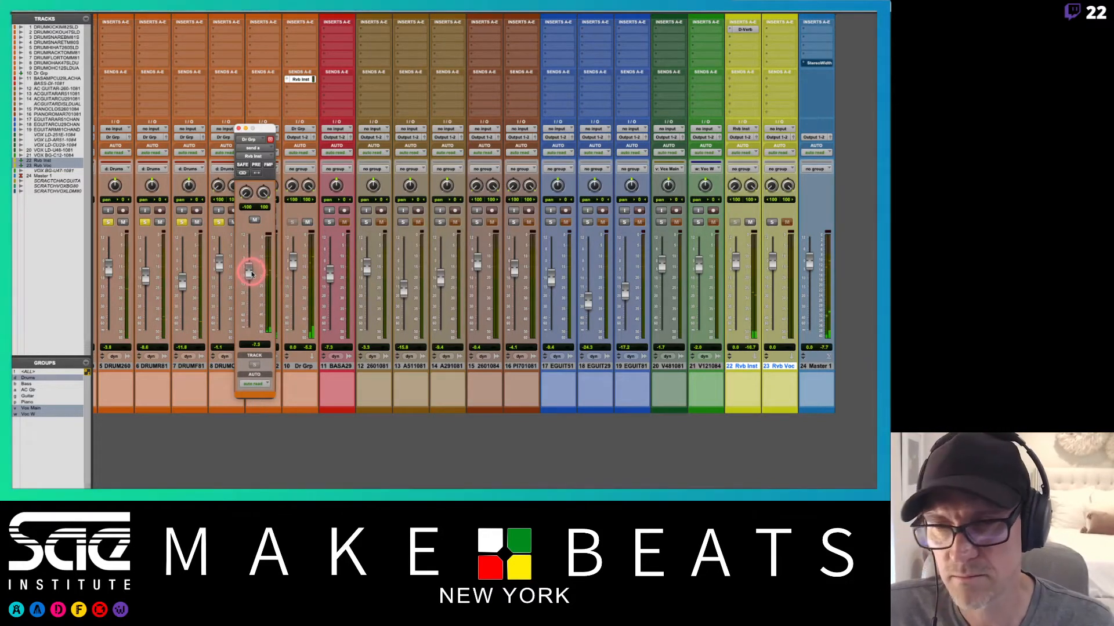
drag(251, 274, 252, 278)
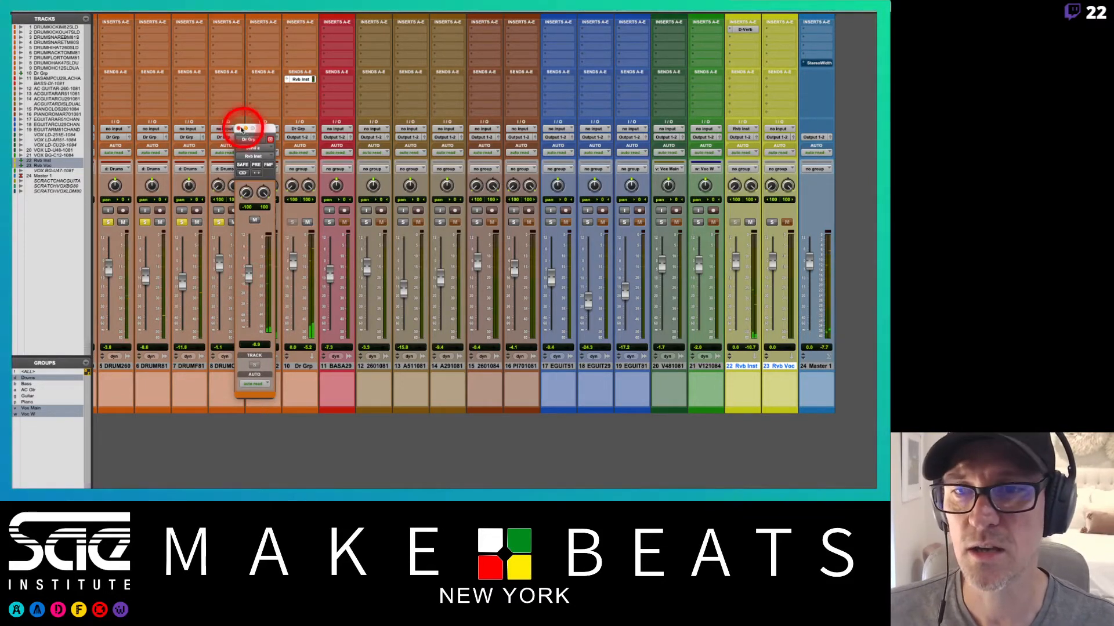
click(239, 128)
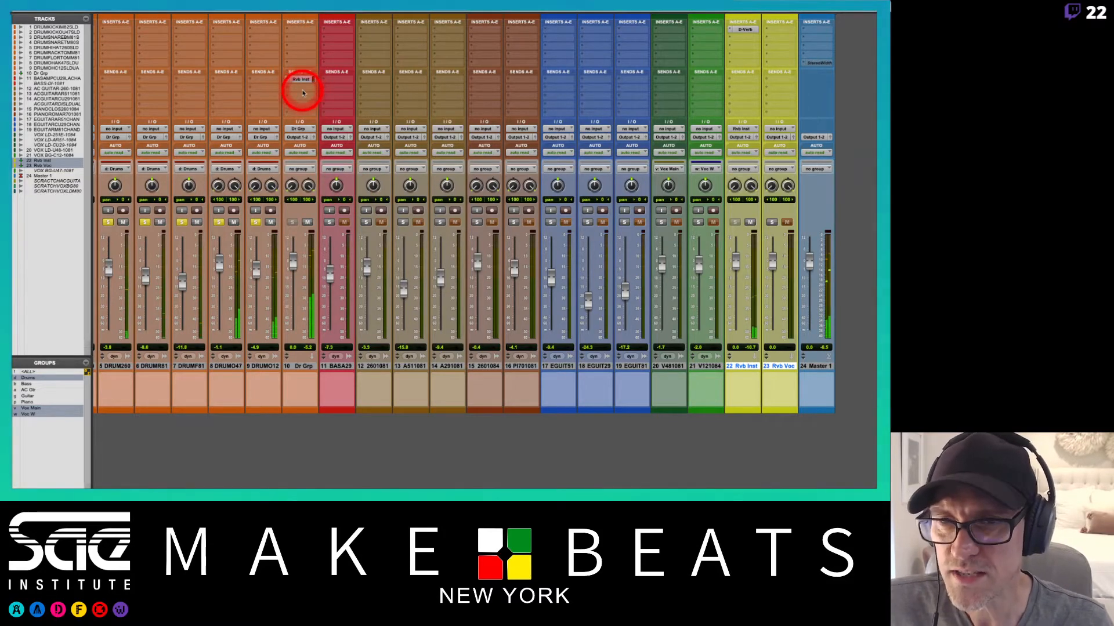
Step: Try the multichannel UAD Teletronix LA-3A compressor in the third insert slot of Dr Grp
scroll(300, 87, left, 4)
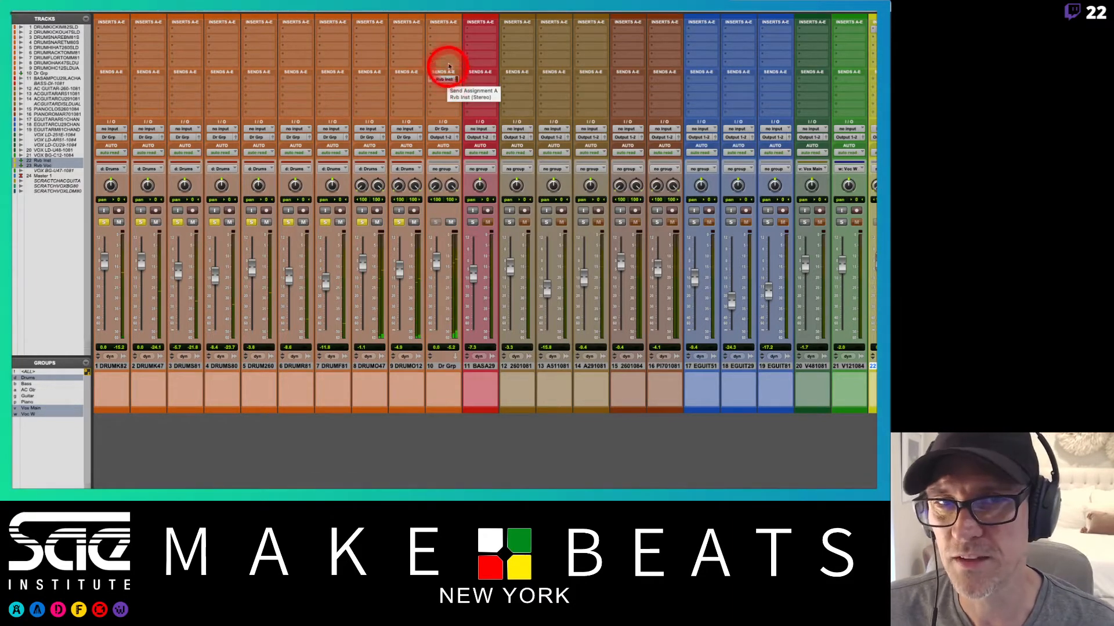
click(443, 46)
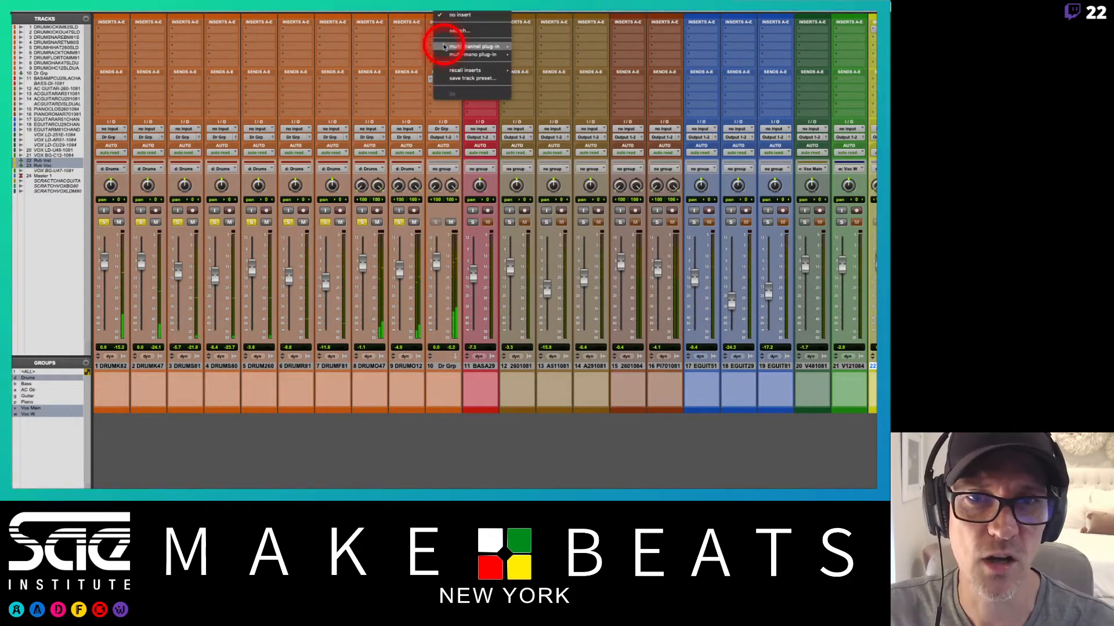
mouse_move(486, 47)
mouse_move(552, 34)
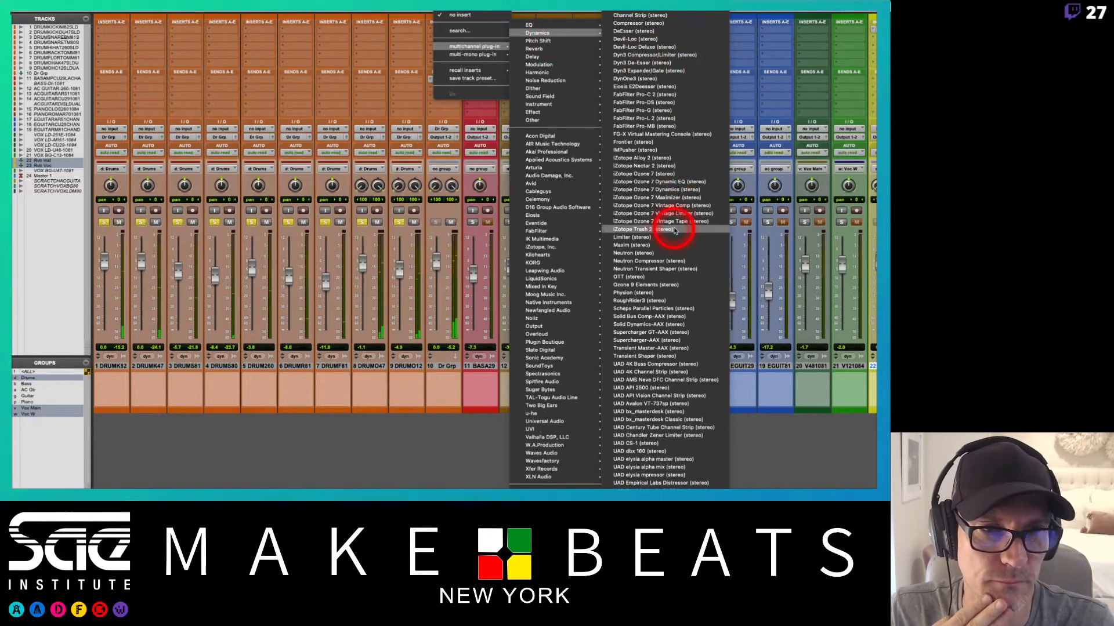
scroll(674, 231, down, 15)
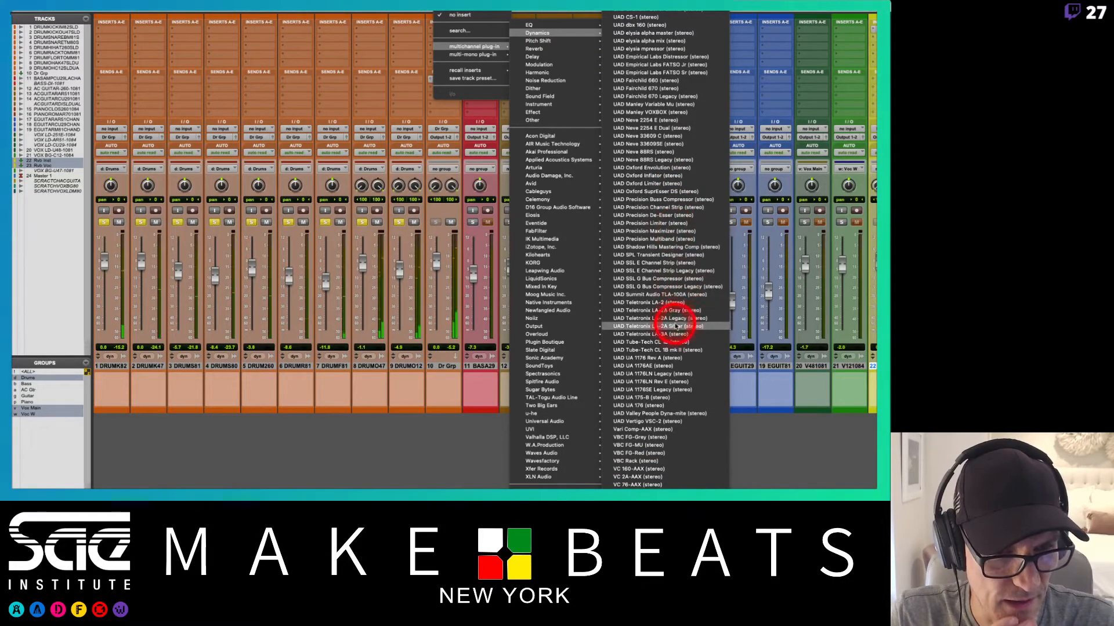
click(673, 336)
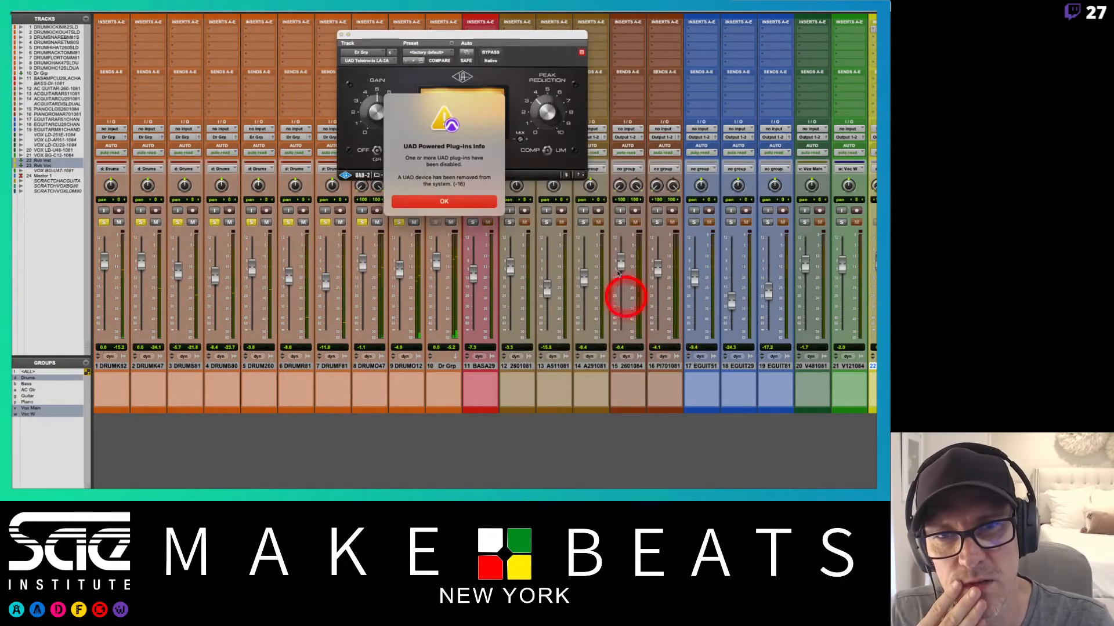
click(482, 202)
click(341, 35)
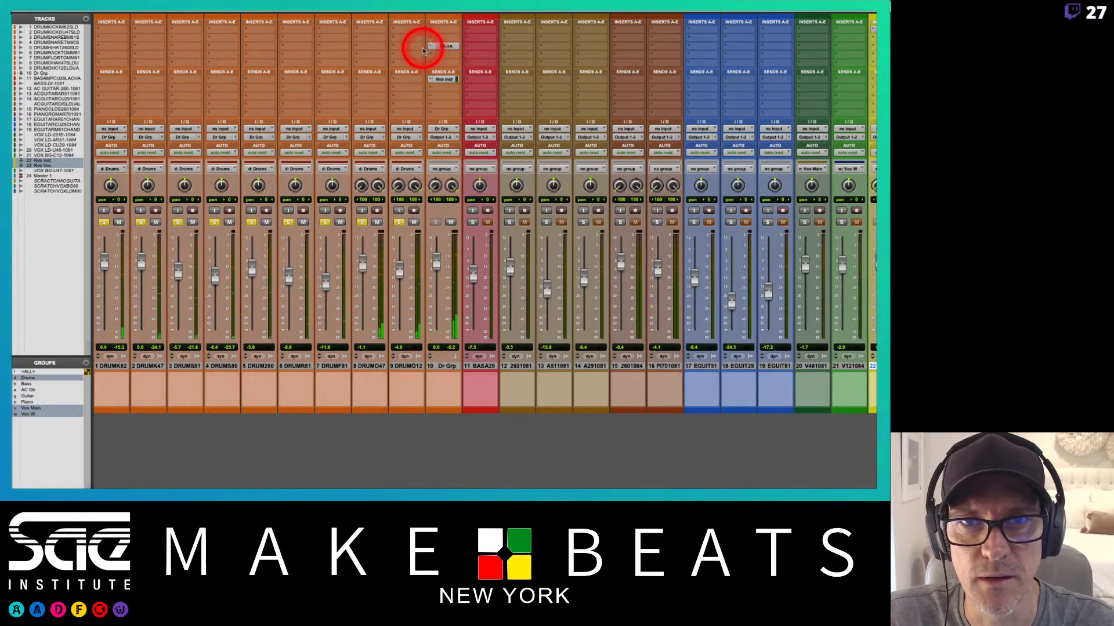
Step: Replace the LA-3A on Dr Grp with the multichannel Native Instruments VC 2A-AAX compressor
click(429, 47)
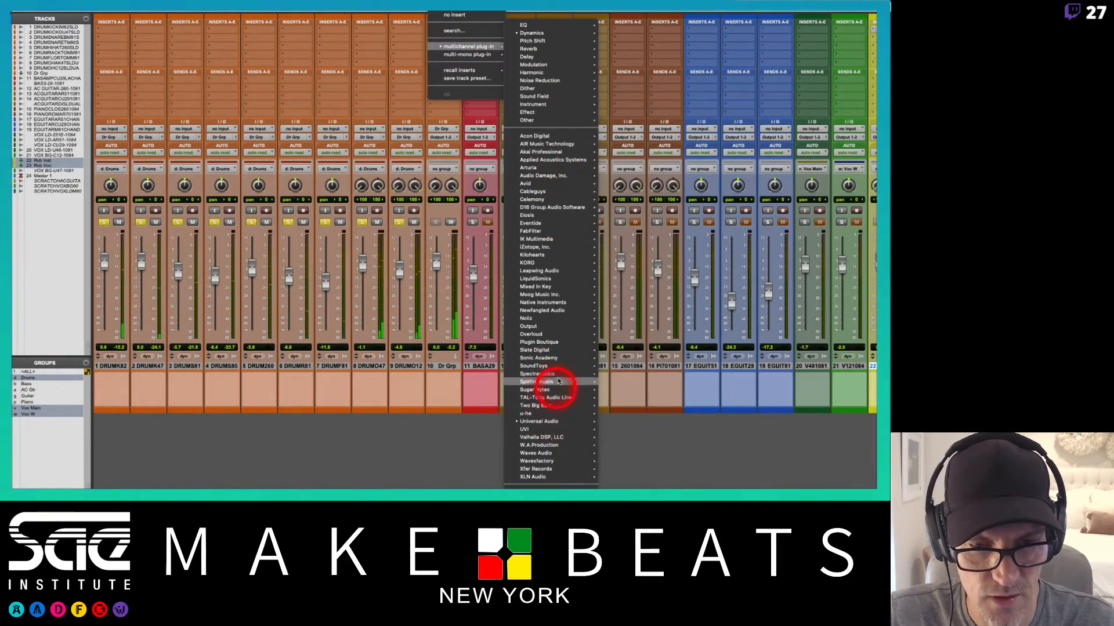
mouse_move(571, 302)
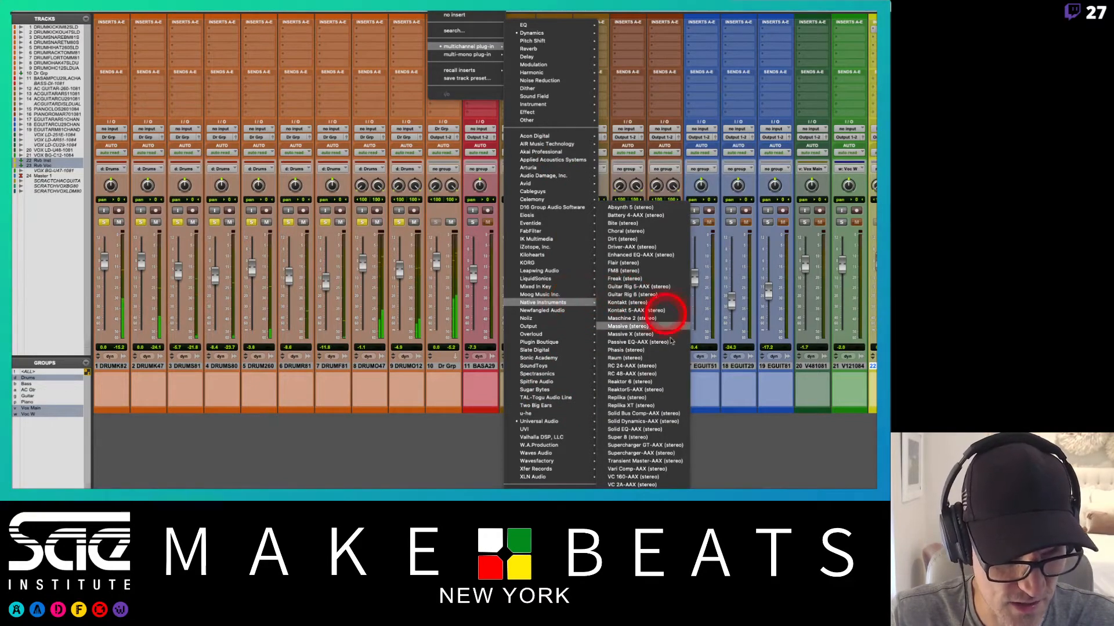
click(637, 485)
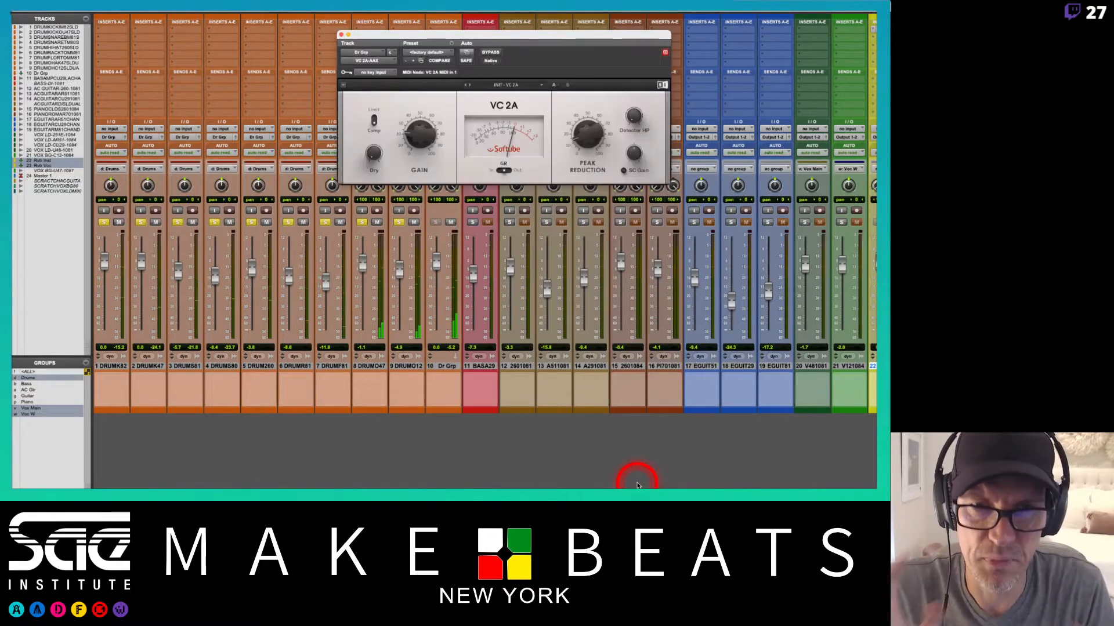
Step: Set the VC 2A's peak reduction to about 56% and close the plug-in window
drag(590, 131, 591, 91)
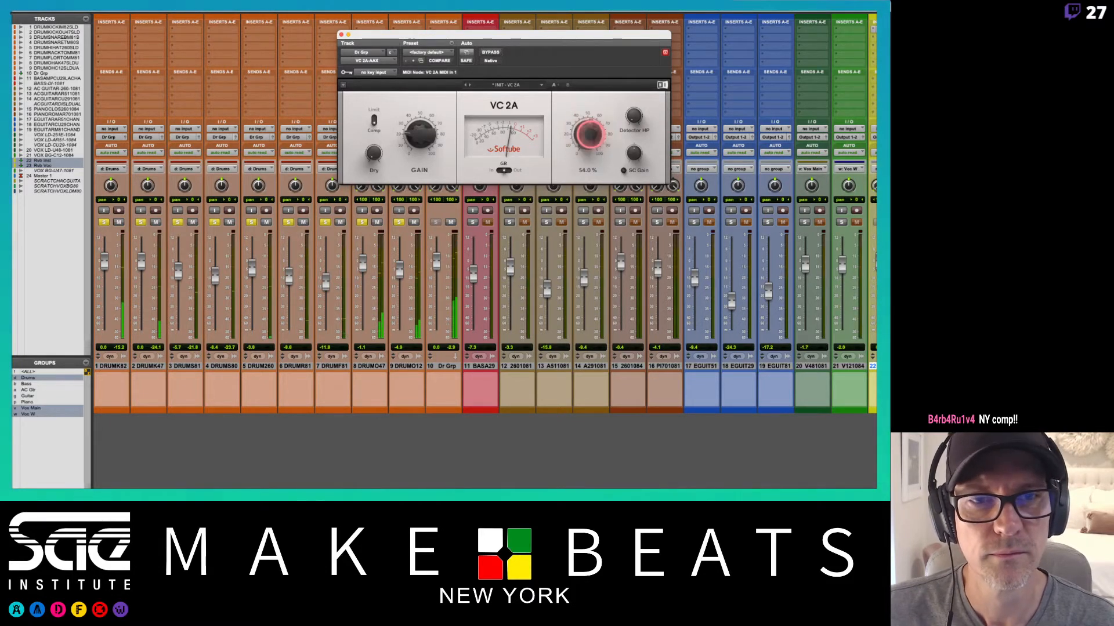
drag(590, 134, 593, 136)
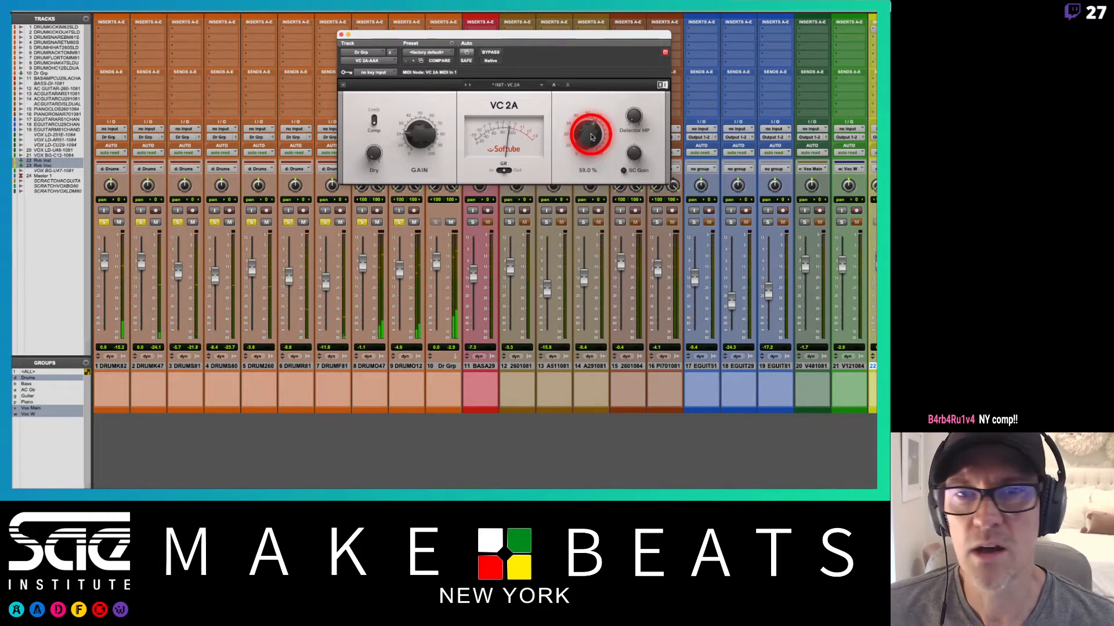
drag(423, 37, 430, 40)
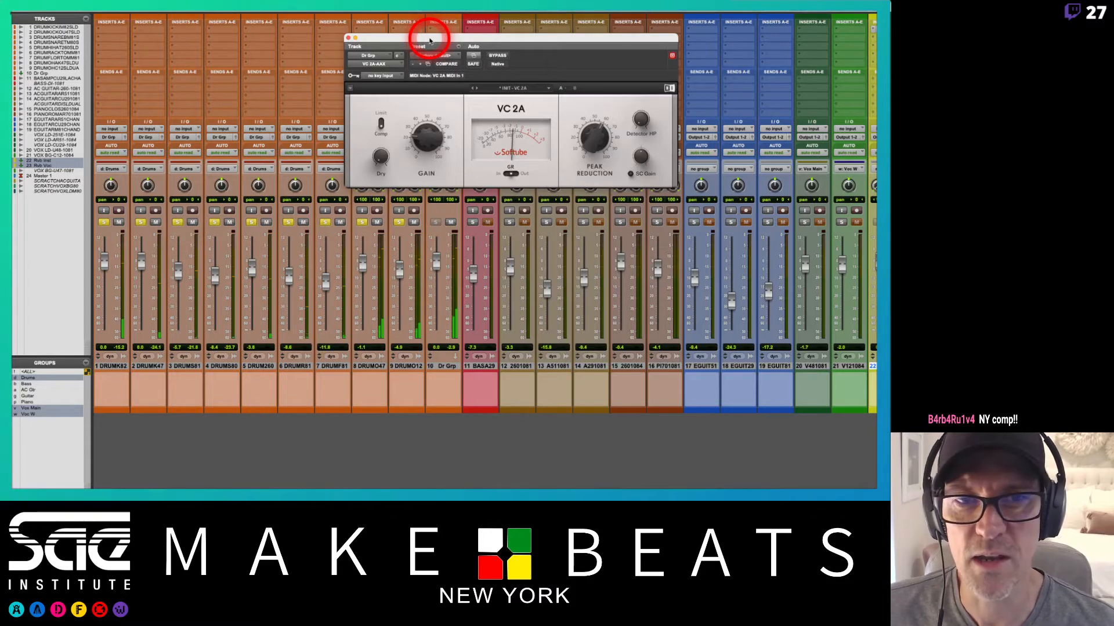
drag(592, 138, 592, 138)
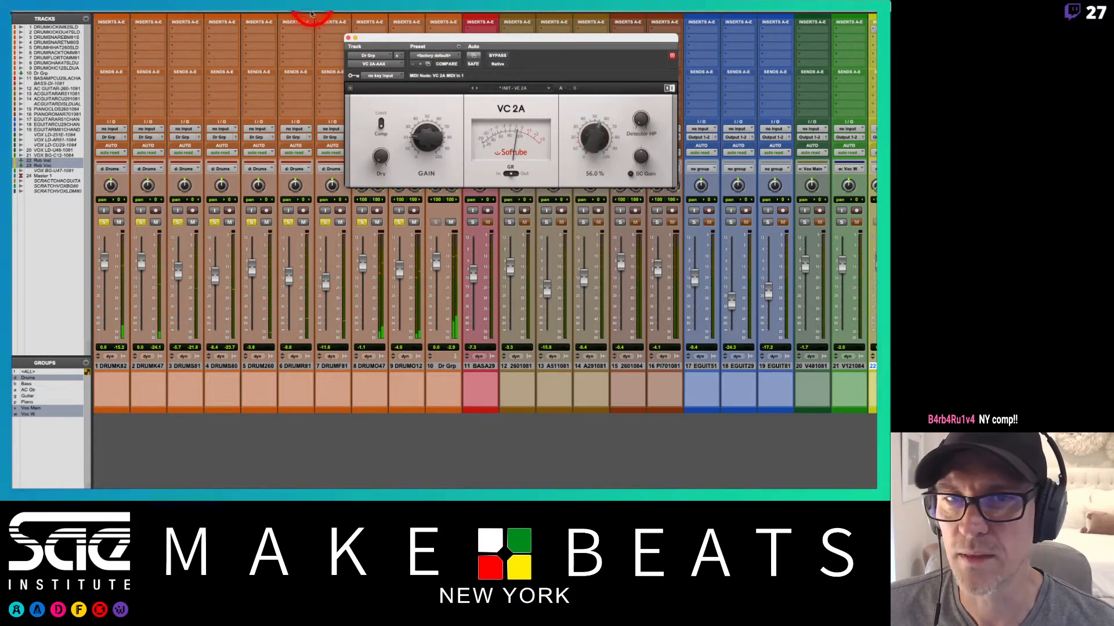
click(348, 39)
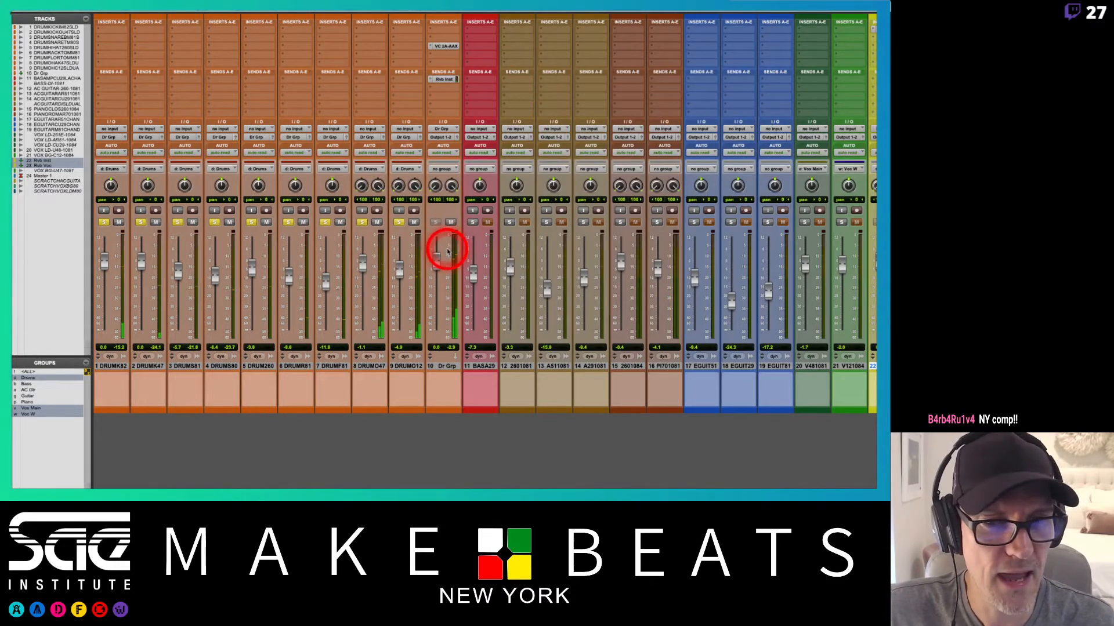
Step: Solo the bass track alongside the drums and balance the faders with bass at about -5.9 dB and Dr Grp at about -2.2 dB
scroll(449, 249, right, 3)
scroll(447, 250, right, 1)
click(376, 222)
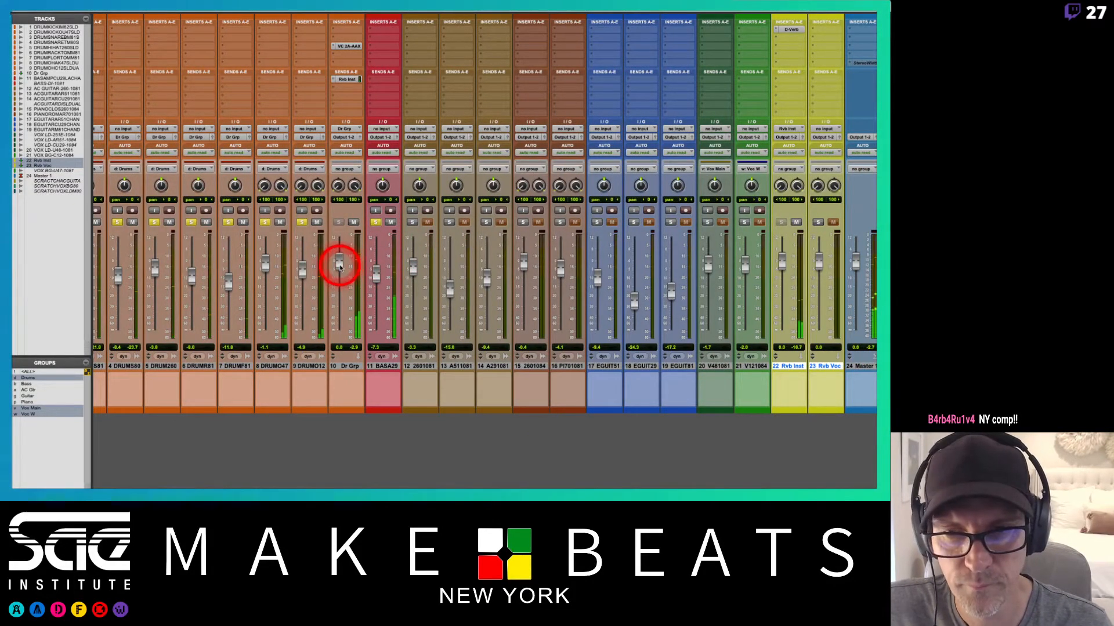
drag(377, 277, 341, 268)
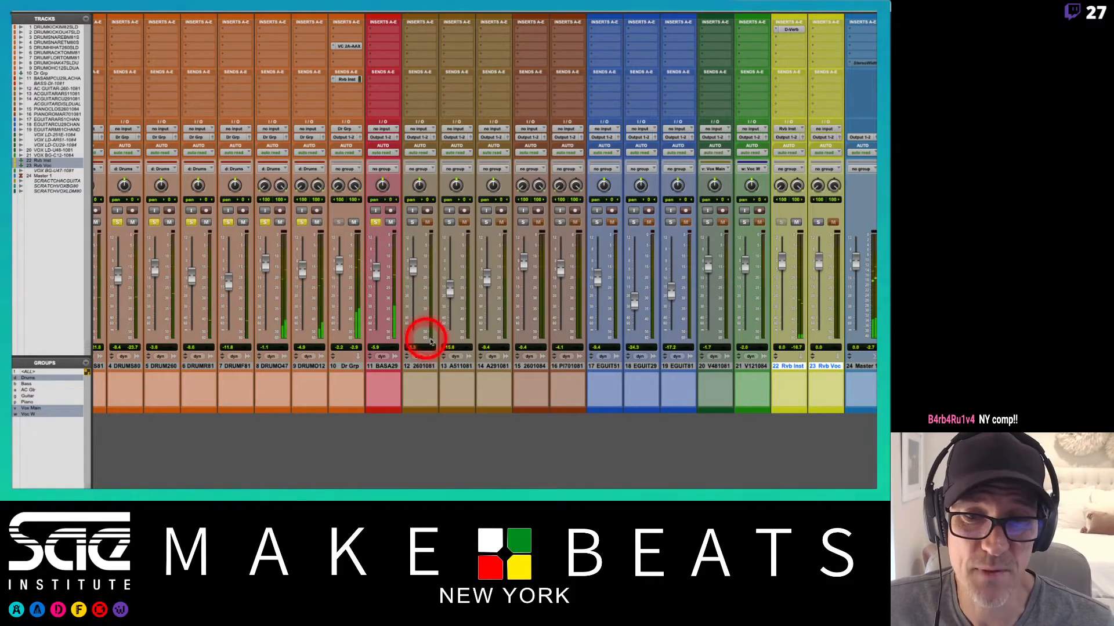
Step: Stop playback and clear the solo on all tracks
key(space)
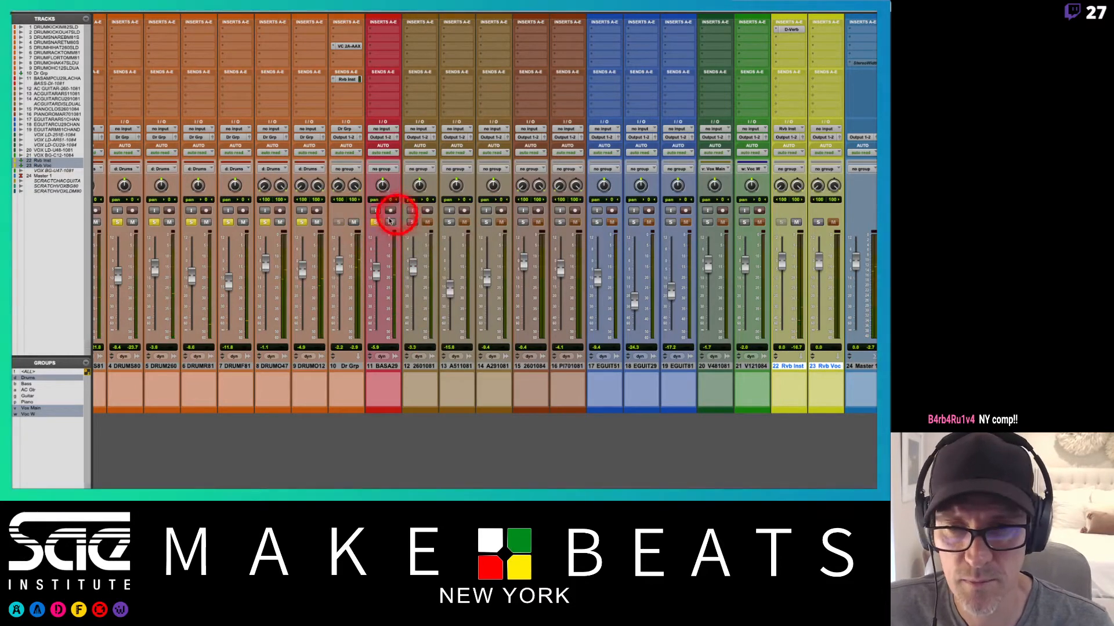
alt+click(376, 222)
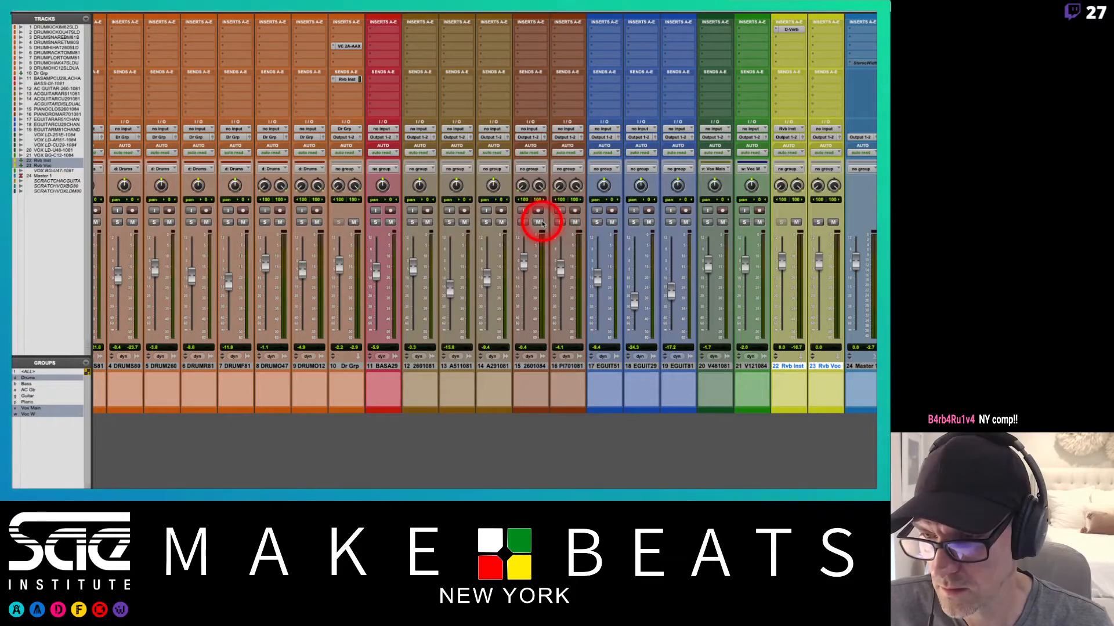
key(a)
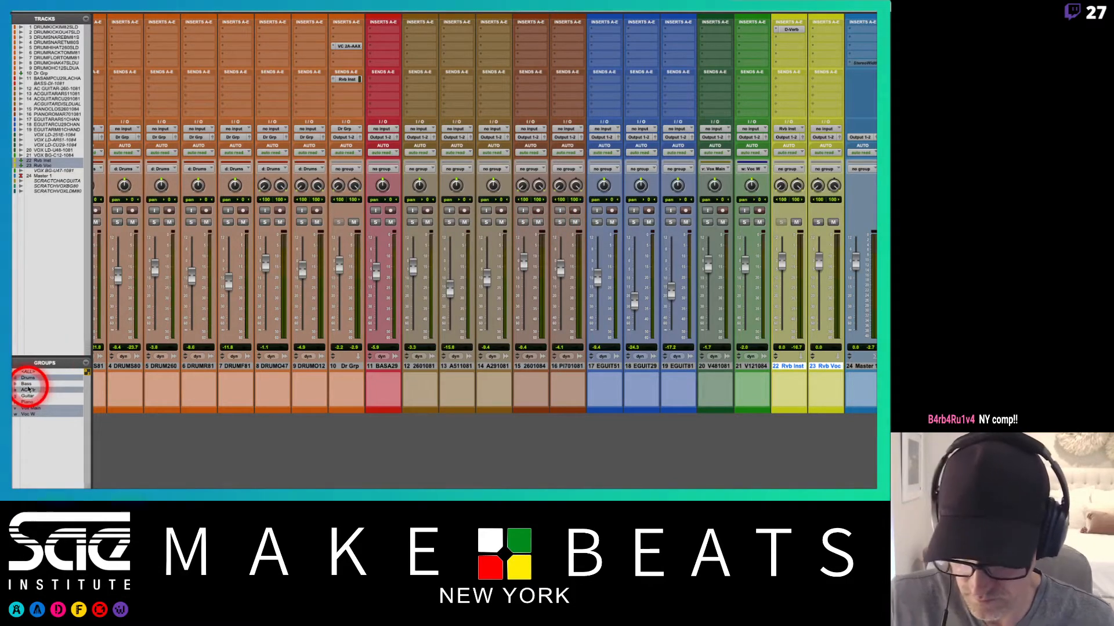
Step: Enable the Bass, AC Gtr, Guitar and Piano mix groups
key(b)
key(g)
key(p)
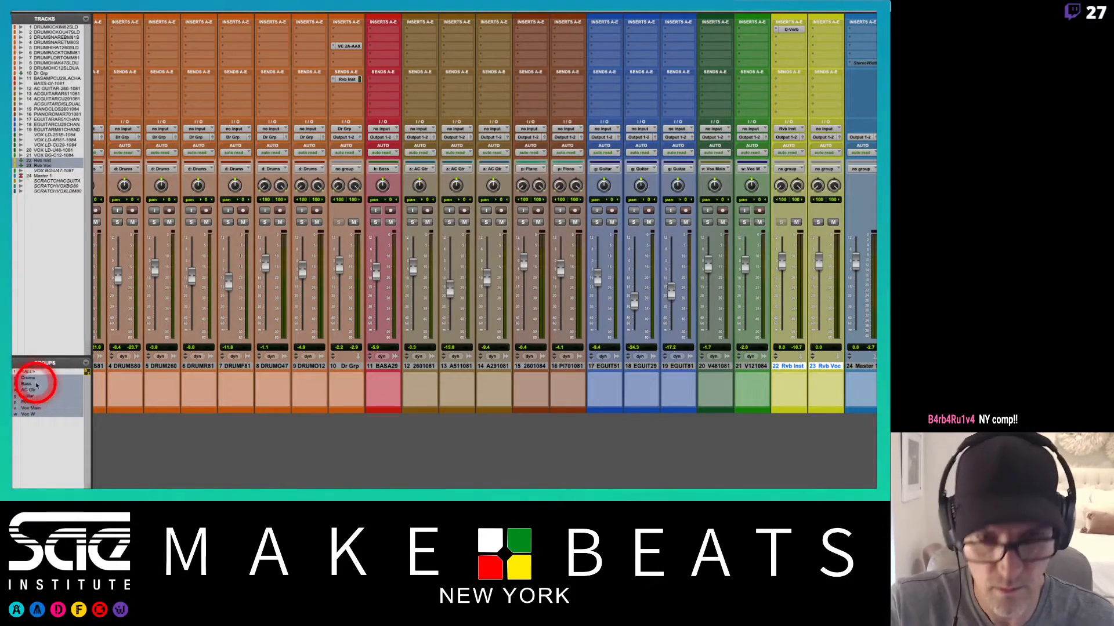
Step: Mute the acoustic guitar, piano, electric guitar, main vocal and background vocal tracks
click(501, 222)
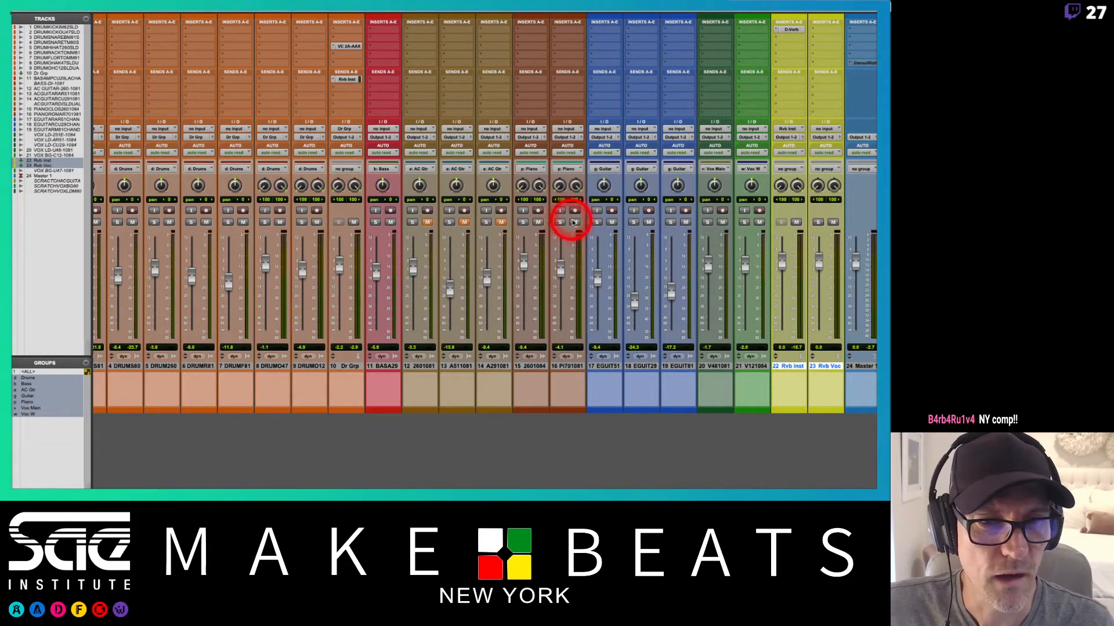
click(574, 223)
click(649, 222)
click(722, 222)
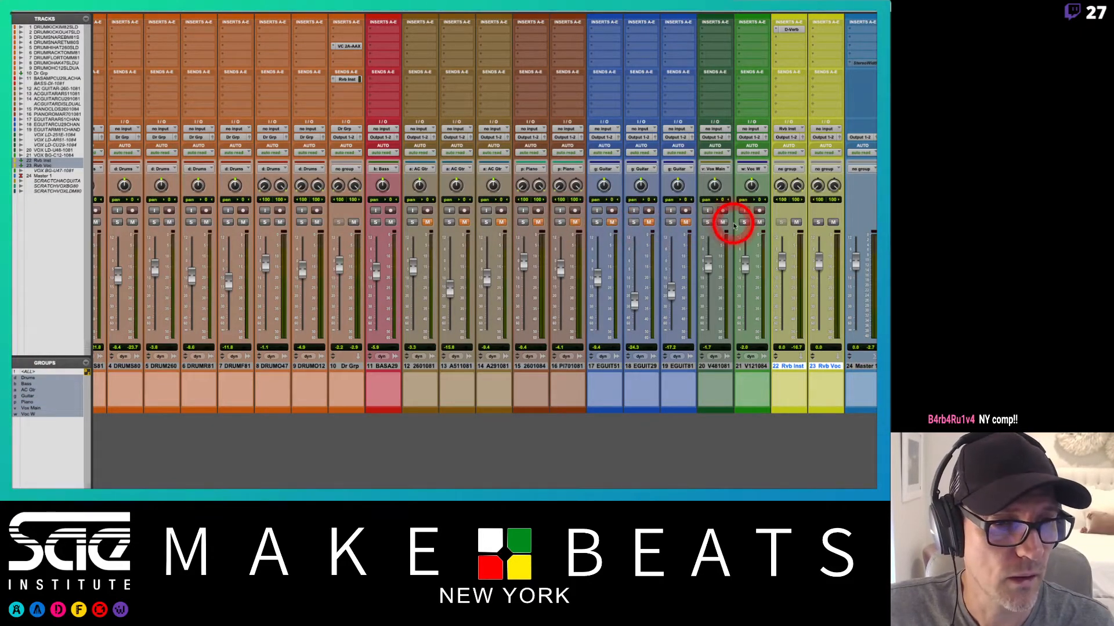
click(759, 222)
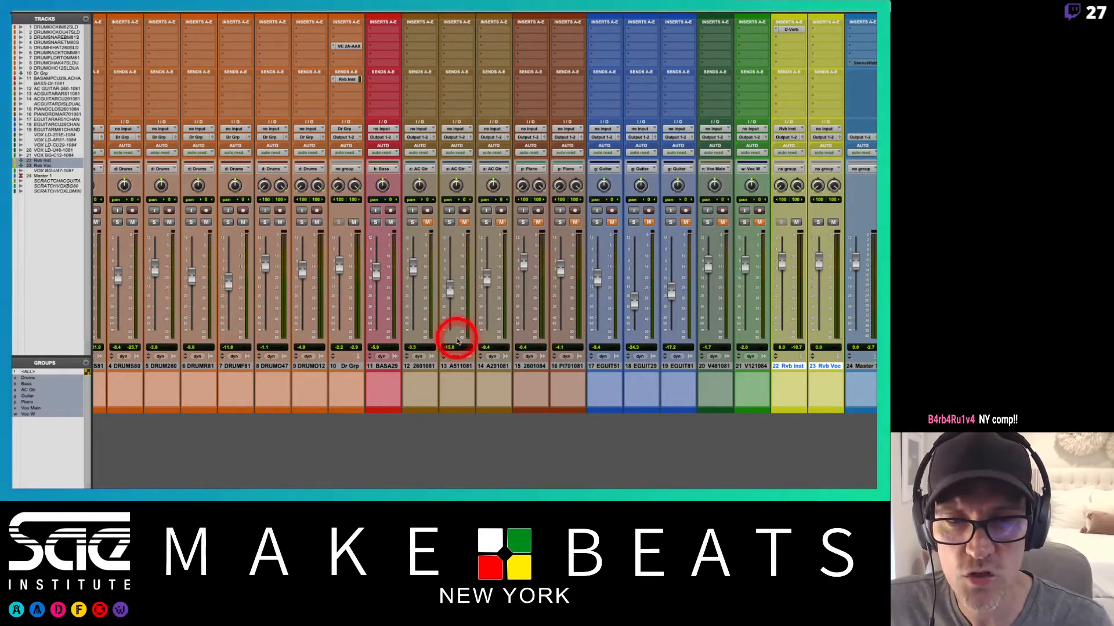
Step: Disable the AC Gtr mix group and unmute the three acoustic guitar tracks individually
key(a)
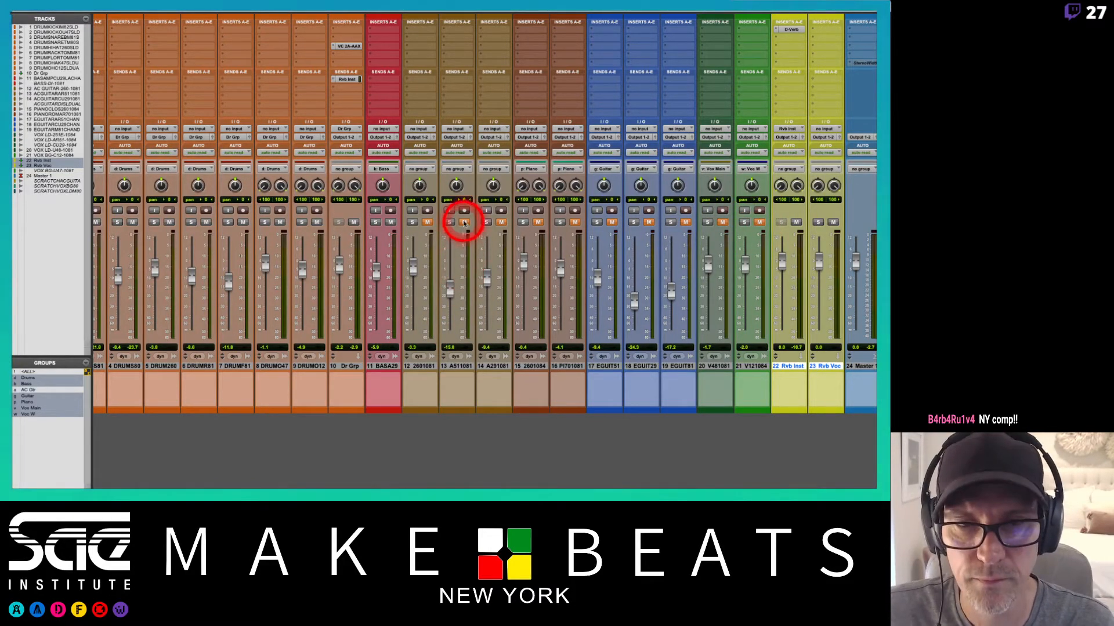
click(464, 222)
click(428, 222)
click(501, 222)
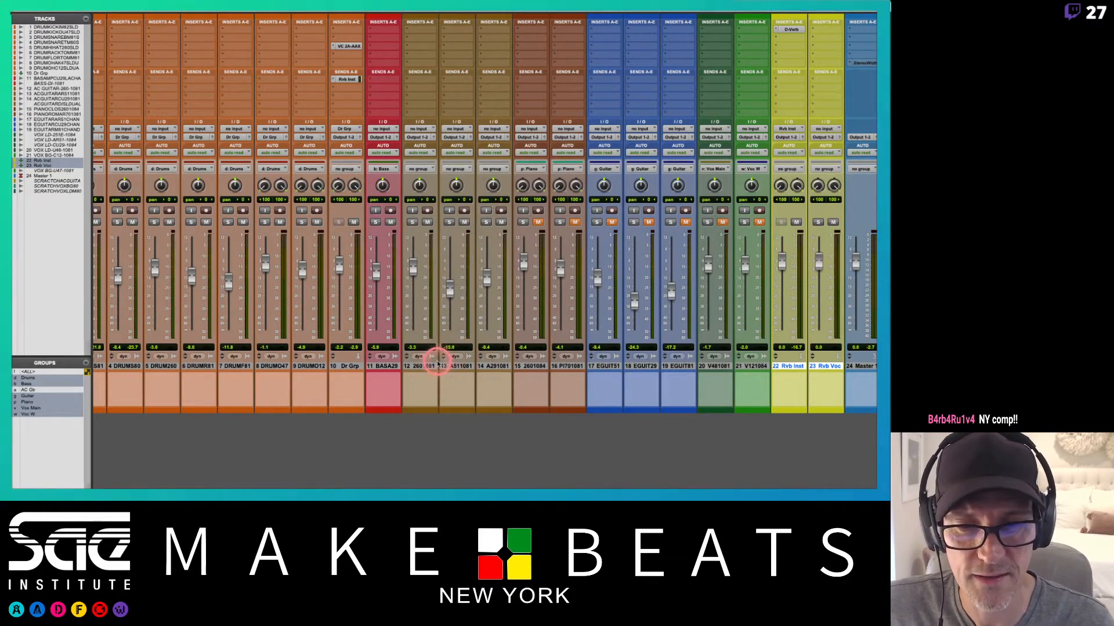
click(426, 366)
shift+click(489, 367)
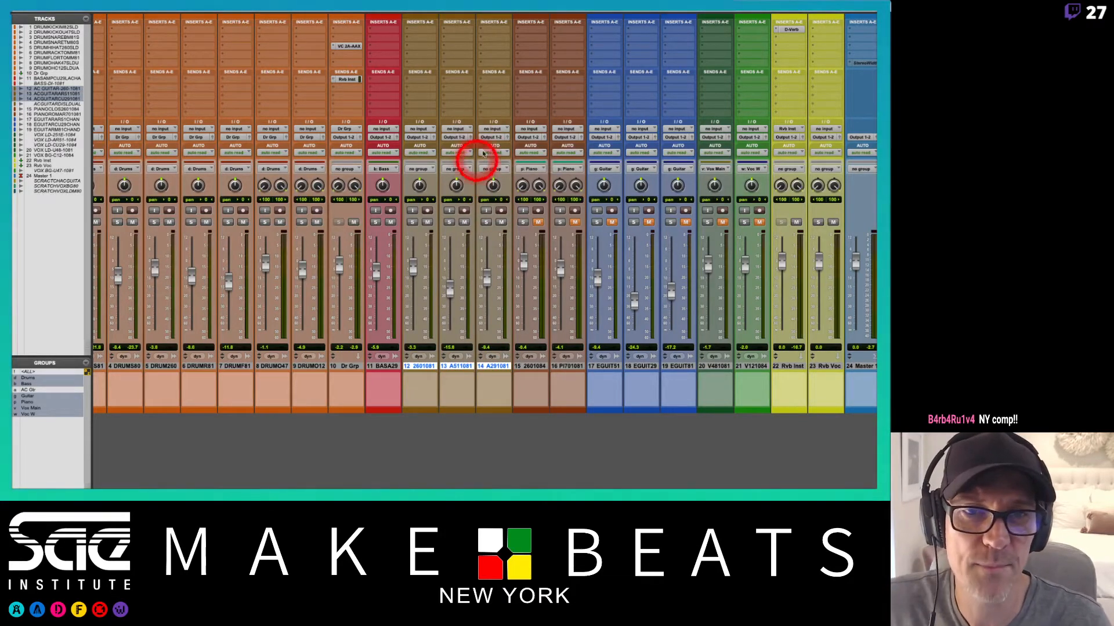
click(490, 139)
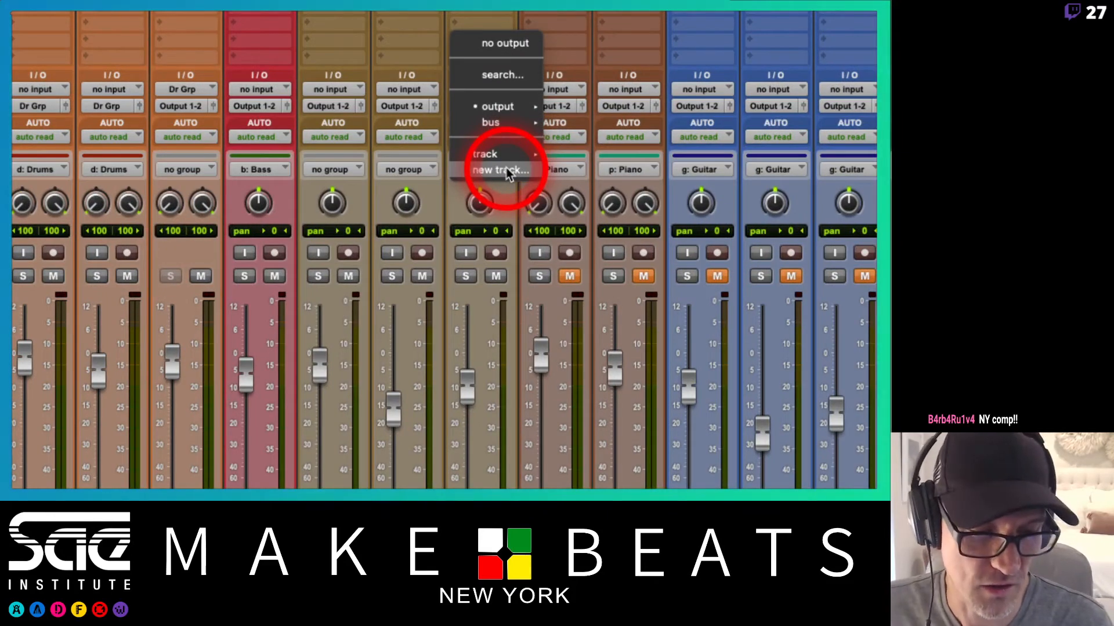
click(502, 170)
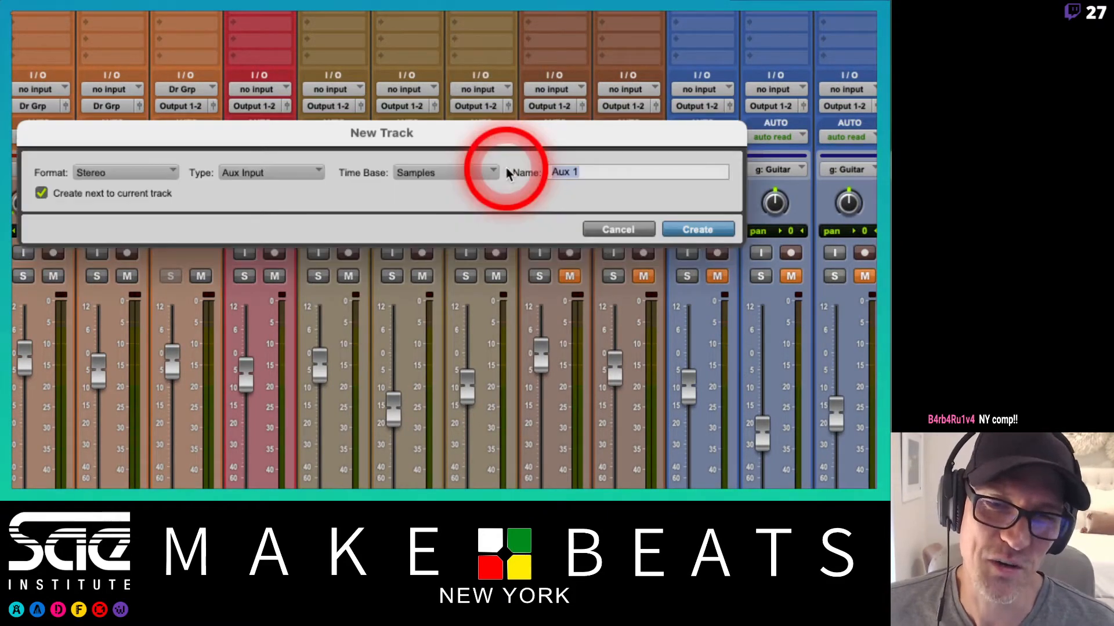
drag(510, 144, 590, 99)
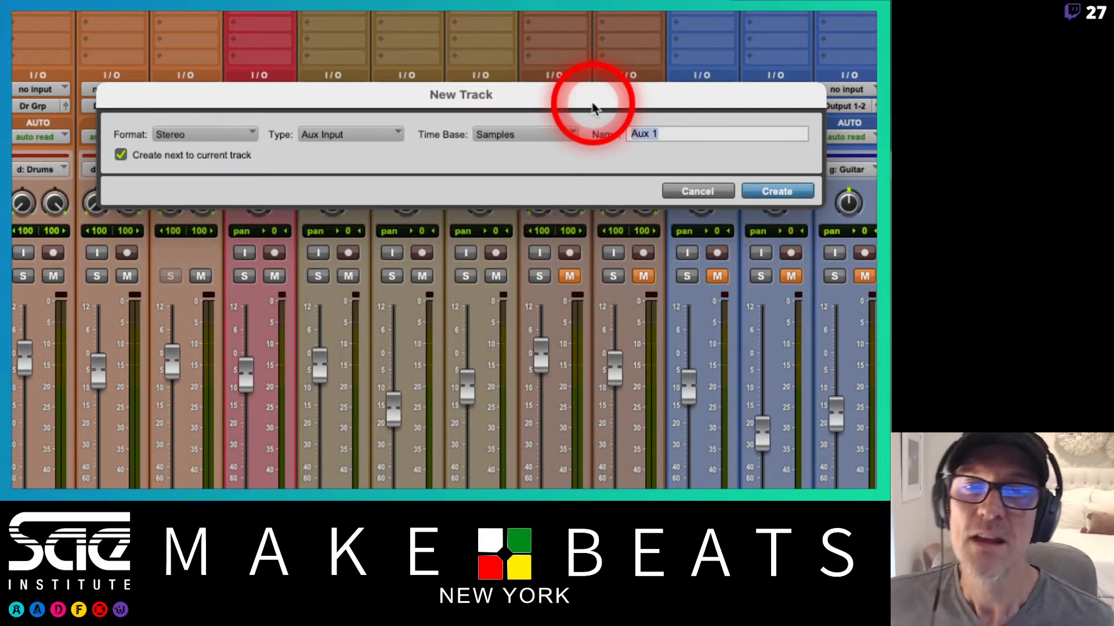
click(698, 191)
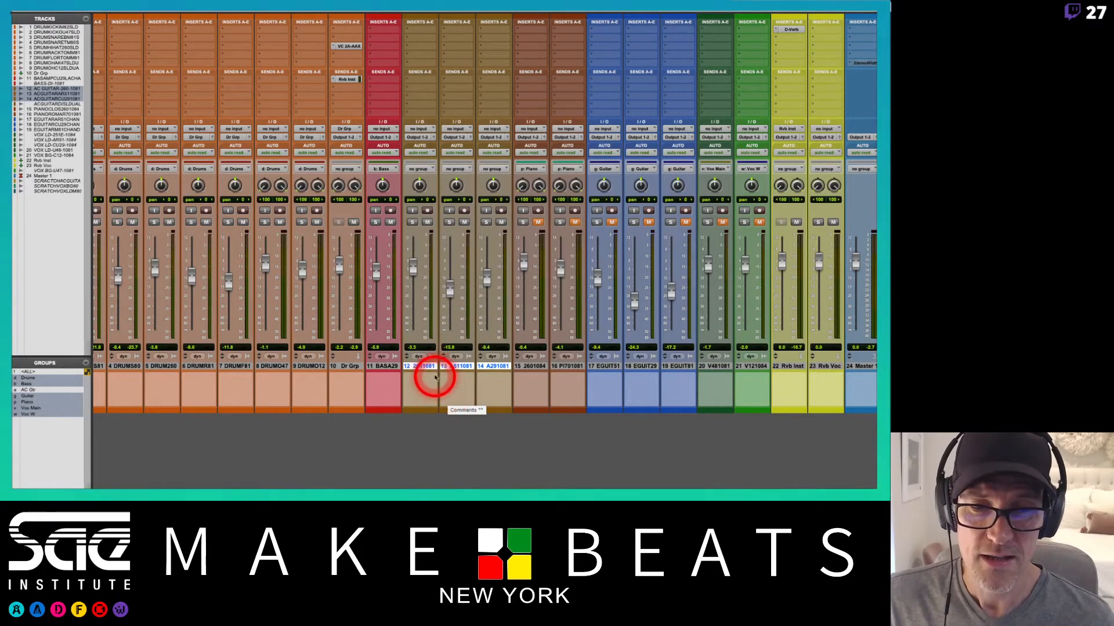
Step: Route the outputs of the three acoustic guitar tracks to a new stereo aux input named AC Gtr Grp, created next to them
click(421, 365)
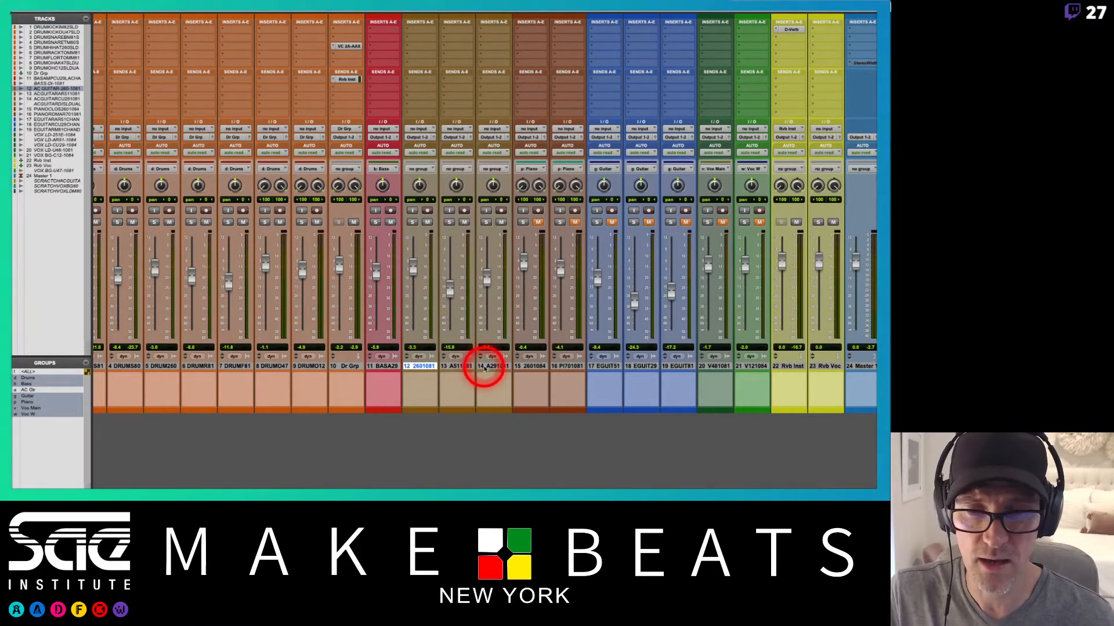
shift+click(487, 366)
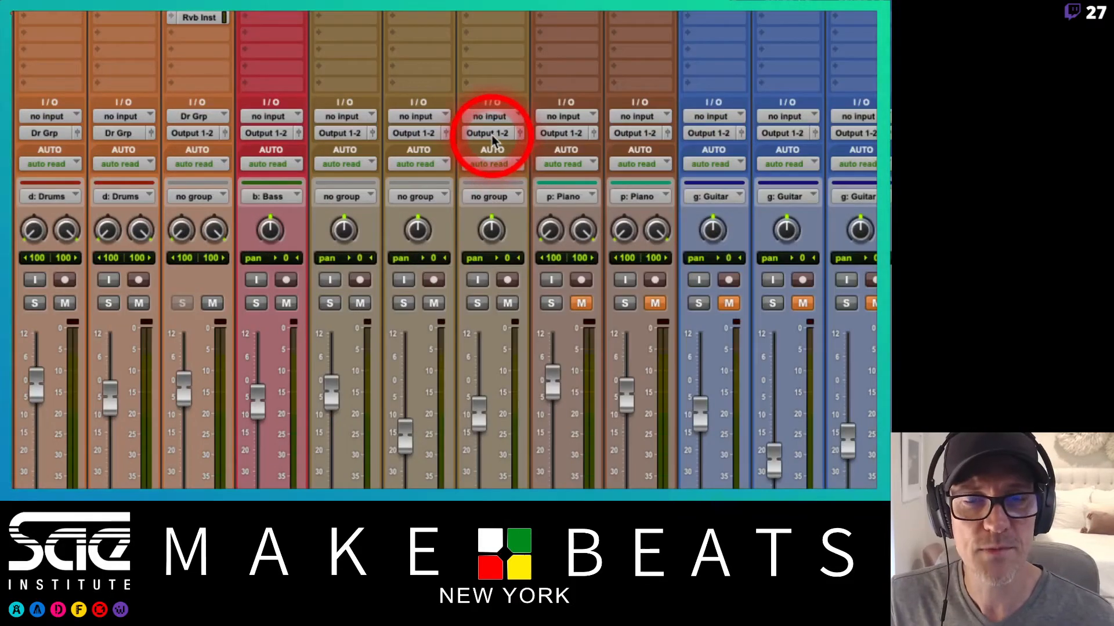
click(491, 135)
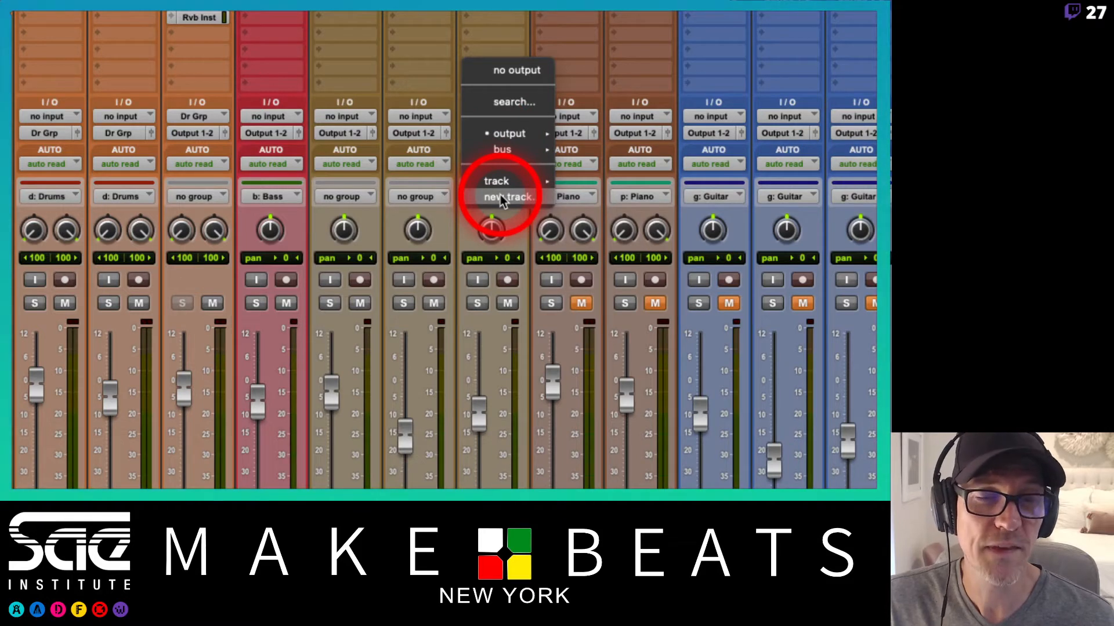
click(500, 196)
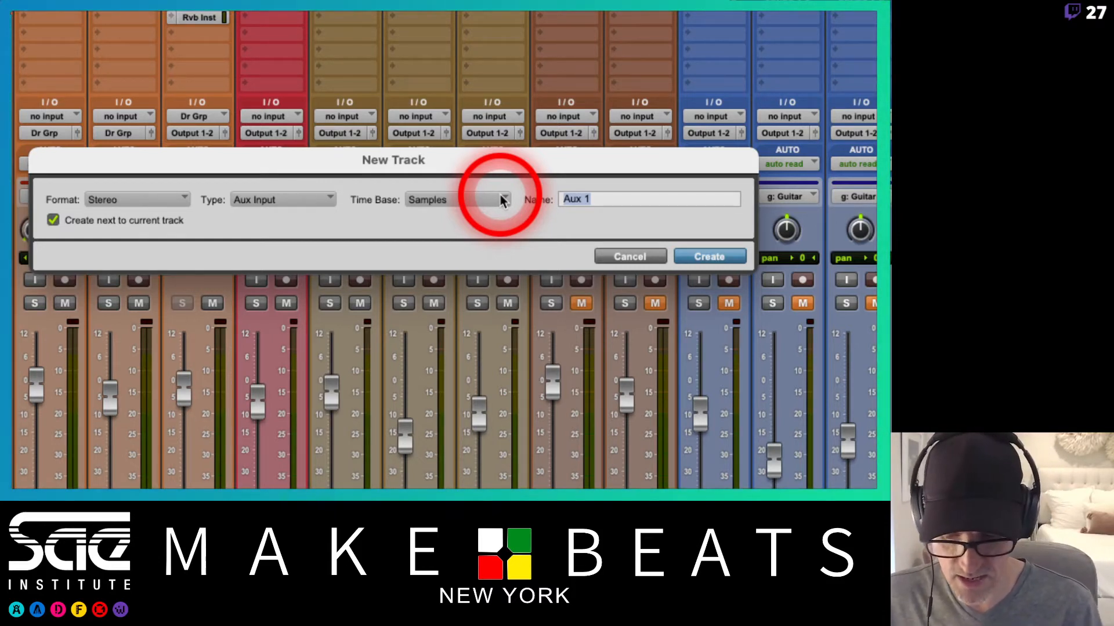
text(AC Gtr Grp)
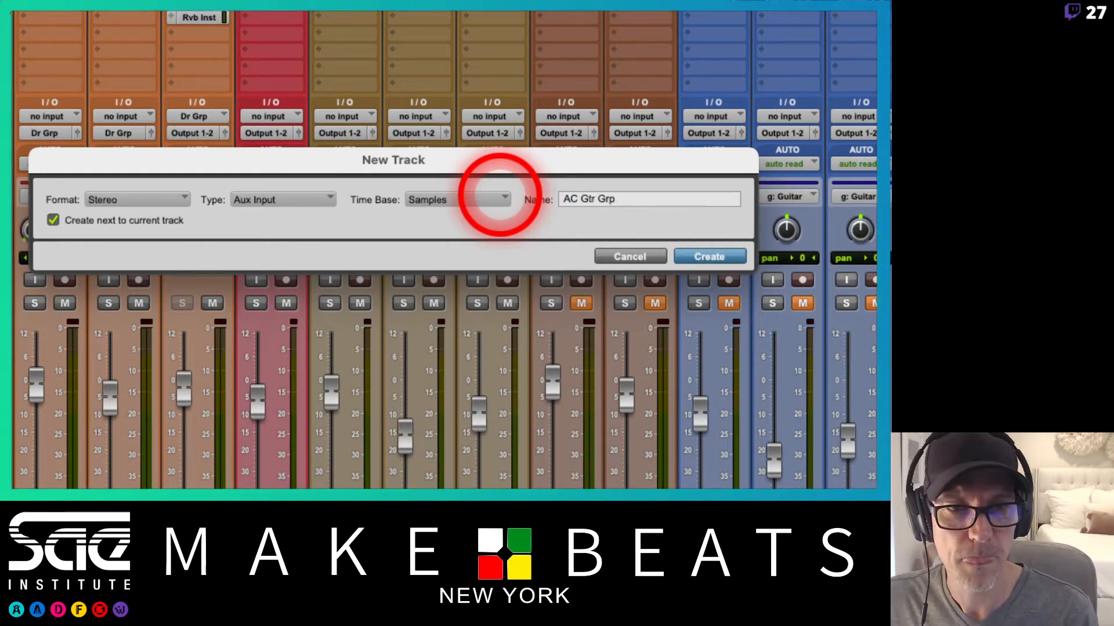
key(Return)
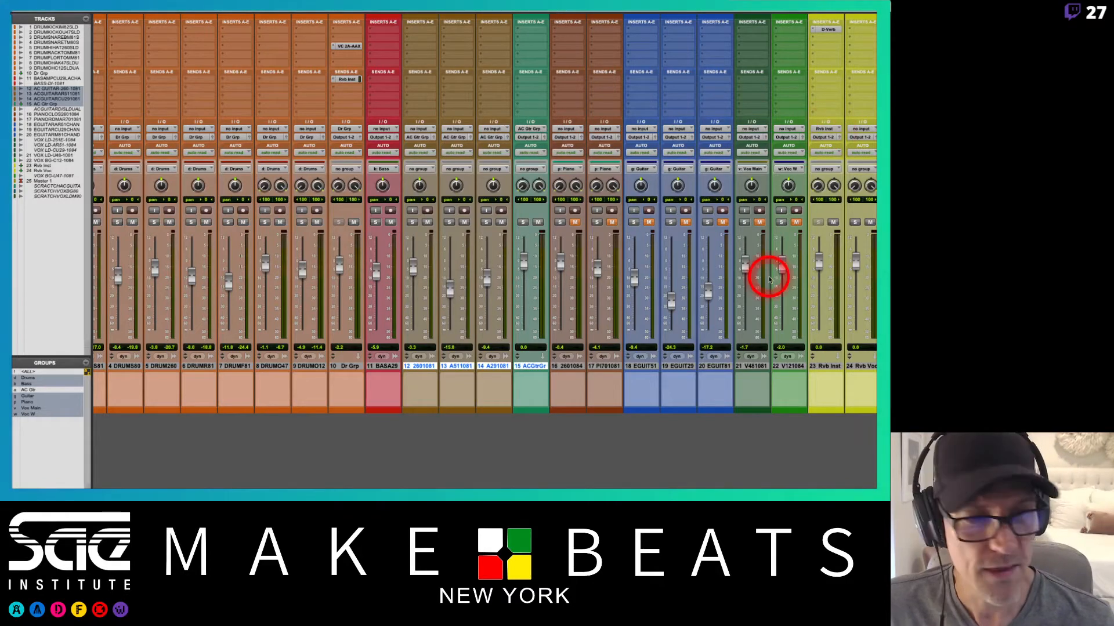
Step: Recolour the AC Gtr Grp track with the same brown as the acoustic guitar tracks and close the colour palette
click(821, 361)
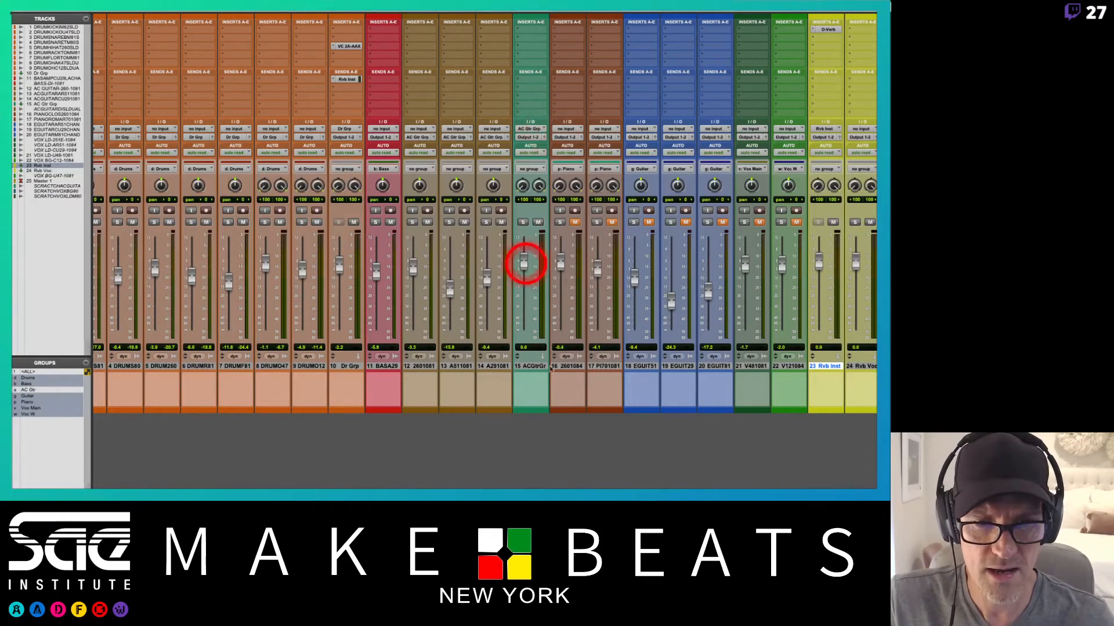
drag(497, 367, 524, 371)
double_click(527, 408)
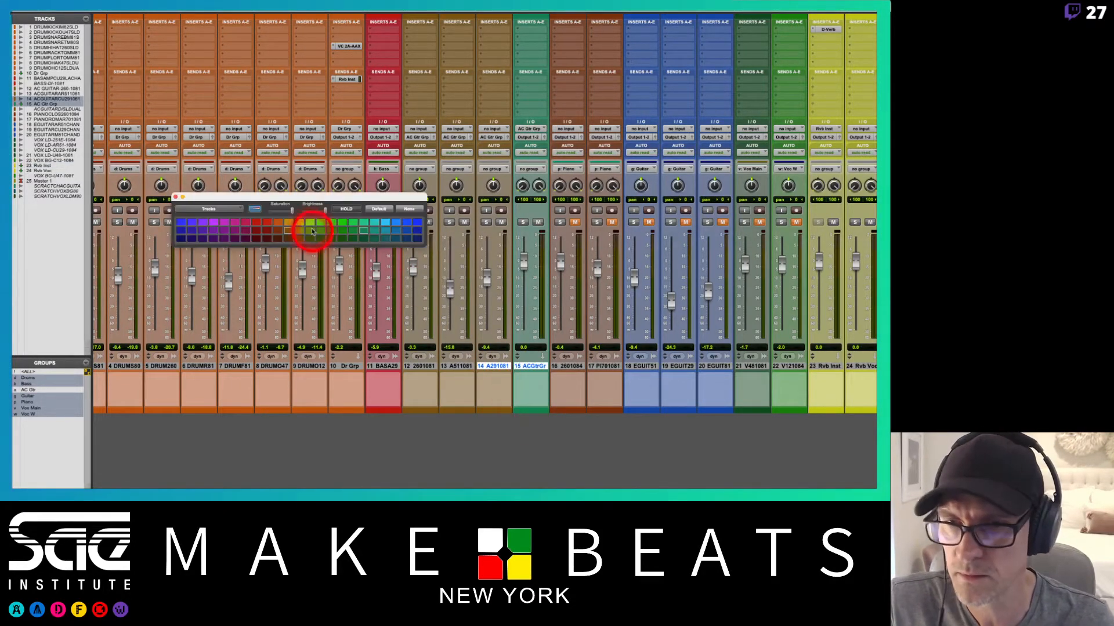
click(290, 230)
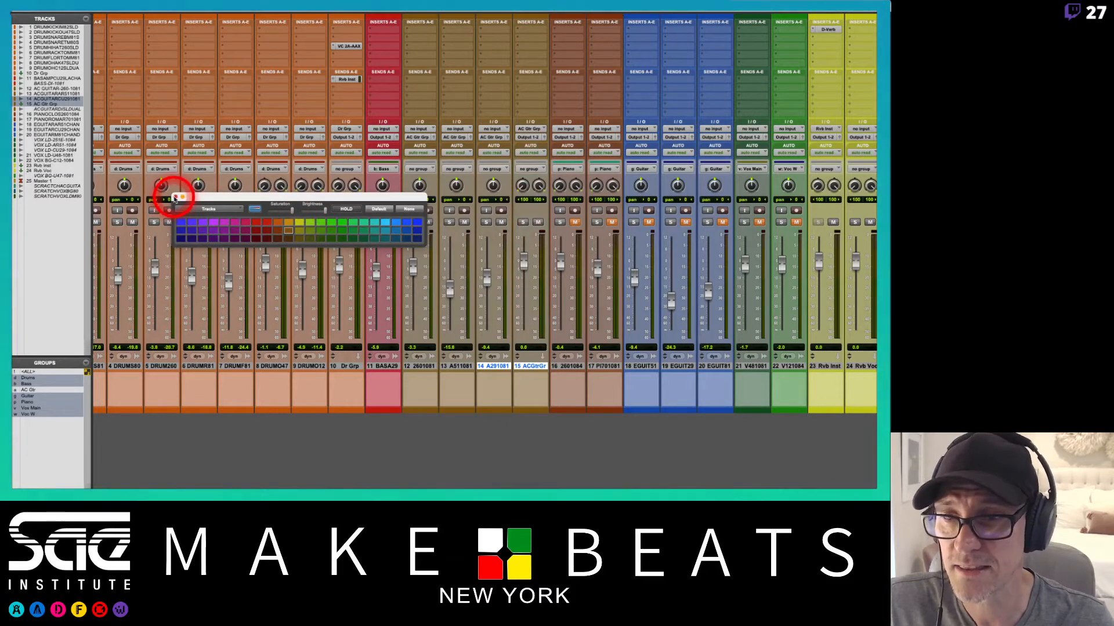
click(176, 197)
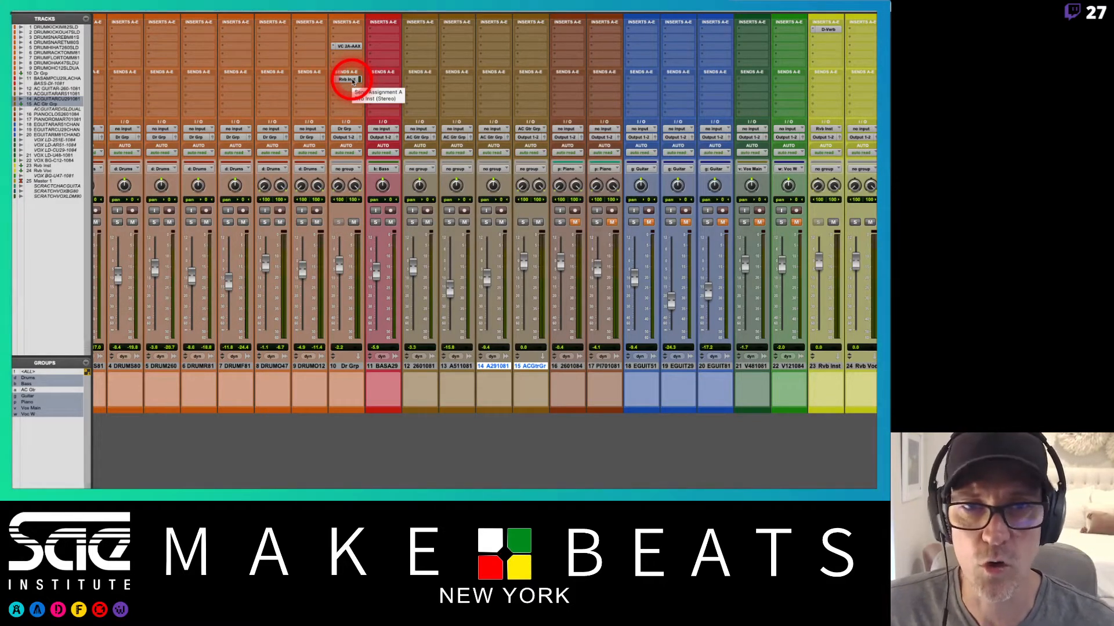
Step: Copy the Rvb Inst send from Dr Grp to AC Gtr Grp and set its level to about -4.5 dB during playback
click(538, 84)
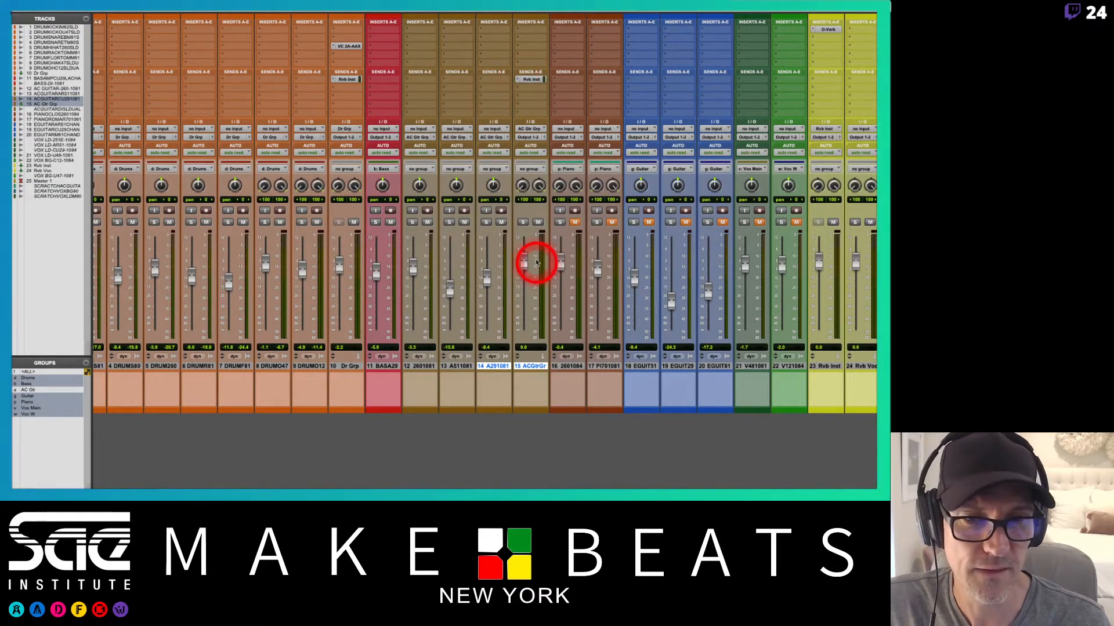
key(space)
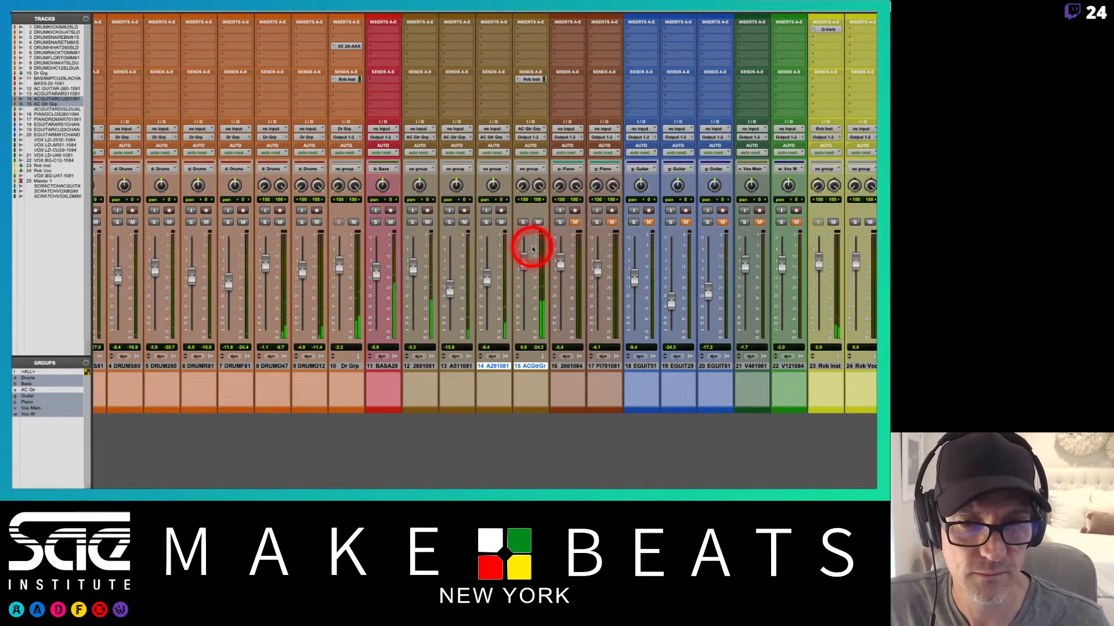
click(531, 81)
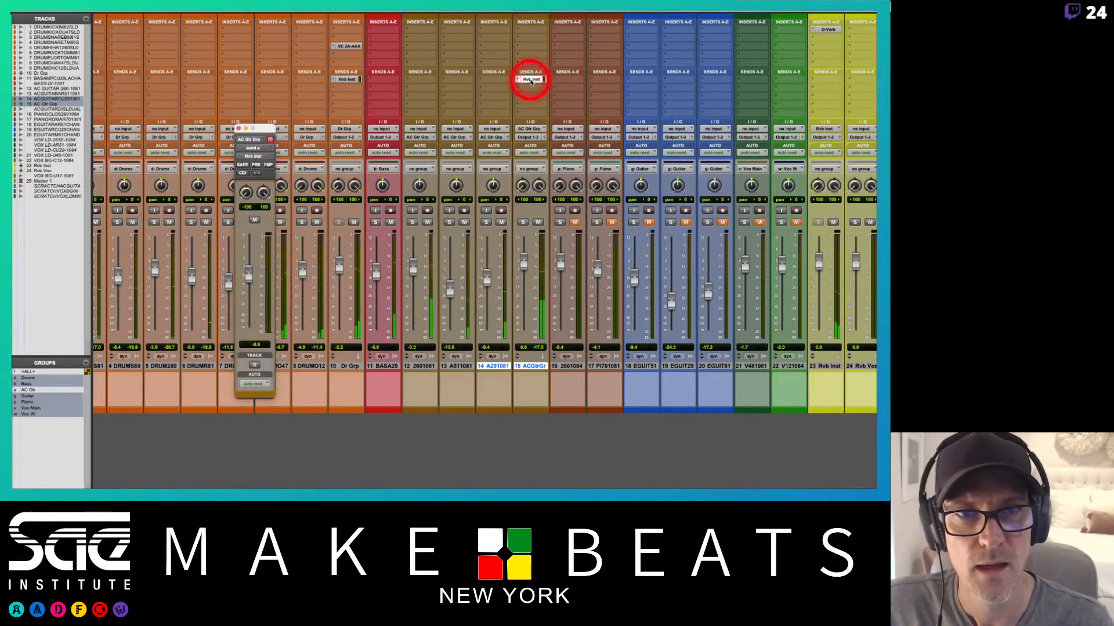
alt+click(248, 274)
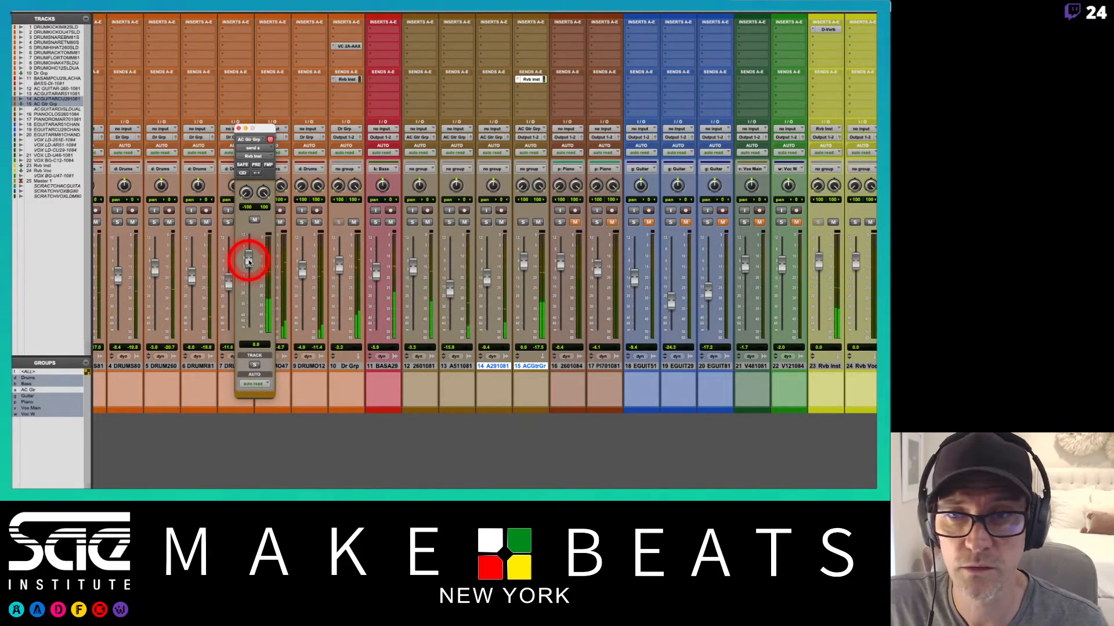
drag(248, 260, 248, 265)
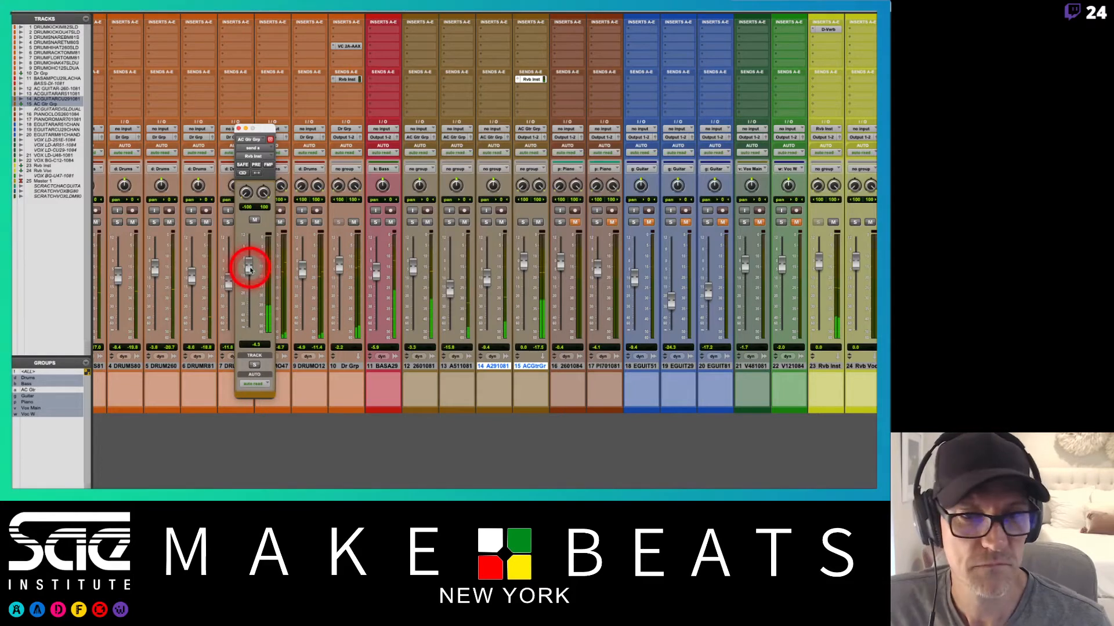
click(239, 129)
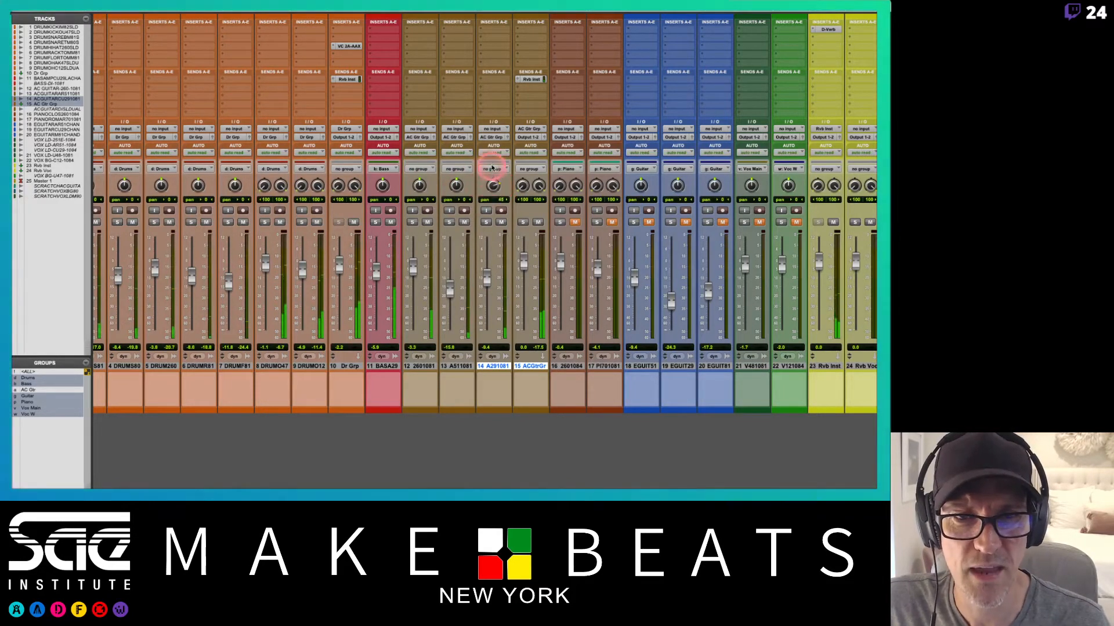
Step: Pan acoustic guitars 13 and 14 to opposite sides and raise their faders to about -10.5 dB and -6.5 dB
drag(492, 169, 492, 151)
drag(454, 183, 450, 284)
drag(485, 280, 486, 274)
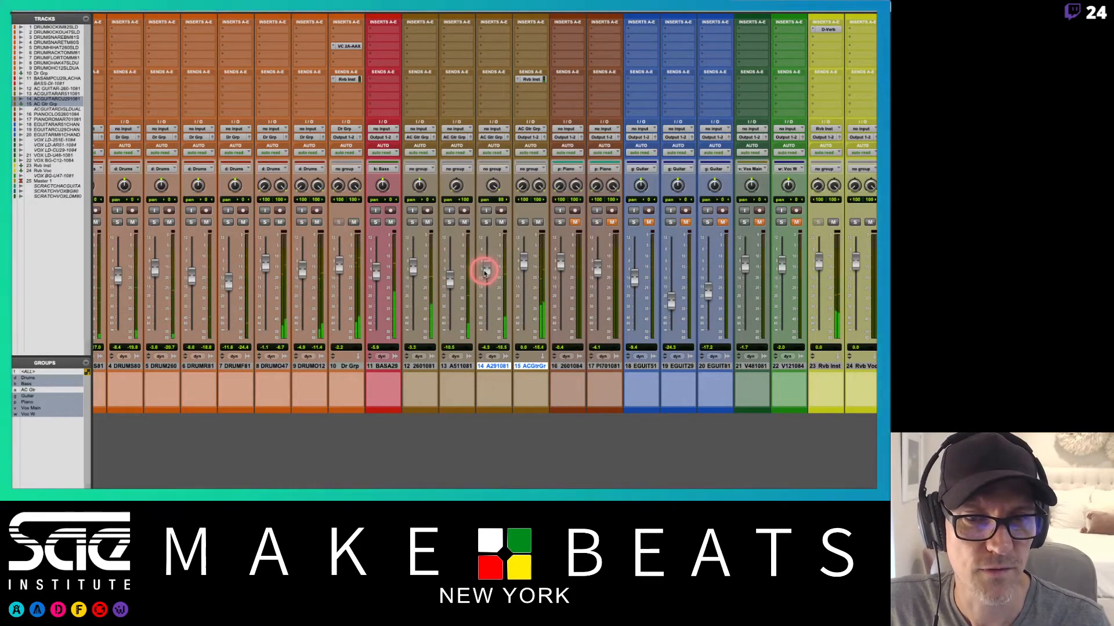
click(485, 277)
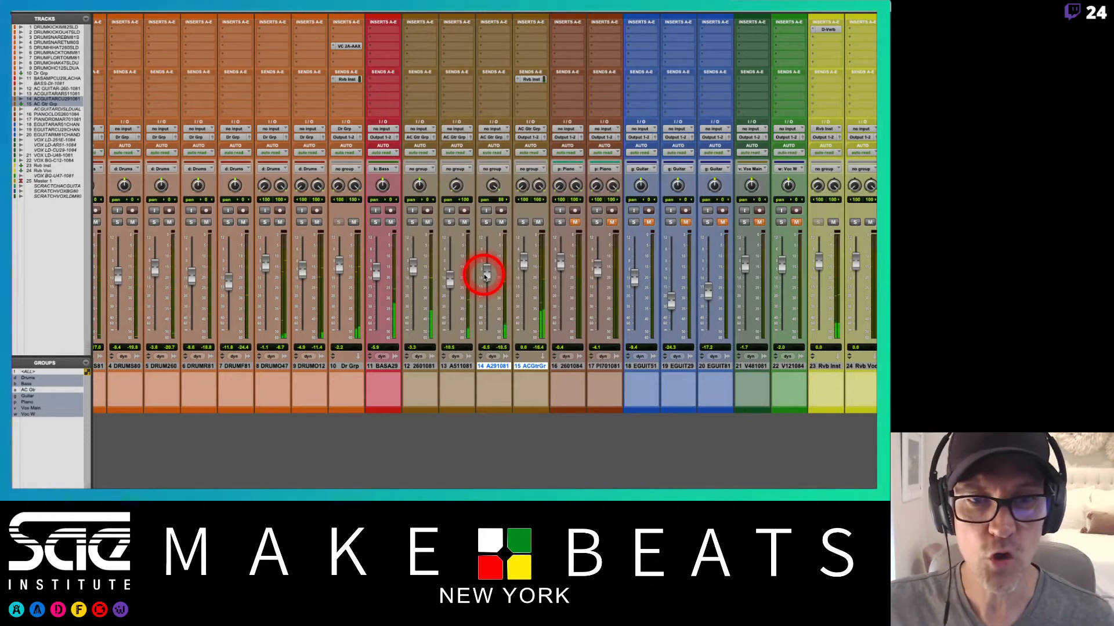
Step: Unmute both piano tracks while playback continues
scroll(484, 277, right, 5)
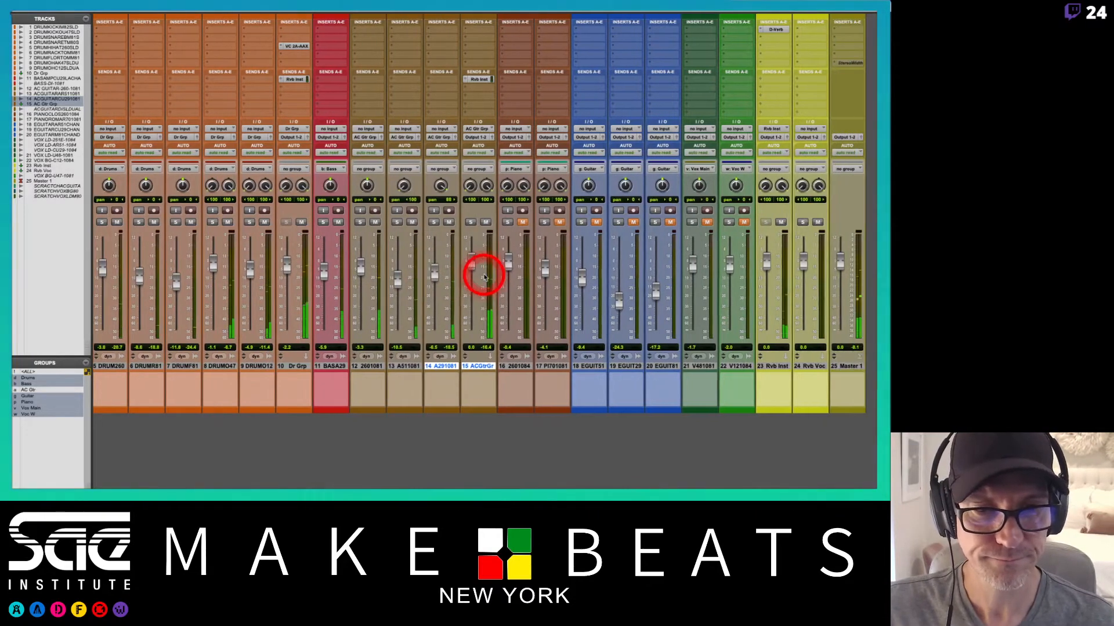
click(492, 222)
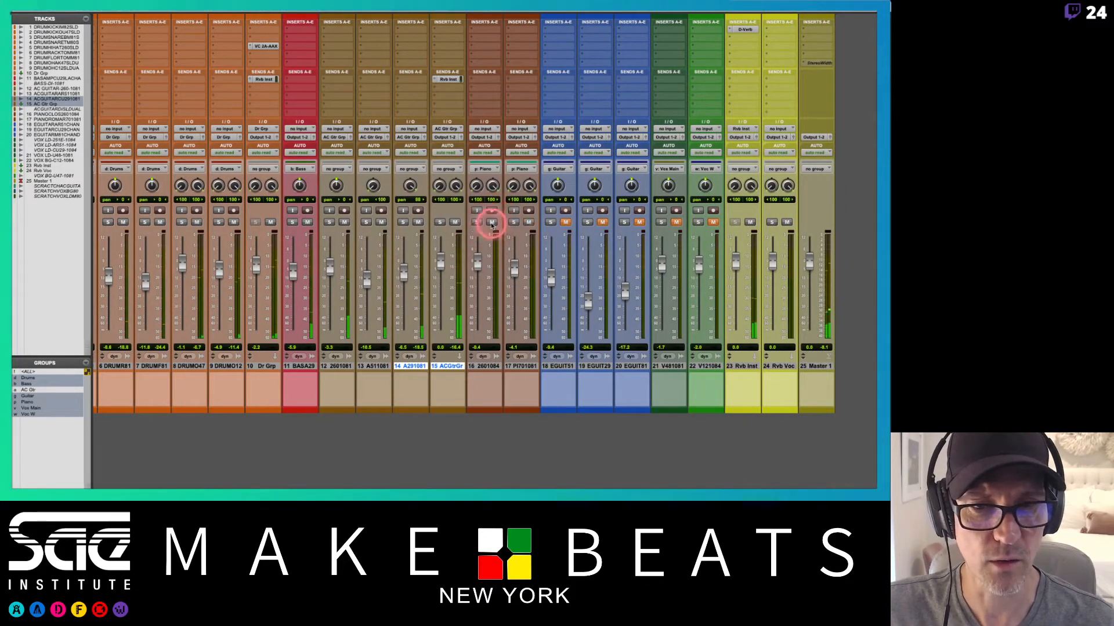
click(528, 223)
Step: Route the outputs of both piano tracks to a new stereo aux input named Pno Grp, created next to them
click(519, 366)
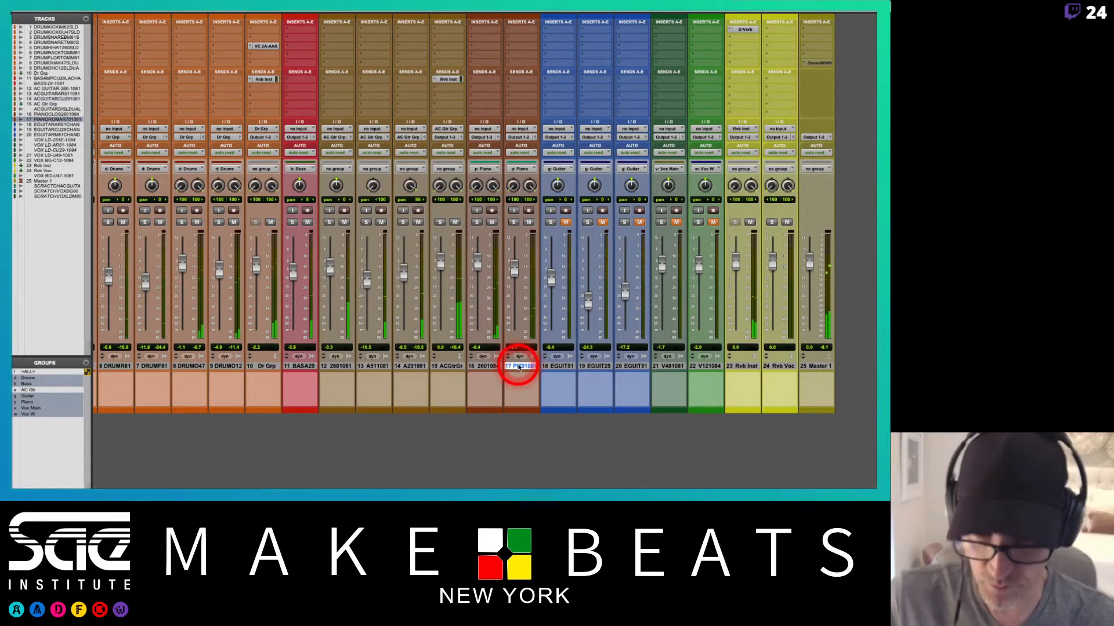
shift+click(485, 366)
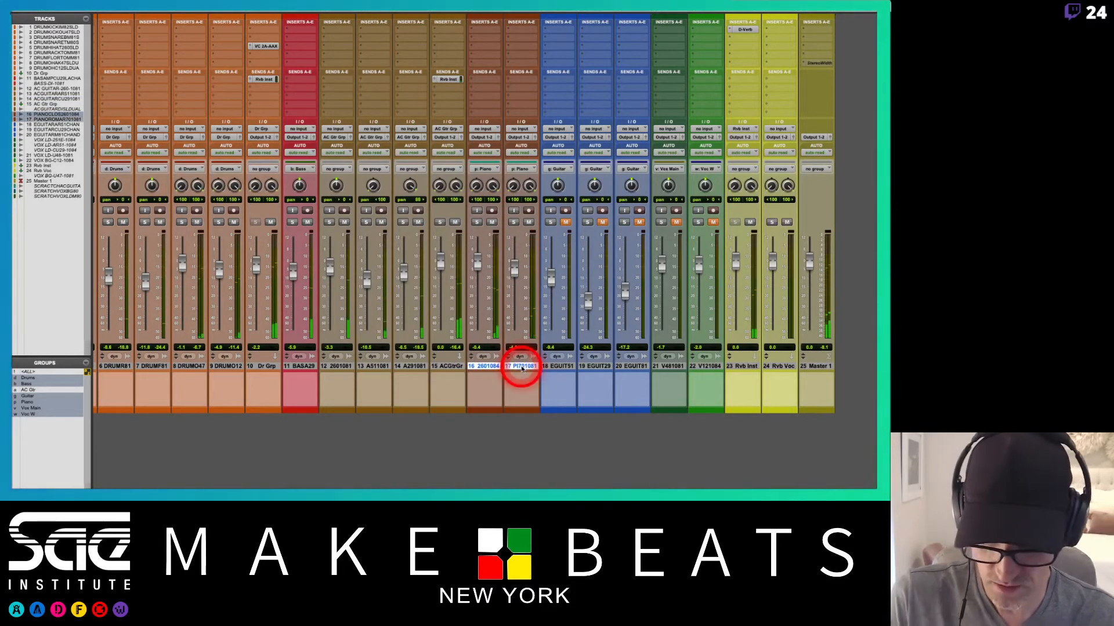
click(518, 138)
click(529, 168)
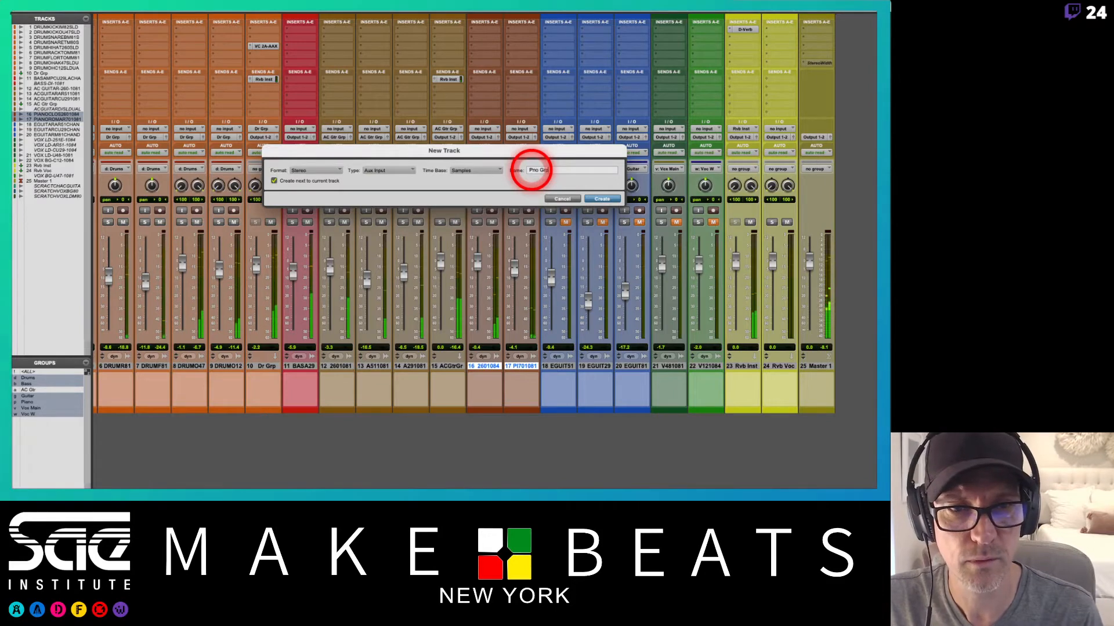
key(Return)
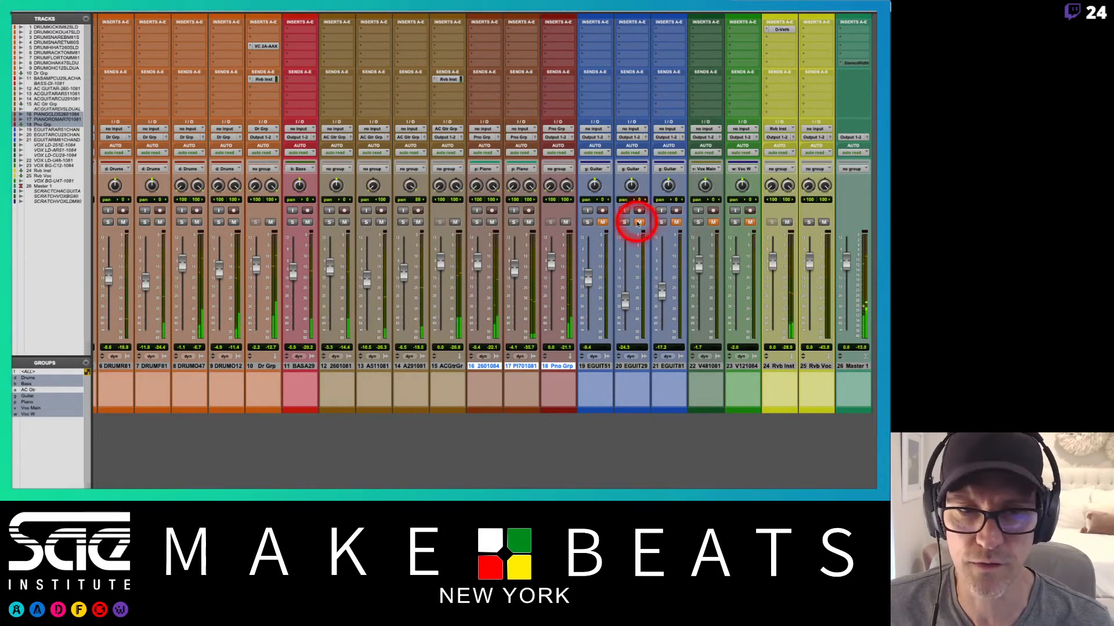
Step: Add the Rvb Inst send to Pno Grp and raise its send level to about 0 dB during playback
click(559, 80)
click(560, 81)
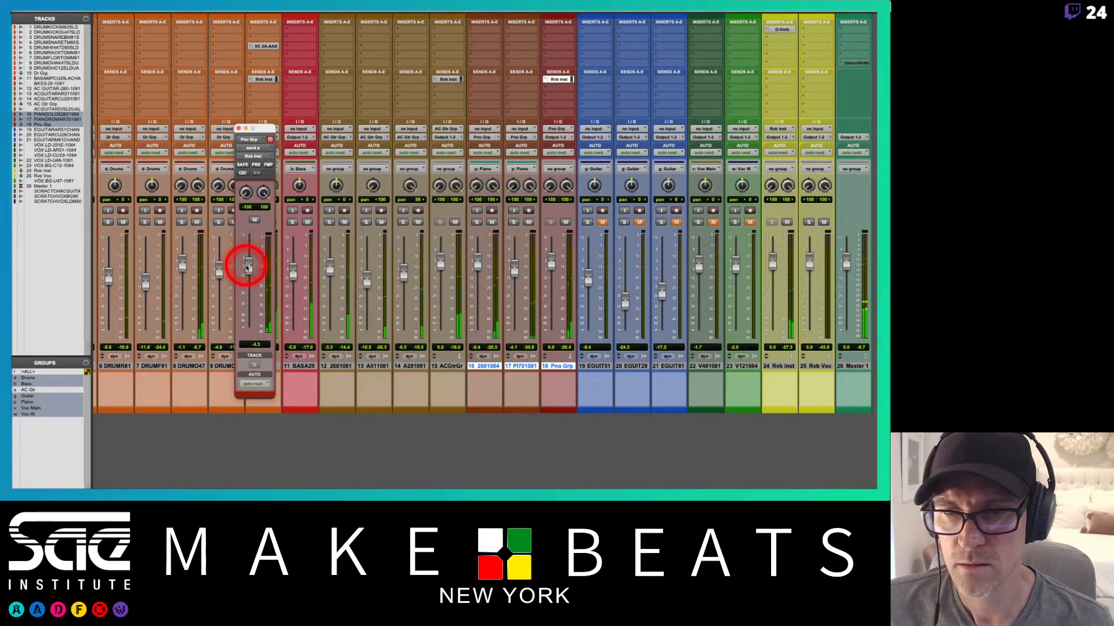
alt+click(247, 267)
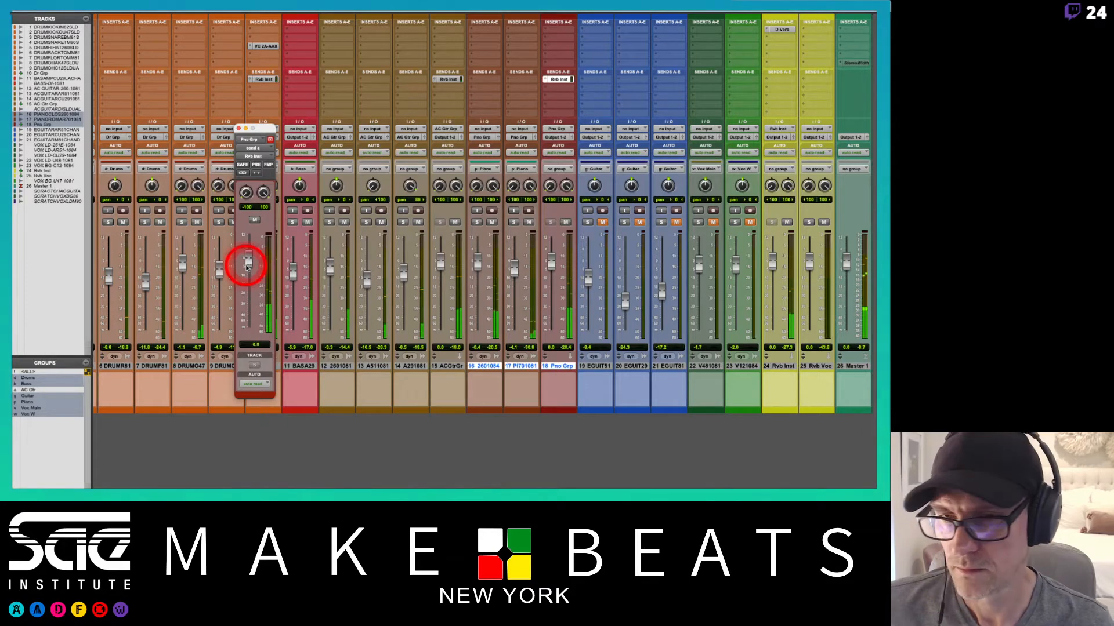
click(248, 264)
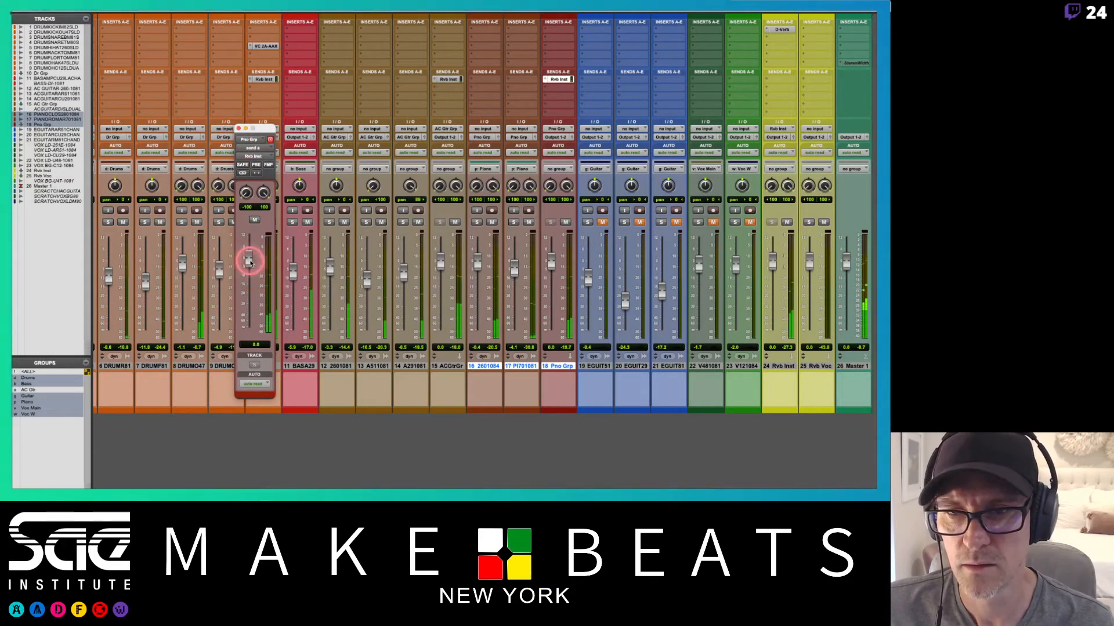
click(238, 128)
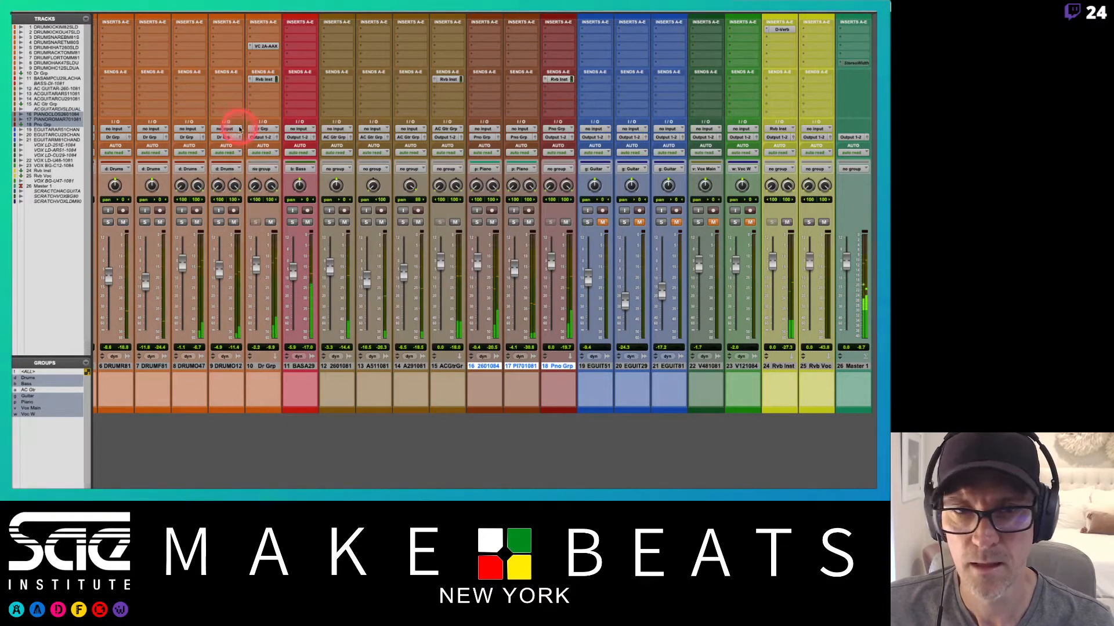
Step: Bring piano track 16's right-channel pan to about centre and set the piano faders 16 and 17 to -2.5 dB and -7.3 dB
click(471, 194)
drag(491, 187, 495, 226)
drag(478, 264, 514, 276)
click(481, 275)
click(475, 273)
click(516, 277)
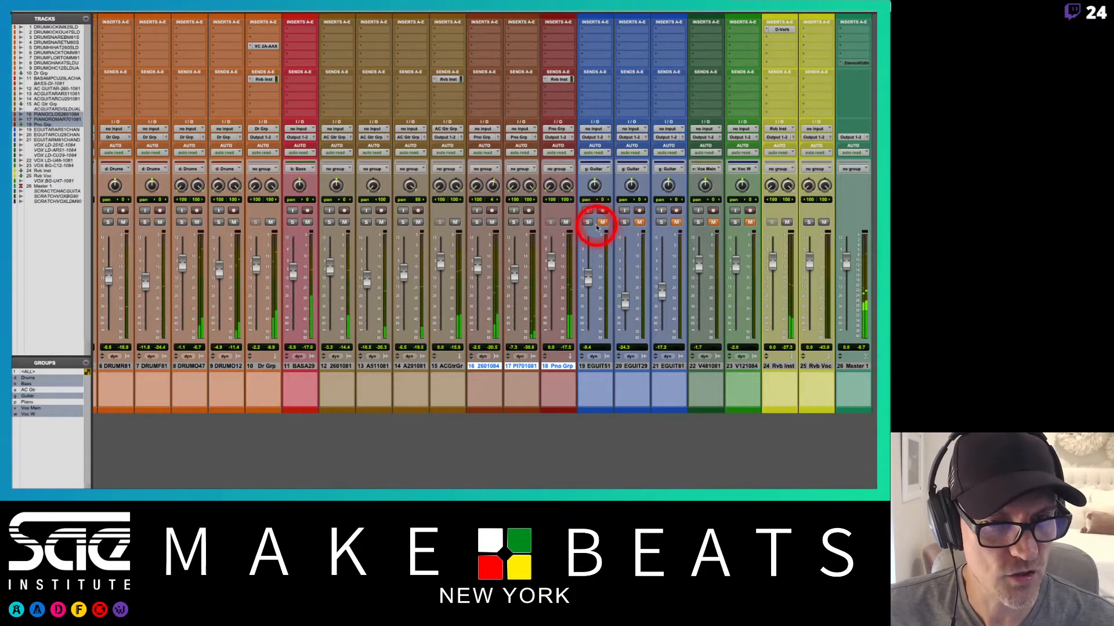
Step: Unmute both vocal tracks while playback continues
click(712, 223)
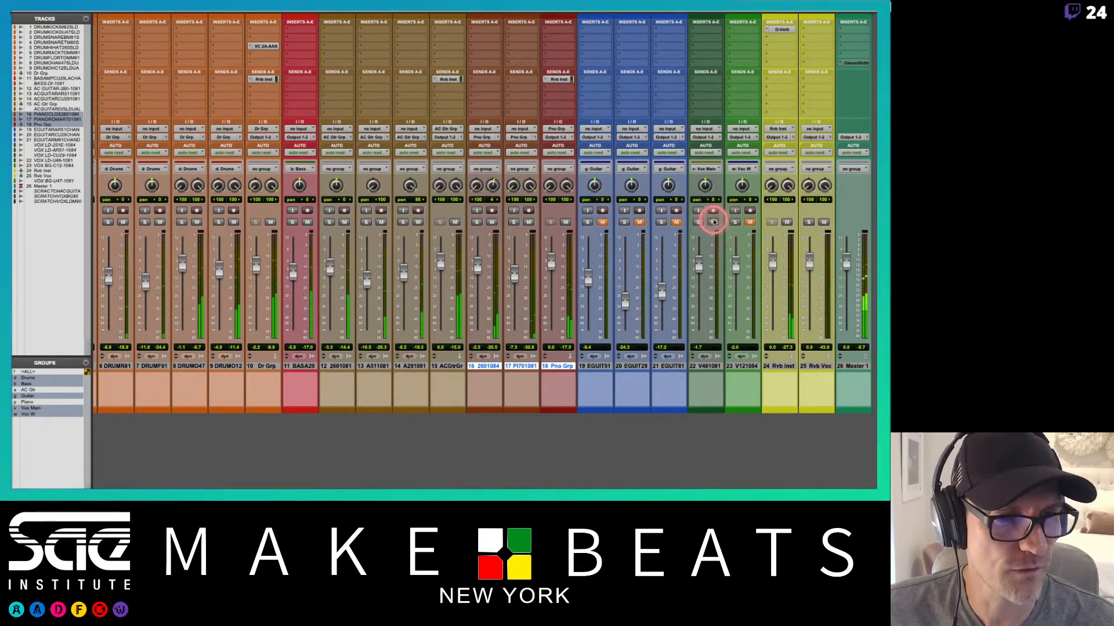
click(751, 224)
scroll(719, 277, right, 1)
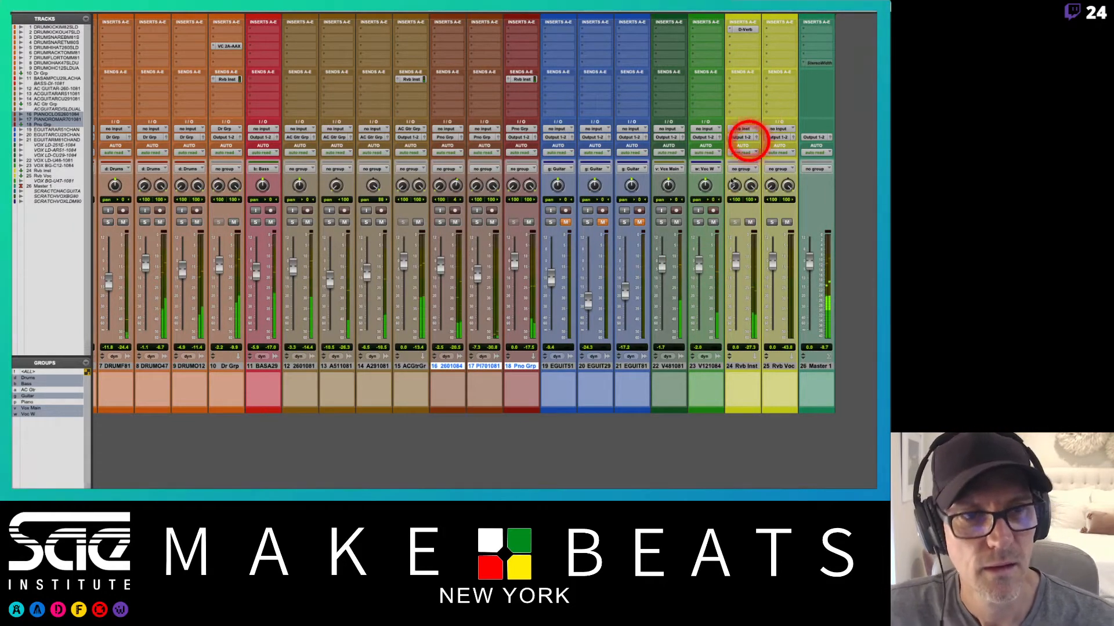
Step: Stop playback and rename the two vocal tracks Voc Male and Voc Female
key(space)
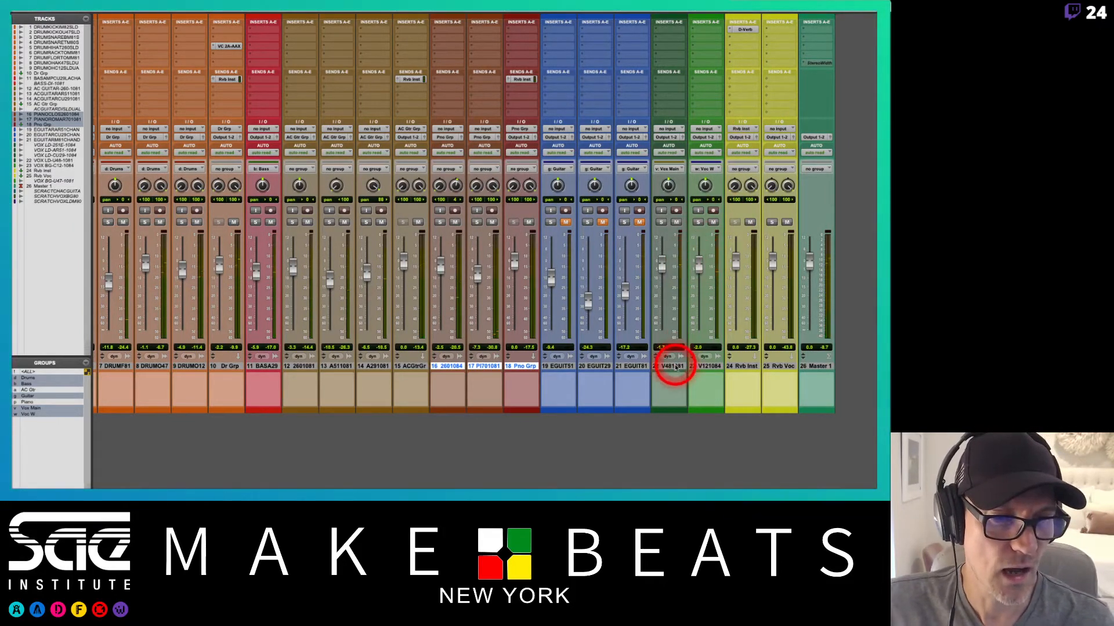
double_click(671, 367)
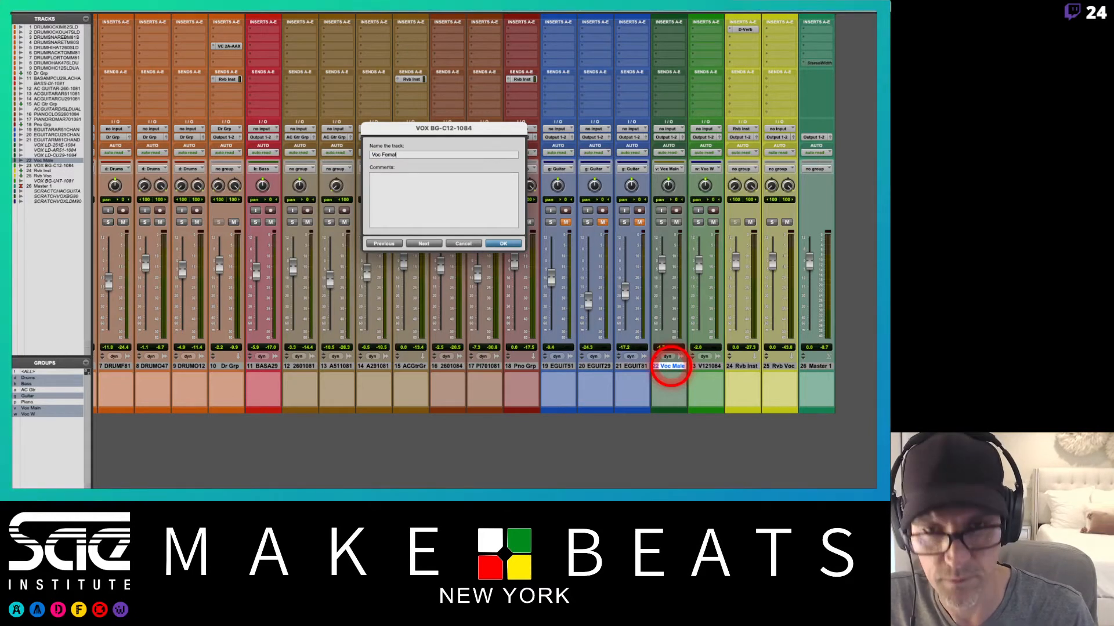
key(Return)
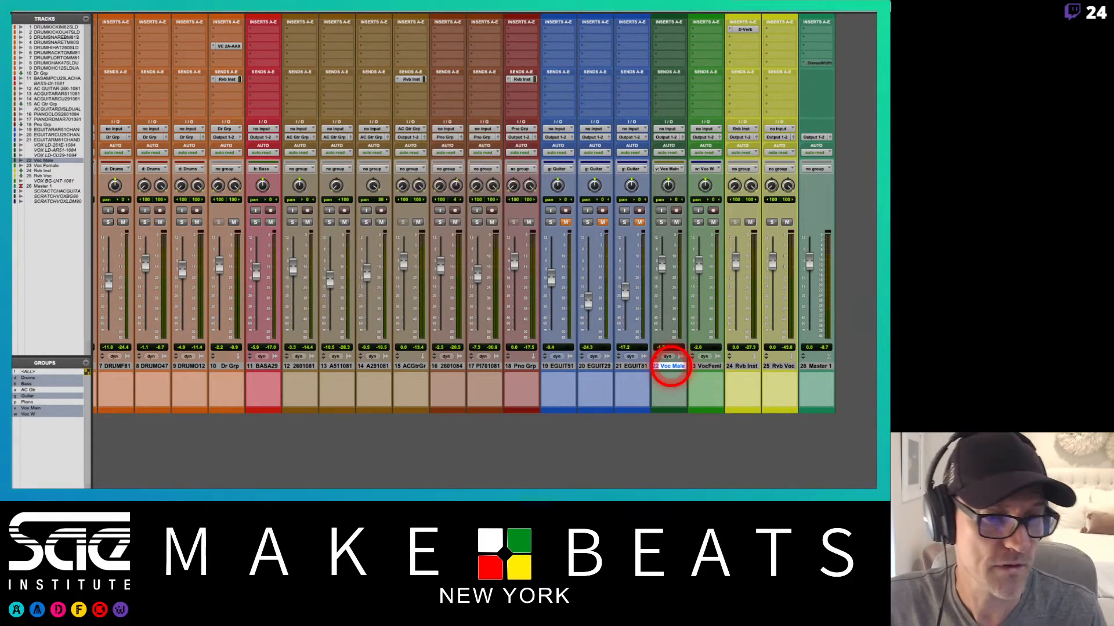
Step: Route the outputs of both vocal tracks to a new stereo aux input named Voc Grp next to them, and solo-safe it
shift+click(713, 367)
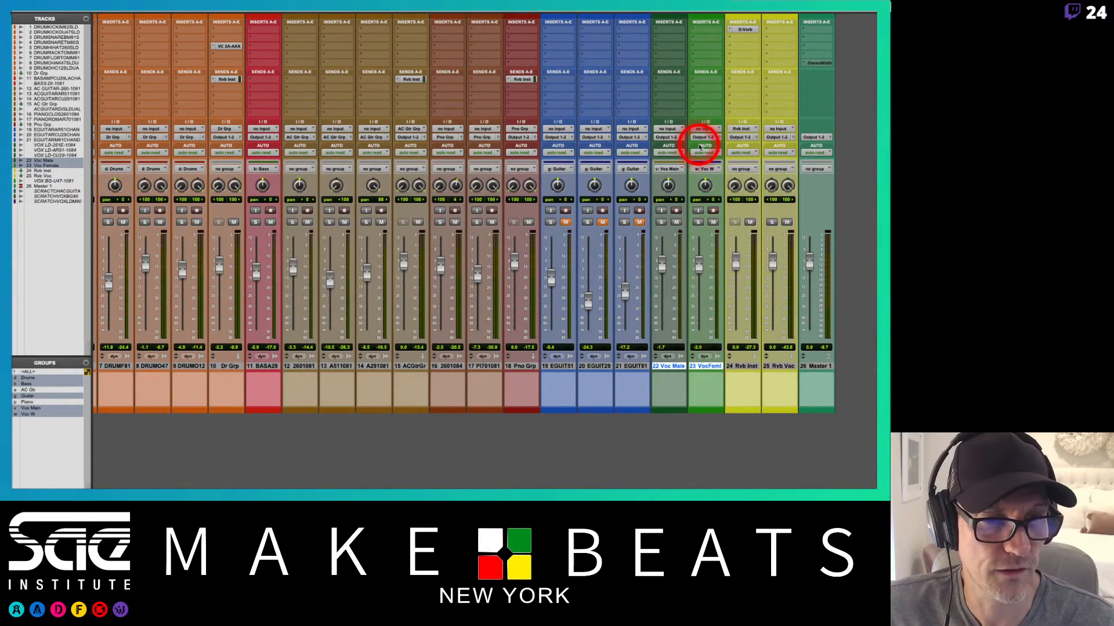
click(708, 139)
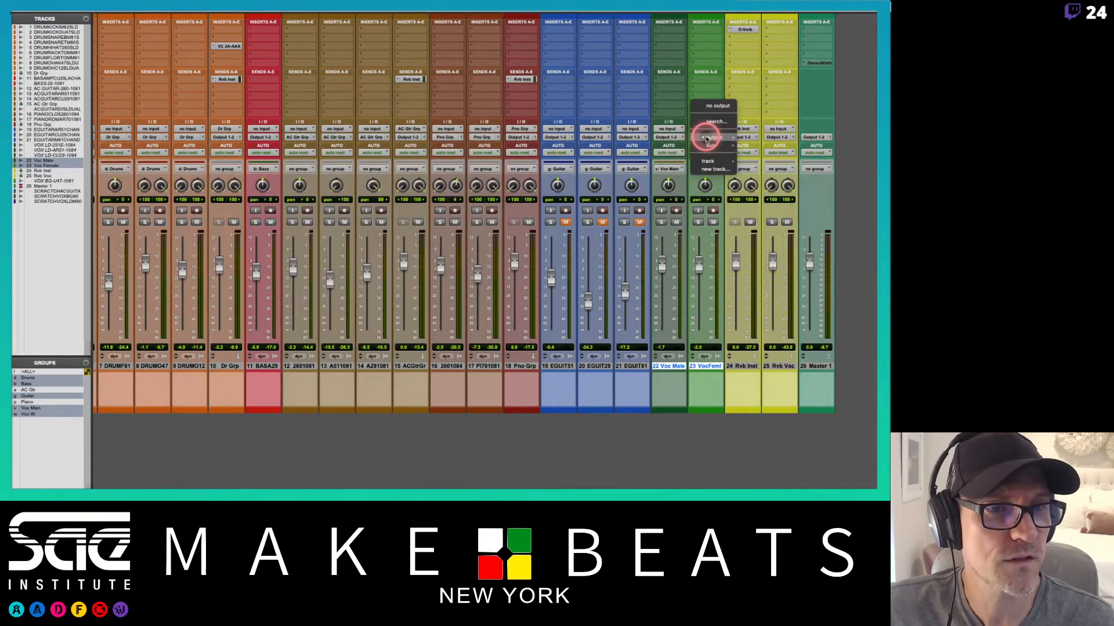
mouse_move(706, 139)
click(715, 169)
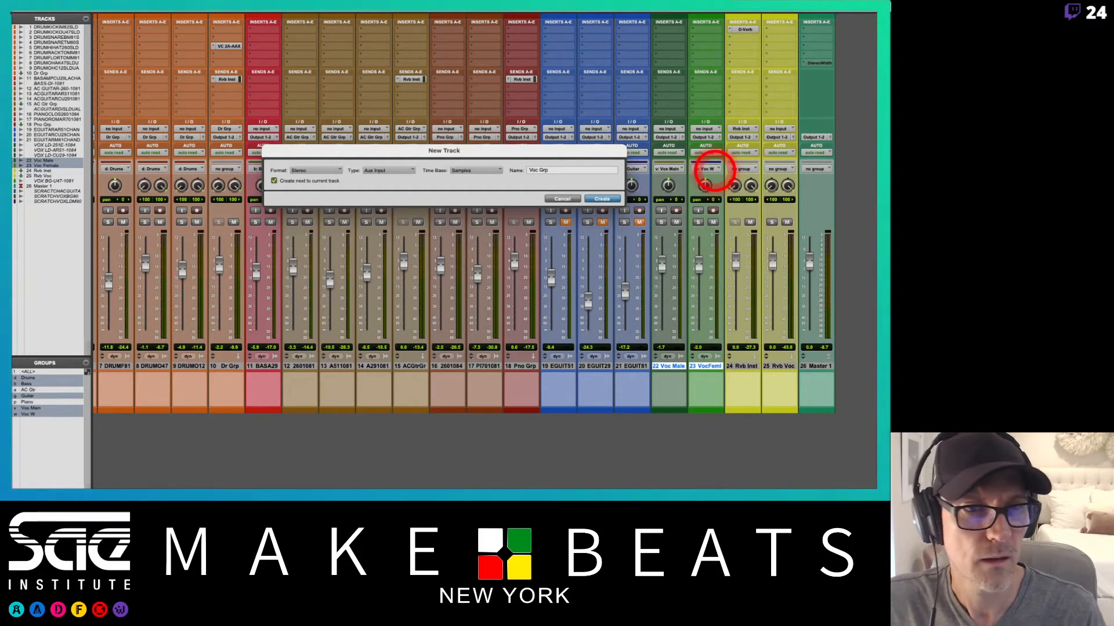
key(Return)
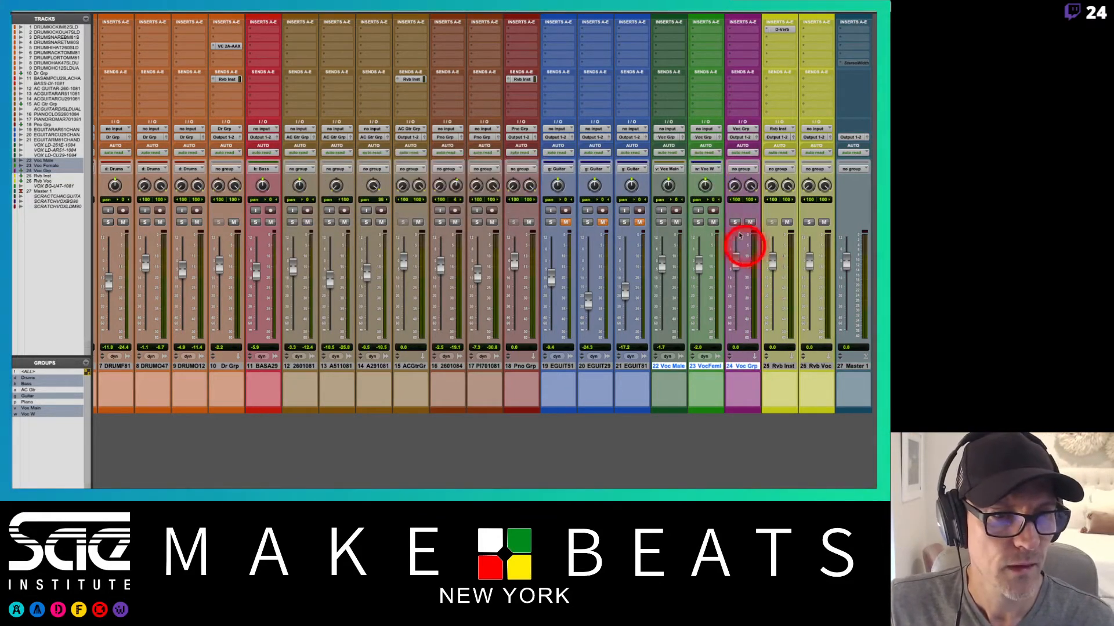
super+click(734, 223)
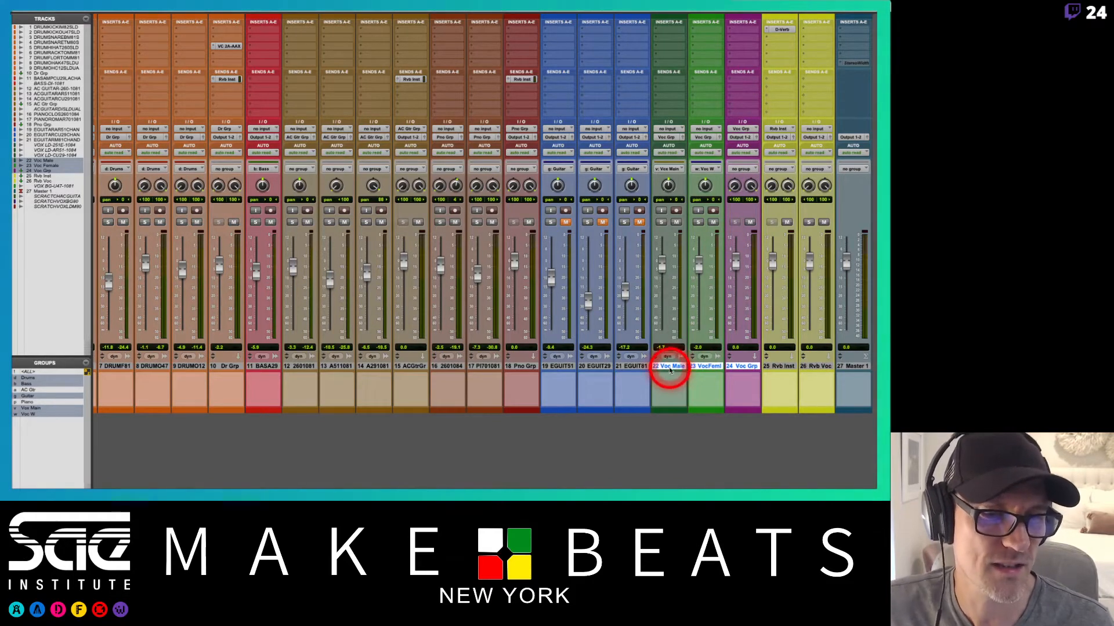
Step: Colour Voc Male, Voc Female and Voc Grp the same dark green and deselect the tracks
double_click(740, 412)
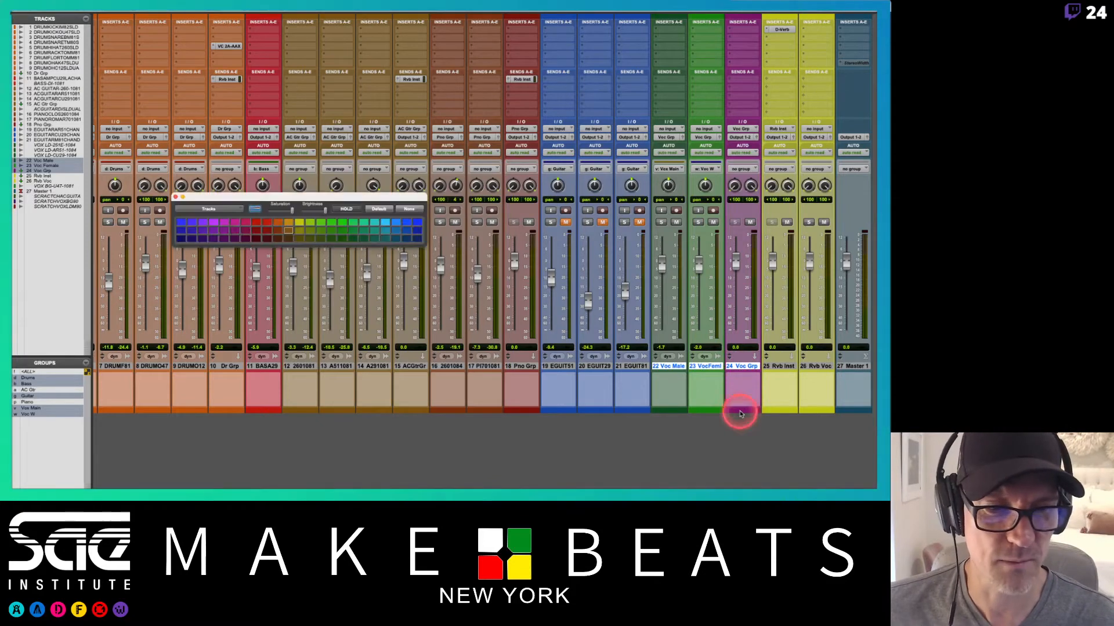
click(348, 238)
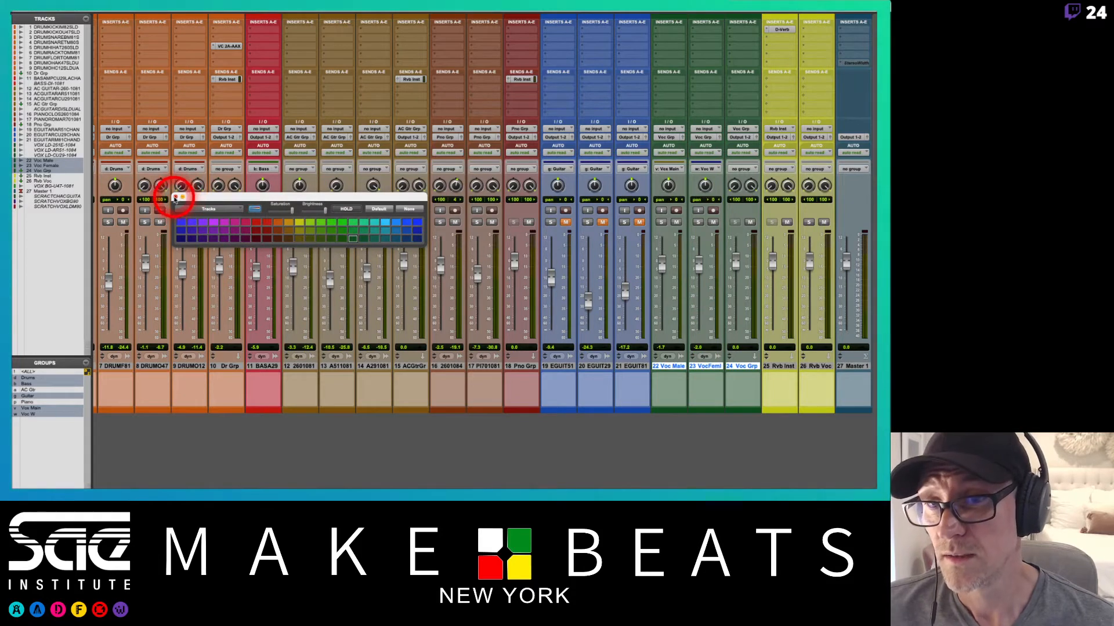
click(175, 198)
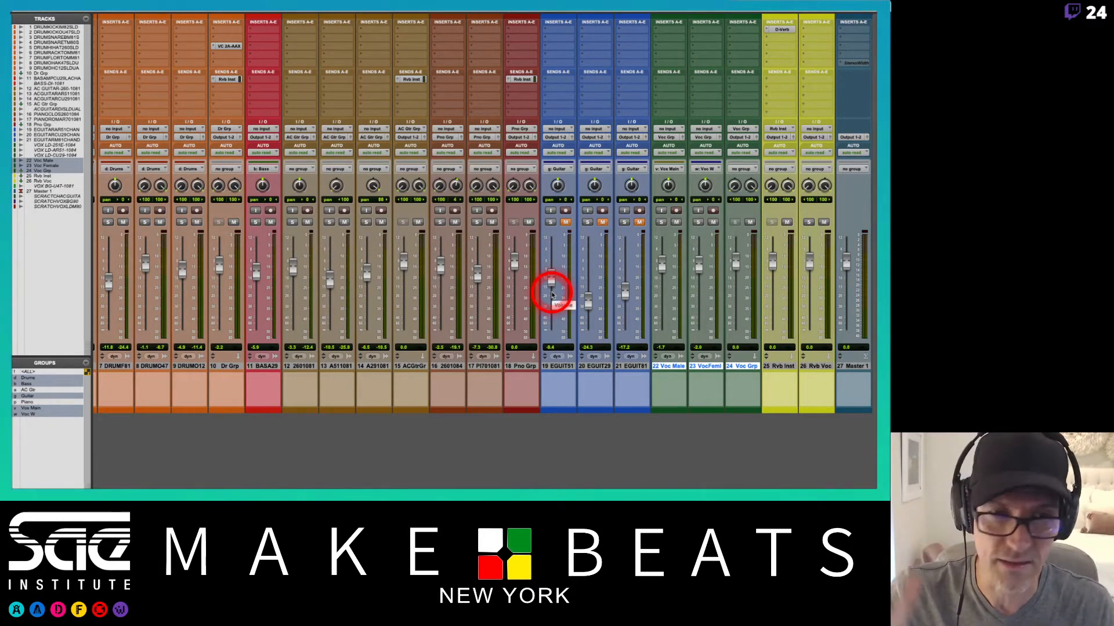
click(720, 373)
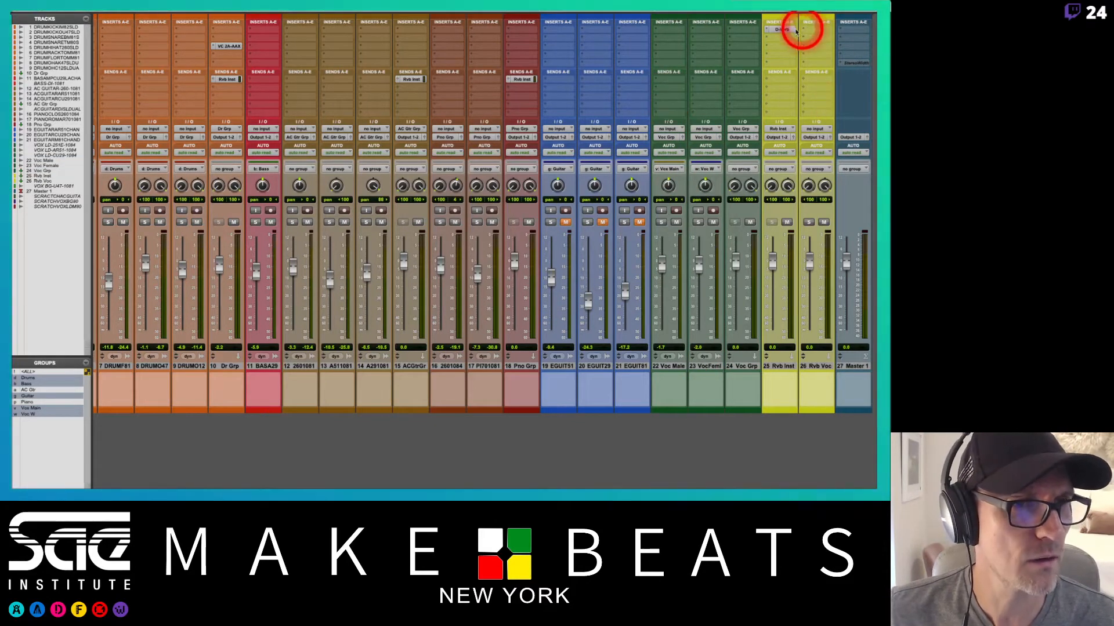
Step: Open the D-Verb reverb on the Rvb Voc aux and set it to a medium Plate
click(817, 29)
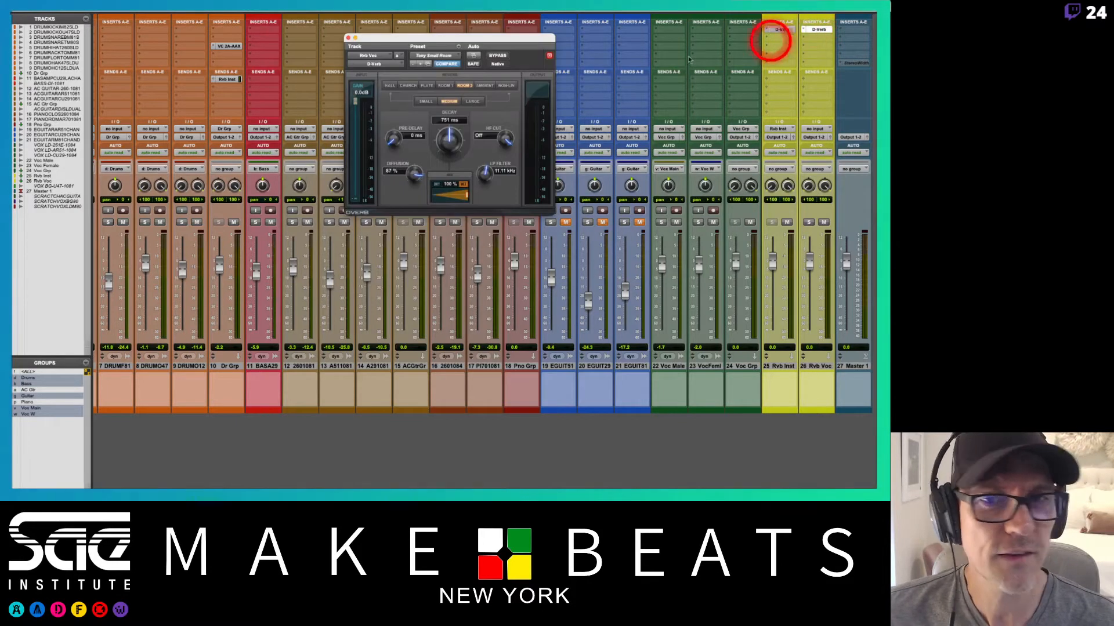
click(425, 86)
click(449, 103)
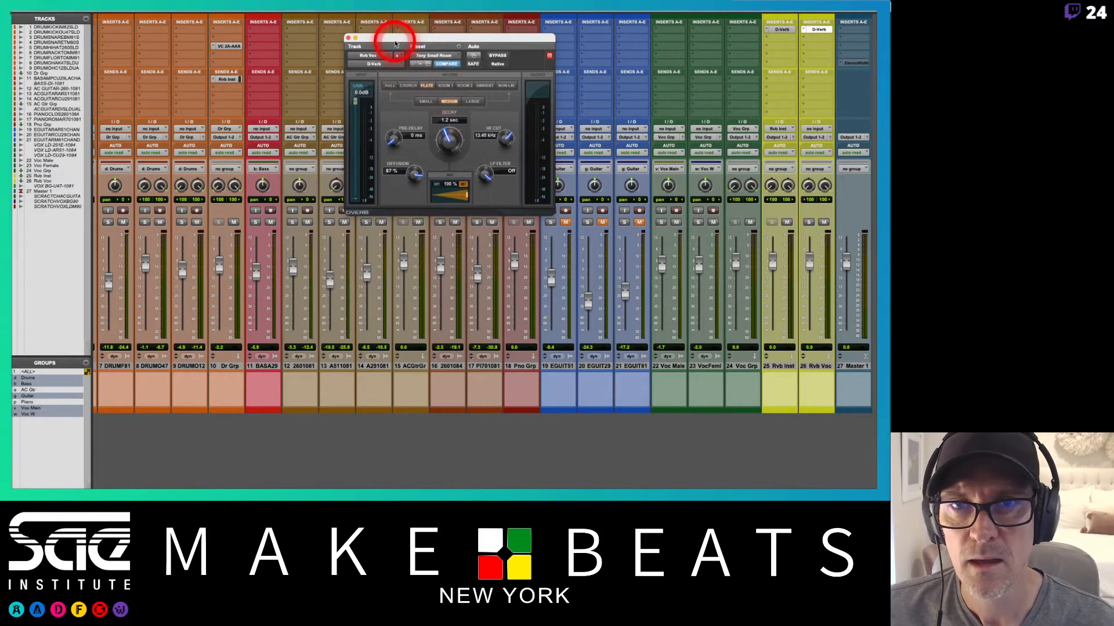
drag(395, 41, 325, 63)
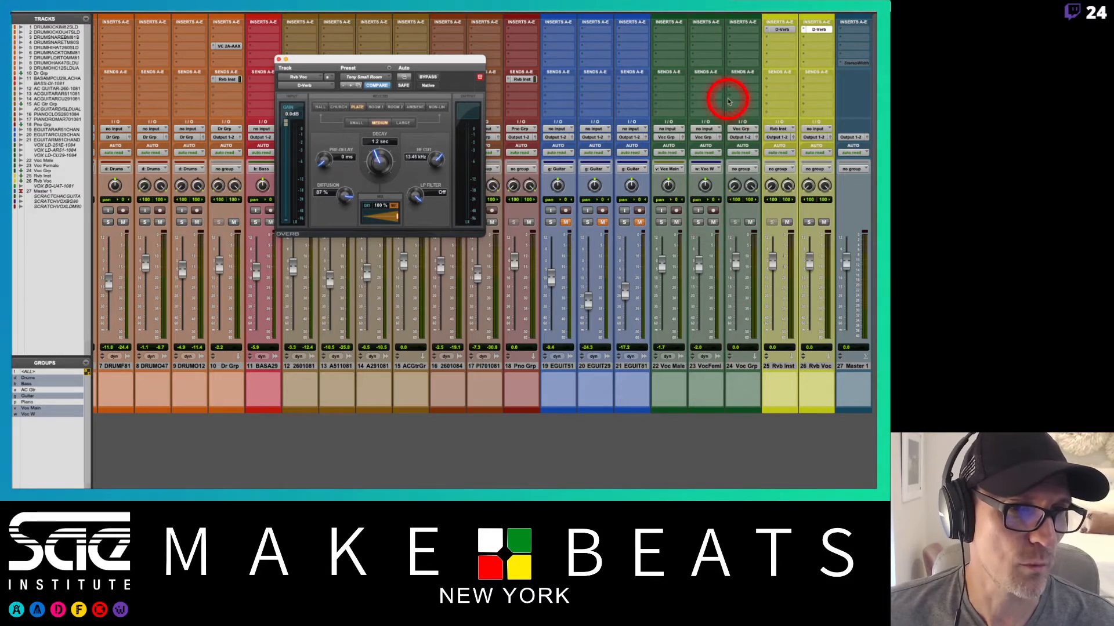
Step: Add a send from Voc Male to Rvb Voc, copy it to Voc Female, and close the reverb plug-in window
click(669, 81)
mouse_move(670, 81)
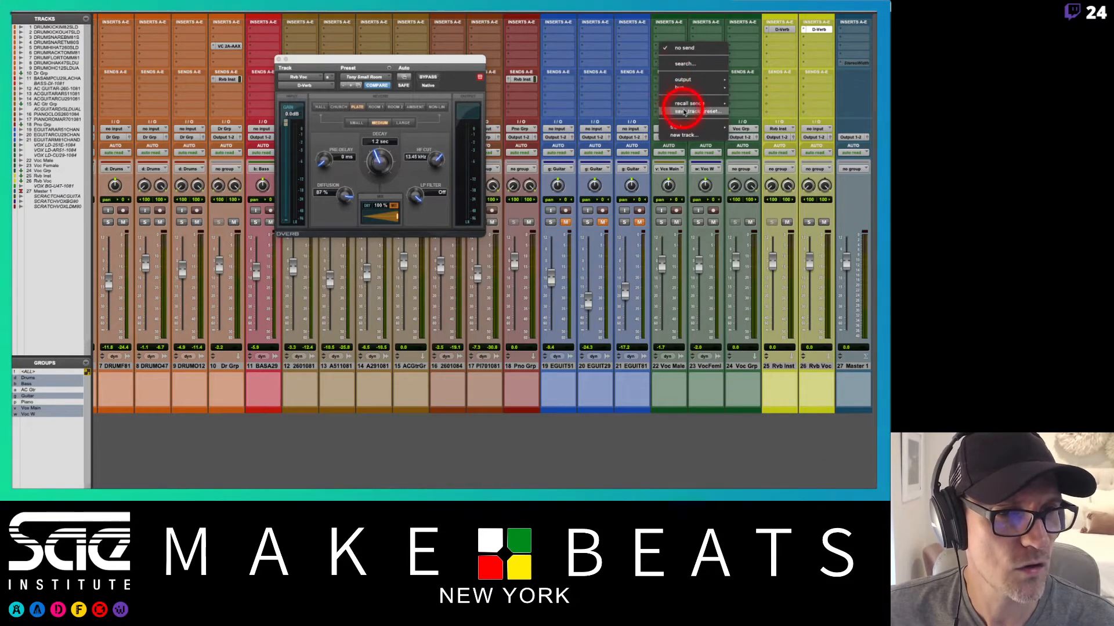
mouse_move(682, 130)
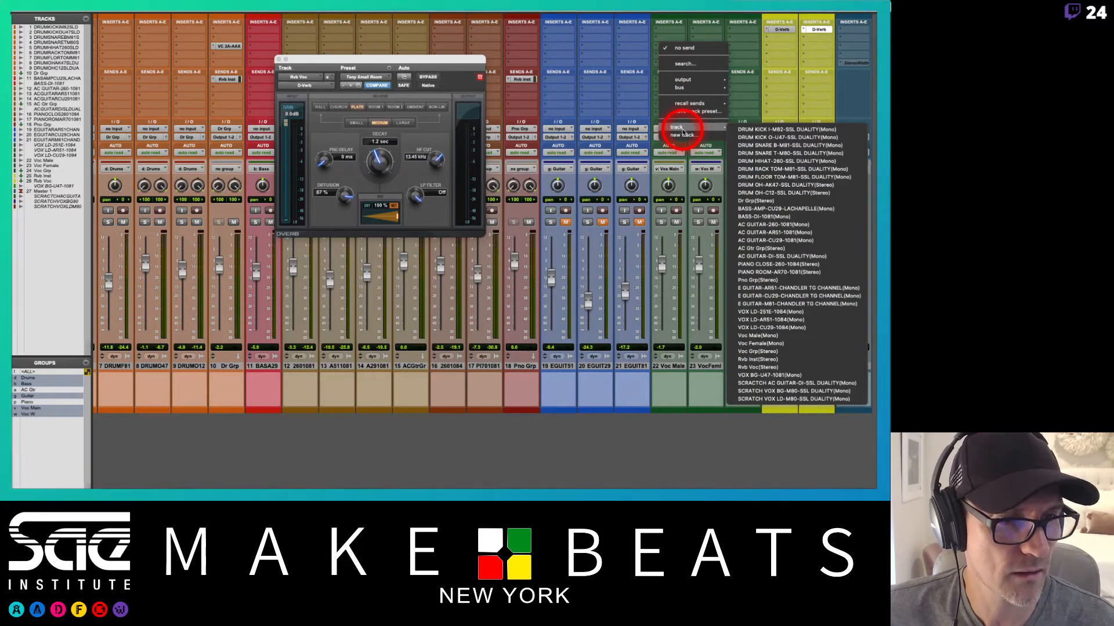
click(780, 368)
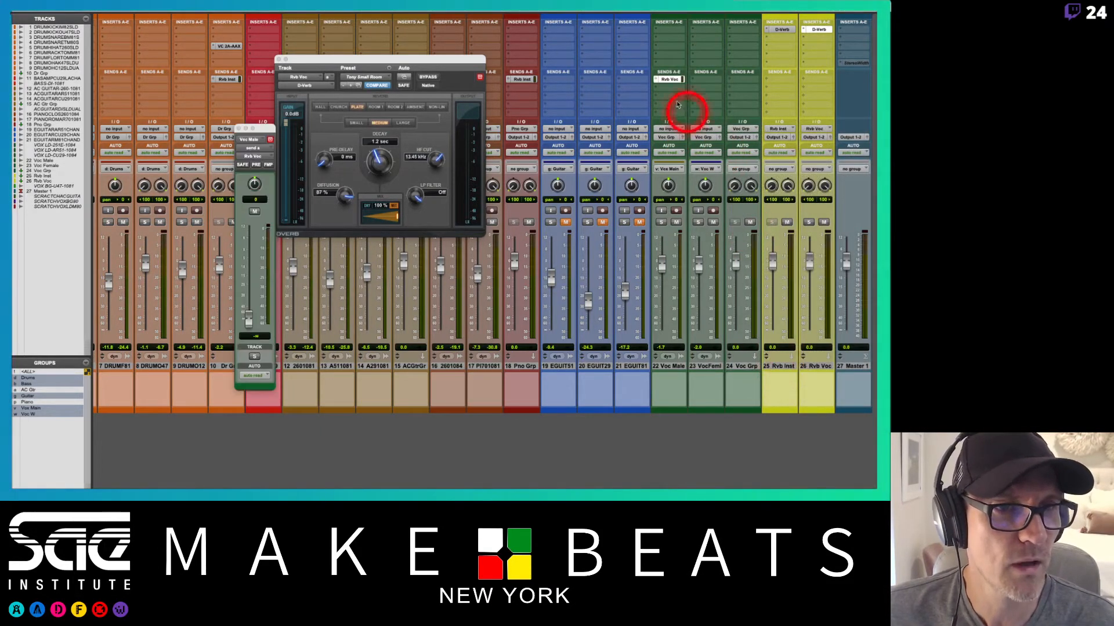
drag(668, 81, 705, 79)
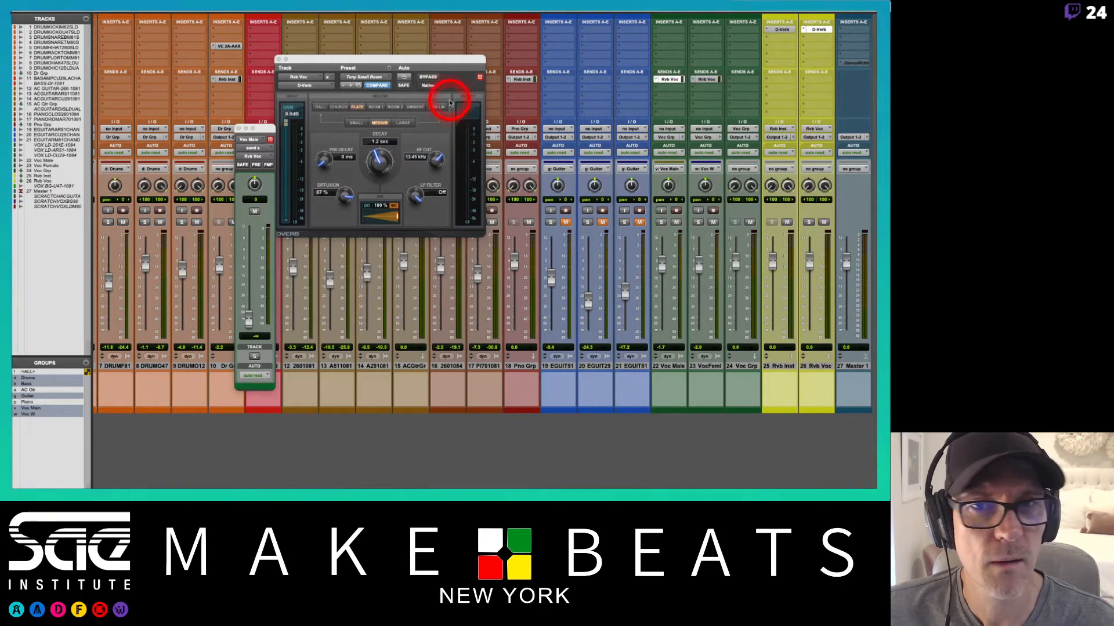
drag(442, 60, 490, 111)
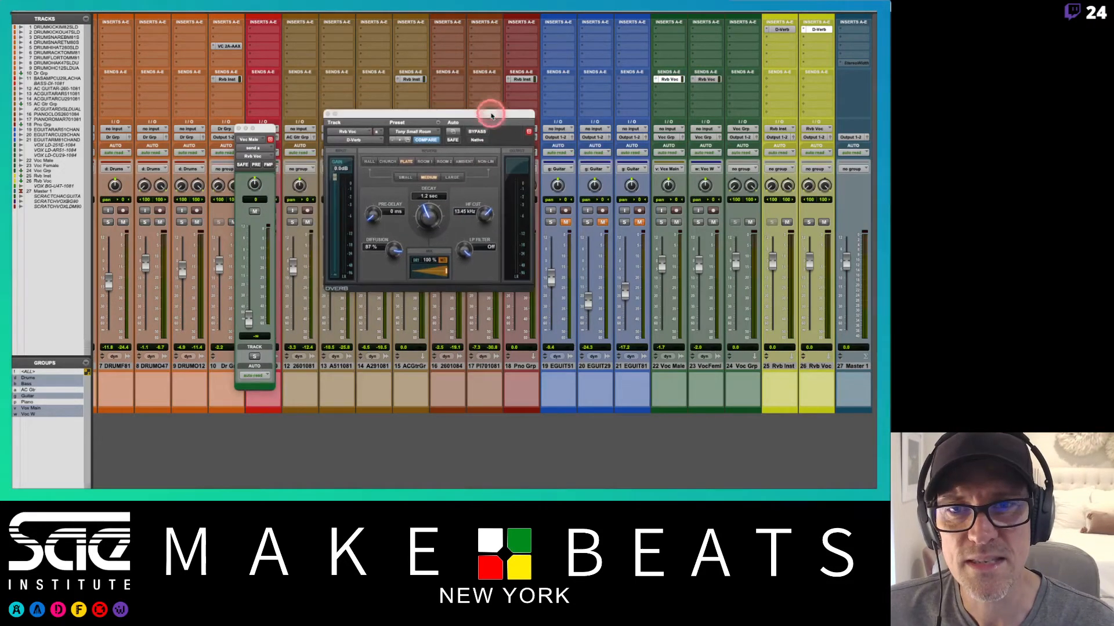
click(330, 112)
Step: Open the Voc Female send window and place it side by side with the Voc Male send window
click(712, 79)
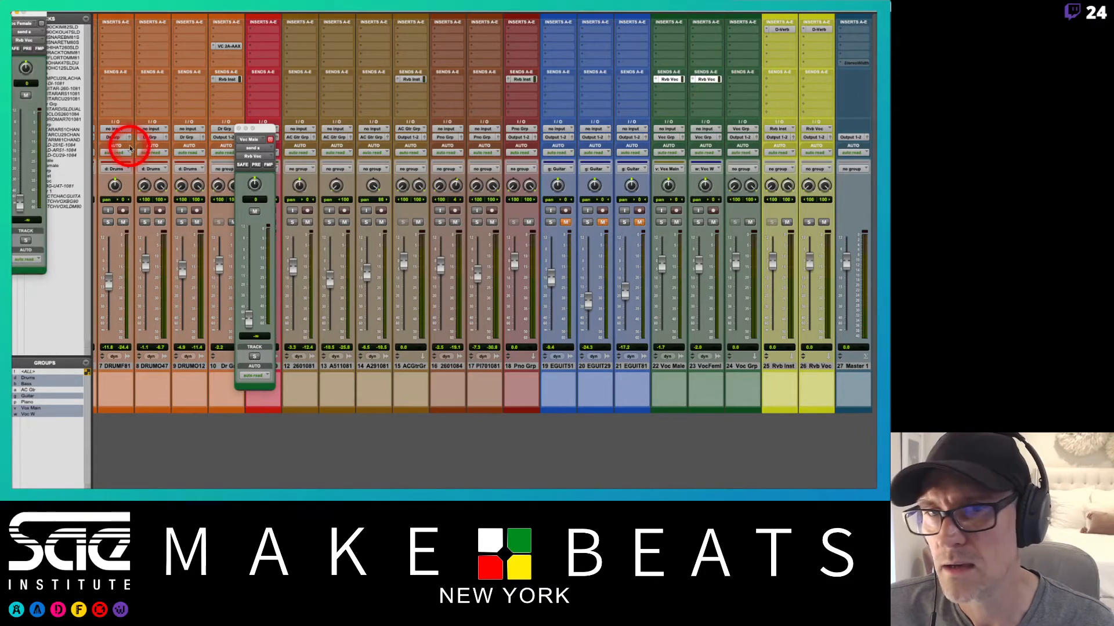
drag(255, 129, 464, 94)
drag(41, 14, 513, 94)
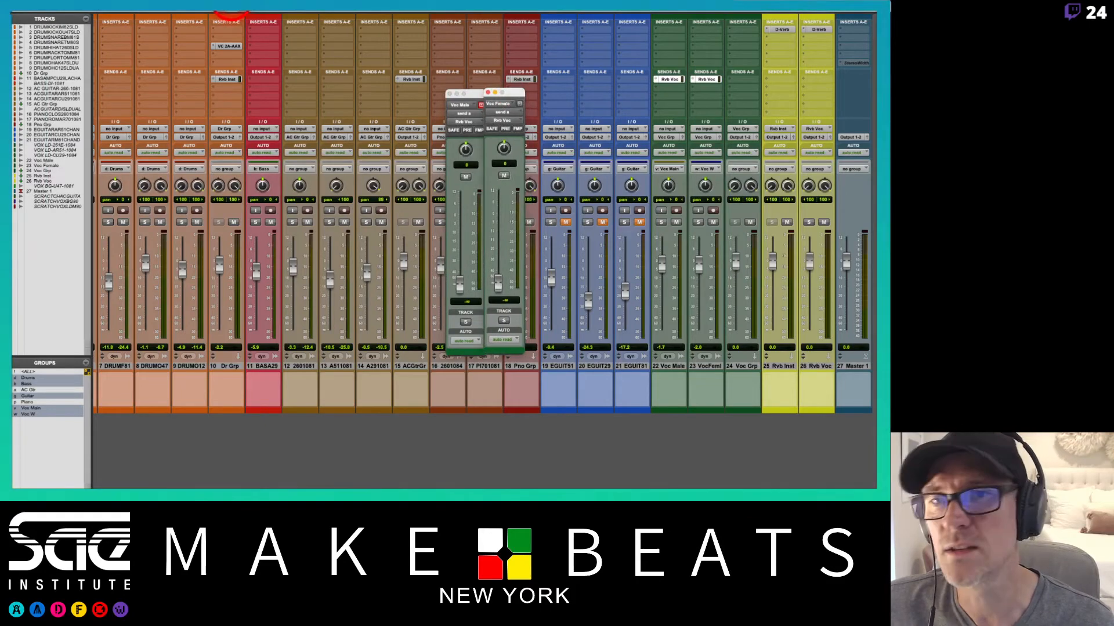
Step: Expand Send A on all mixer channels and close the two floating vocal send windows
click(112, 5)
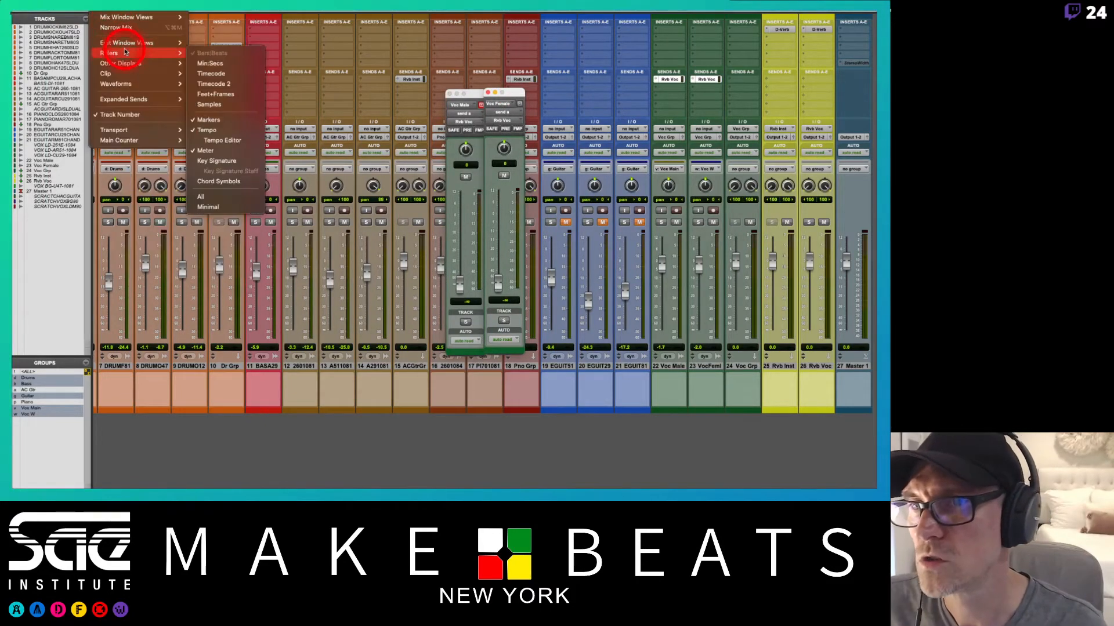
mouse_move(119, 99)
click(211, 113)
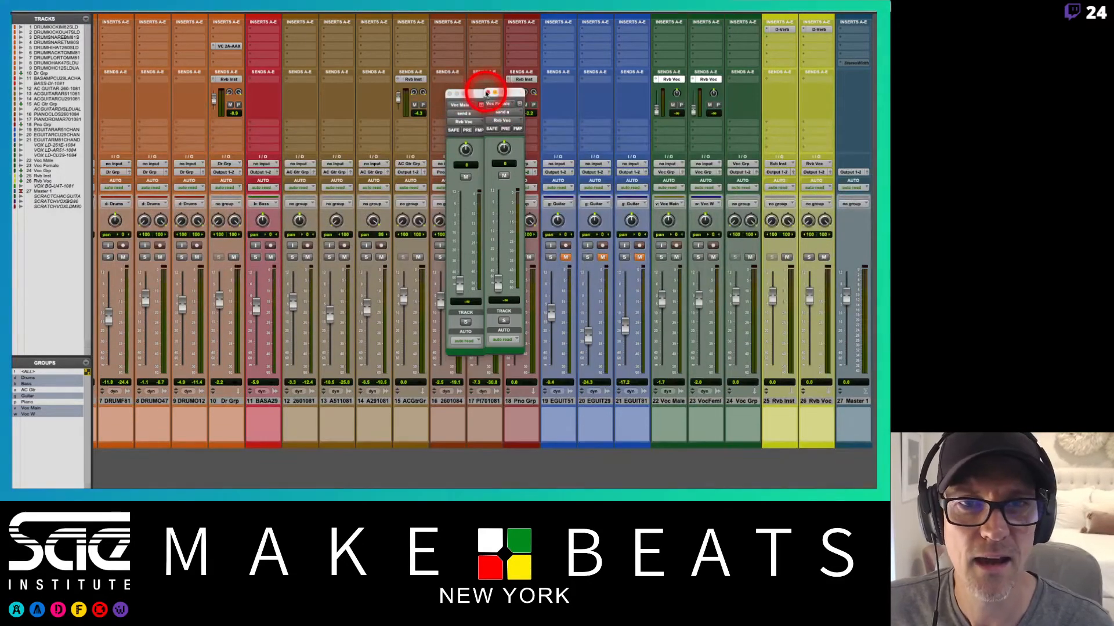
click(487, 94)
click(448, 94)
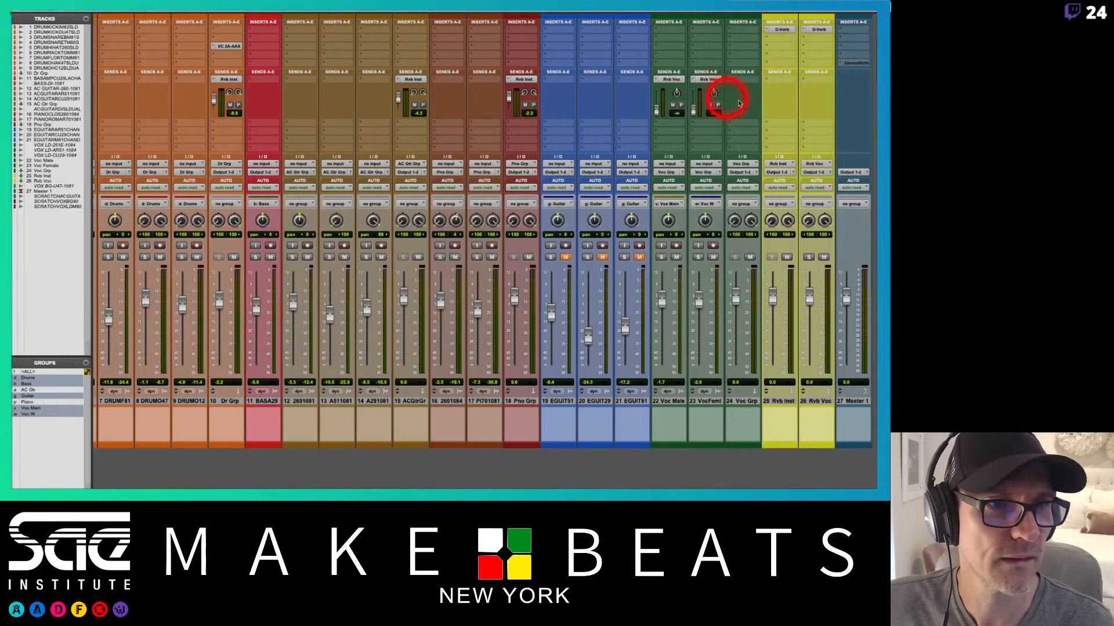
Step: Start playback, check the vocal clips in the Edit window, and raise Voc Male's Rvb Voc send level
key(space)
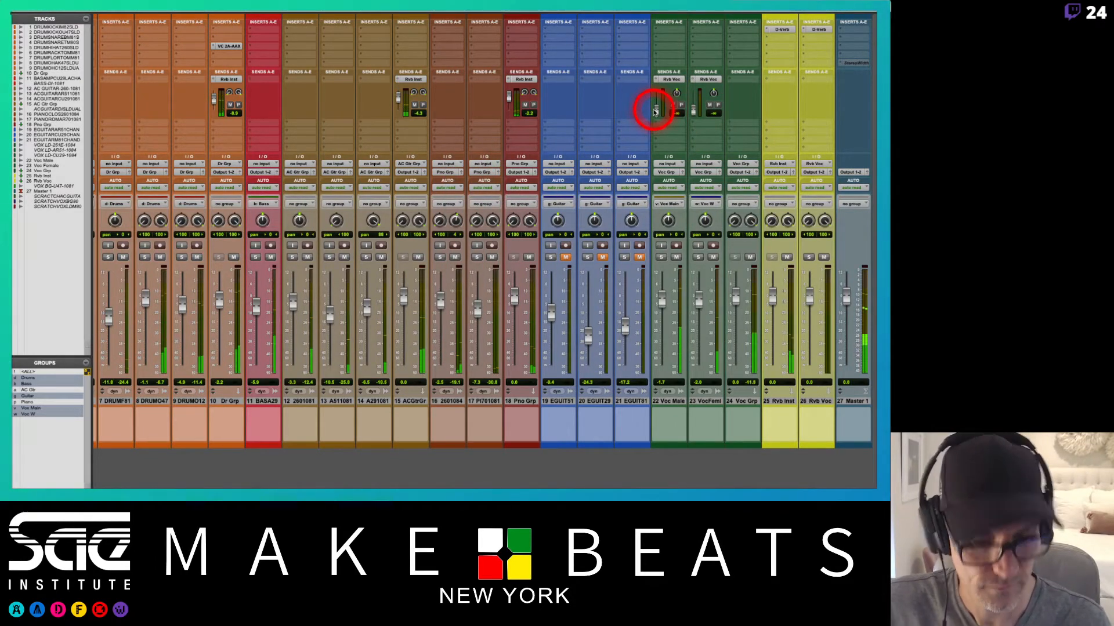
key(ctrl+equal)
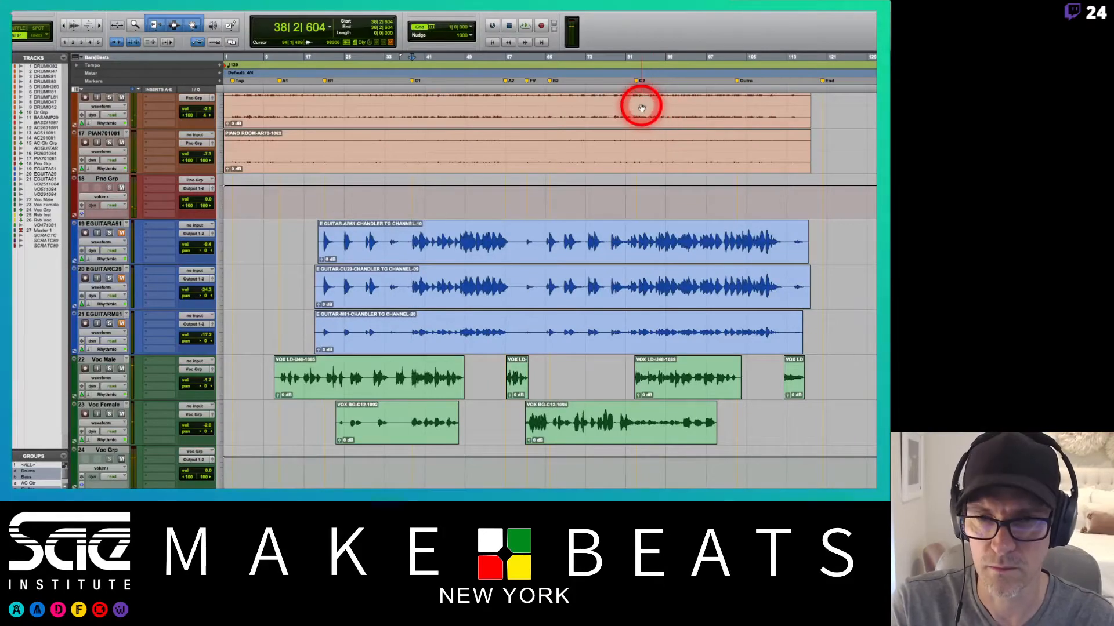
key(ctrl+equal)
drag(656, 110, 656, 98)
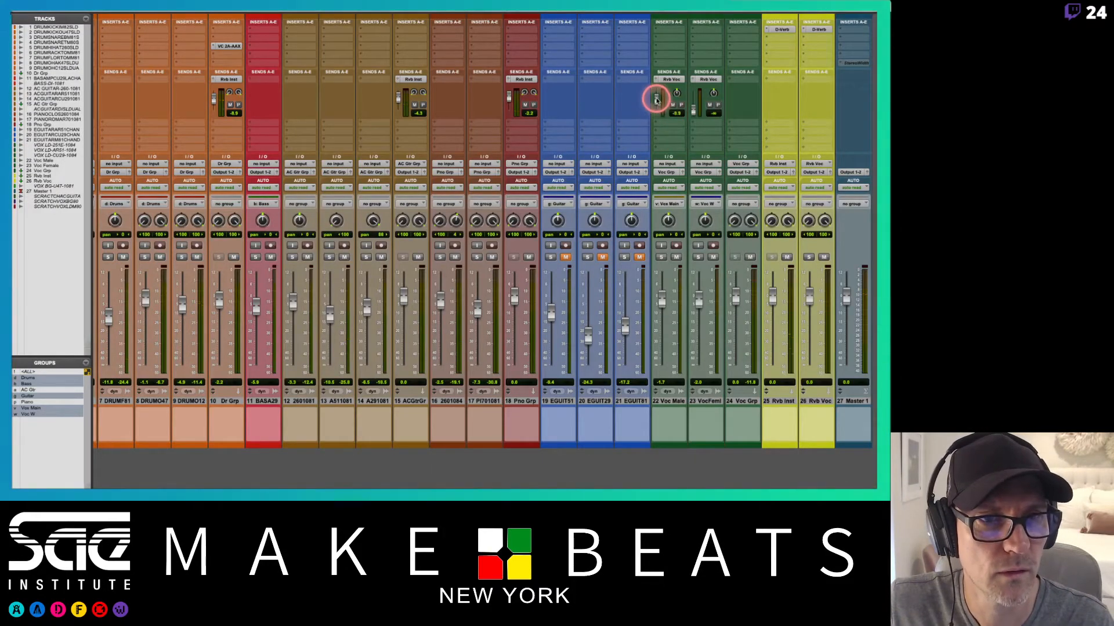
Step: Set the Rvb Voc sends to about -6.7 dB on Voc Male and -15.1 dB on Voc Female, and solo-safe the Rvb Voc track
click(656, 98)
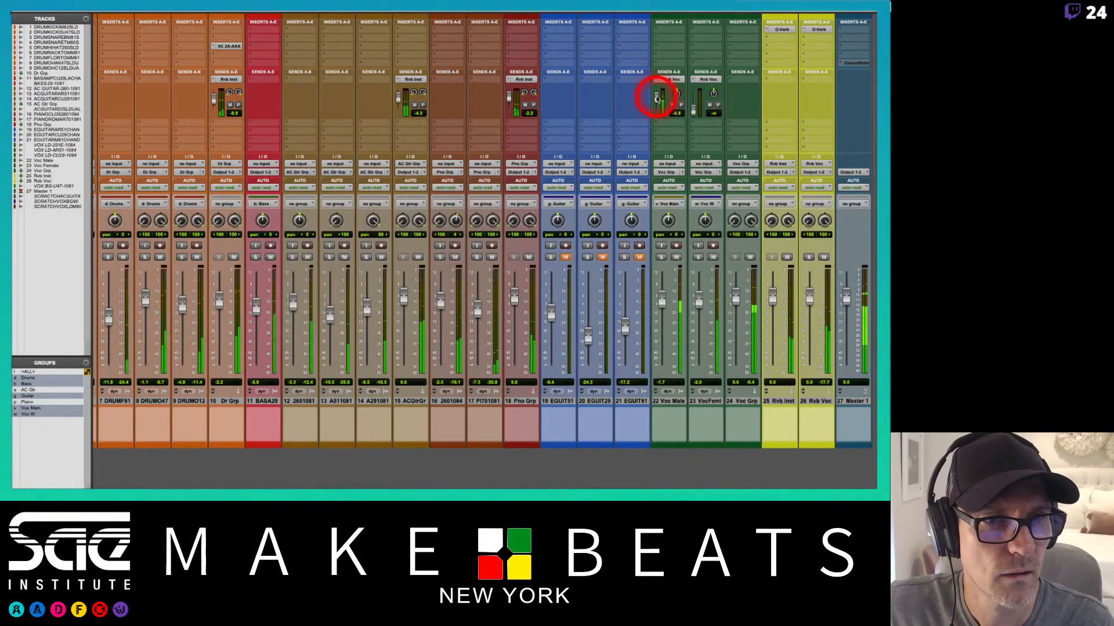
alt+click(656, 98)
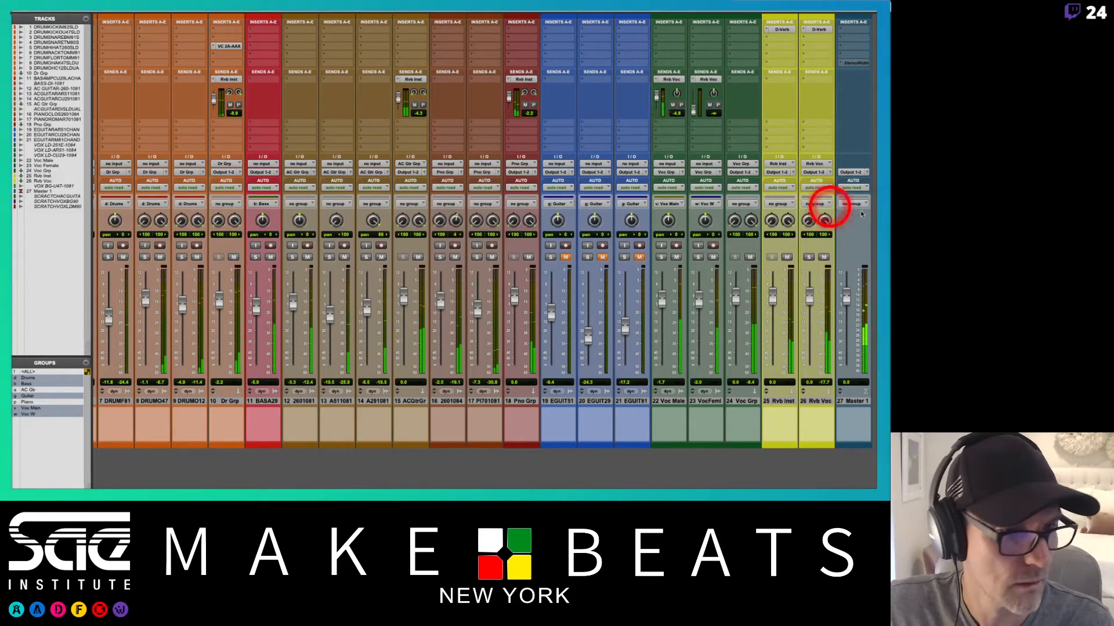
ctrl+click(808, 257)
click(693, 110)
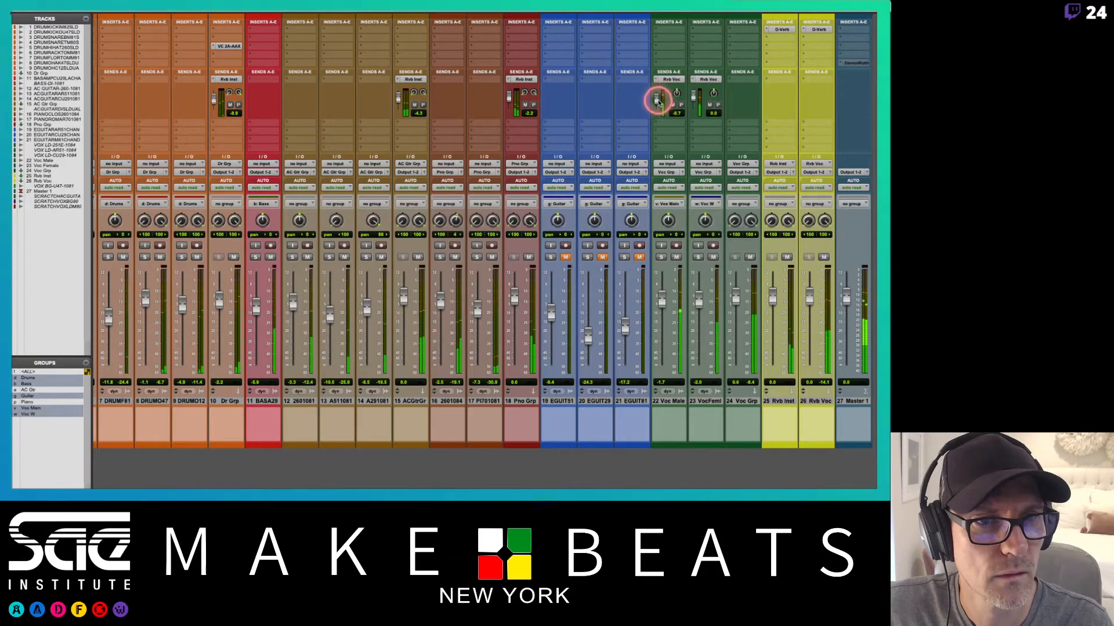
drag(693, 97, 693, 103)
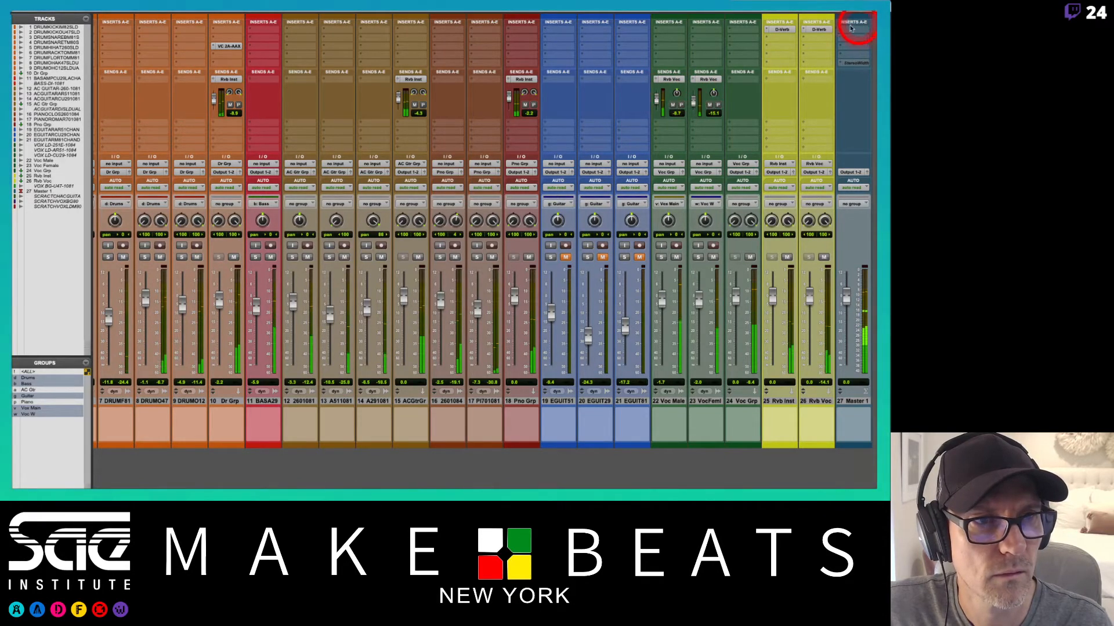
Step: Open the D-Verb plug-in on Rvb Voc, check its reverb settings during playback, and close it
click(818, 29)
click(413, 149)
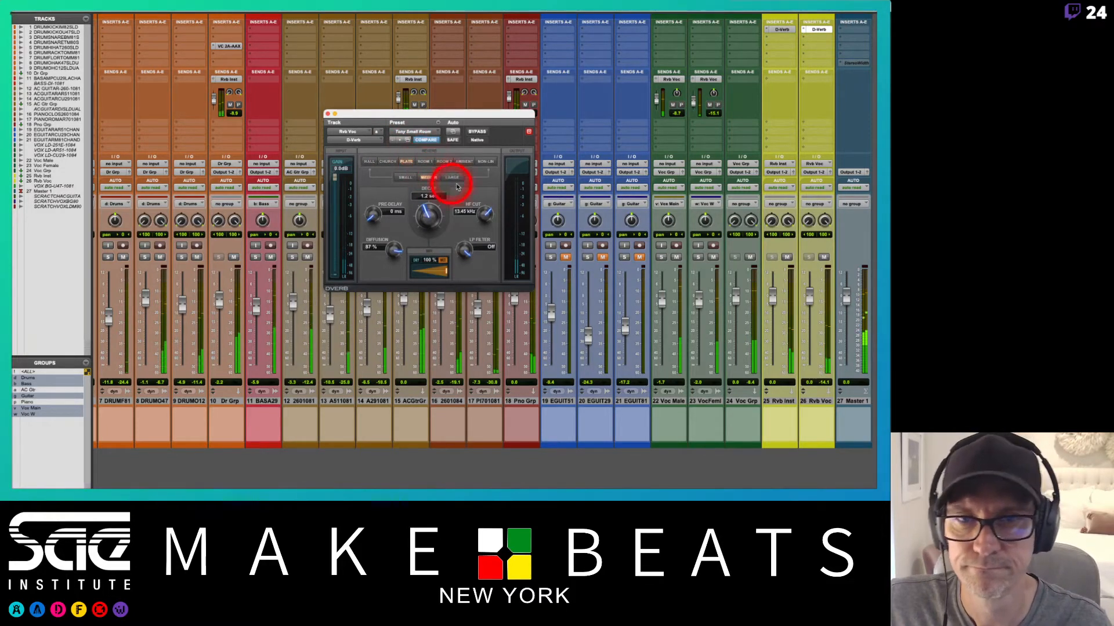
click(327, 114)
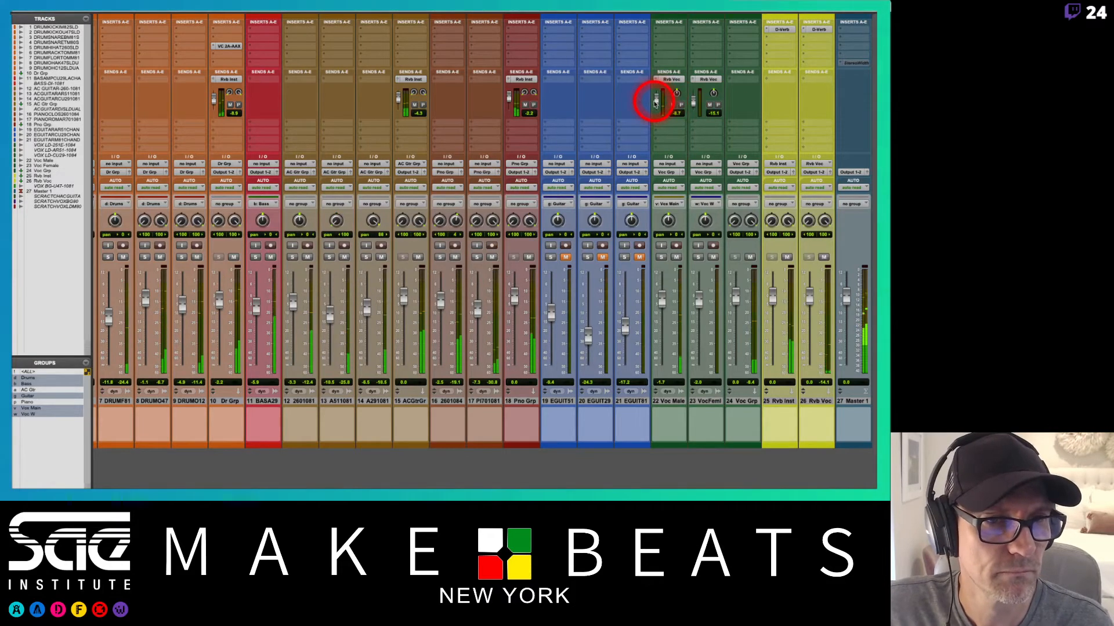
Step: Set Voc Male's Rvb Voc send to about -3.8 dB, replay the song from marker A1, and close the send window
drag(655, 101, 655, 99)
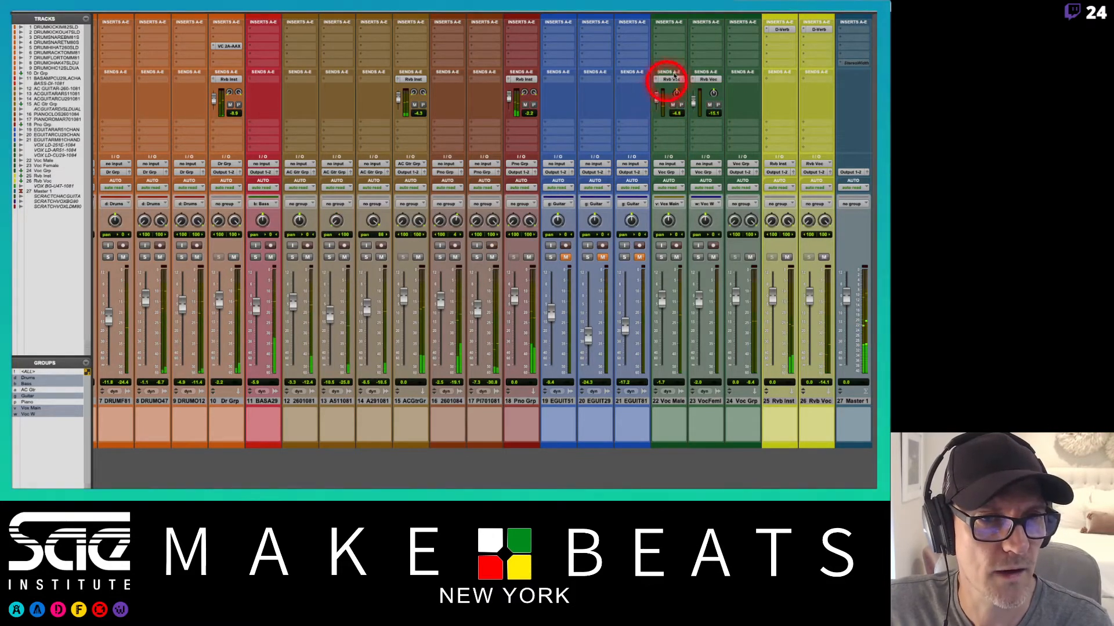
click(673, 79)
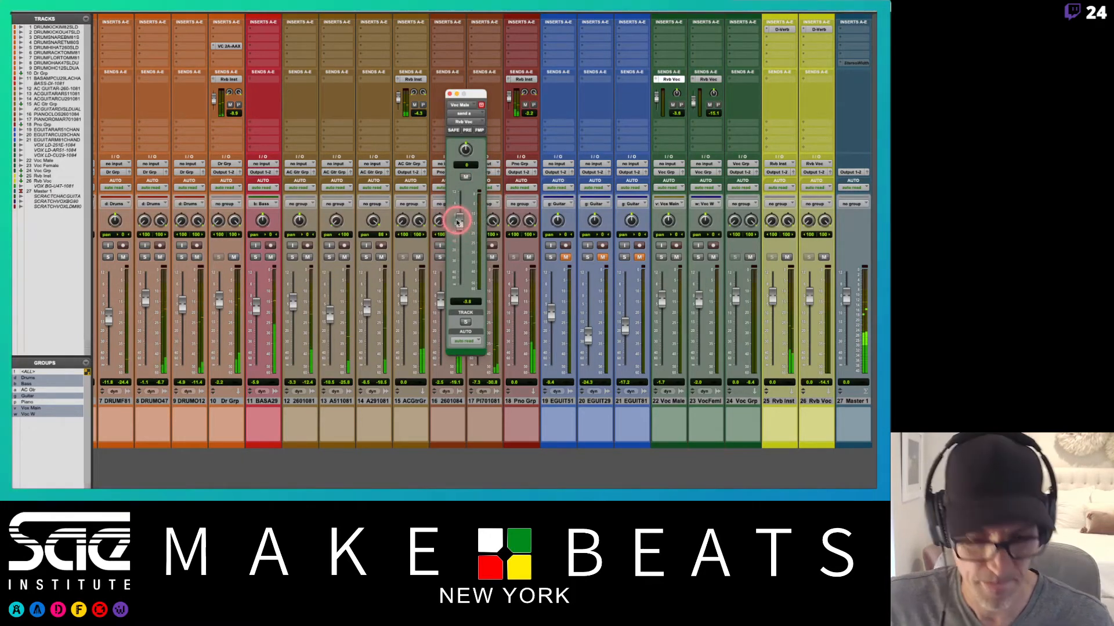
key(ctrl+equal)
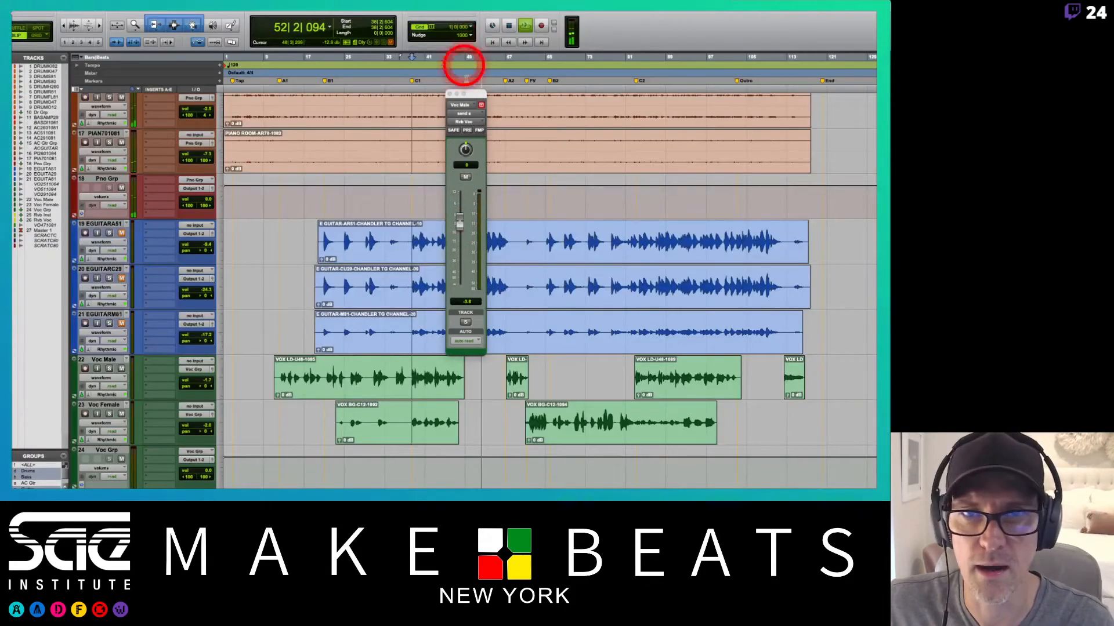
key(space)
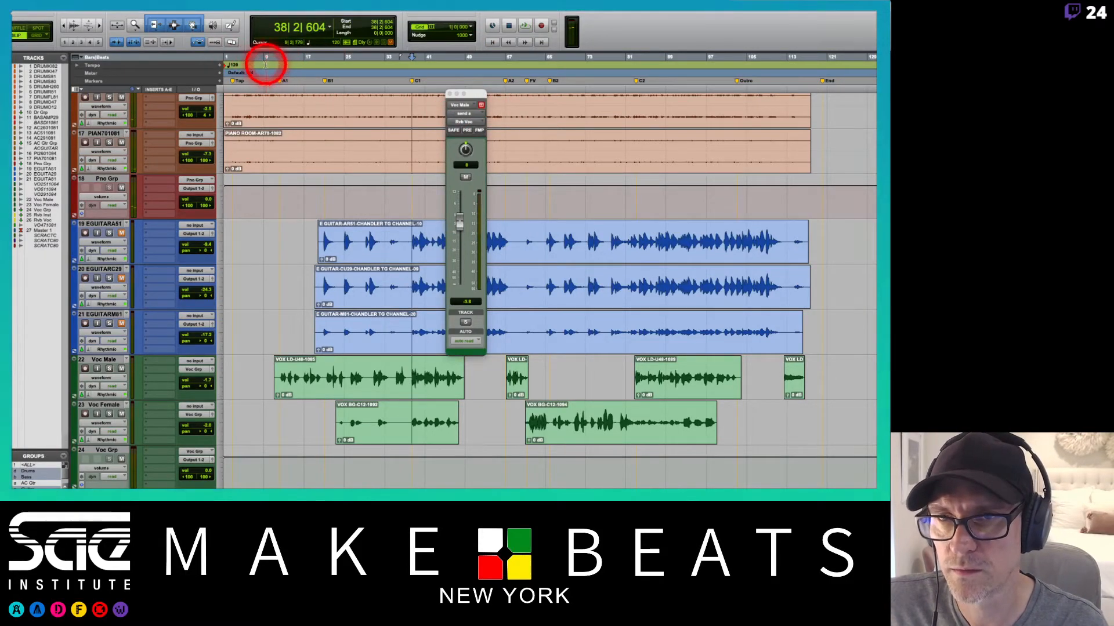
click(282, 82)
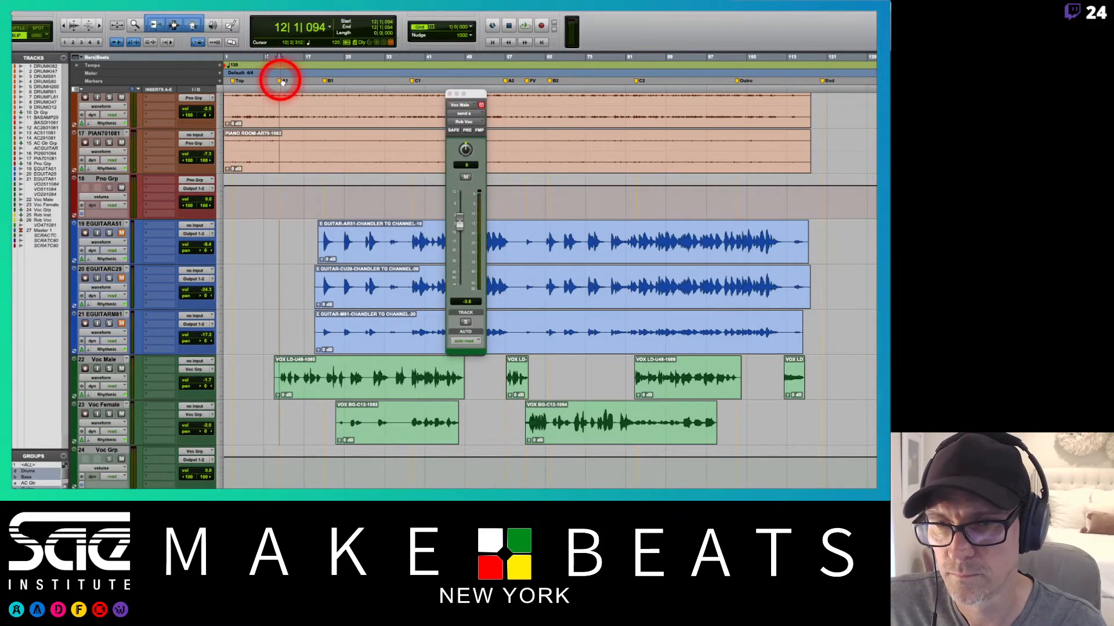
key(super+equal)
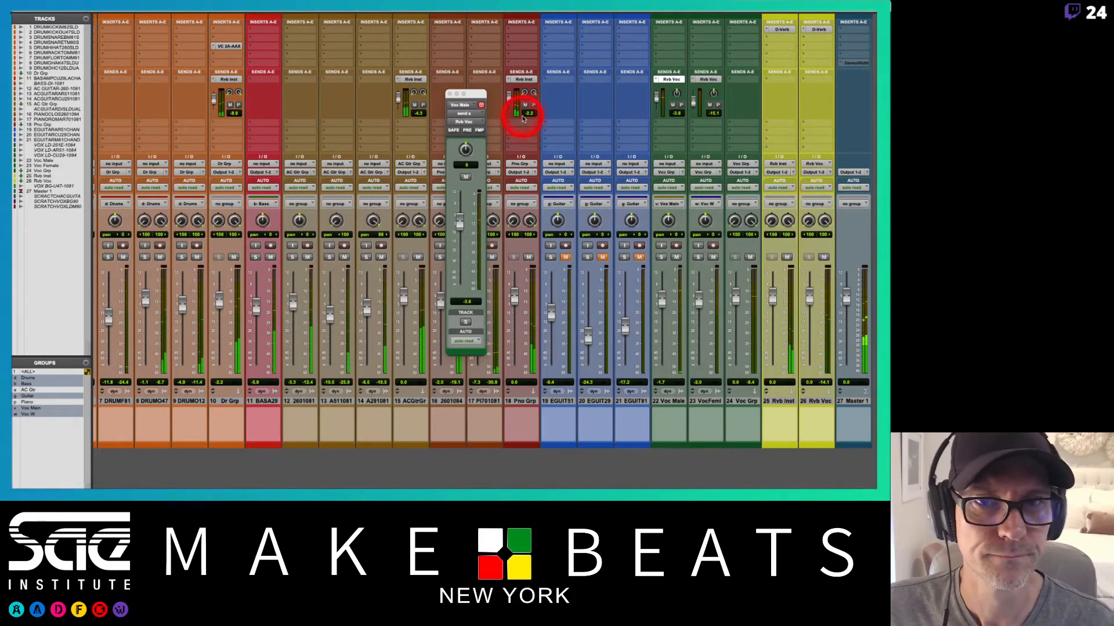
click(449, 94)
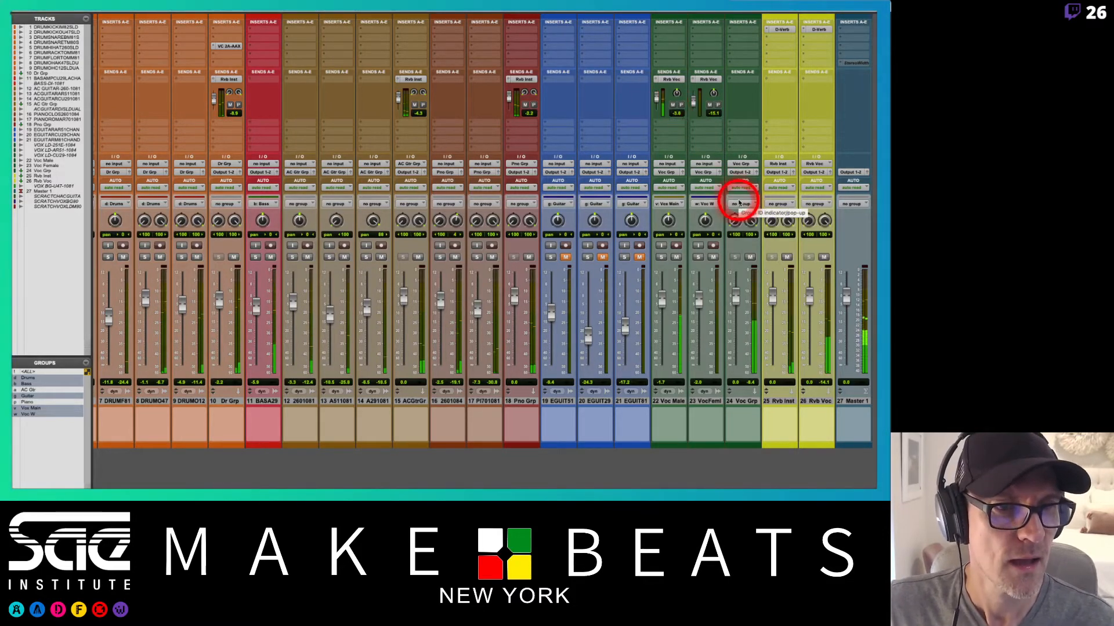
Step: Solo Voc Male and Voc Female, pull the Voc Grp fader down to hear the leftover reverb, and reset it to 0 dB
click(664, 256)
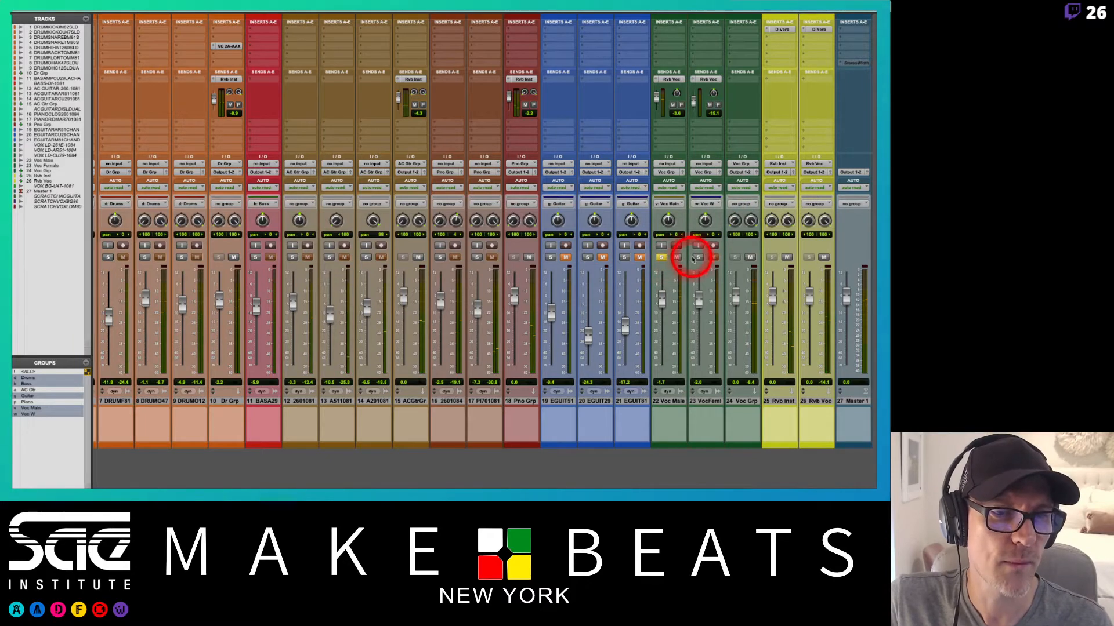
click(696, 257)
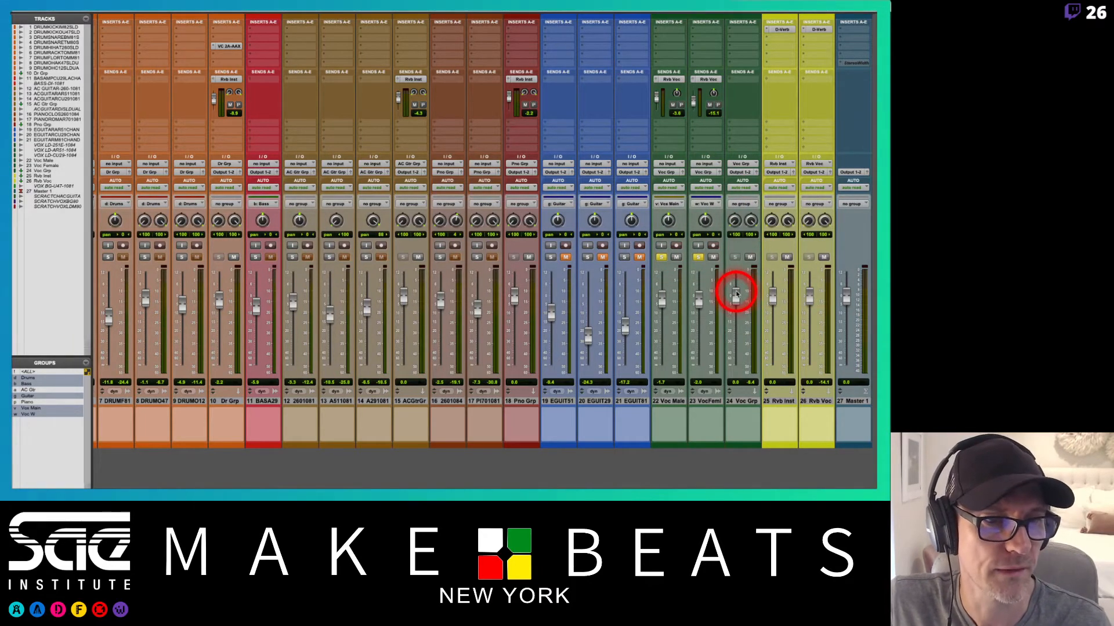
drag(738, 311, 739, 352)
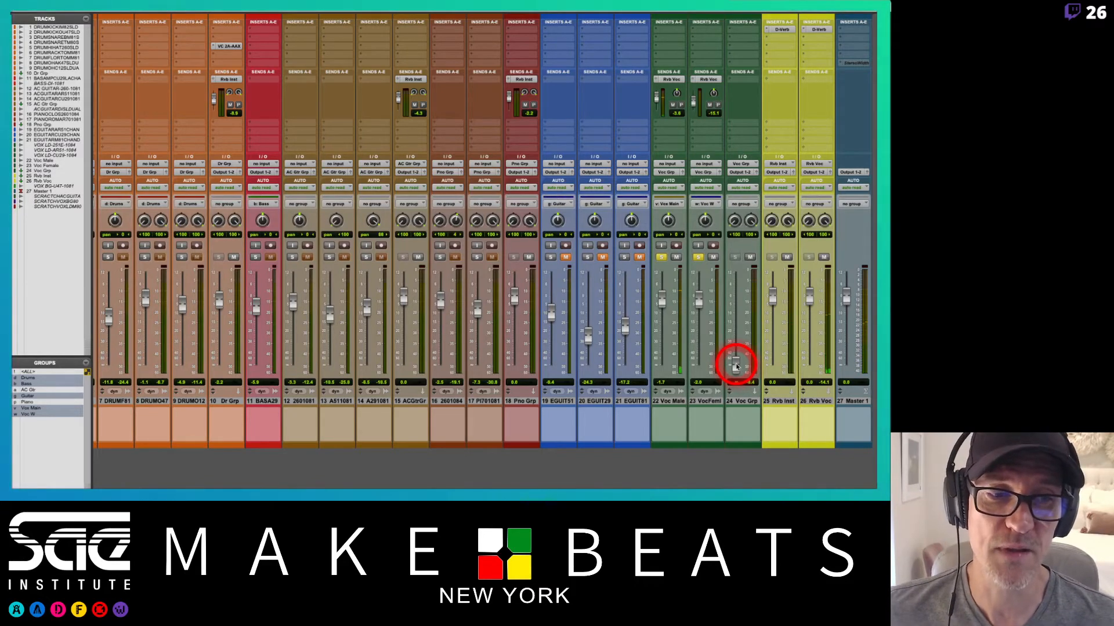
drag(736, 366, 736, 301)
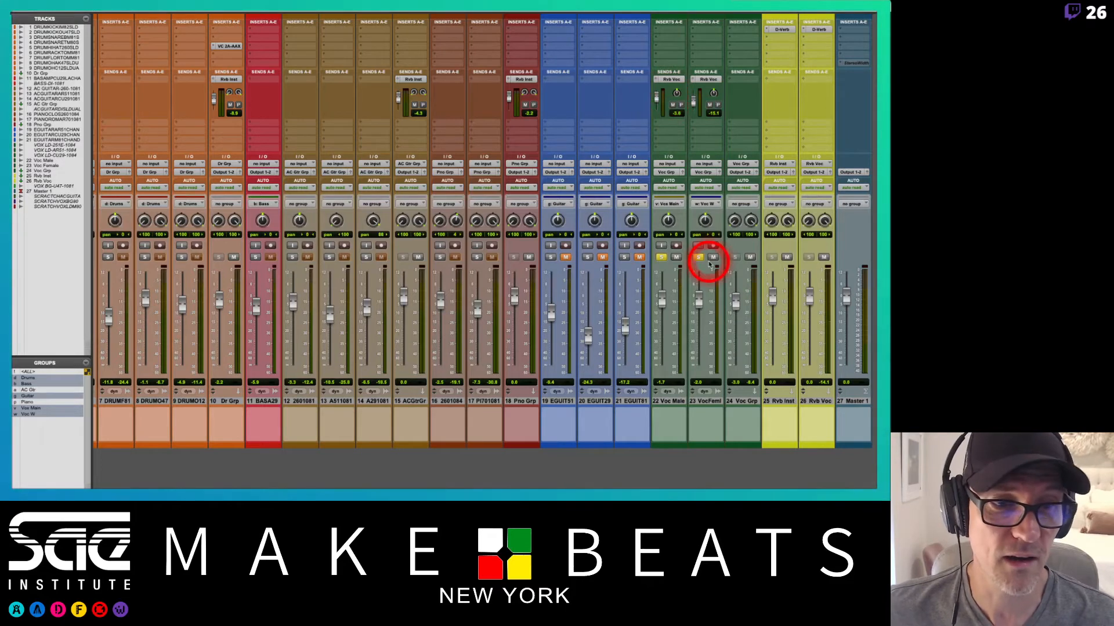
alt+click(734, 305)
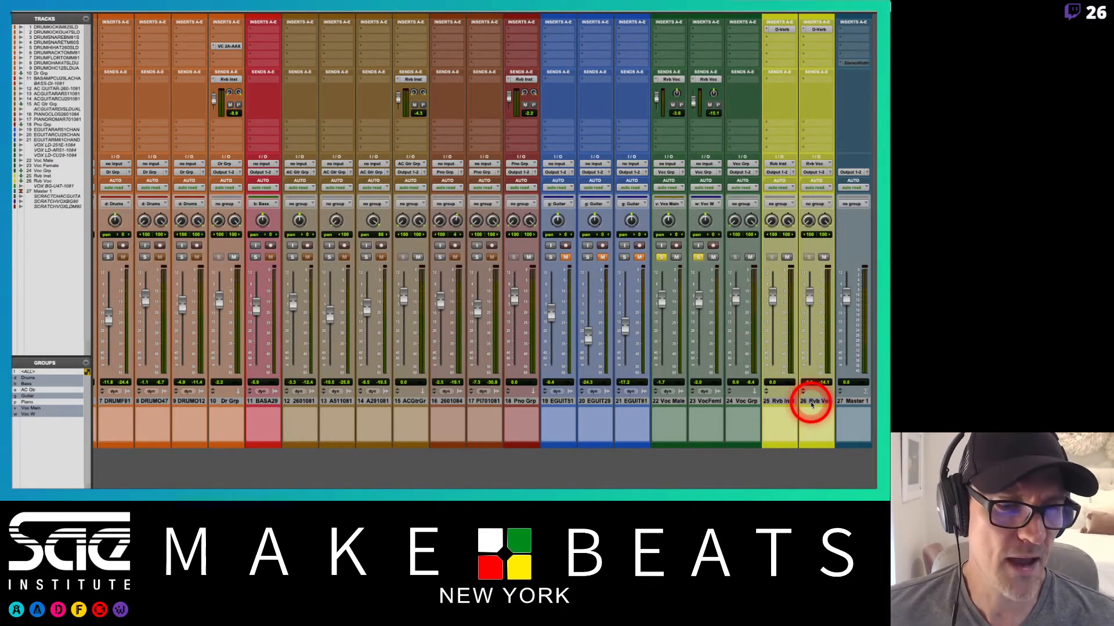
Step: Move the Rvb Voc track directly before Voc Grp and route its output to the Voc Grp (Stereo) bus
drag(811, 404, 736, 399)
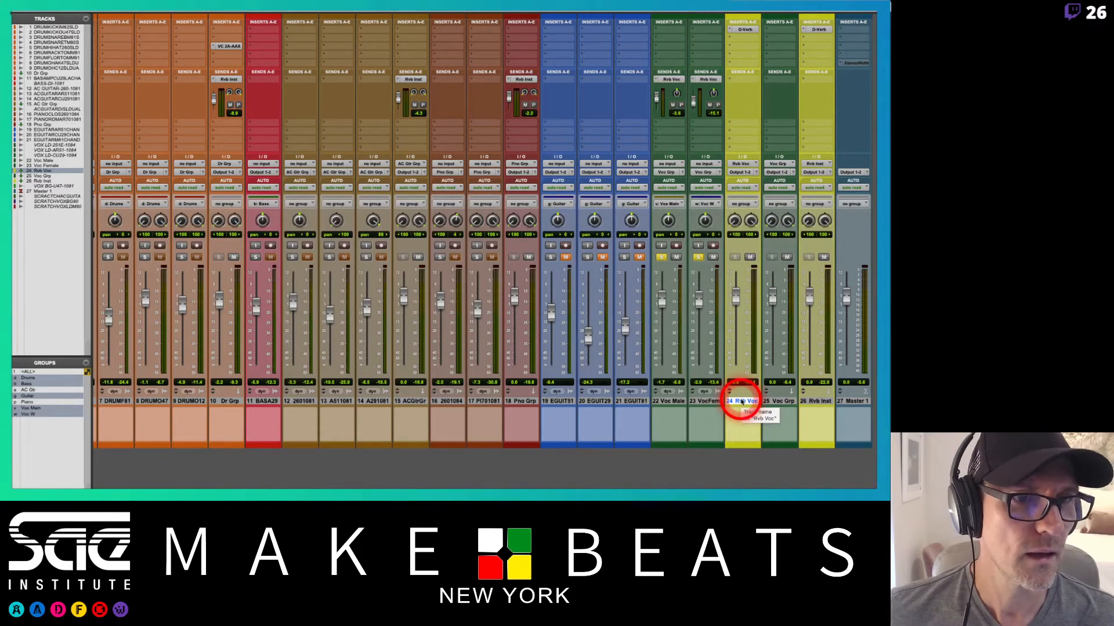
click(742, 172)
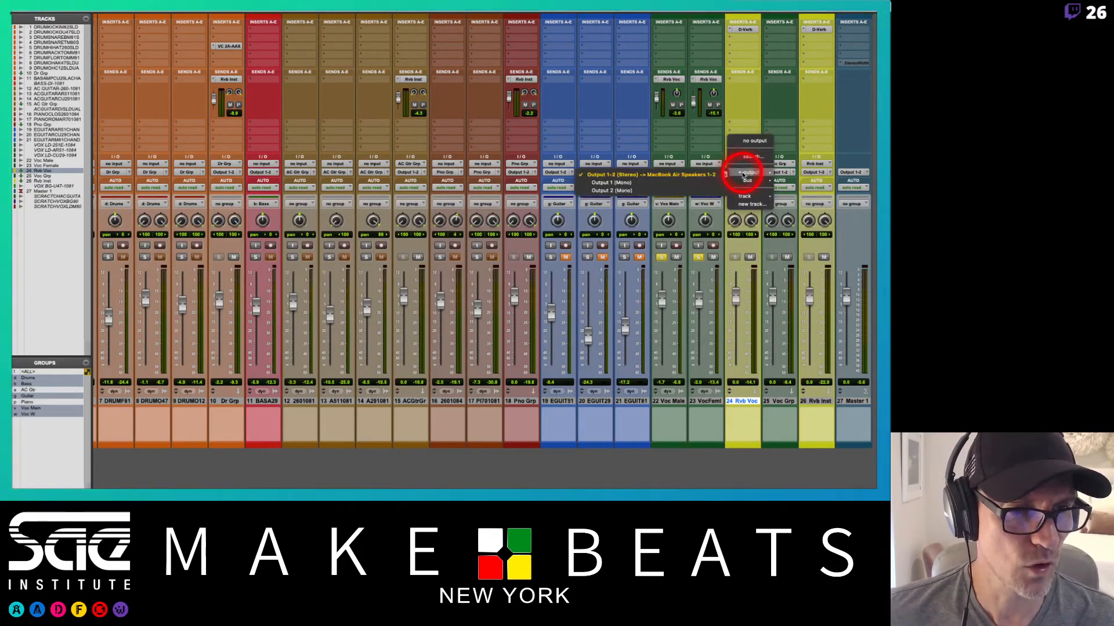
mouse_move(746, 180)
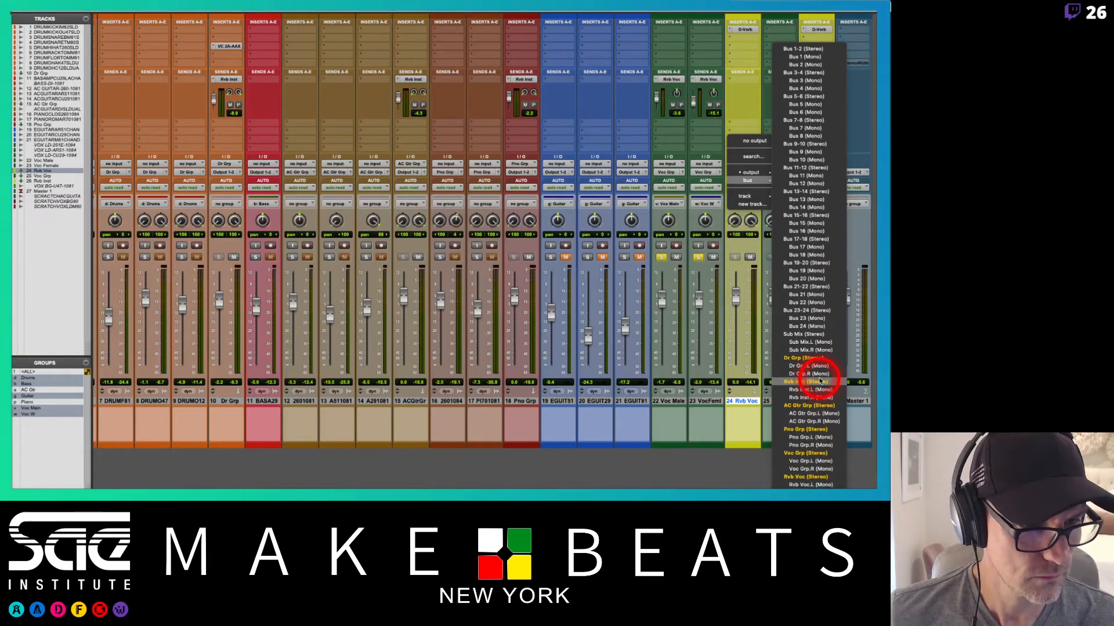
click(810, 454)
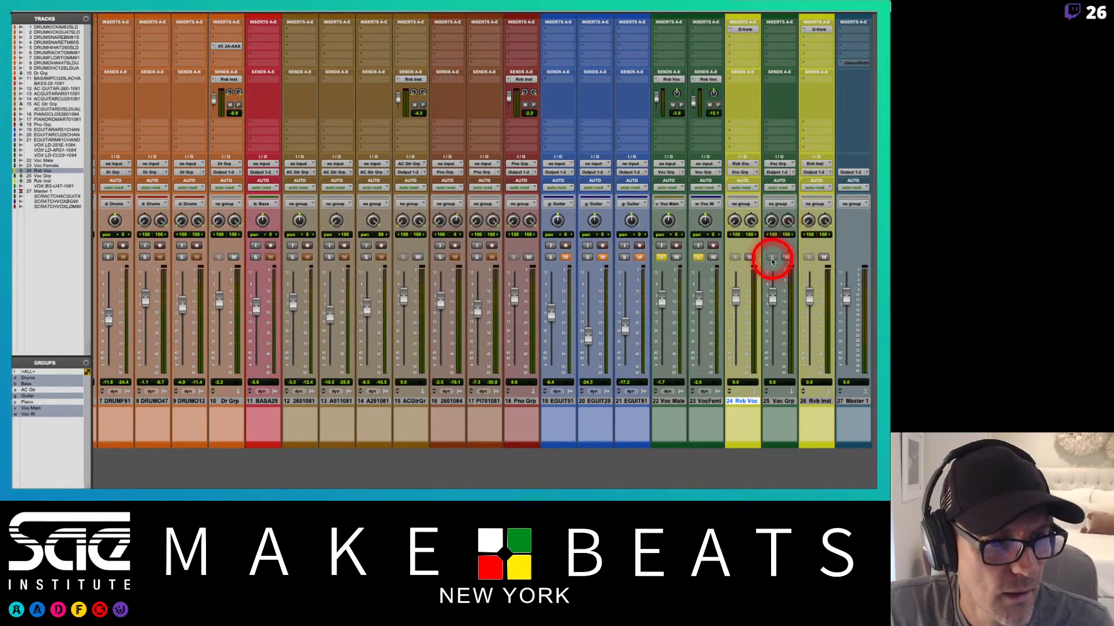
Step: Play the soloed vocals, test the rerouted reverb by lowering and restoring the Voc Grp fader, and clear the solos
key(space)
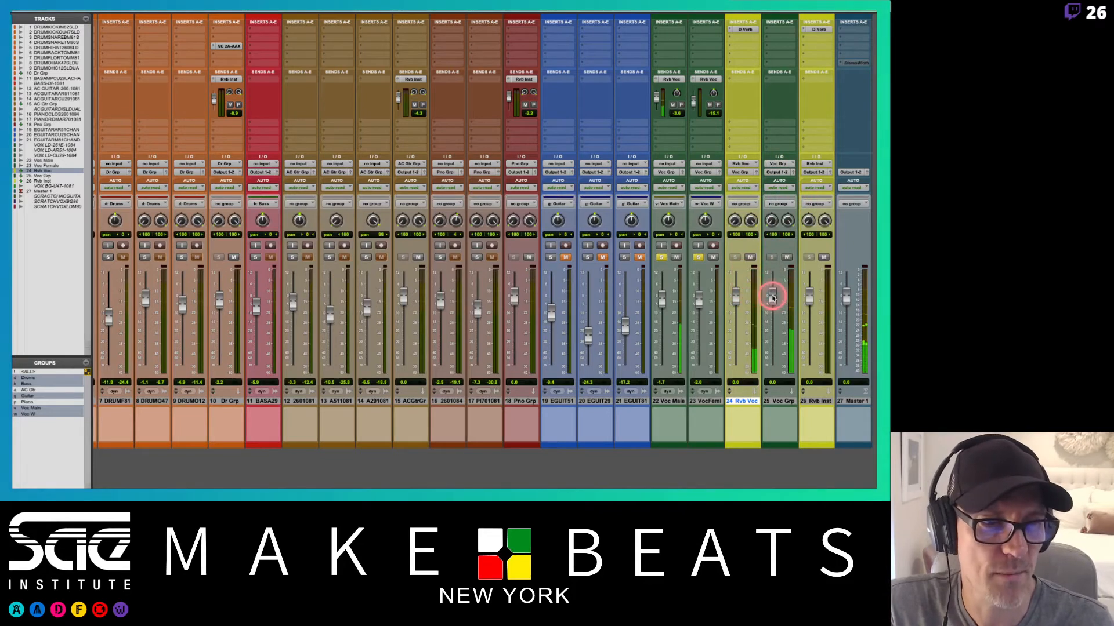
drag(772, 312, 773, 361)
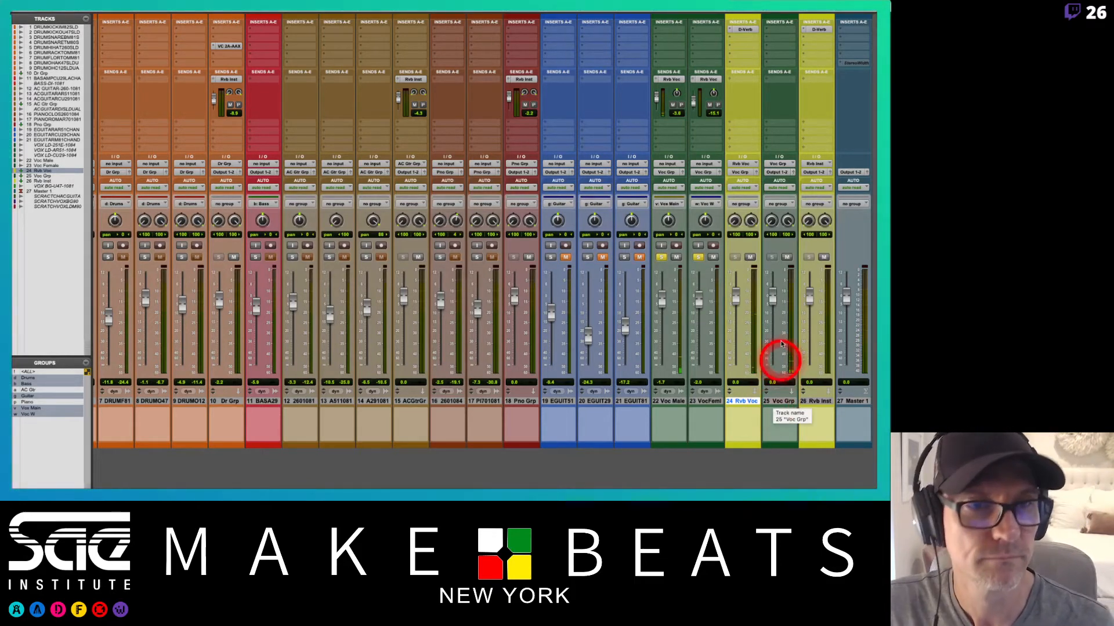
alt+click(662, 258)
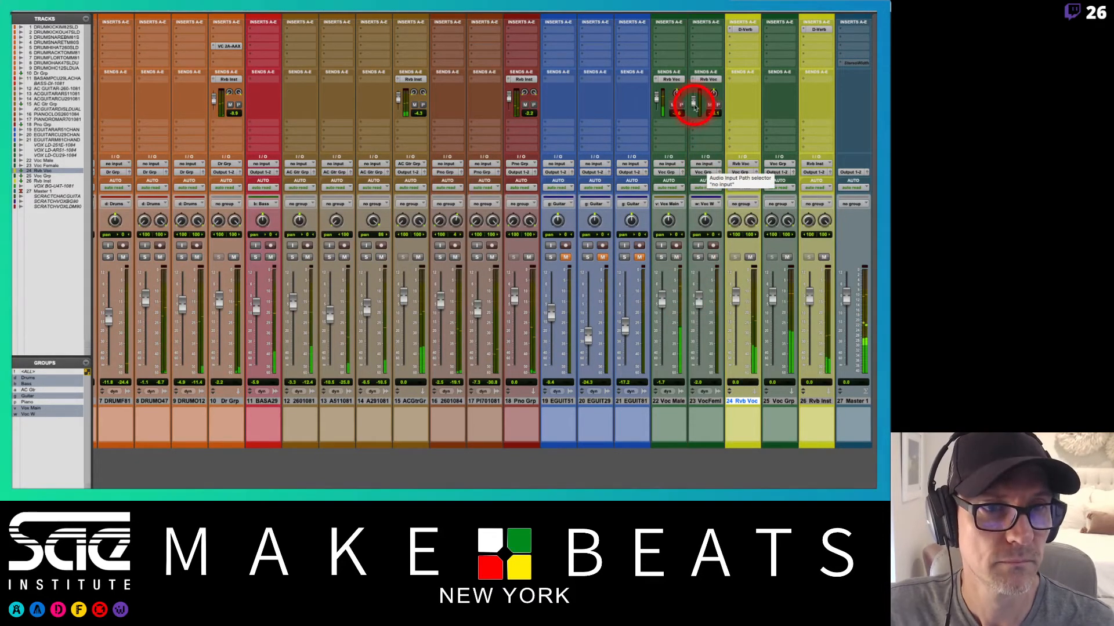
Step: Raise the Rvb Voc send in Voc Female's send window and play from the FV memory location
click(701, 79)
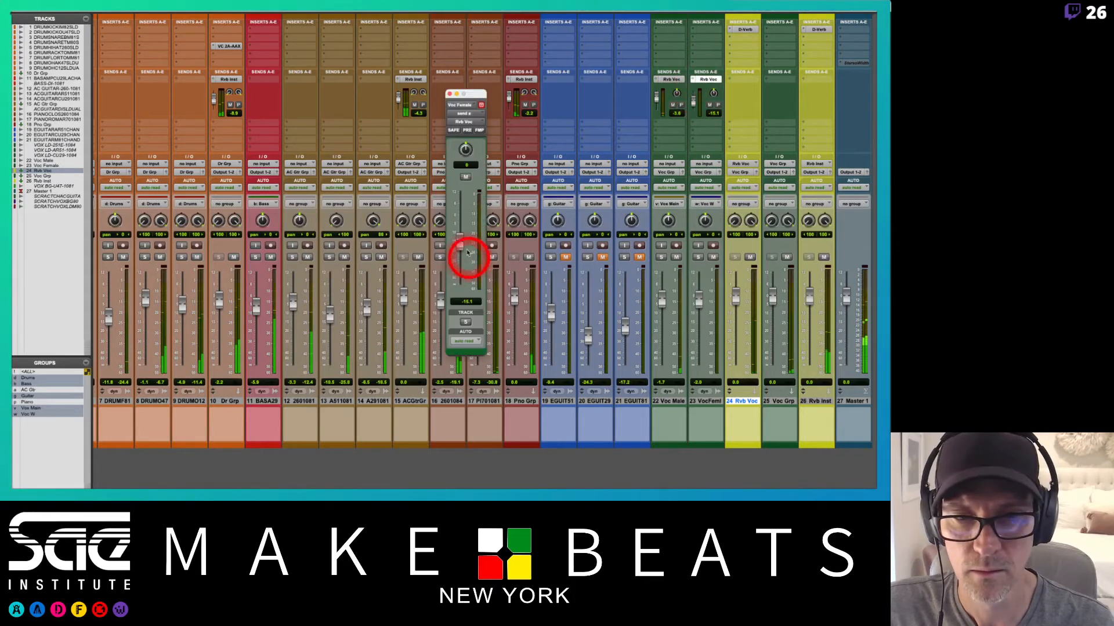
drag(468, 252, 462, 229)
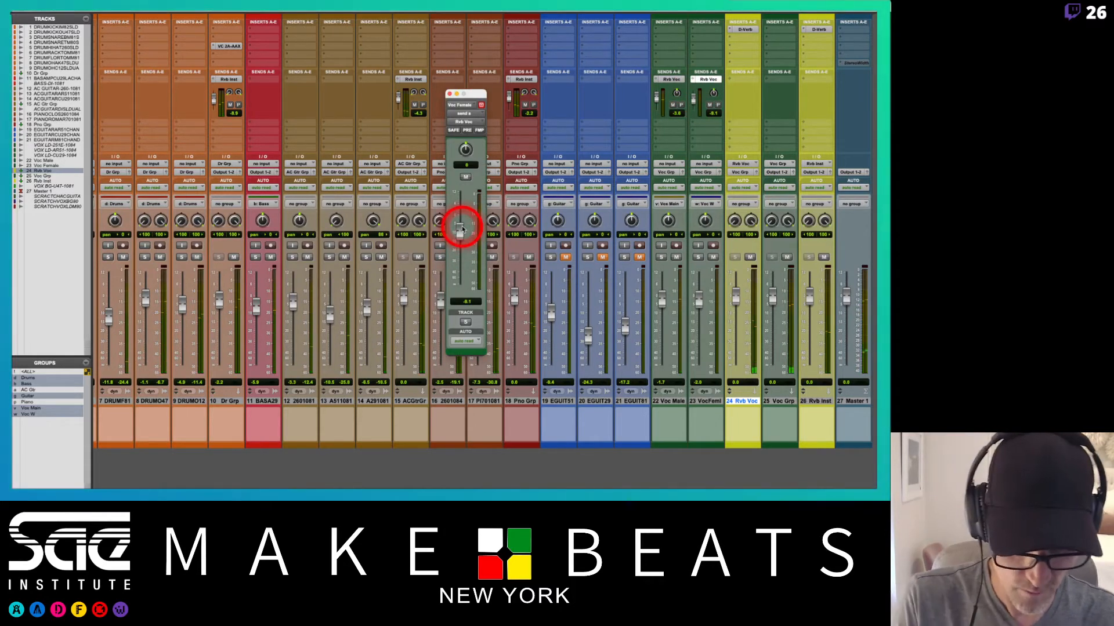
key(super+5)
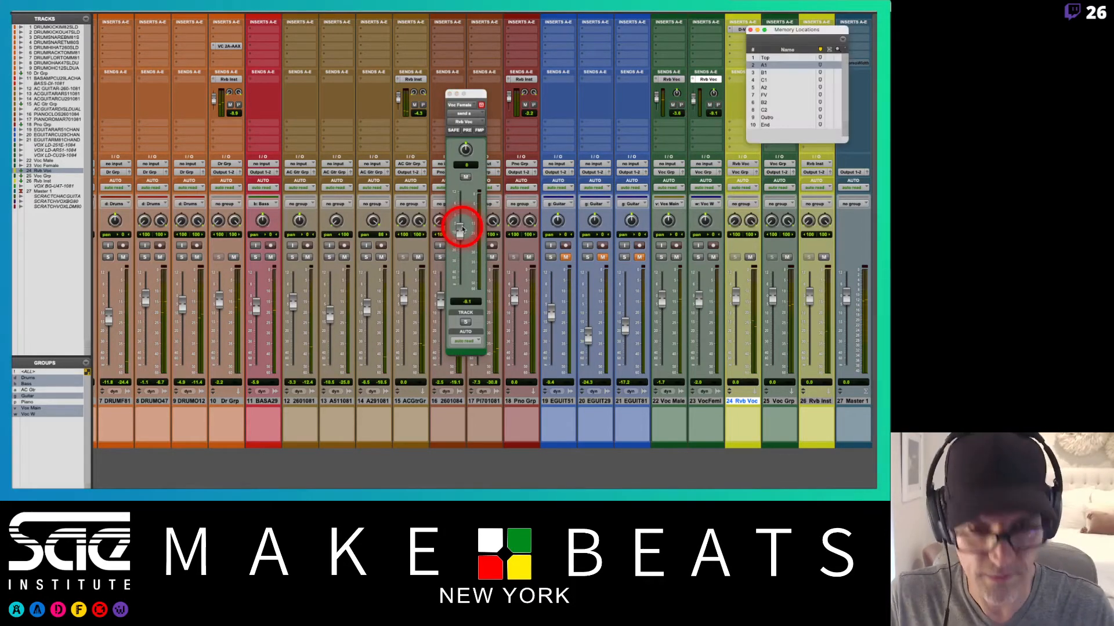
click(776, 95)
key(space)
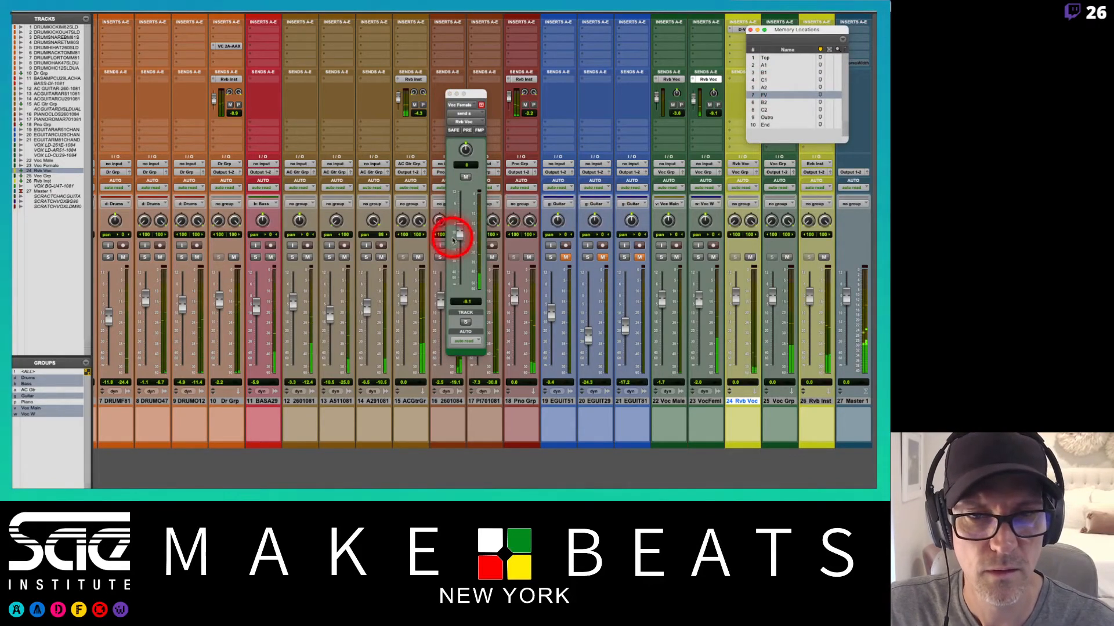
Step: Fine-tune Voc Female's Rvb Voc send to about -3.2 dB during playback and close its send window
drag(460, 229, 460, 222)
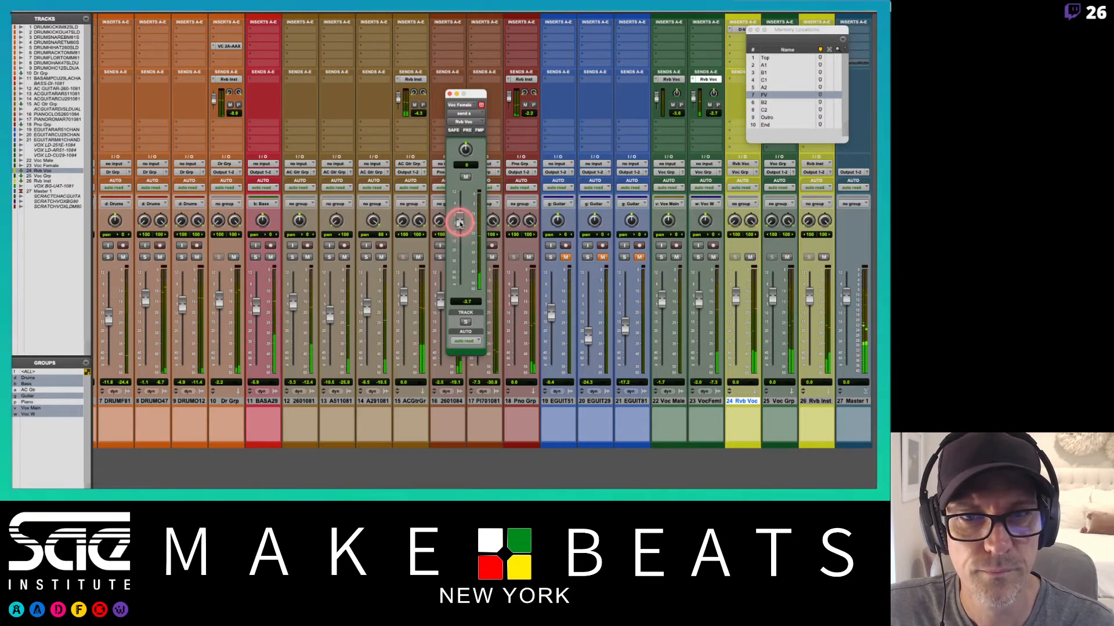
drag(460, 225, 460, 227)
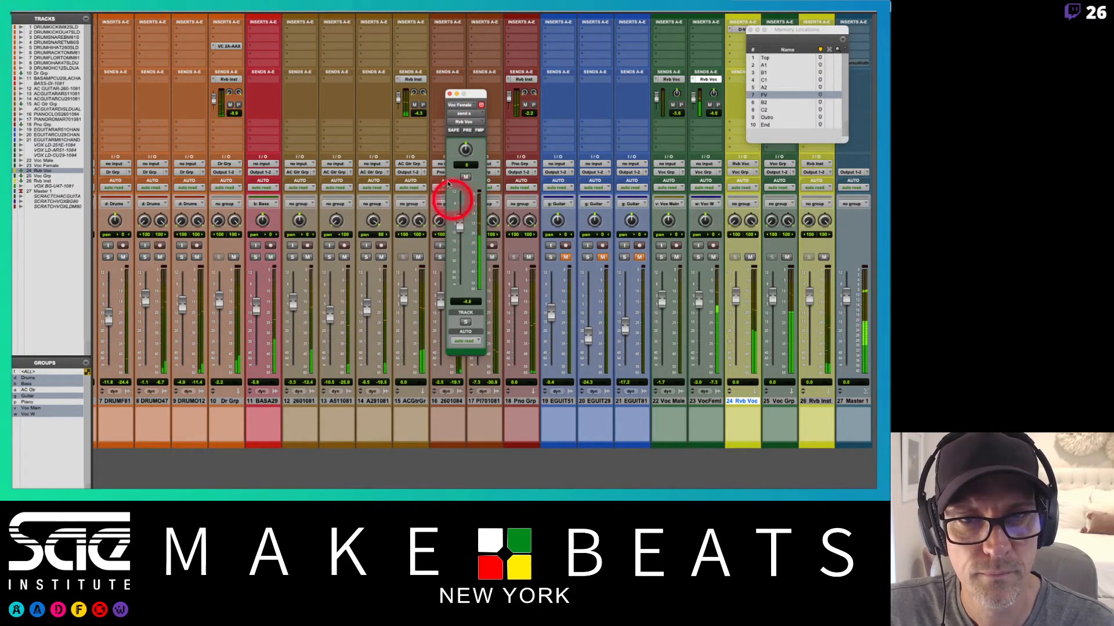
click(458, 225)
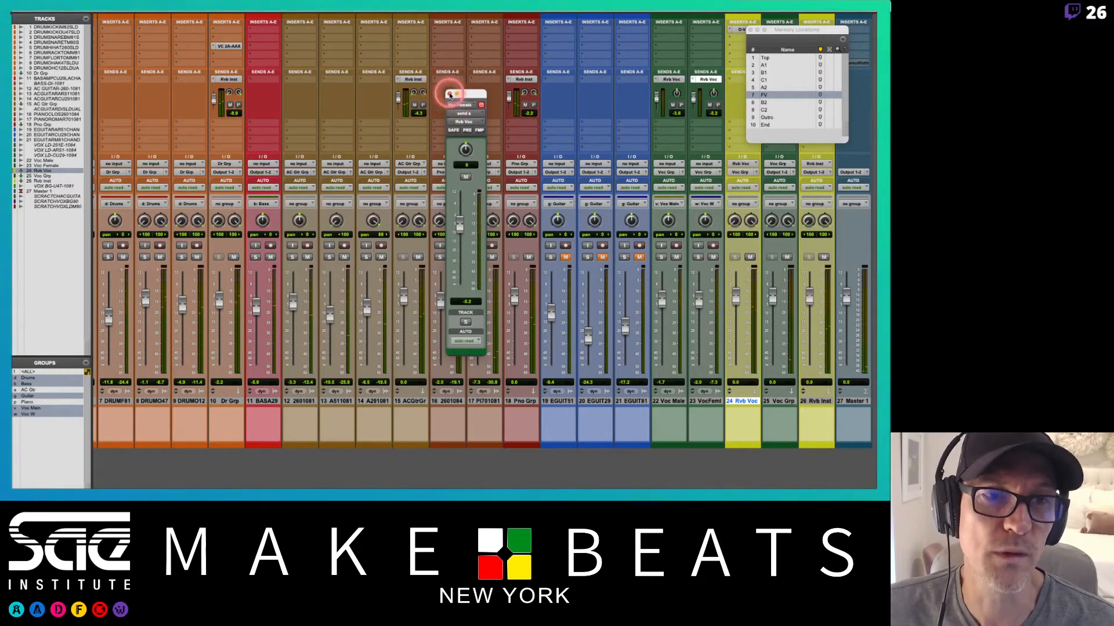
click(449, 94)
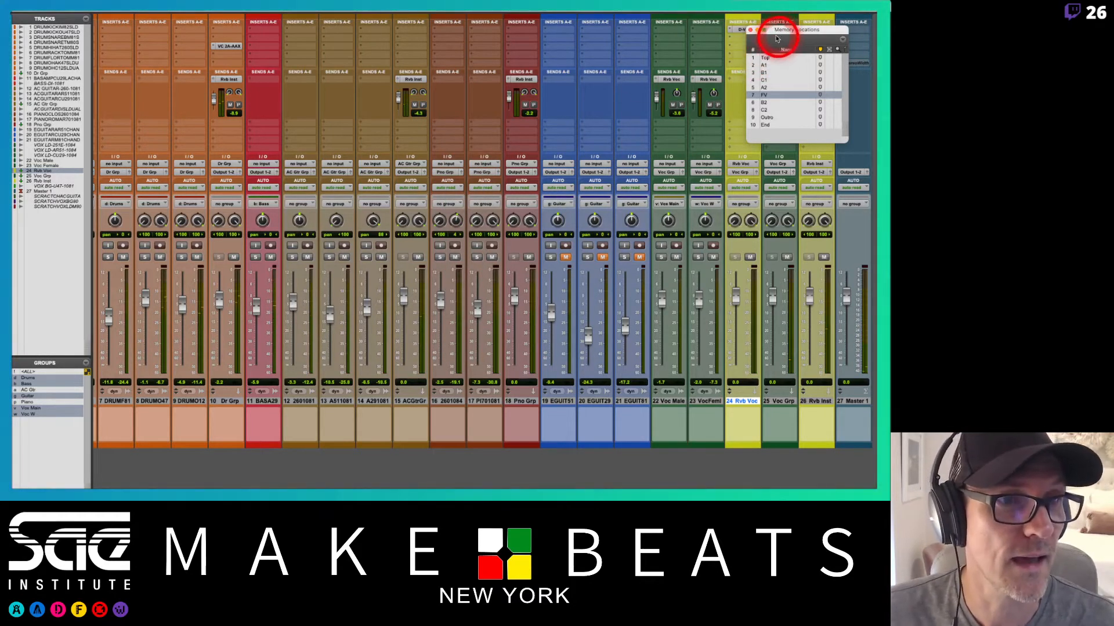
Step: Move the Memory Locations window off the vocal and reverb channels to above the acoustic guitar and piano channels
drag(773, 33, 602, 37)
drag(590, 36, 574, 36)
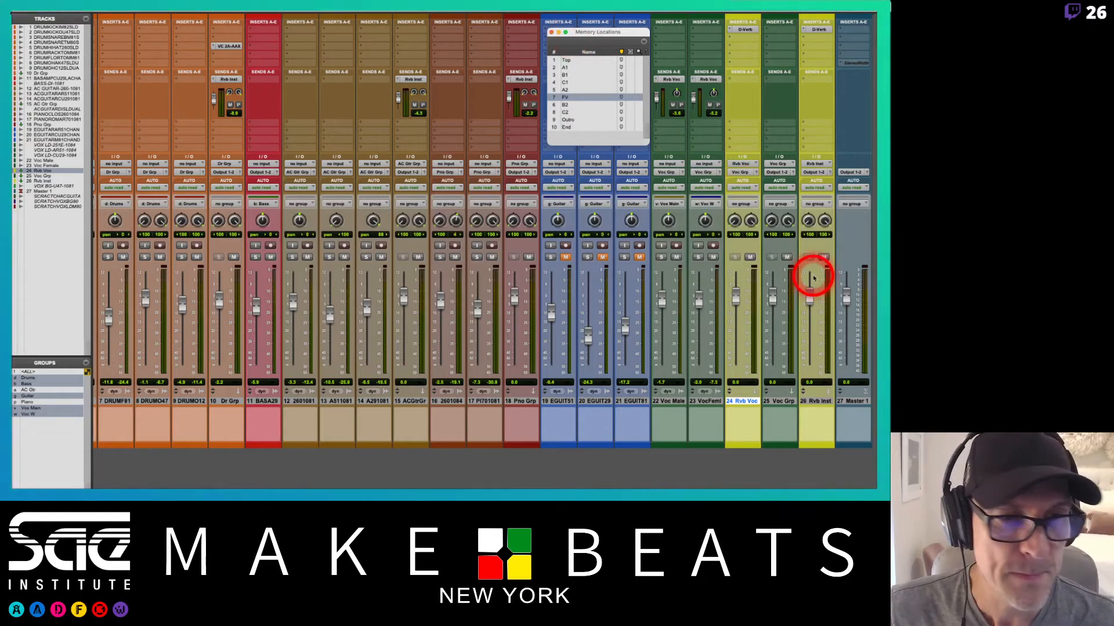
drag(621, 33, 443, 40)
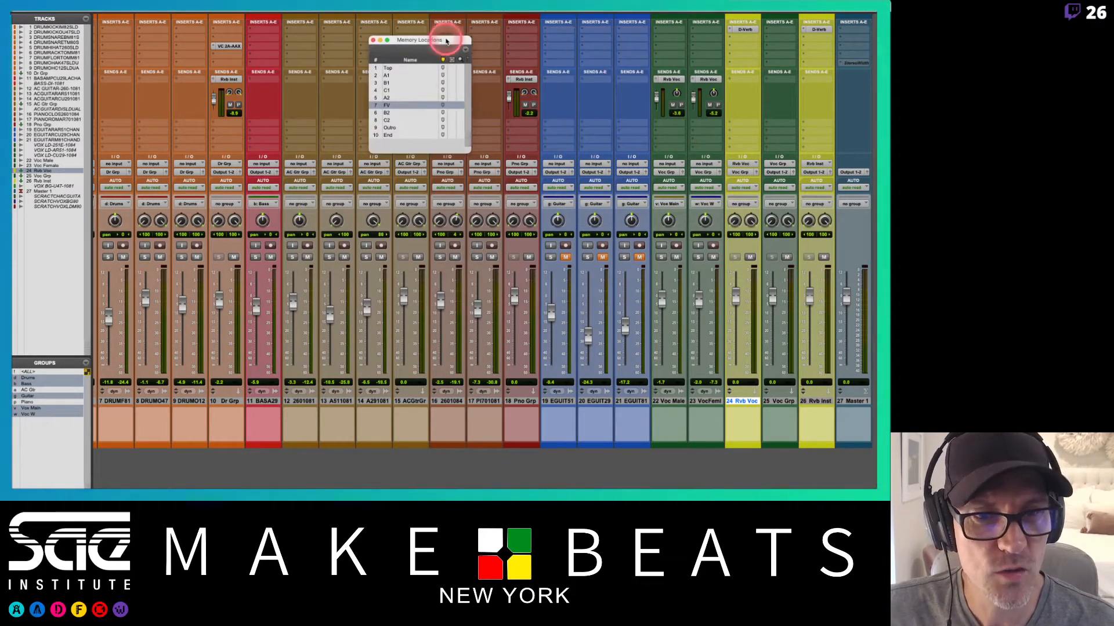
Step: Unmute the three grouped electric guitar tracks and play the mix briefly to hear them
click(565, 257)
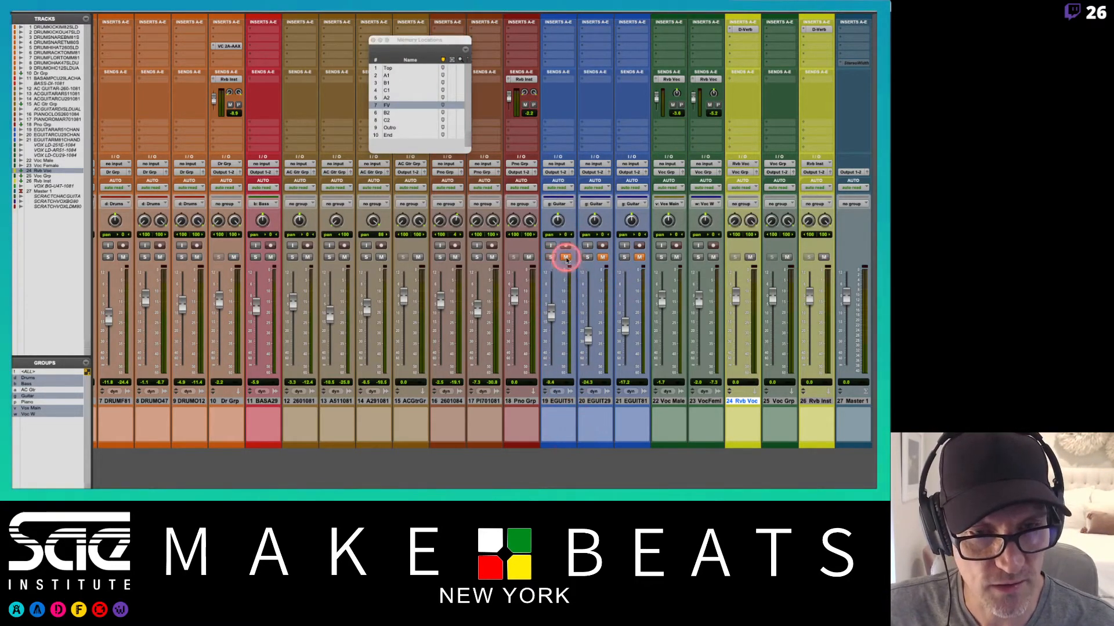
key(space)
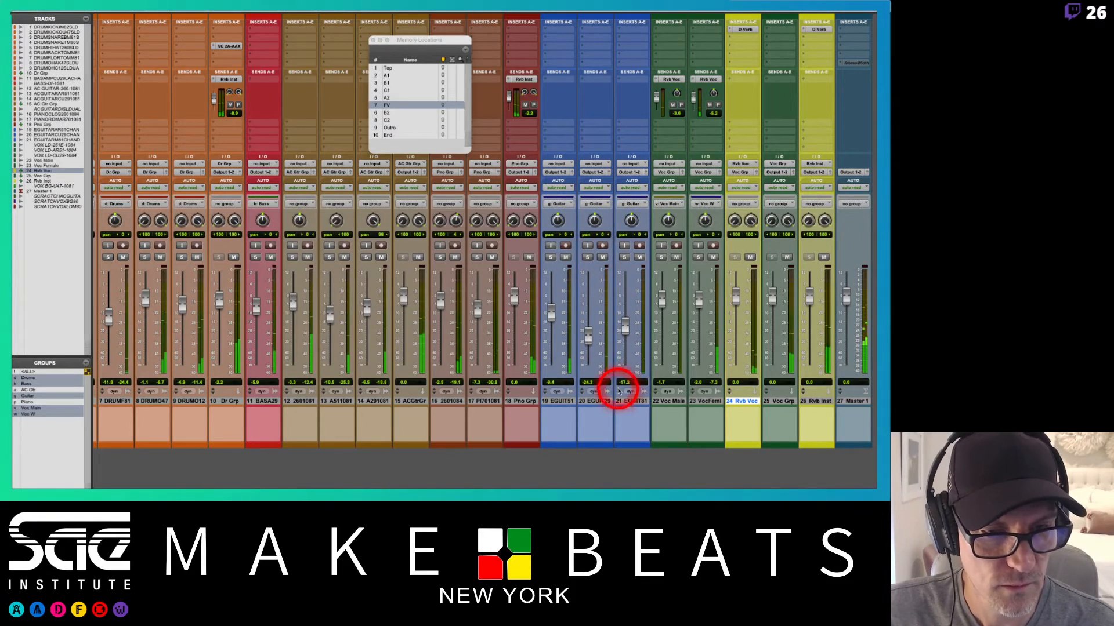
key(space)
Step: Route the three electric guitar tracks to a new stereo aux input named E Gtr Grp, created next to the current track
click(570, 400)
shift+click(634, 400)
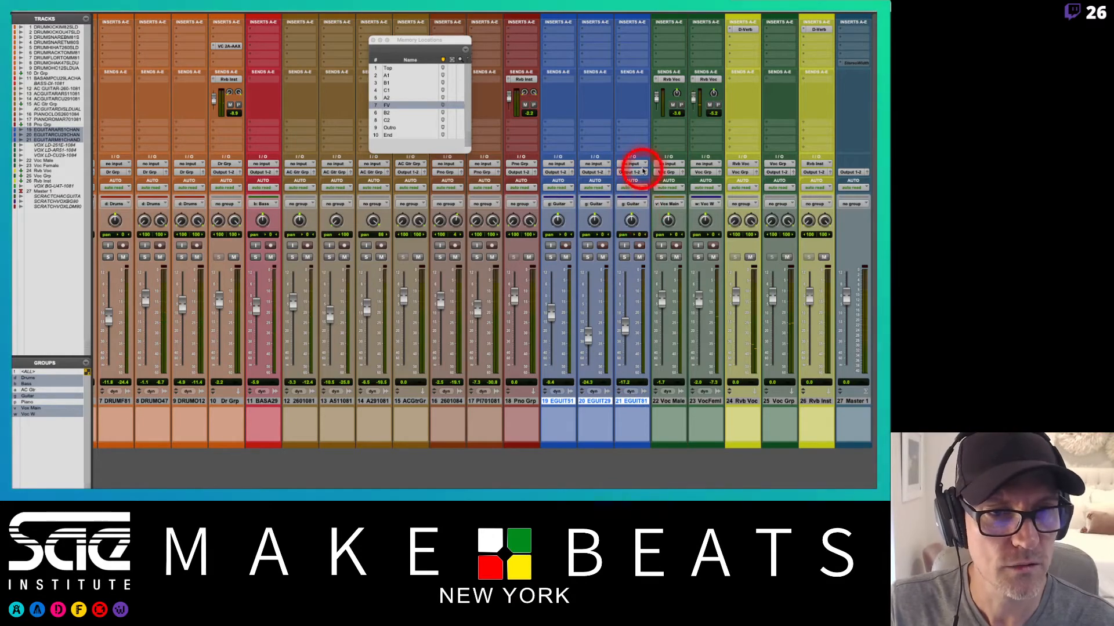
click(631, 173)
click(636, 199)
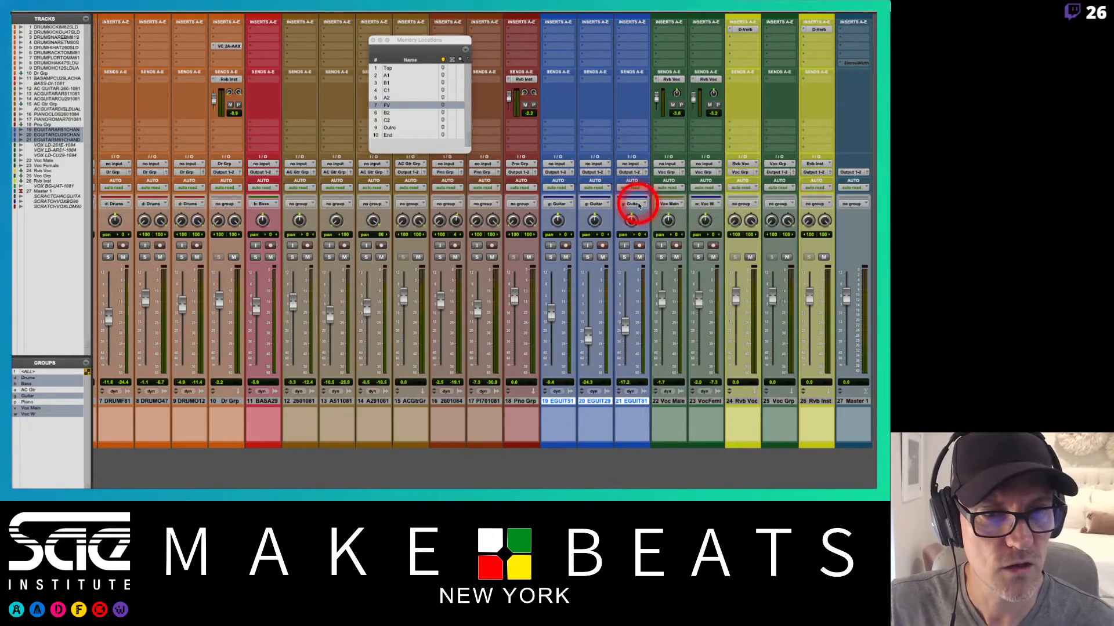
text(E)
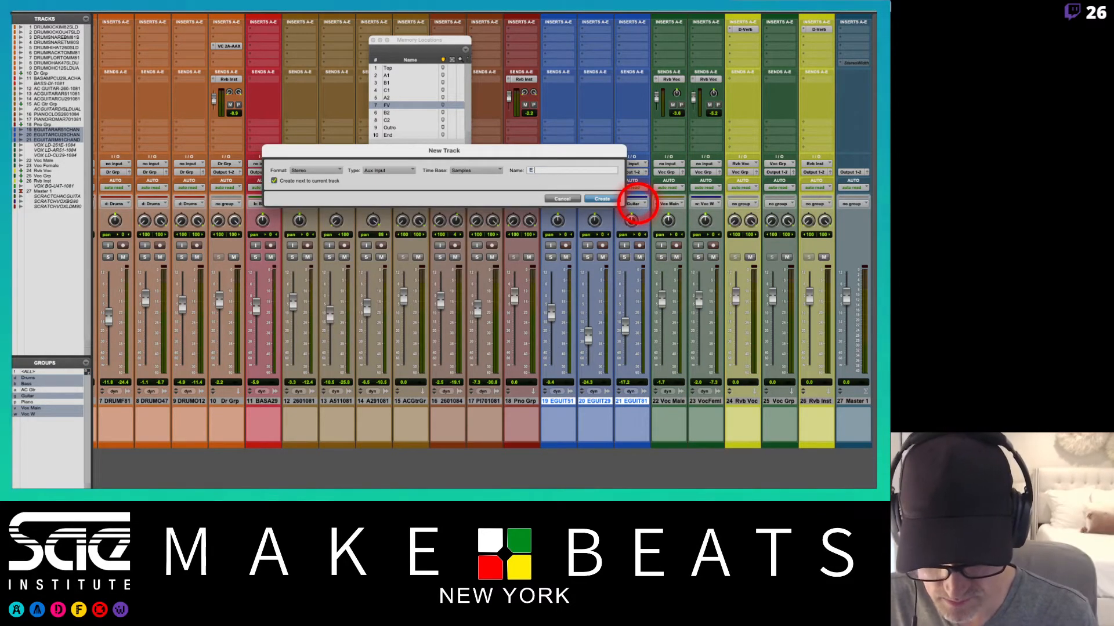
text( Gtr Grp)
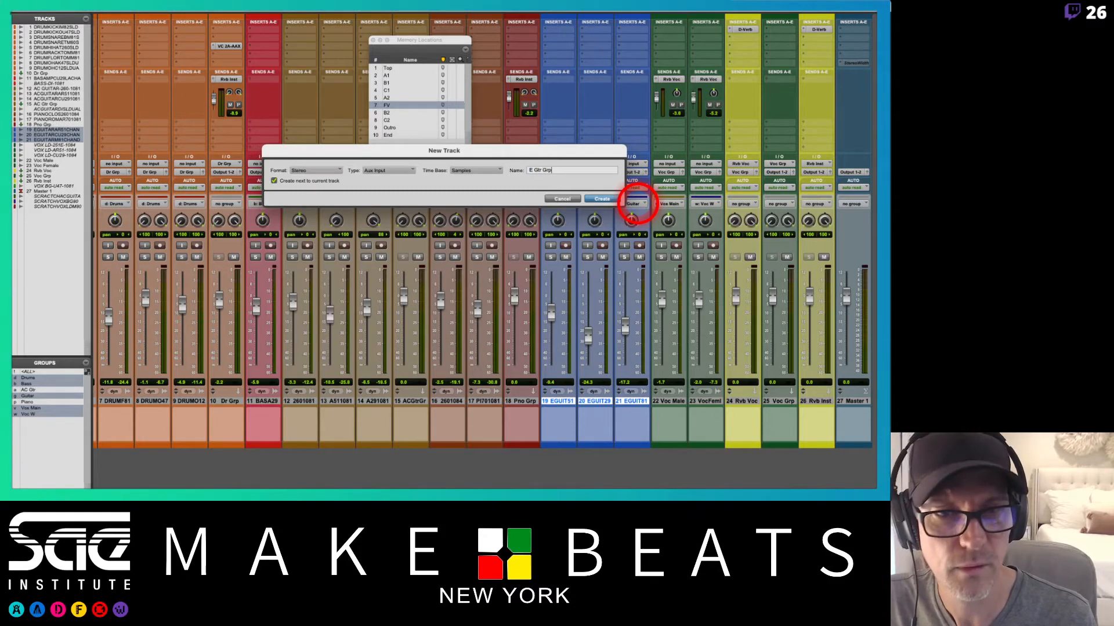
key(Return)
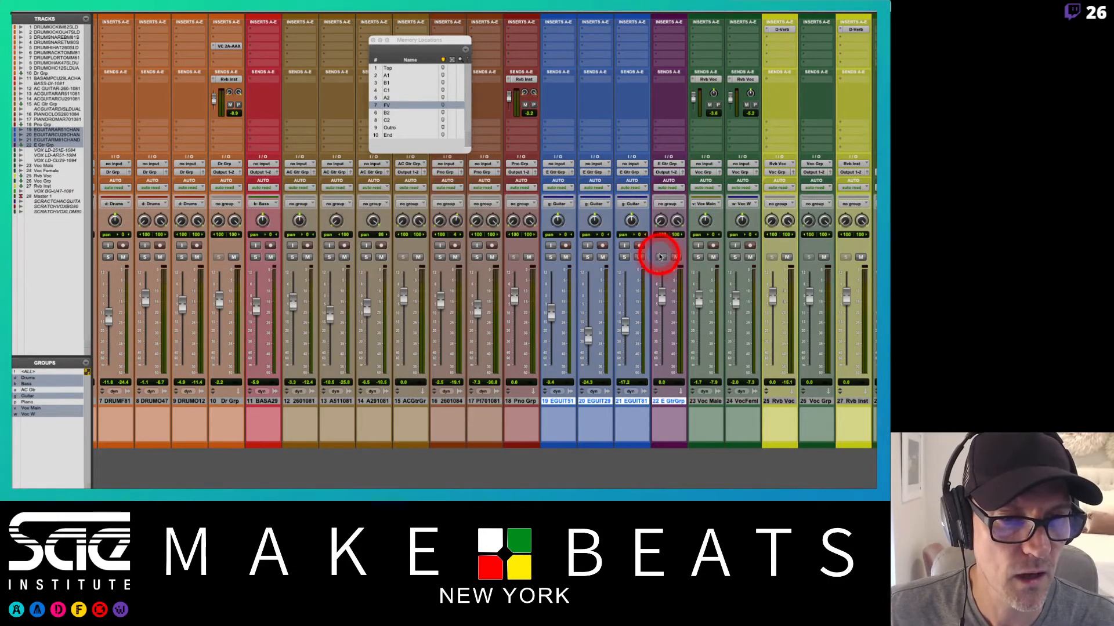
Step: Solo-safe E Gtr Grp and copy the Rvb Inst send from Pno Grp onto it
click(659, 257)
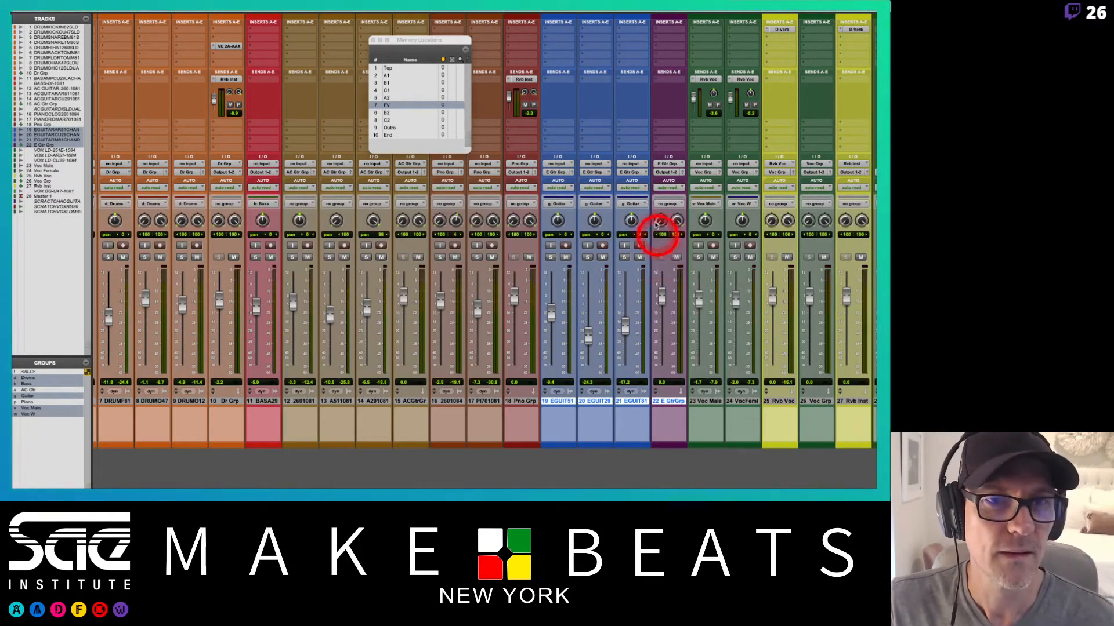
click(523, 80)
drag(522, 80, 680, 84)
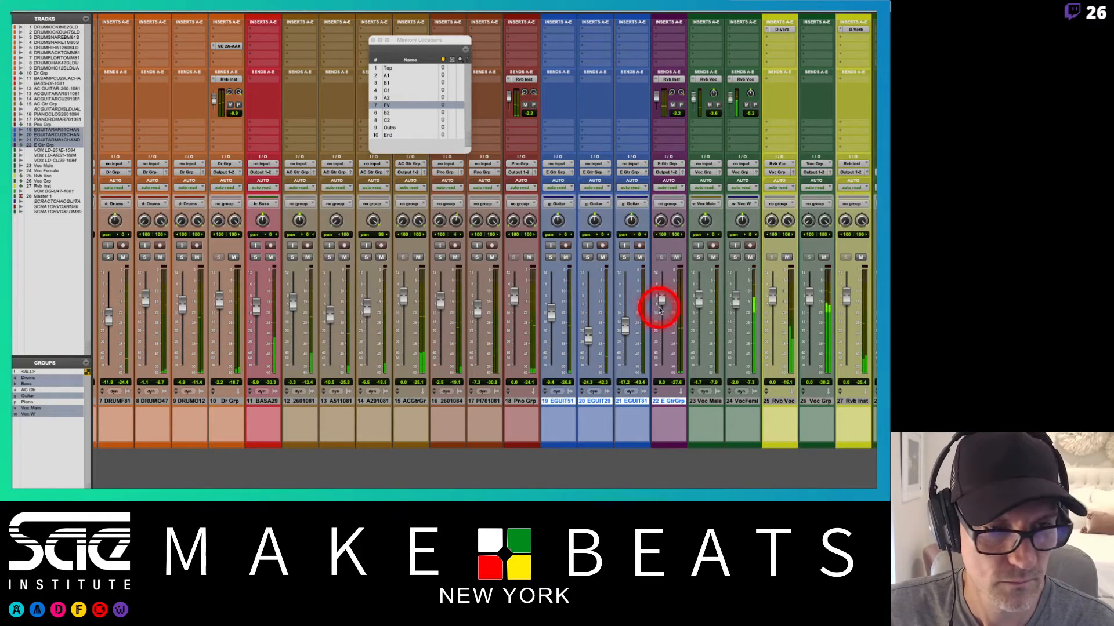
Step: Play from the B1 marker in the Edit window and shift the Memory Locations window slightly lower over the Mix window
key(super+equal)
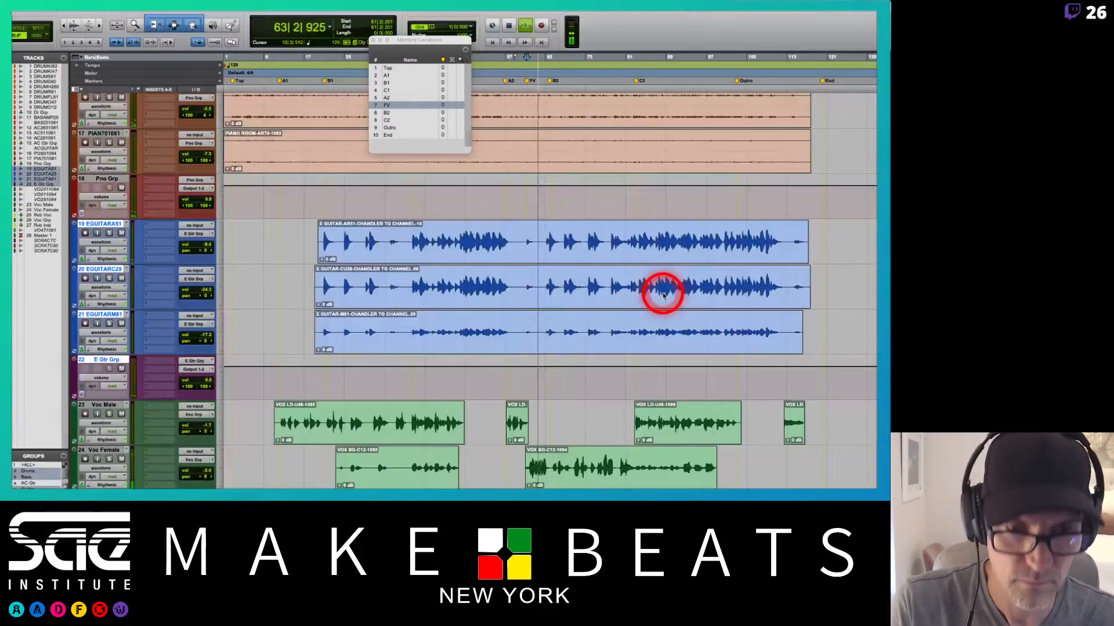
key(space)
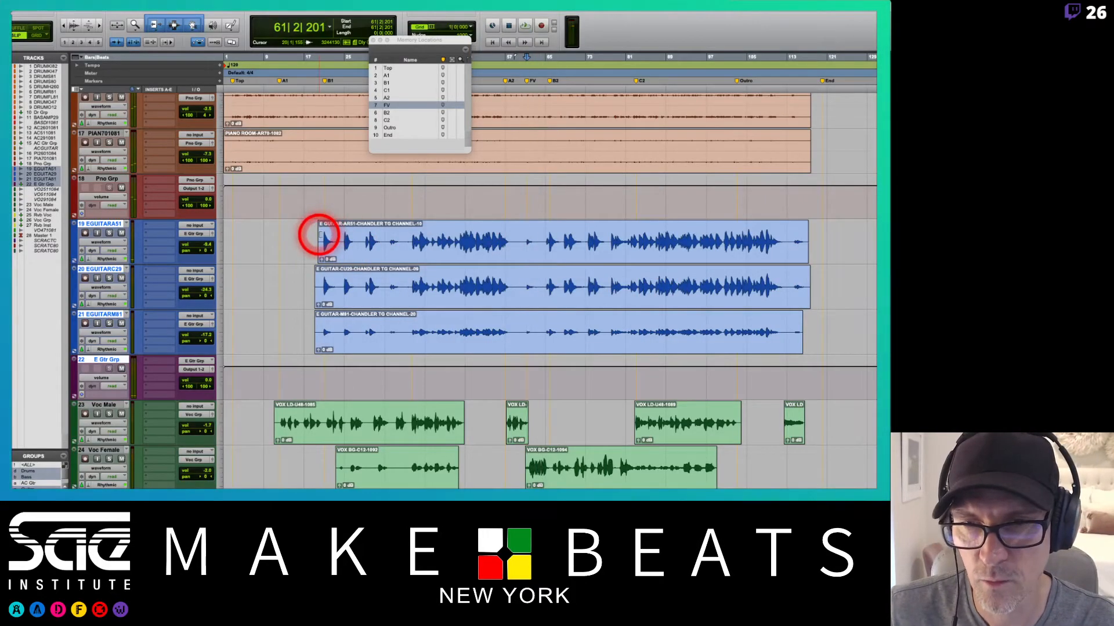
click(327, 81)
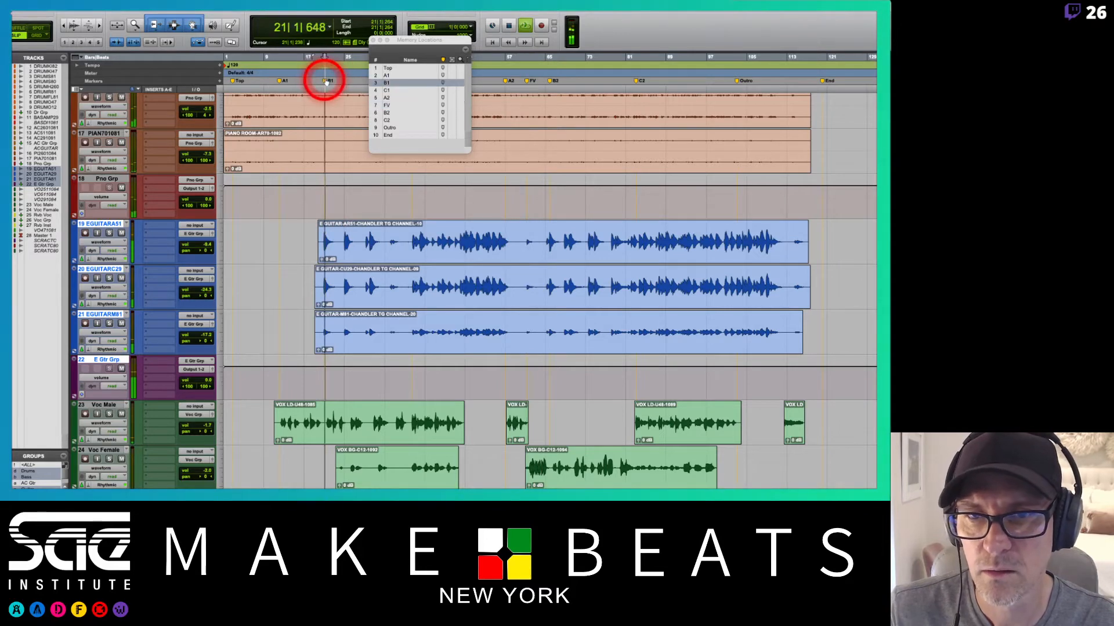
key(super+equal)
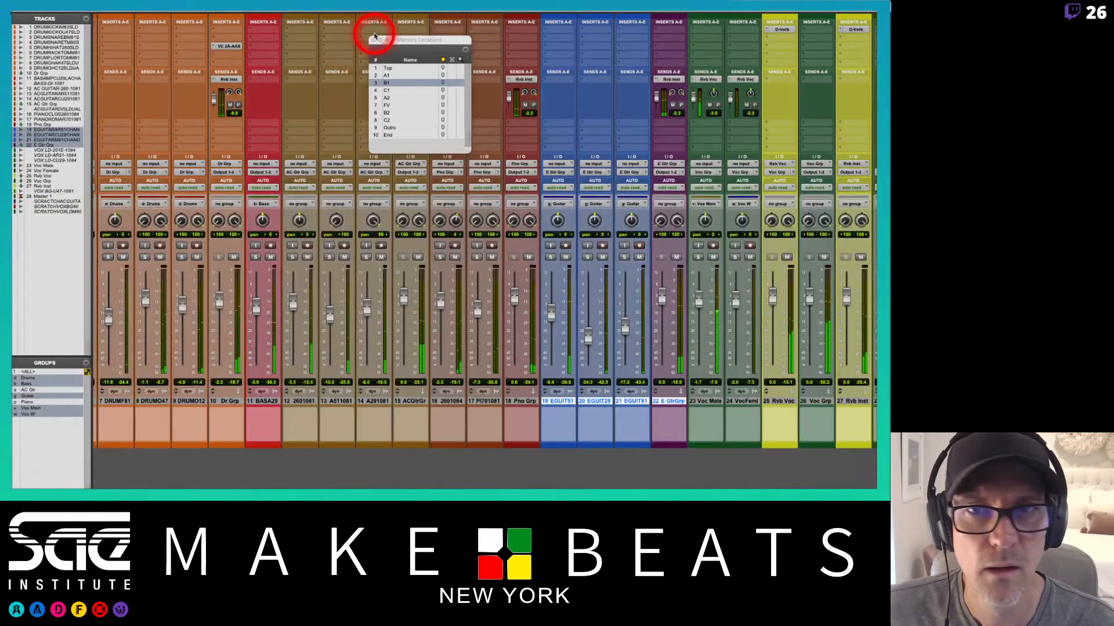
drag(398, 42, 387, 76)
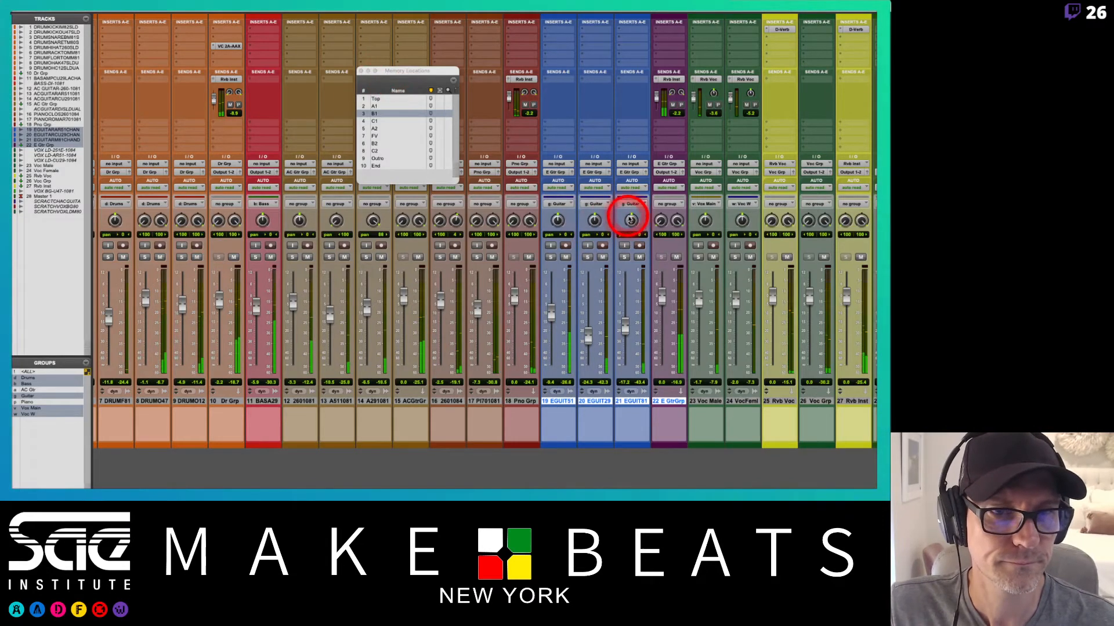
Step: Pan EGUIT81 to 100 and EGUIT29 to about 88, and raise EGUIT29 to -17.2 dB with the Guitar group disabled
drag(630, 220, 592, 224)
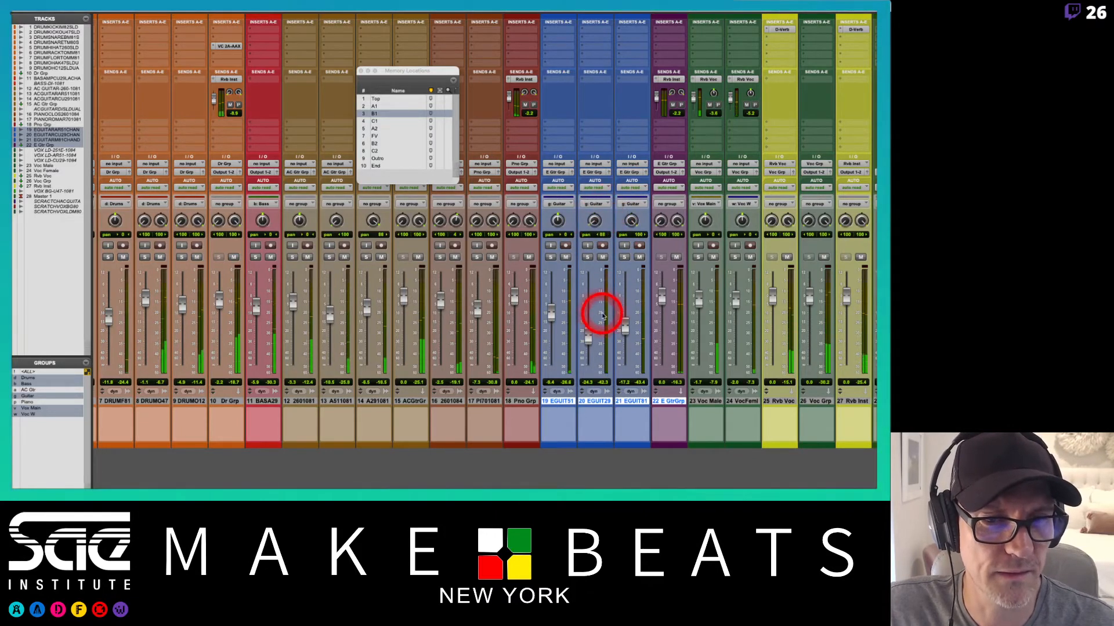
drag(588, 337, 593, 321)
key(g)
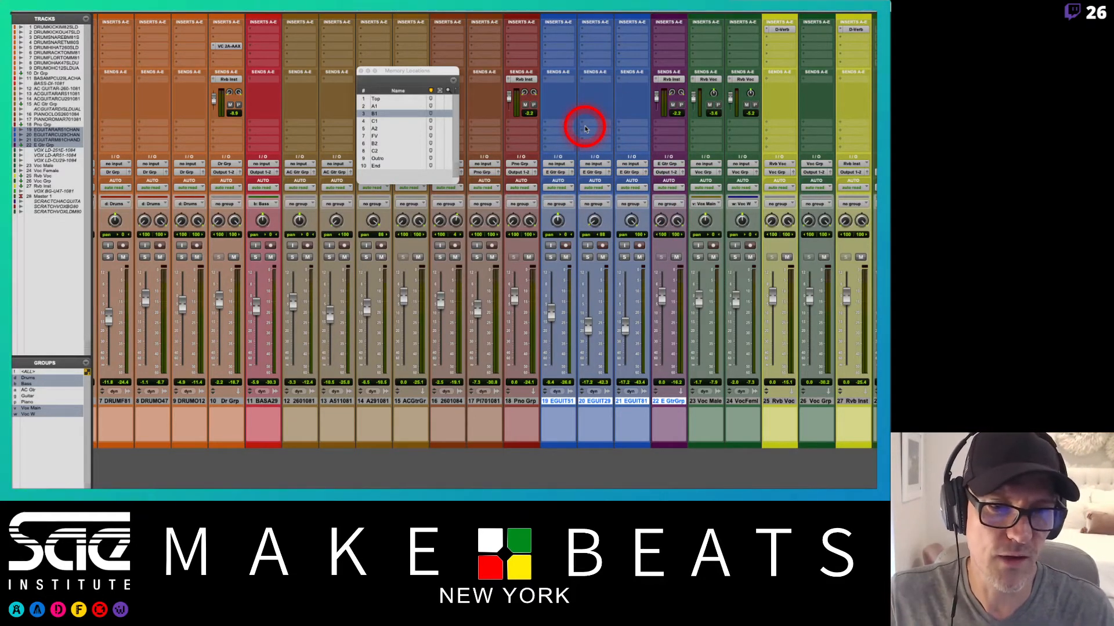
click(596, 400)
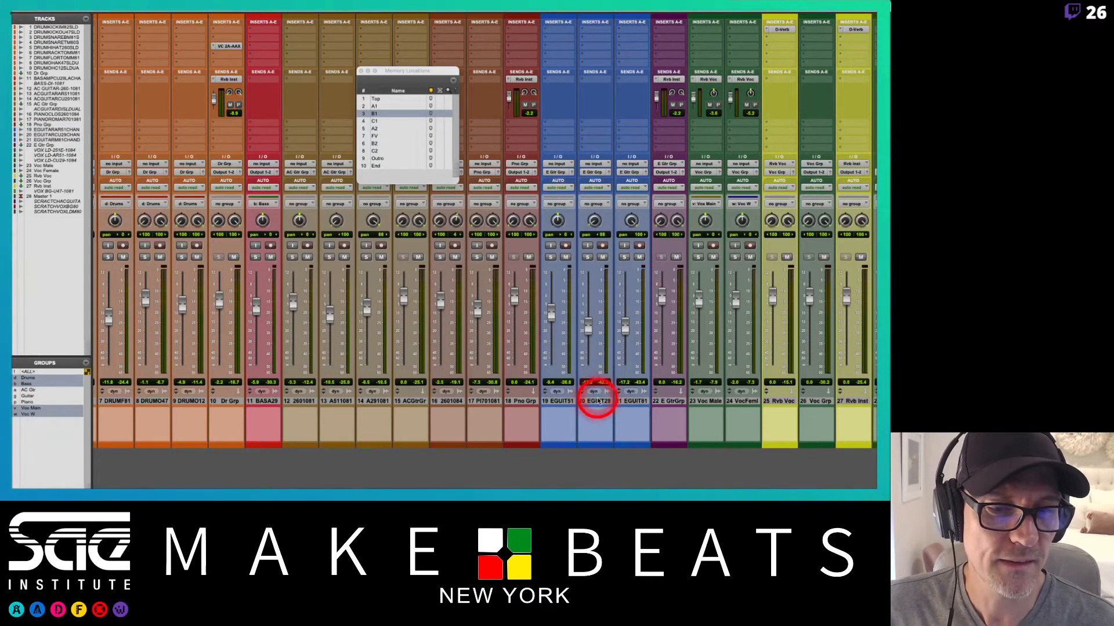
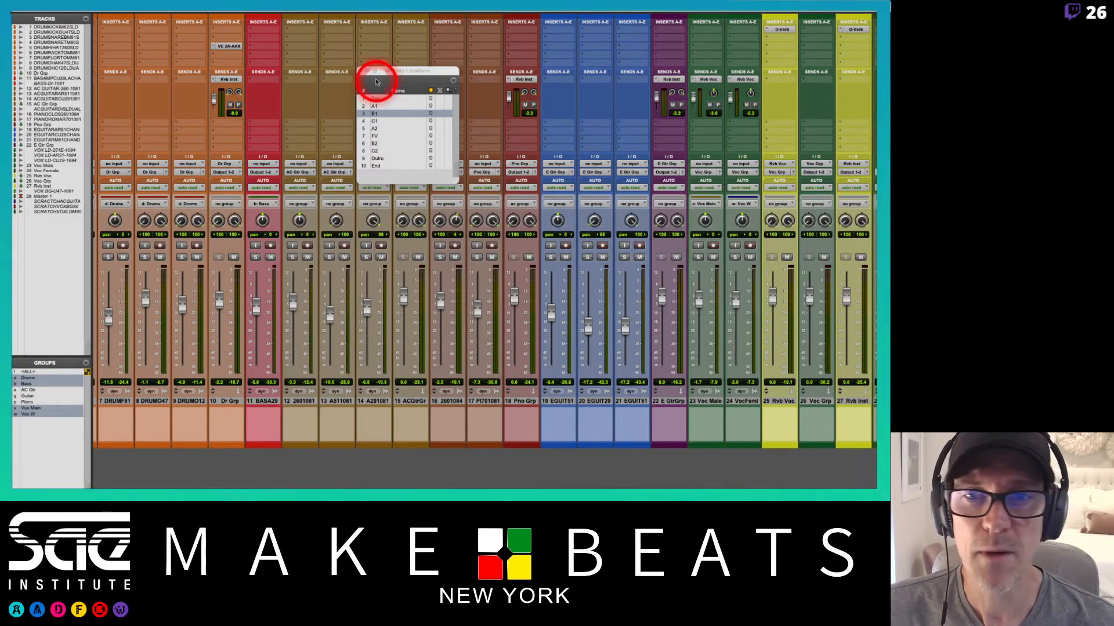
Step: Close the Memory Locations window and create a stereo aux input track named Dly Gtr after Rvb Inst
click(360, 72)
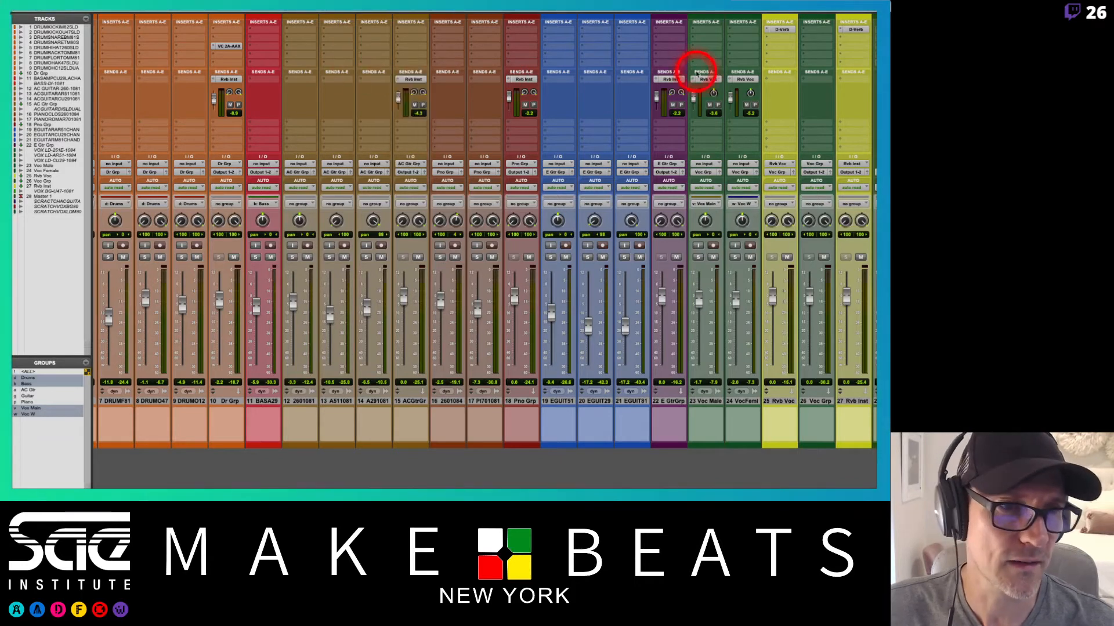
click(858, 402)
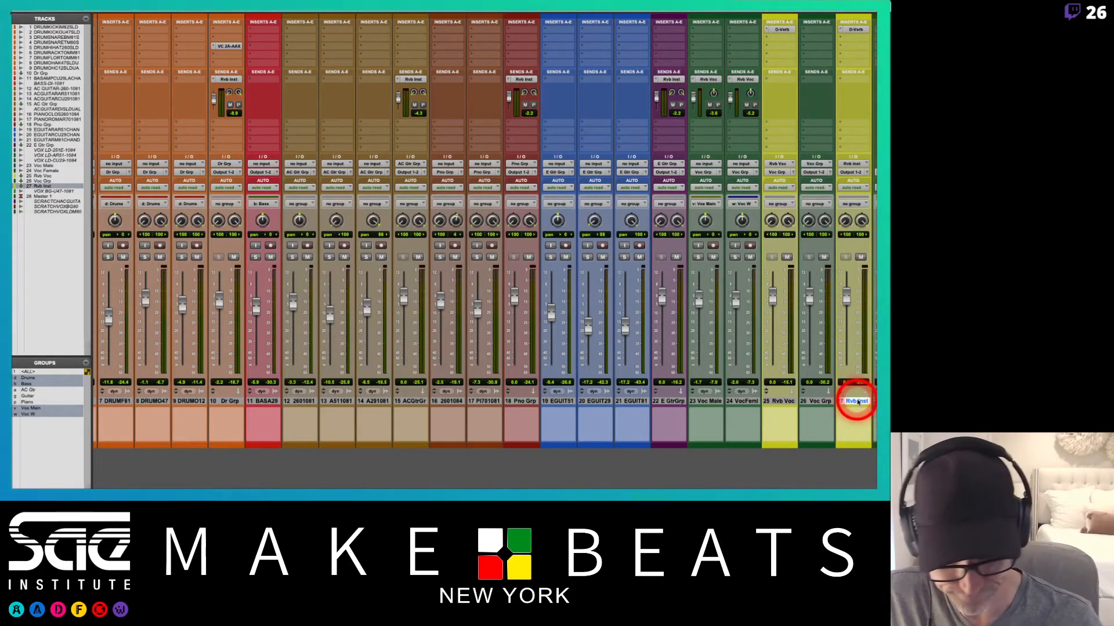
key(shift+super+n)
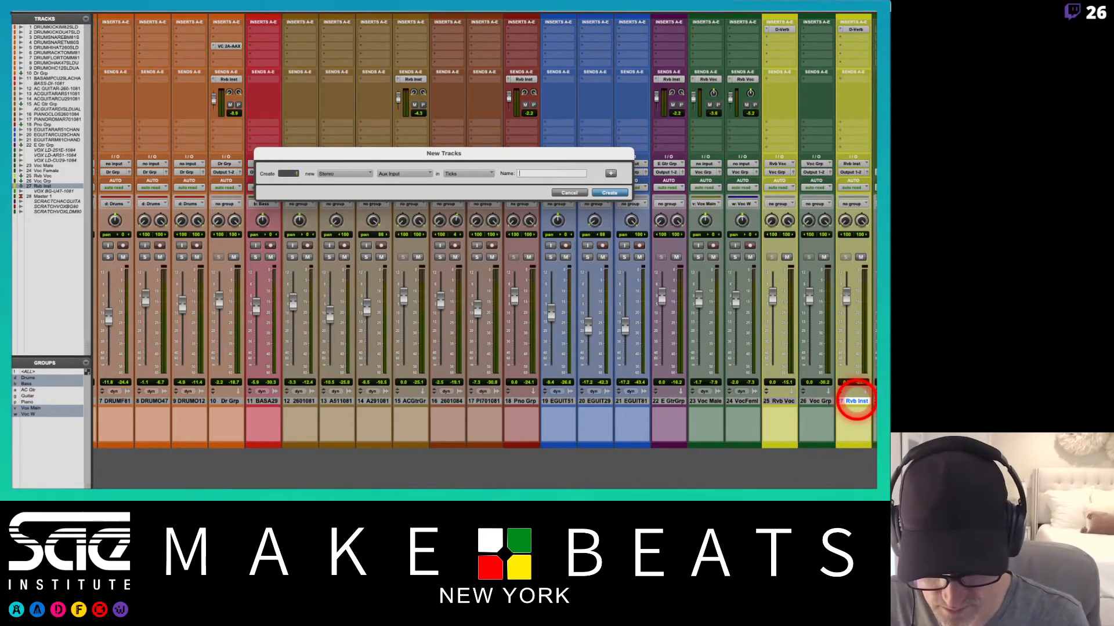
key(Return)
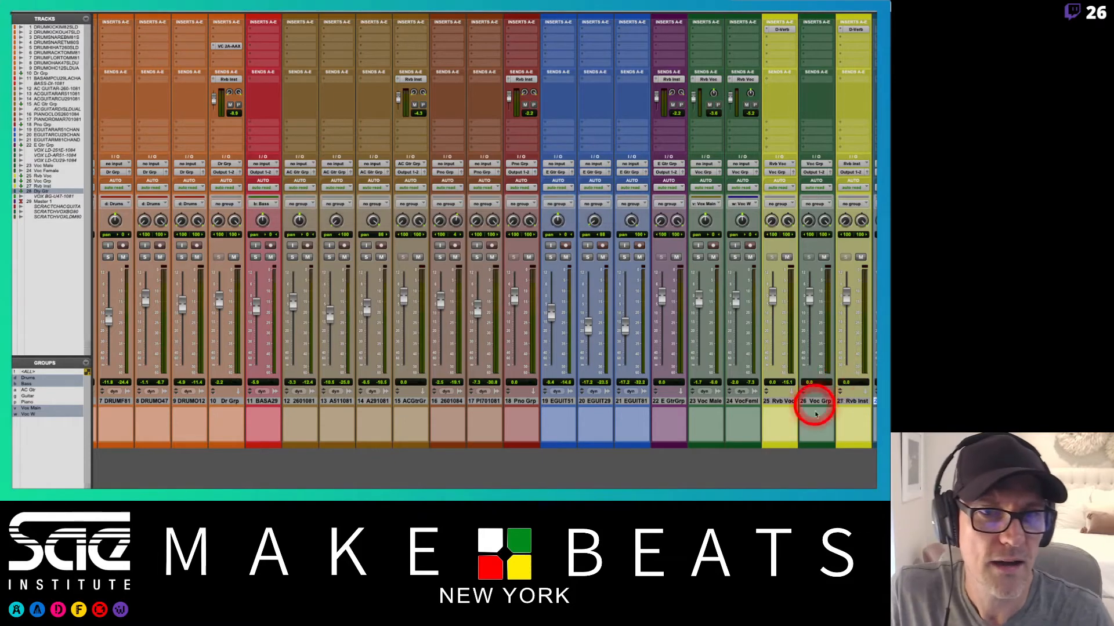
Step: Color the Dly Gtr track yellow to match the reverb returns and close the color palette
scroll(781, 351, right, 3)
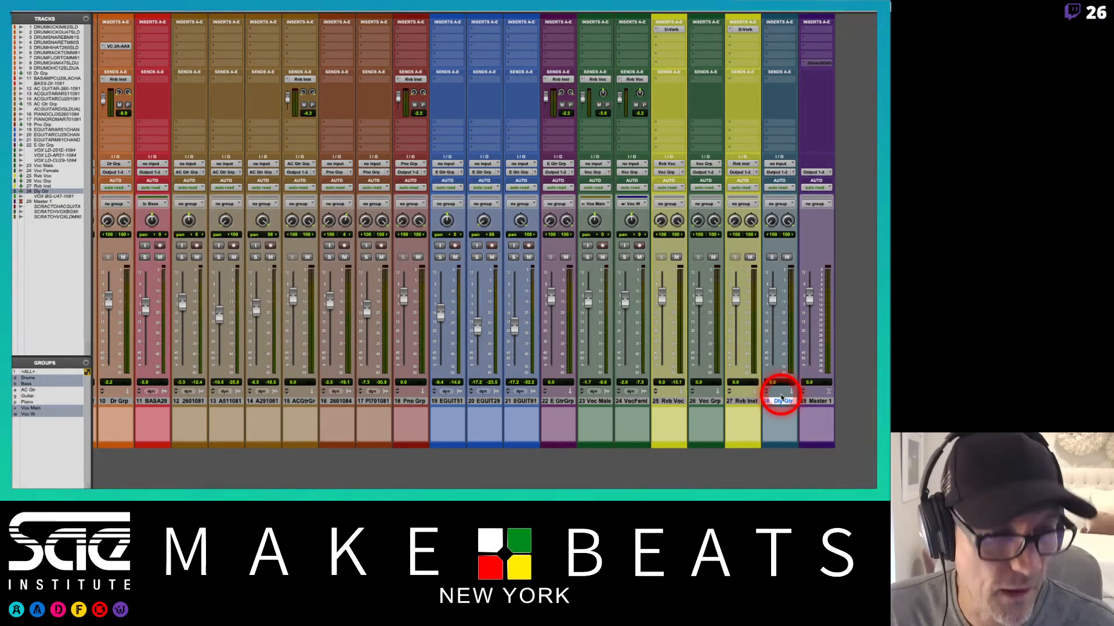
double_click(783, 443)
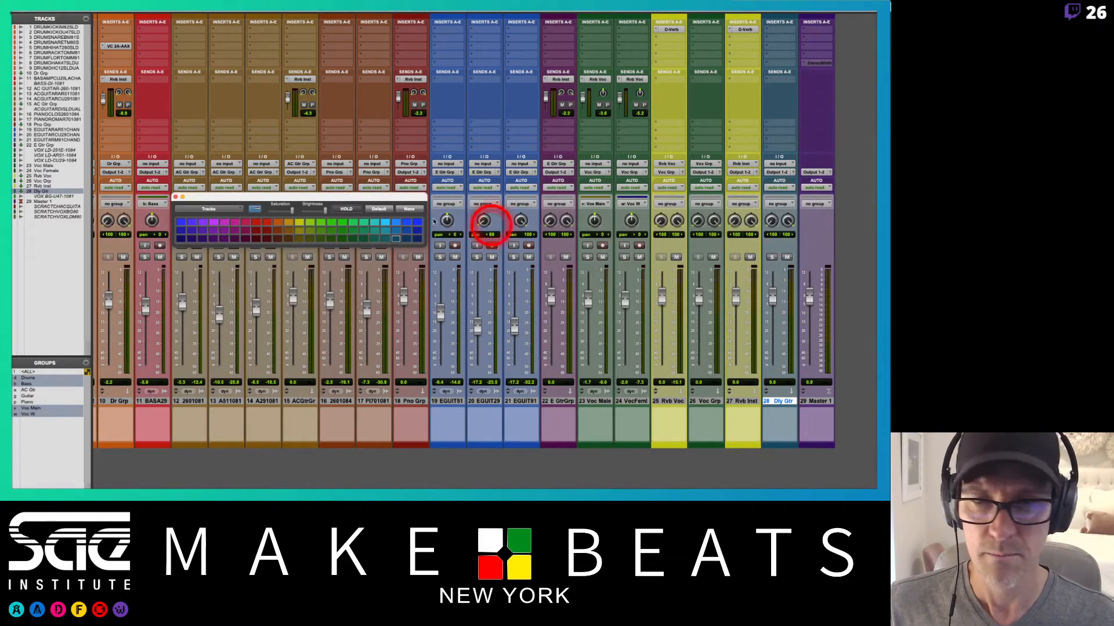
click(299, 222)
click(170, 196)
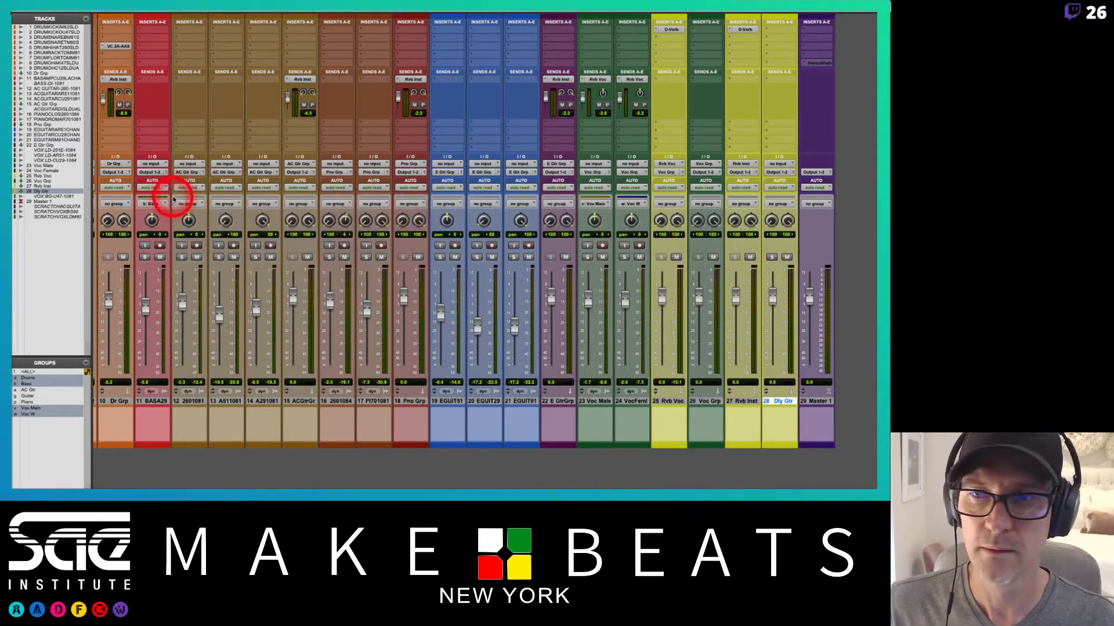
Step: Insert the stereo multichannel H-Delay plug-in in Dly Gtr's first insert slot
click(779, 32)
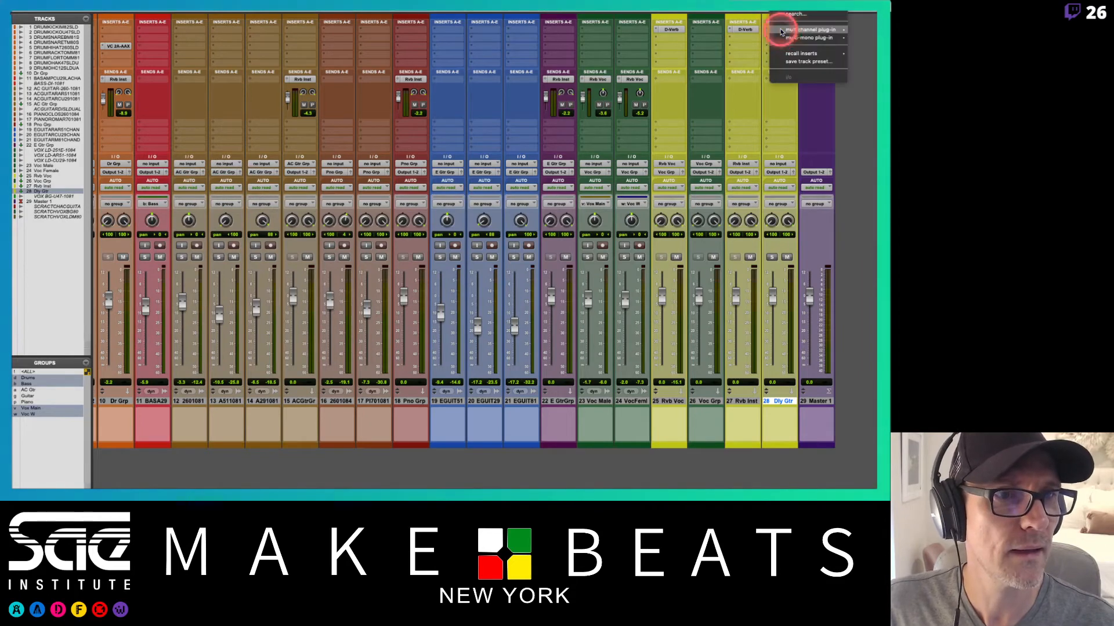
mouse_move(787, 32)
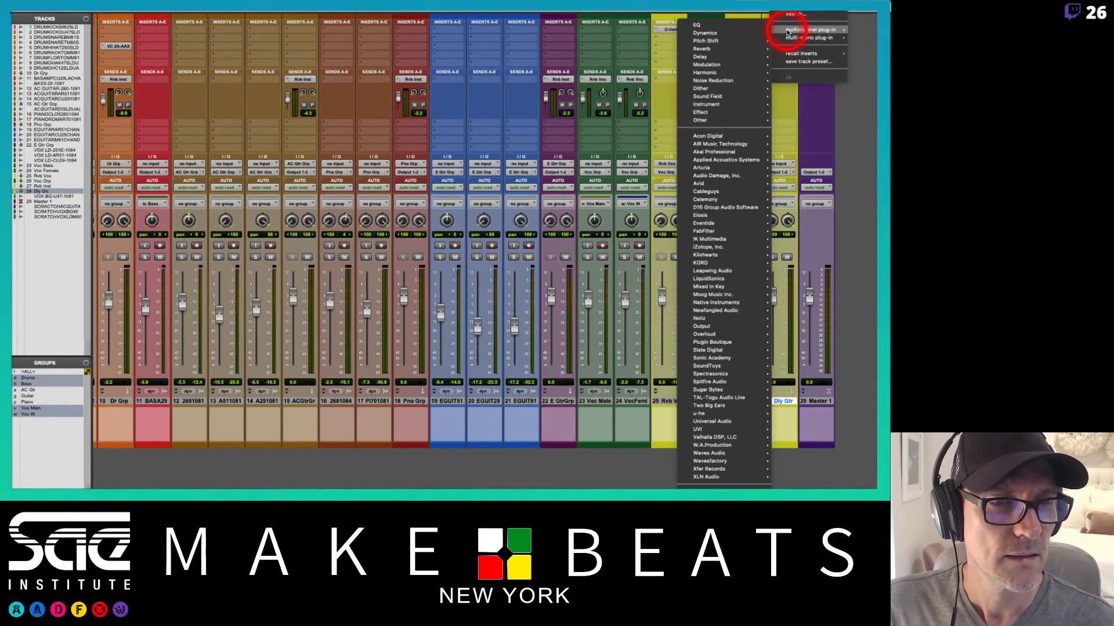
mouse_move(703, 57)
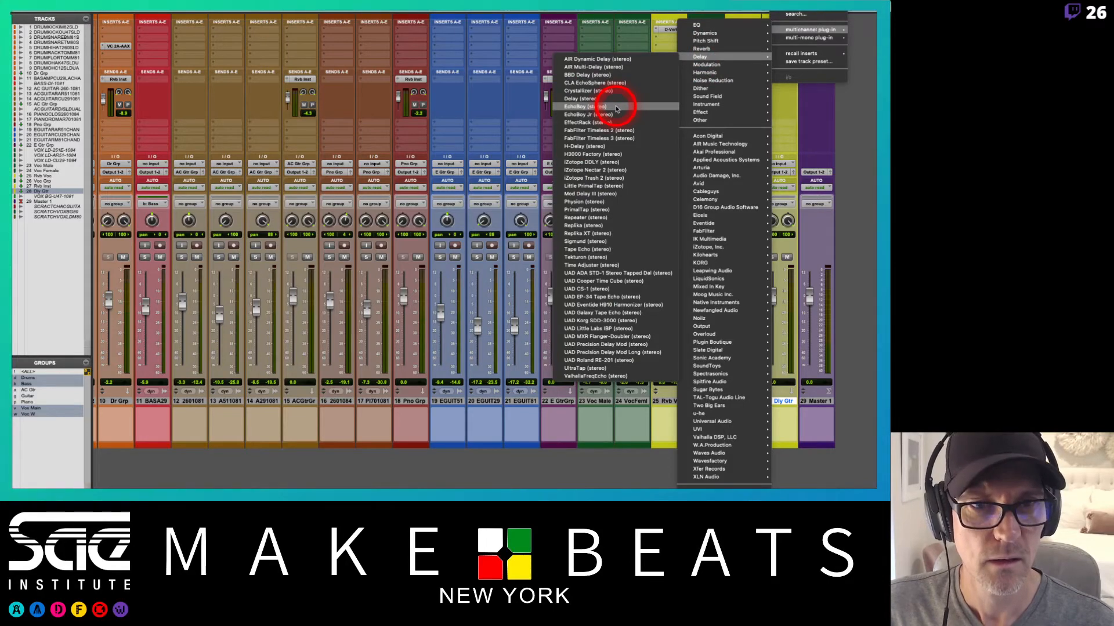
click(600, 148)
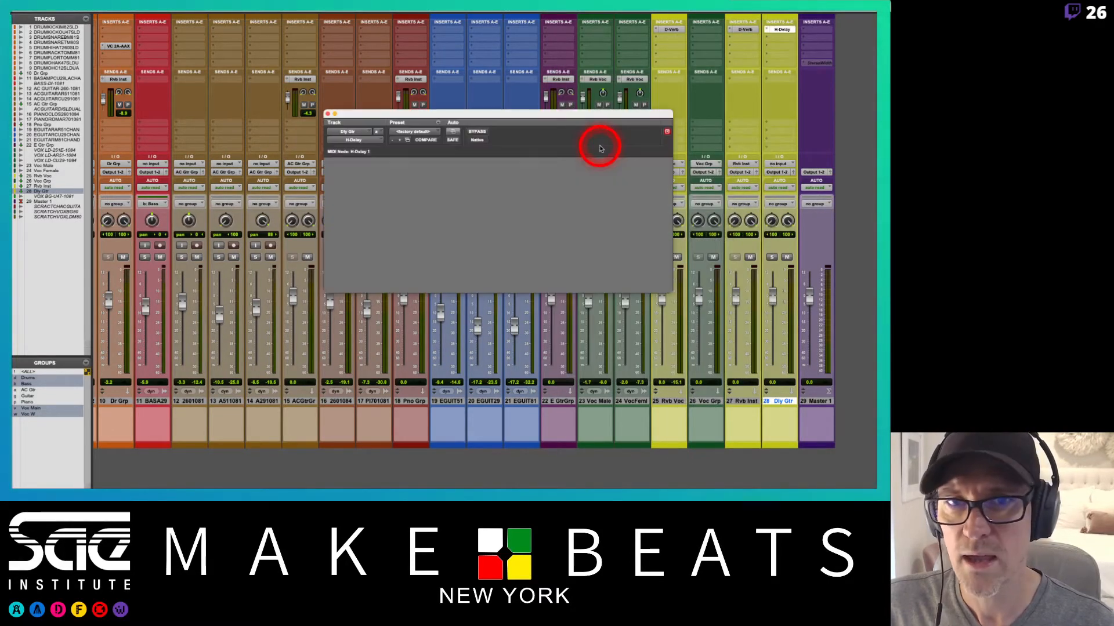
Step: Play the session and try to set the H-Delay time on Dly Gtr by tap tempo while in host mode
drag(579, 110, 567, 98)
click(567, 97)
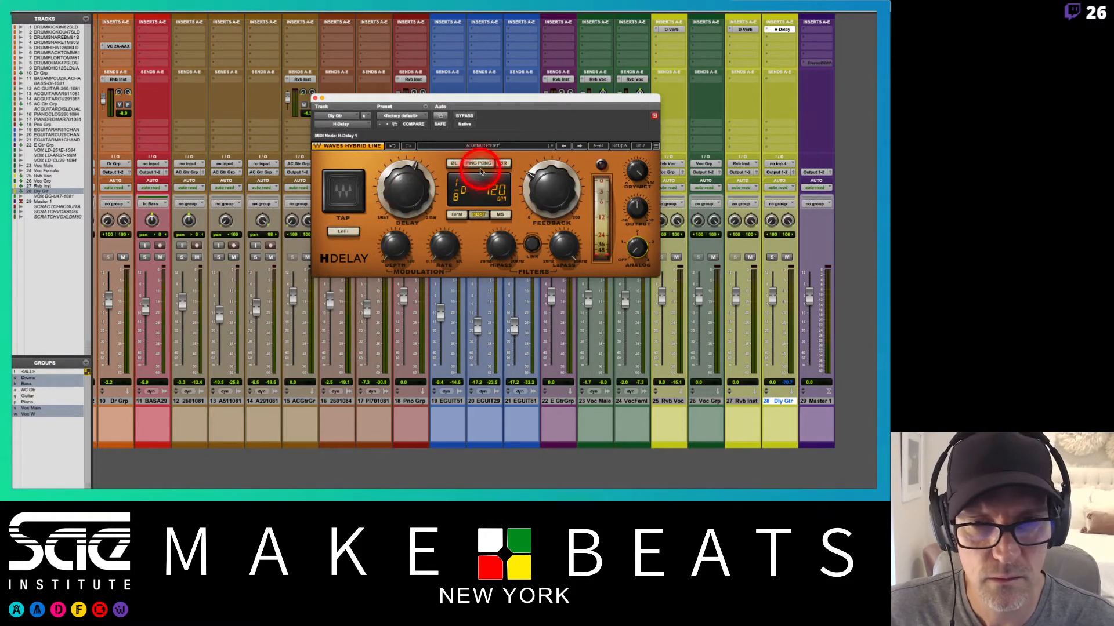
click(347, 194)
click(347, 194)
key(space)
click(347, 194)
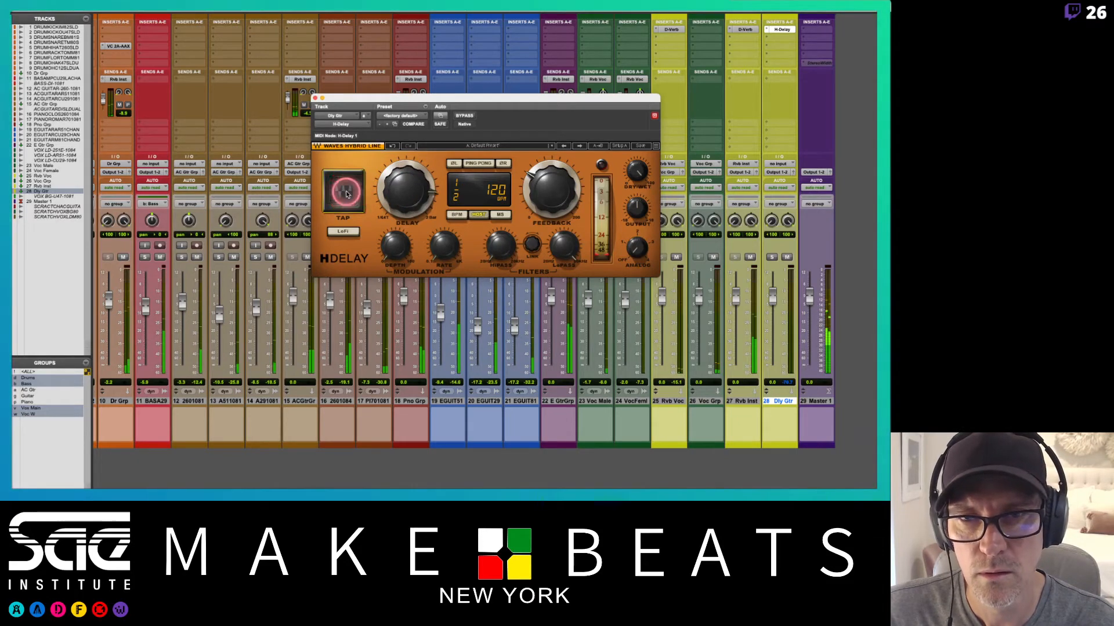
click(347, 194)
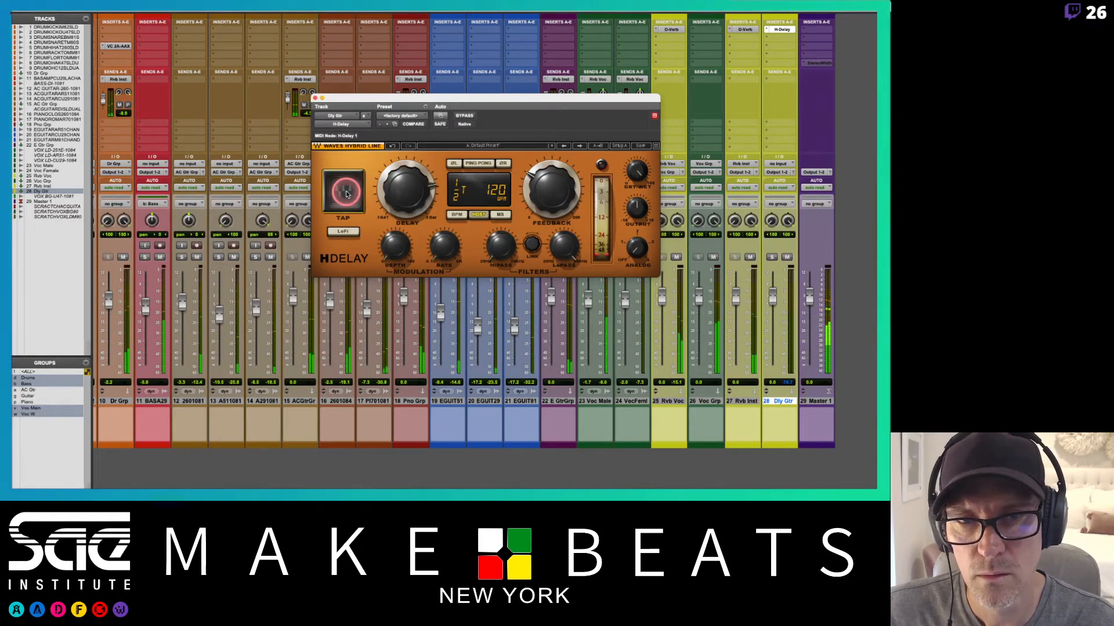
click(347, 194)
click(347, 194)
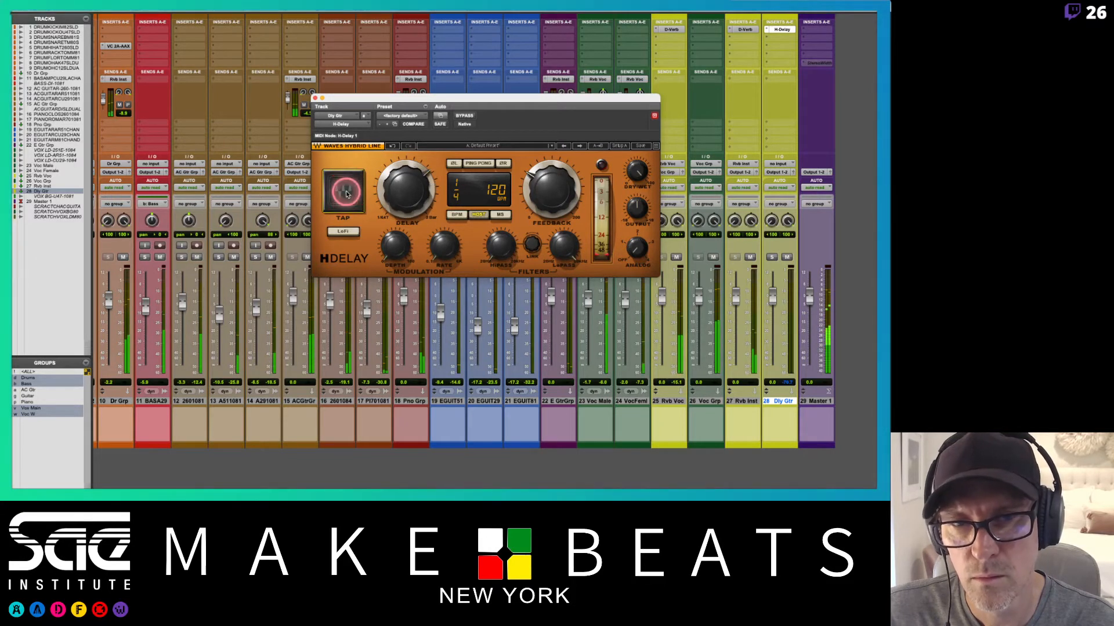
click(346, 194)
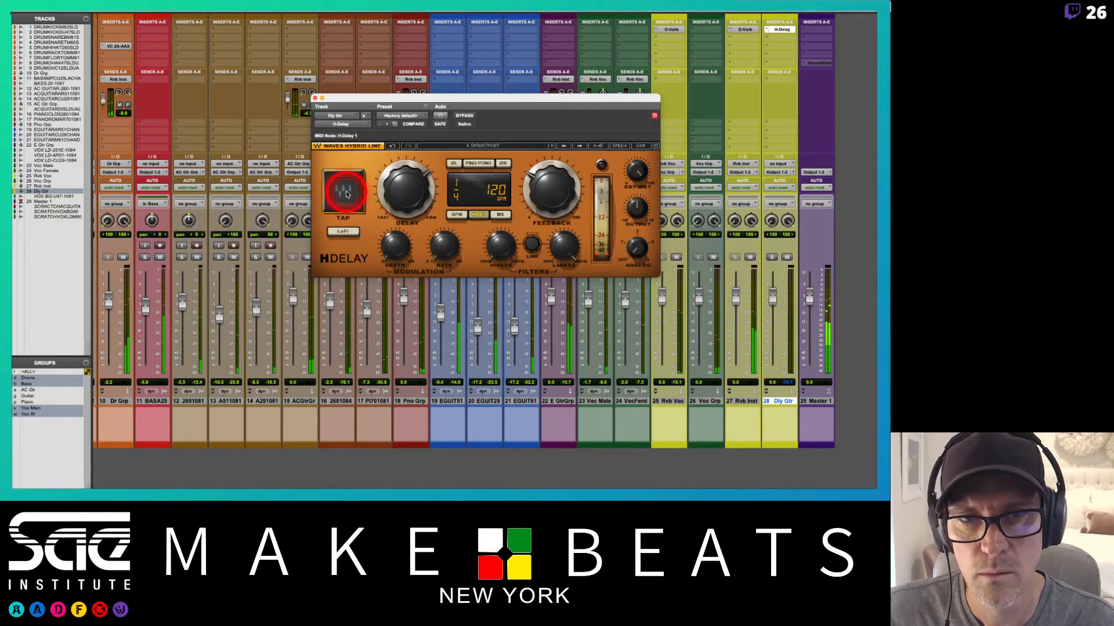
Step: Switch H-Delay to milliseconds mode and set its delay time to 600 ms by tap tempo along with the song
click(477, 216)
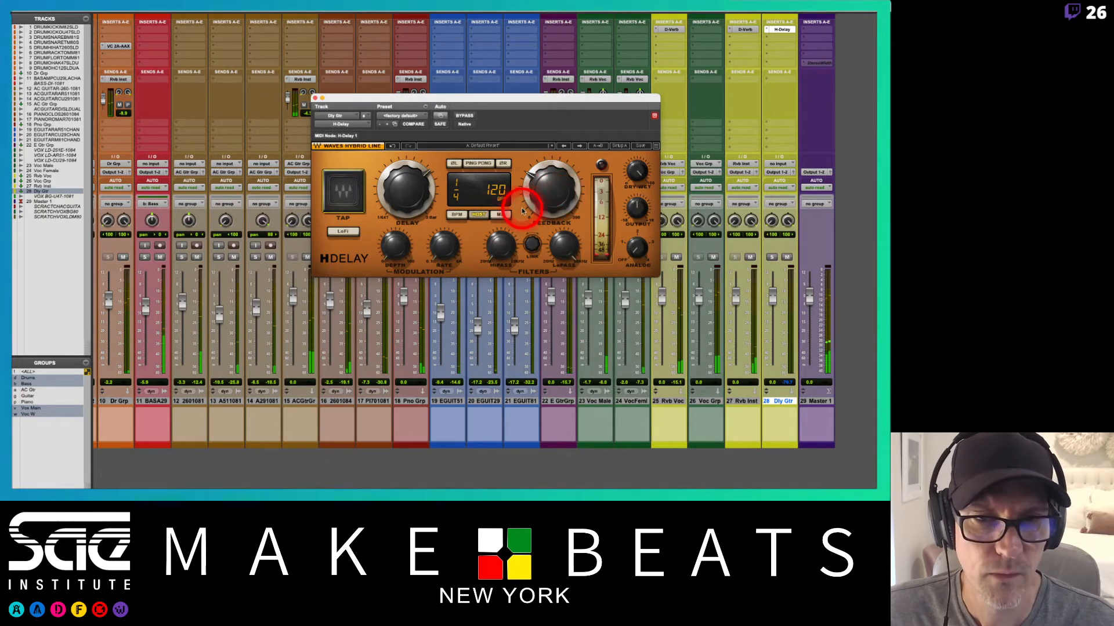
click(499, 215)
click(364, 200)
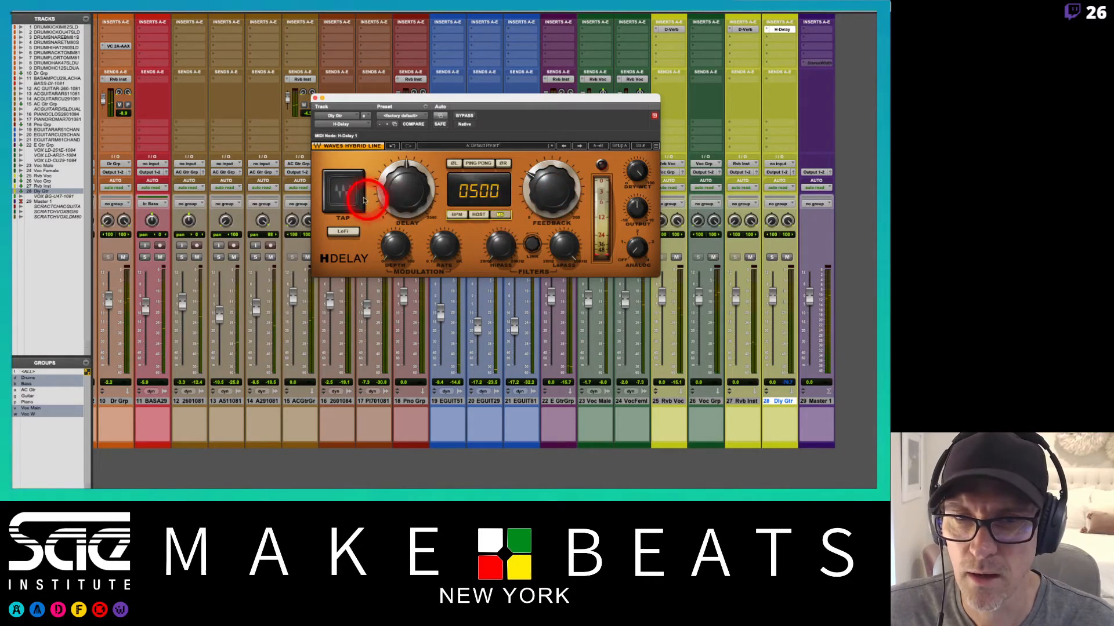
click(352, 196)
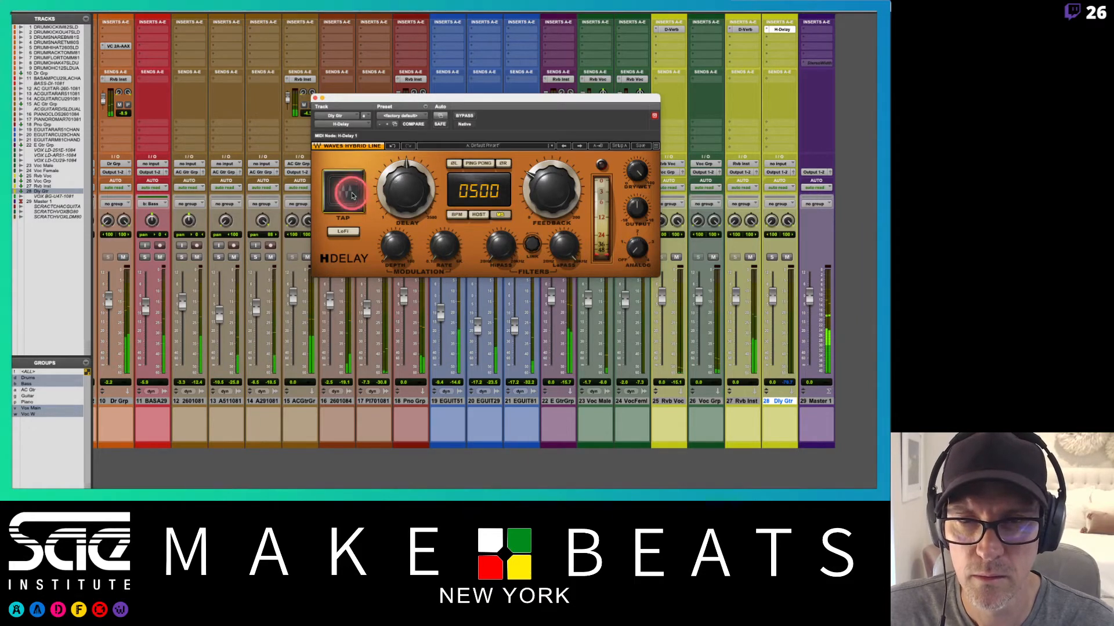
click(352, 195)
click(352, 196)
click(352, 196)
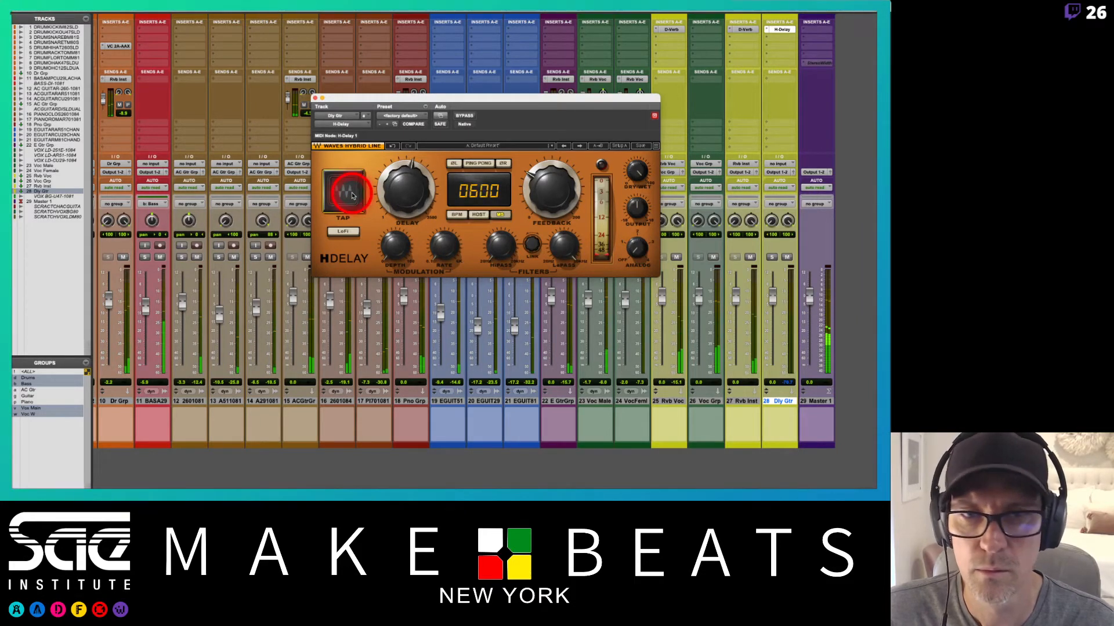
click(352, 196)
click(352, 195)
click(352, 195)
click(352, 196)
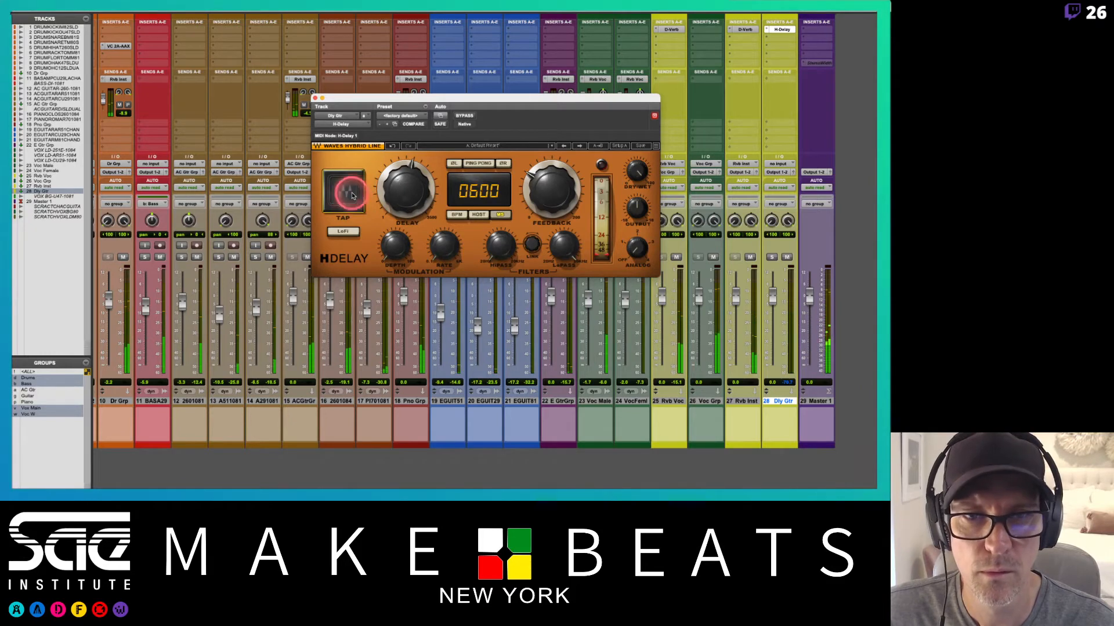
click(352, 196)
click(651, 172)
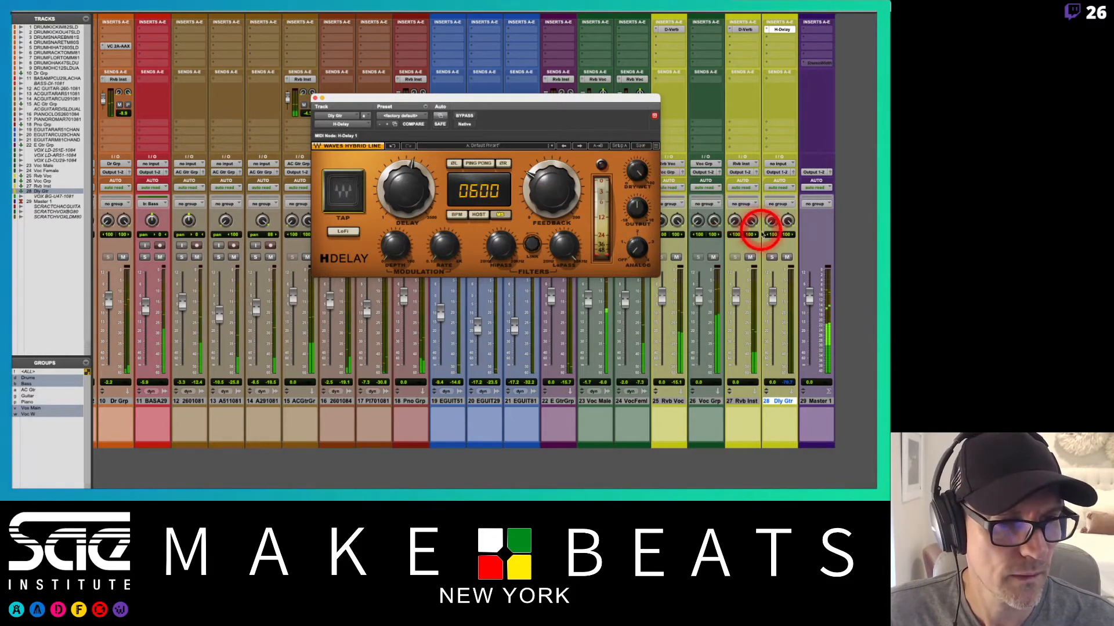
Step: Uncover the mixer channels and add a send from the E Gtr Grp track to the Dly Gtr track
drag(609, 99, 393, 133)
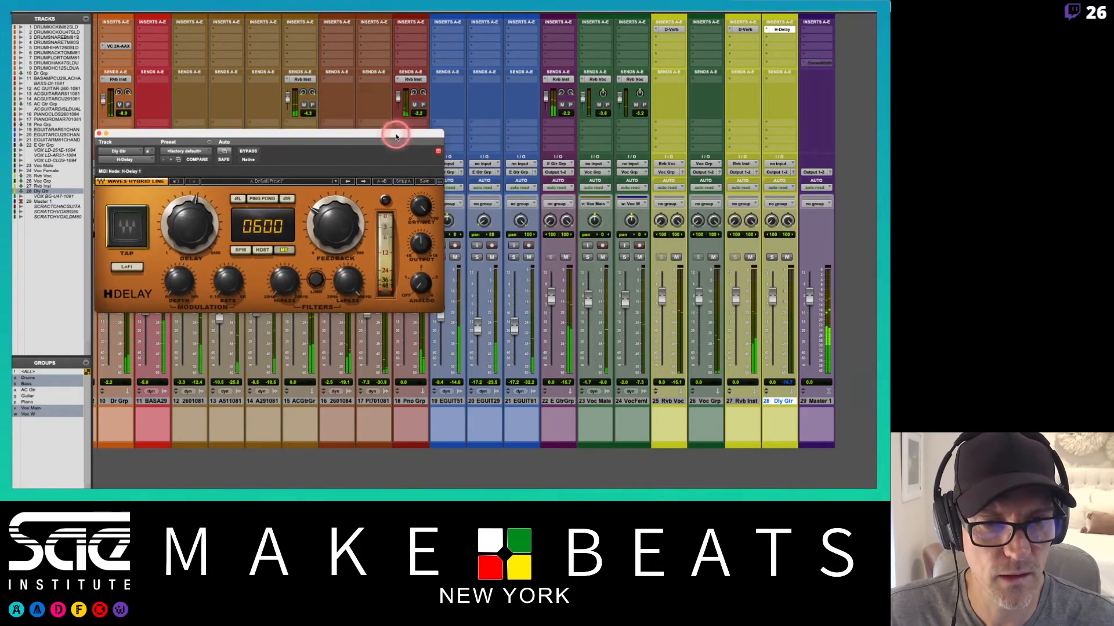
click(559, 112)
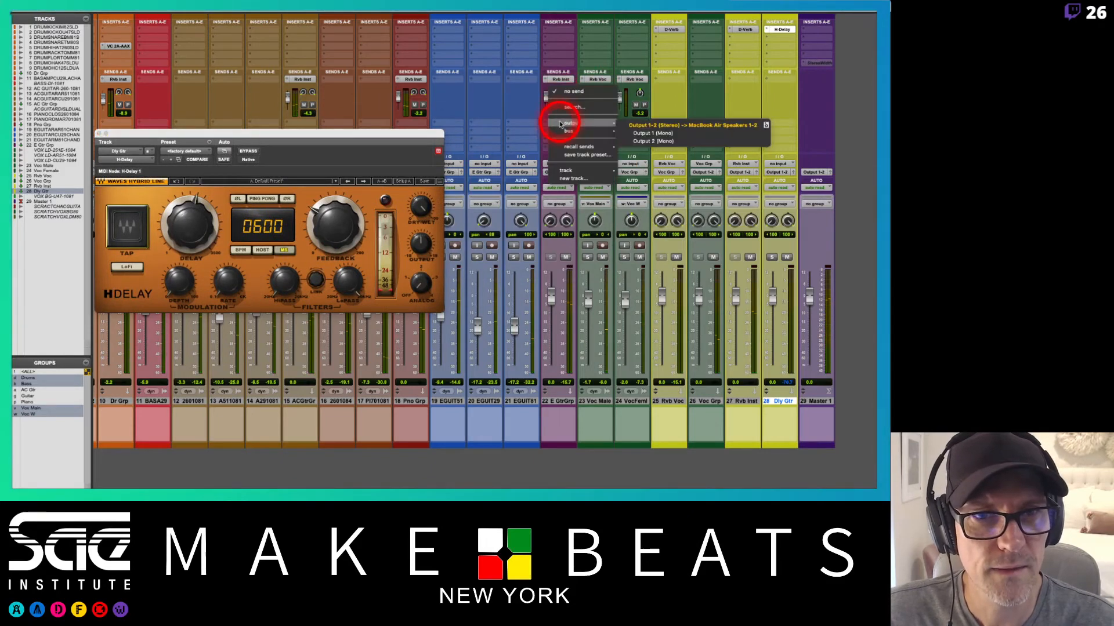
mouse_move(570, 133)
mouse_move(571, 170)
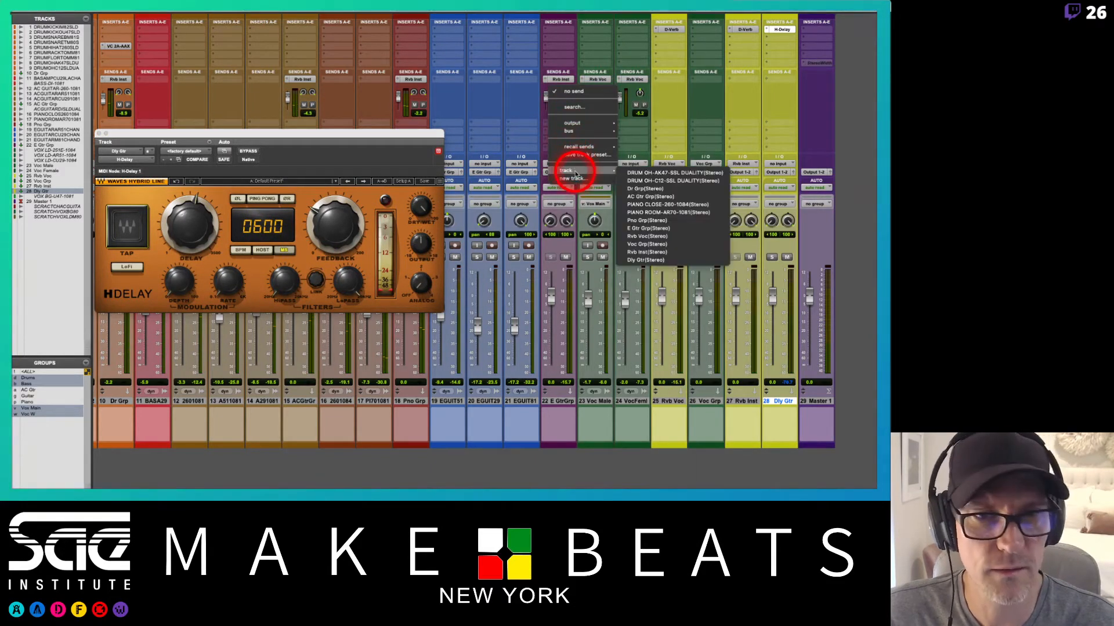
click(649, 259)
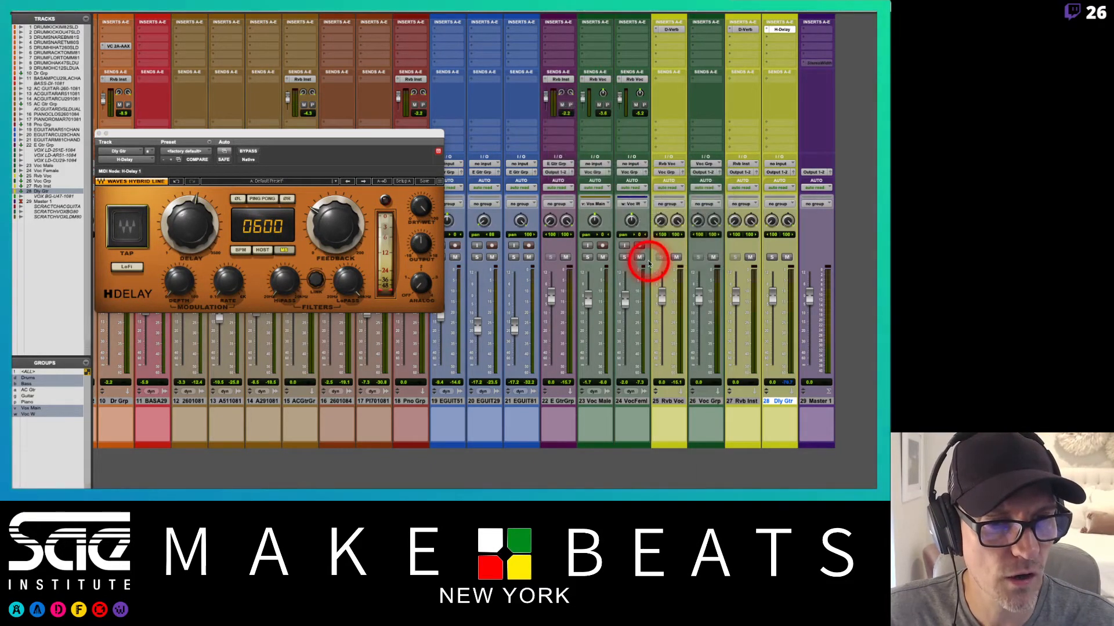
Step: Solo-safe the Dly Gtr track and solo the grouped electric guitar tracks for auditioning the delay
click(773, 258)
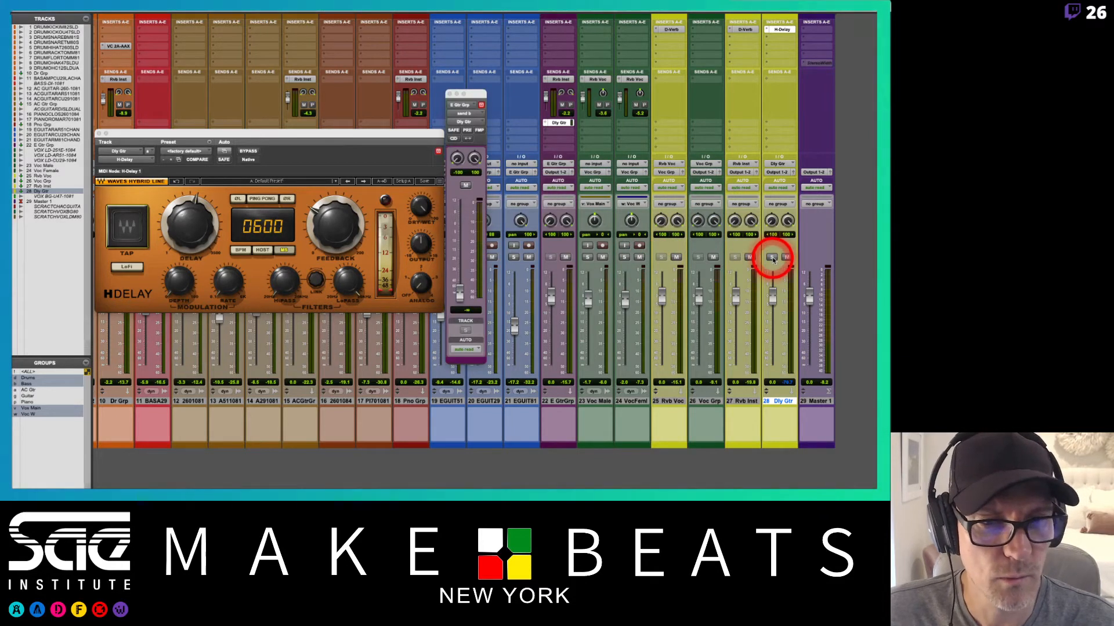
click(626, 259)
click(521, 260)
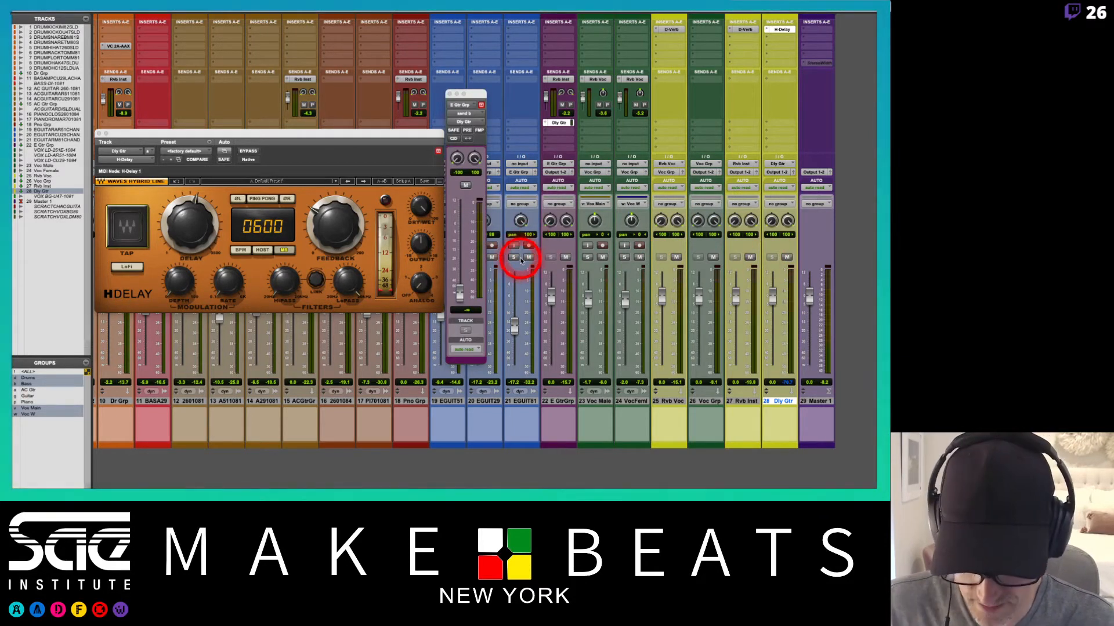
click(514, 258)
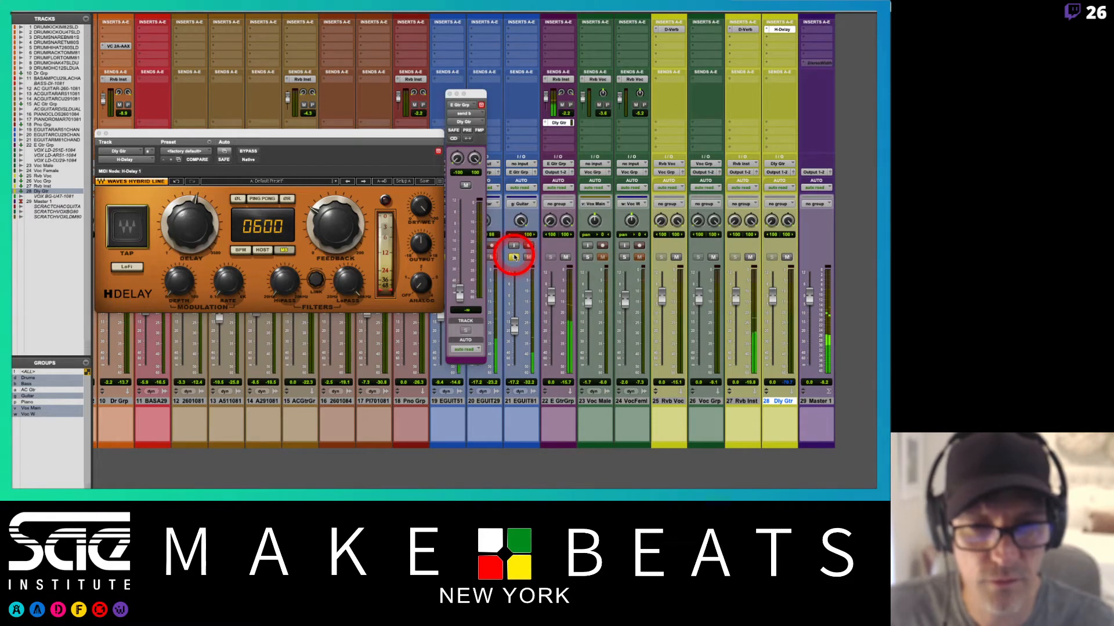
key(space)
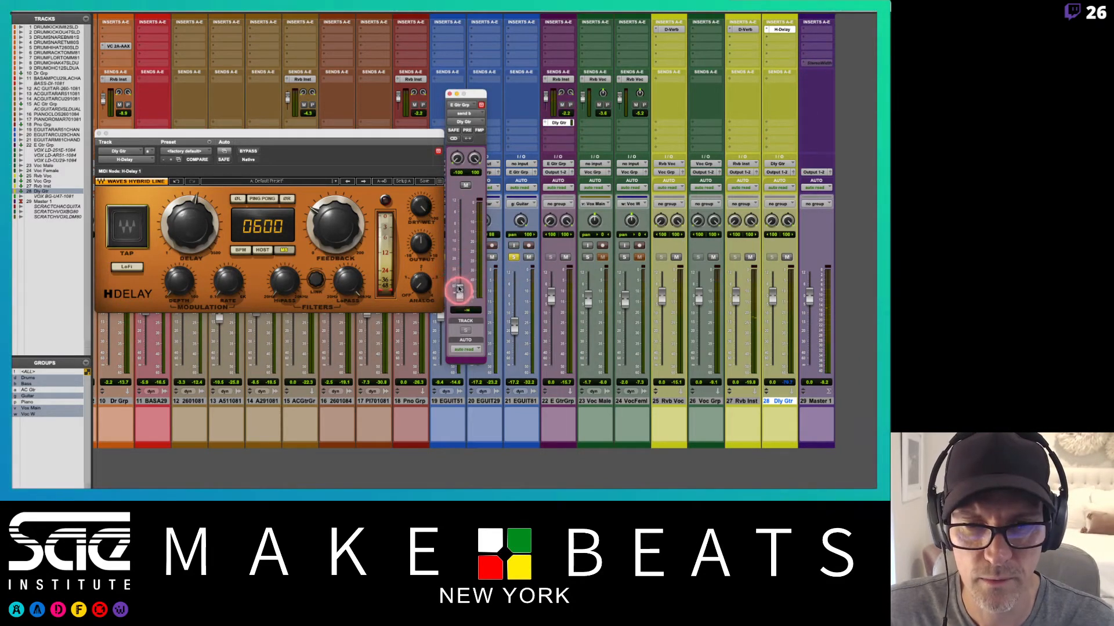
Step: With the E Gtr Grp delay send raised to about -1.1 dB, enable ping pong and lower H-Delay's low-pass filter cutoff
drag(459, 293, 459, 232)
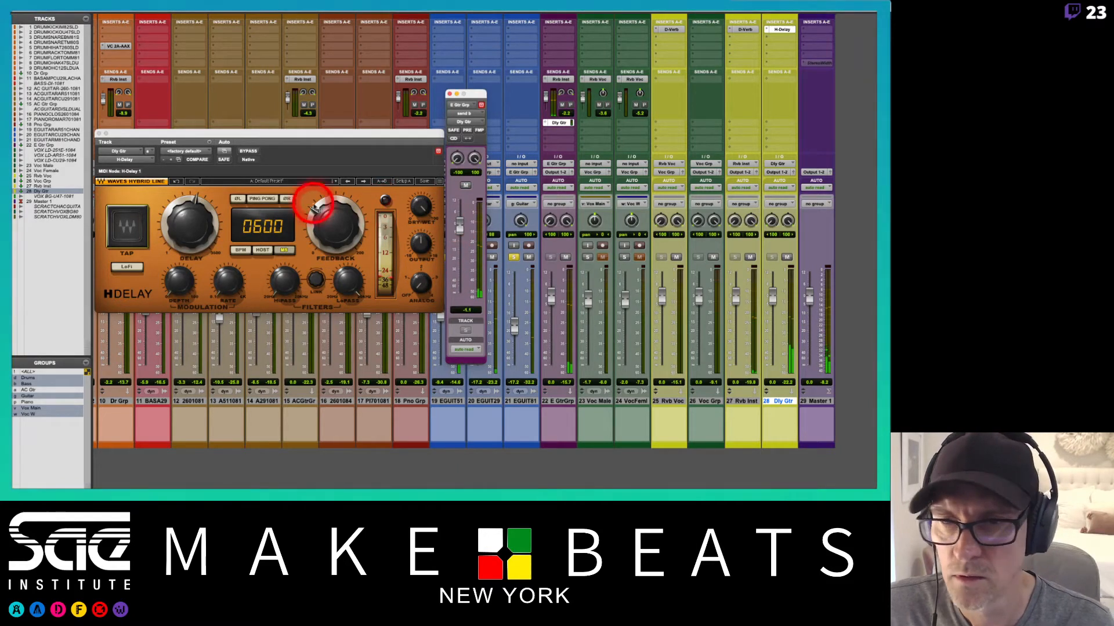
click(263, 198)
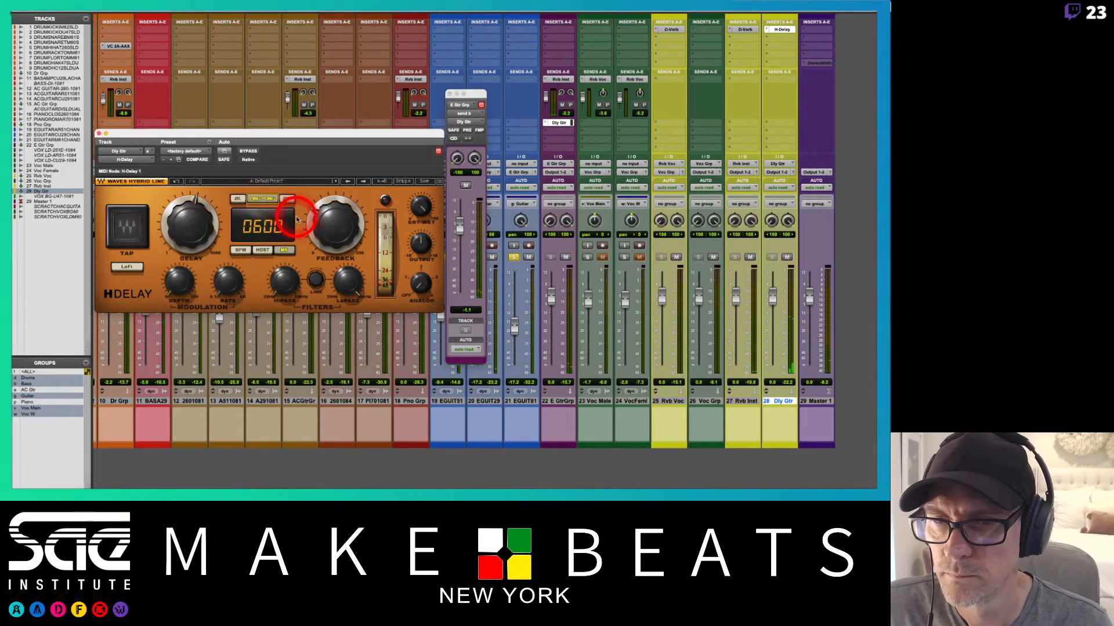
drag(349, 275, 349, 350)
drag(350, 277, 347, 326)
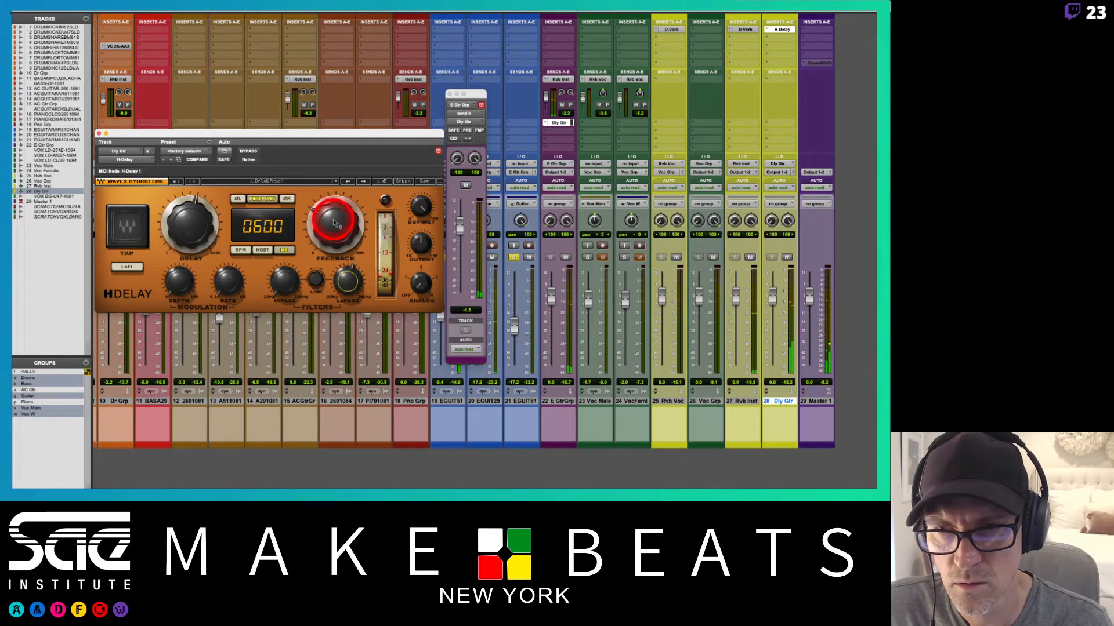
Step: Set the E Gtr Grp send to Dly Gtr to about -11.3 dB against the full mix
drag(459, 225, 459, 242)
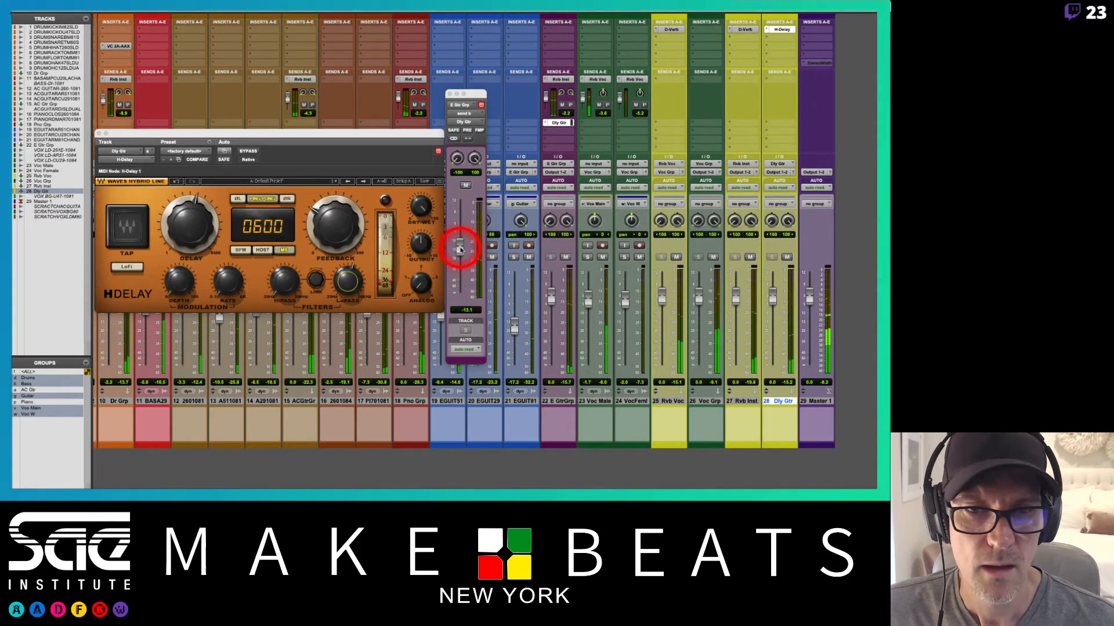
drag(459, 249, 459, 243)
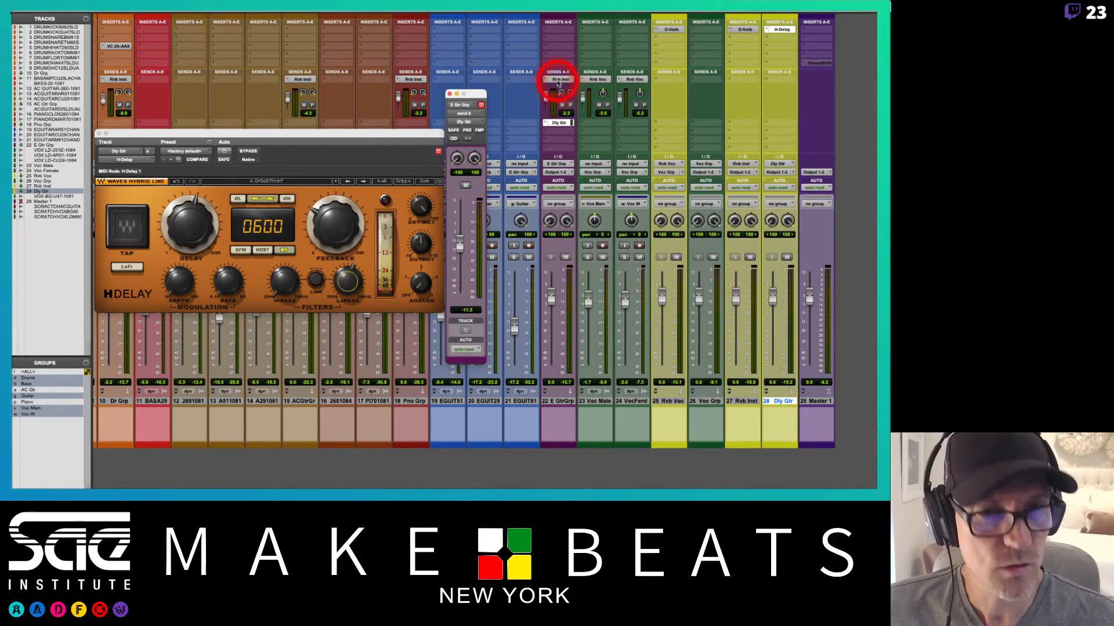
Step: Copy the E Gtr Grp's Rvb Inst send to the Dly Gtr track at 0.0 dB, and close the send and H-Delay windows
drag(783, 87, 779, 79)
alt+click(459, 225)
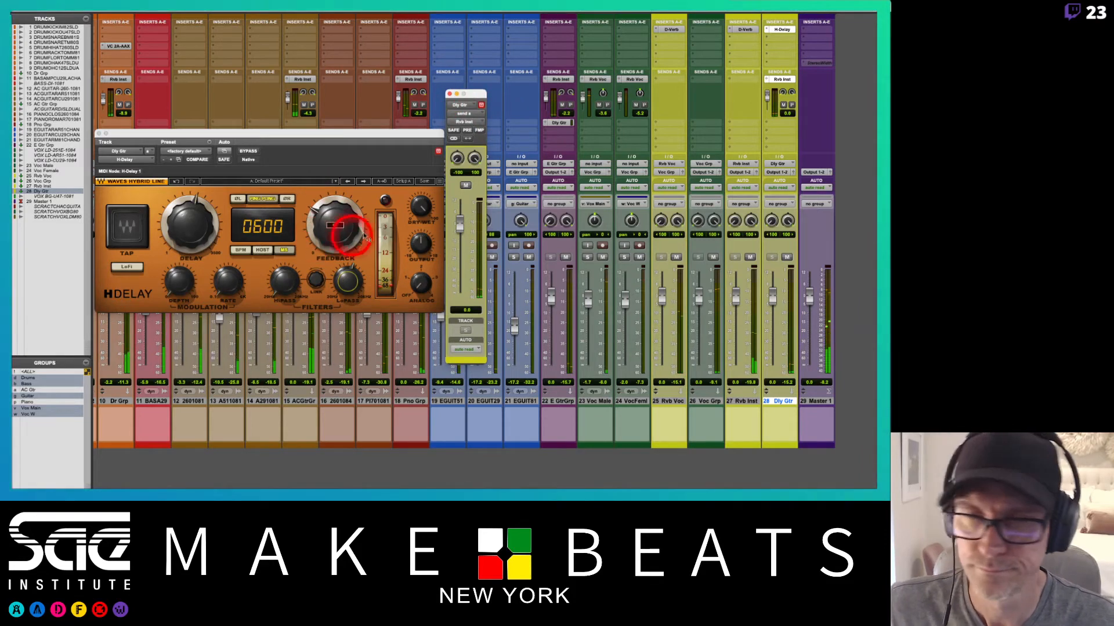
click(451, 94)
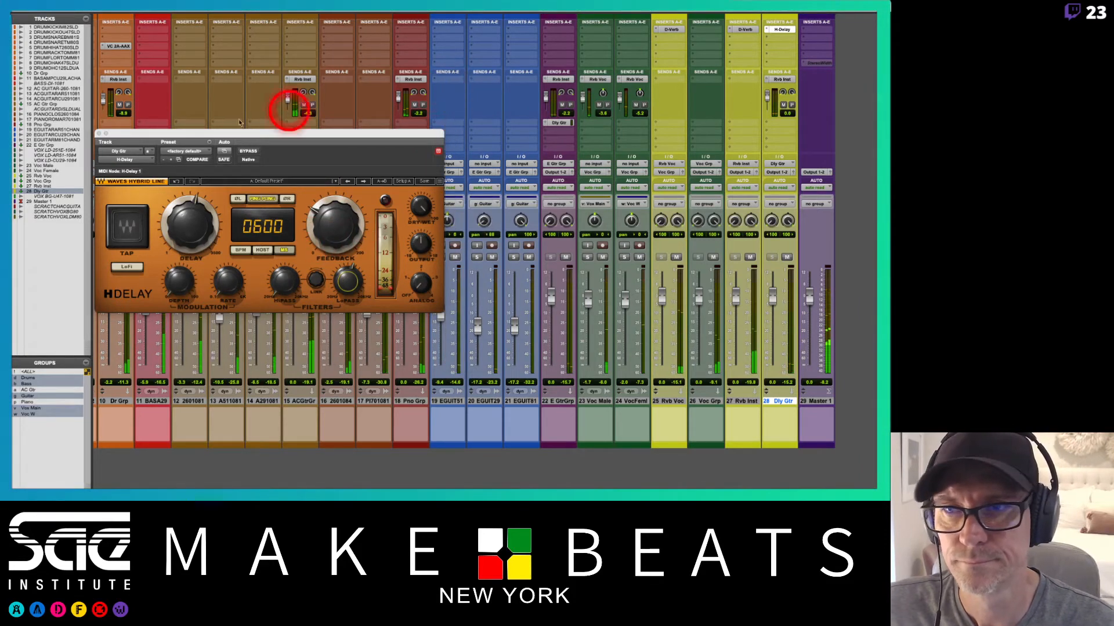
click(99, 134)
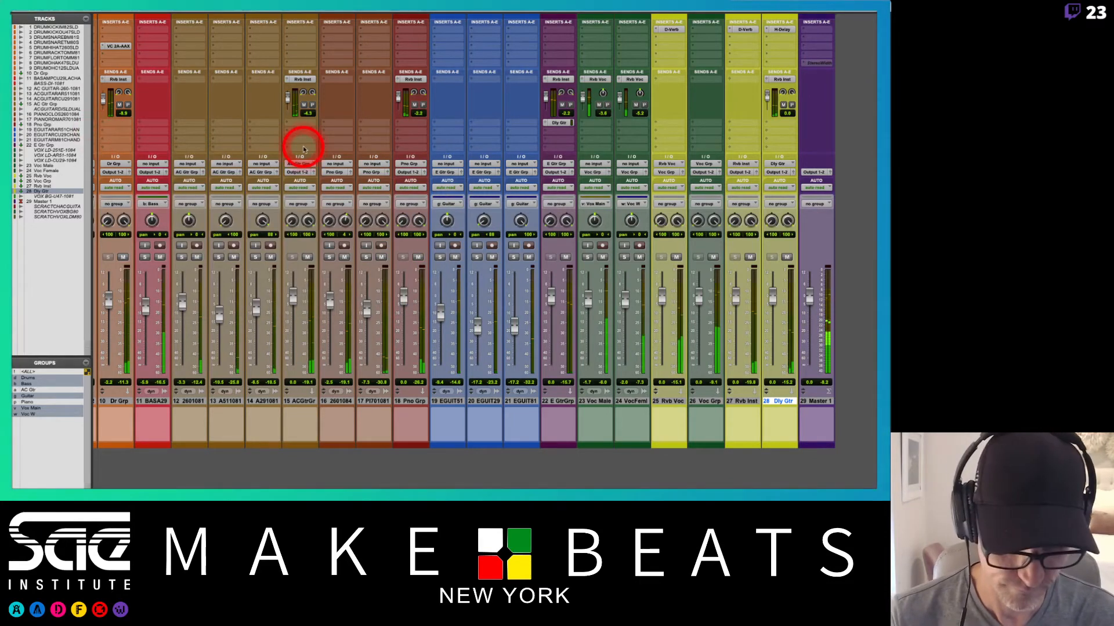
Step: Narrow the stereo width of the Dly Gtr track by panning both its channels inward from the hard sides
key(super+equal)
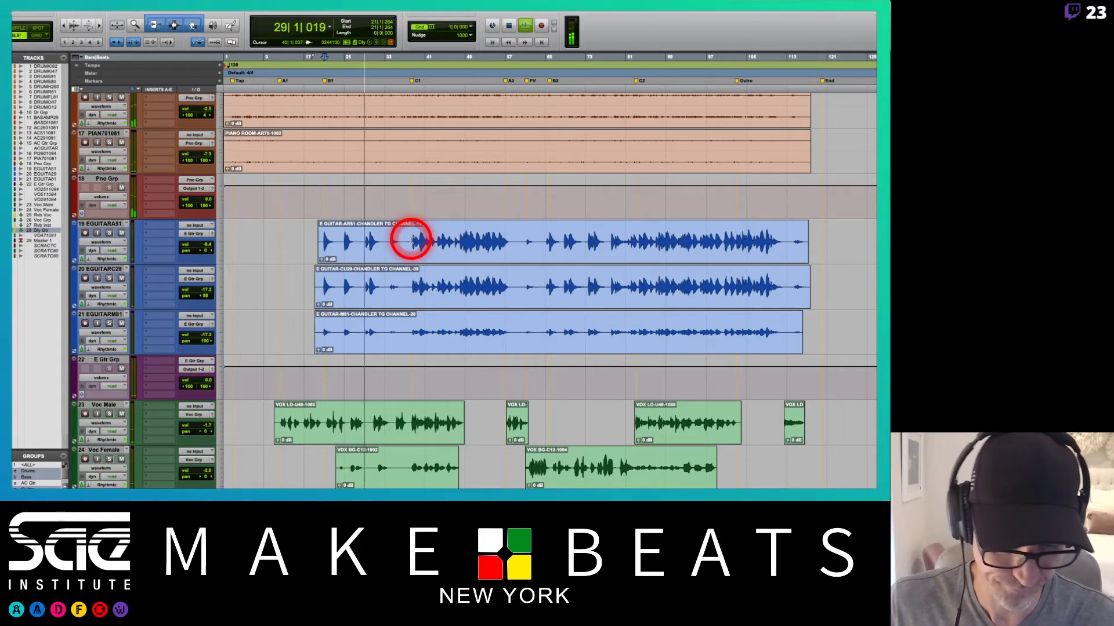
key(super+equal)
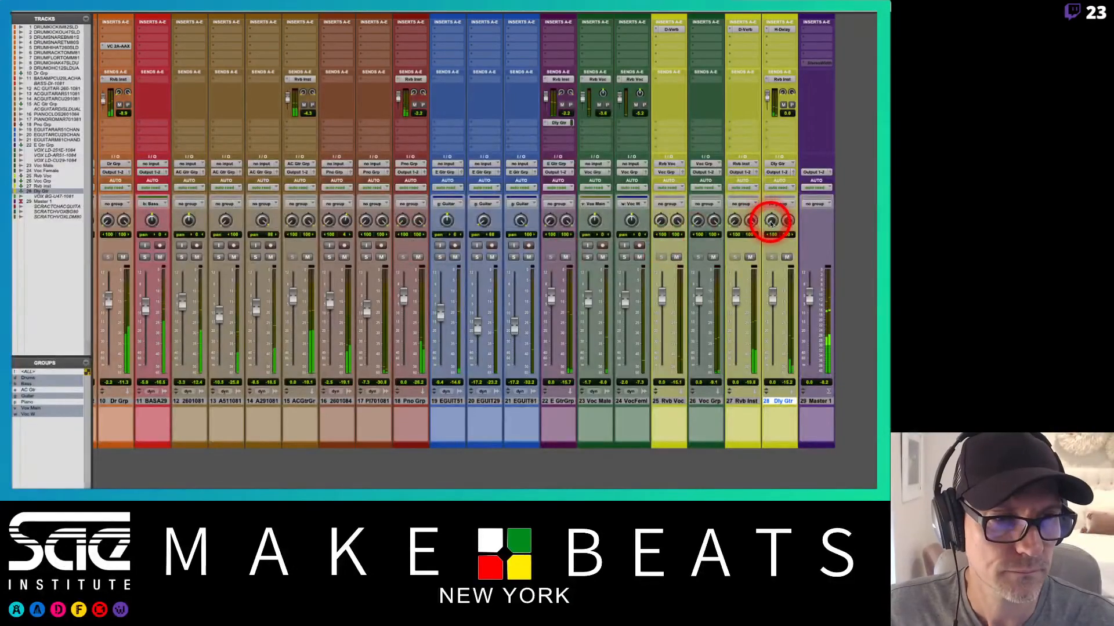
drag(771, 204, 772, 202)
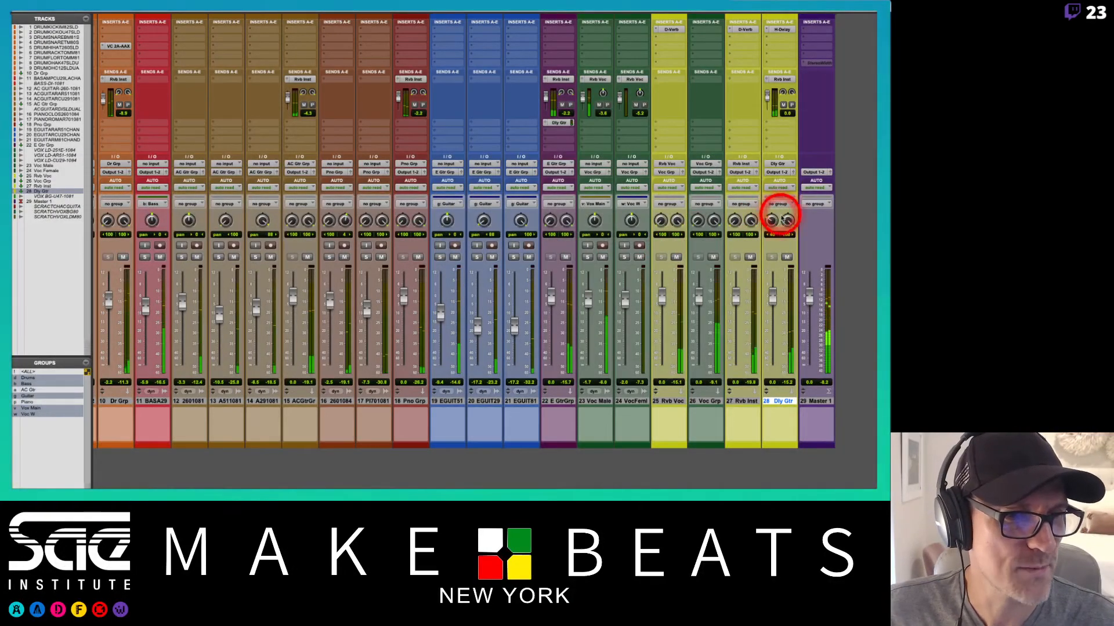
drag(788, 252, 788, 216)
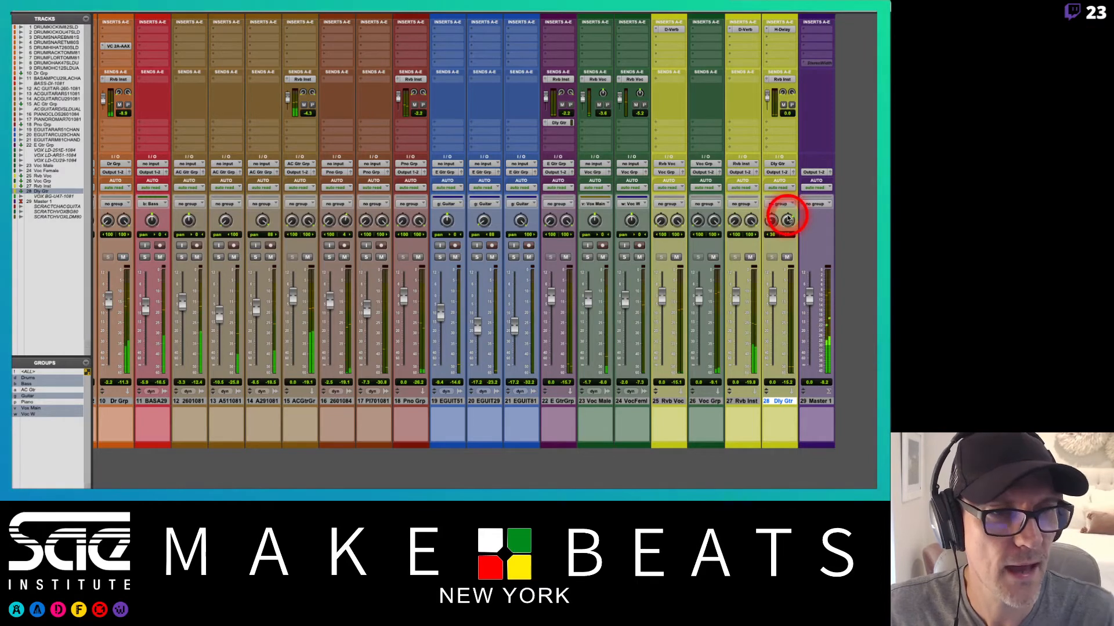
Step: Select the C1 section on the E Gtr Grp track, about bars 38 to 57, and display its Dly Gtr send level automation
key(super+equal)
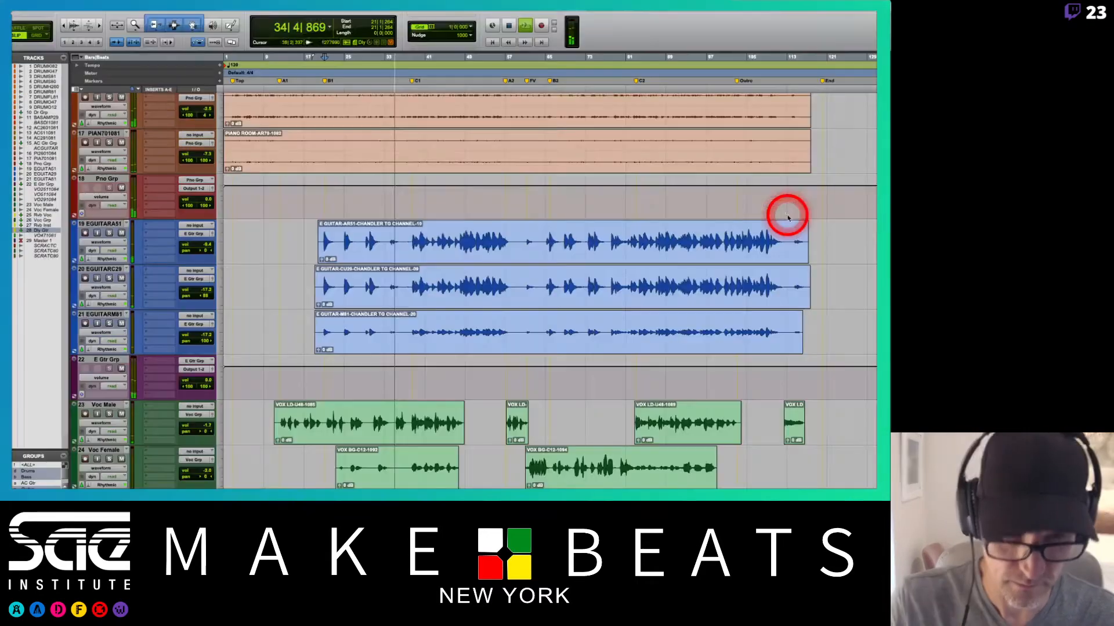
key(super+bracketright)
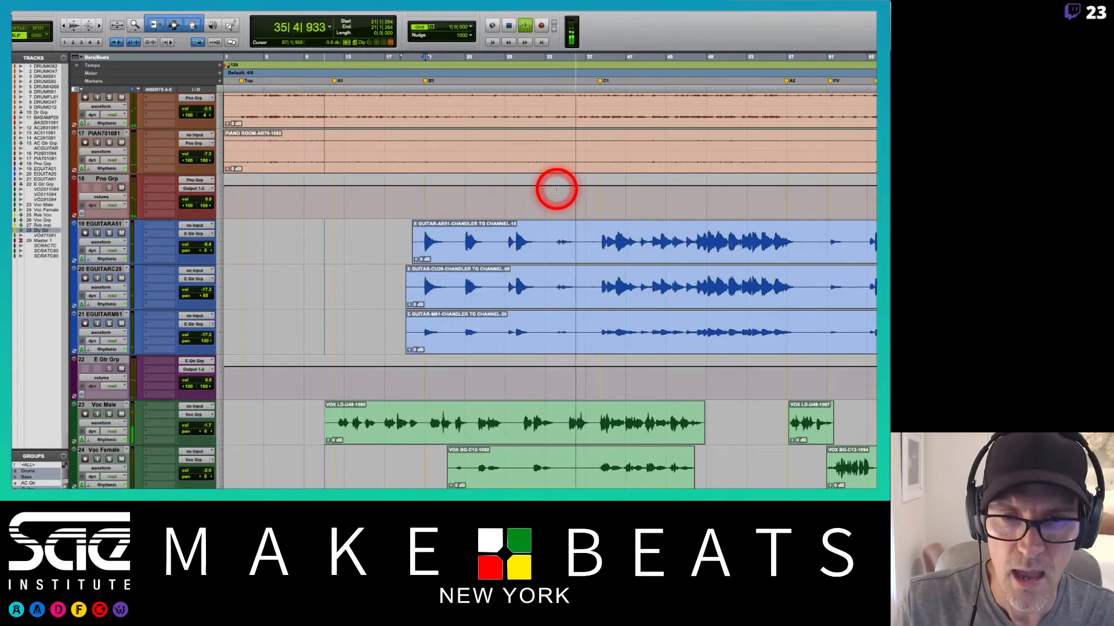
key(space)
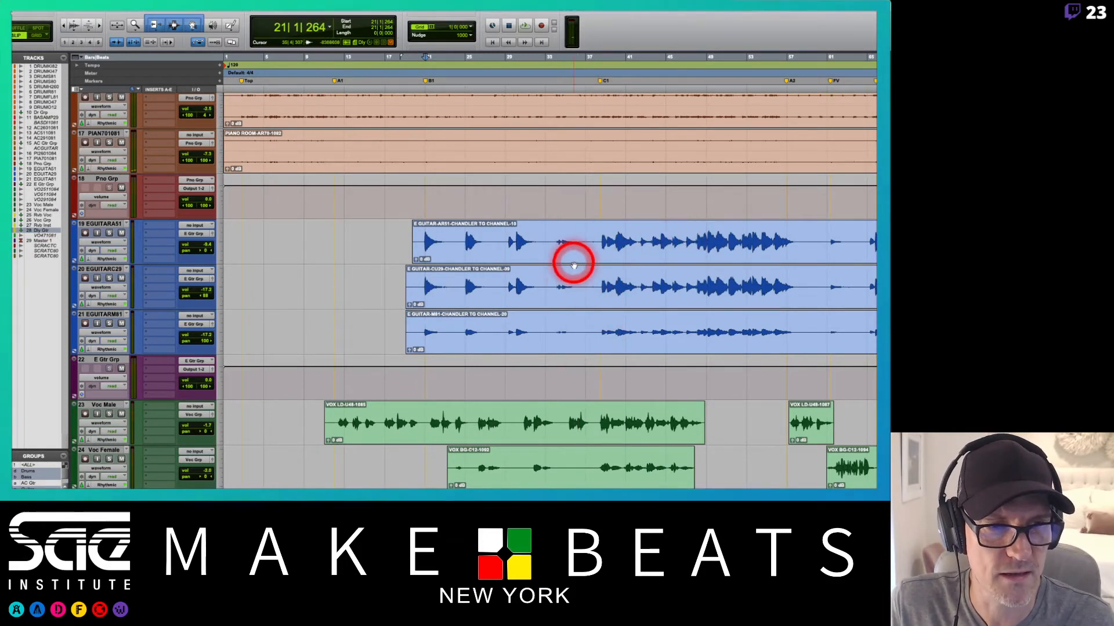
scroll(572, 260, right, 5)
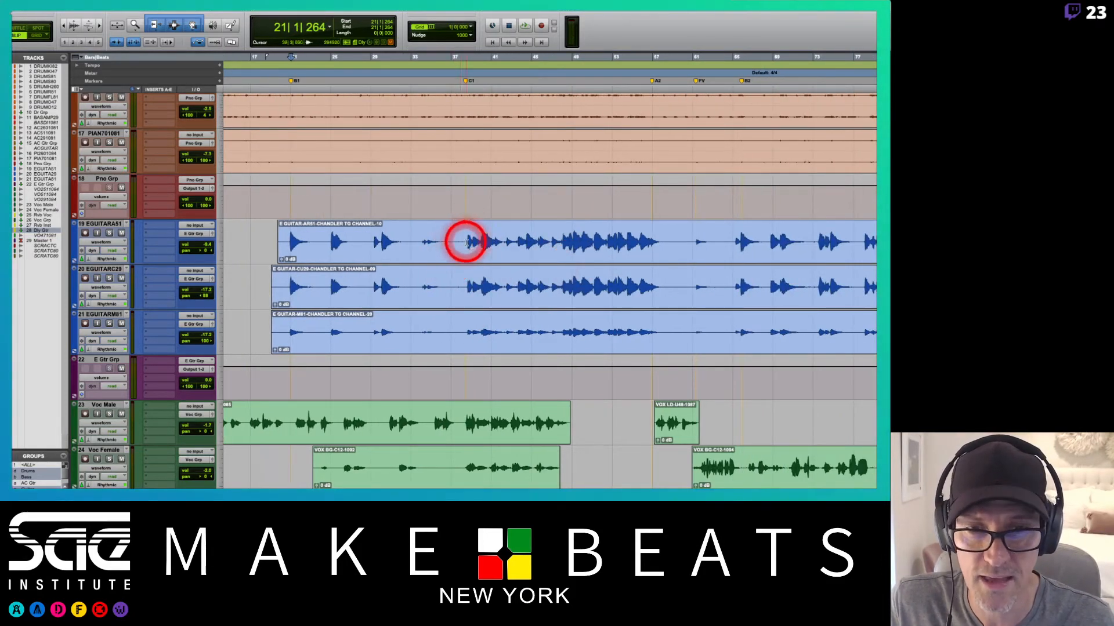
drag(461, 379, 661, 385)
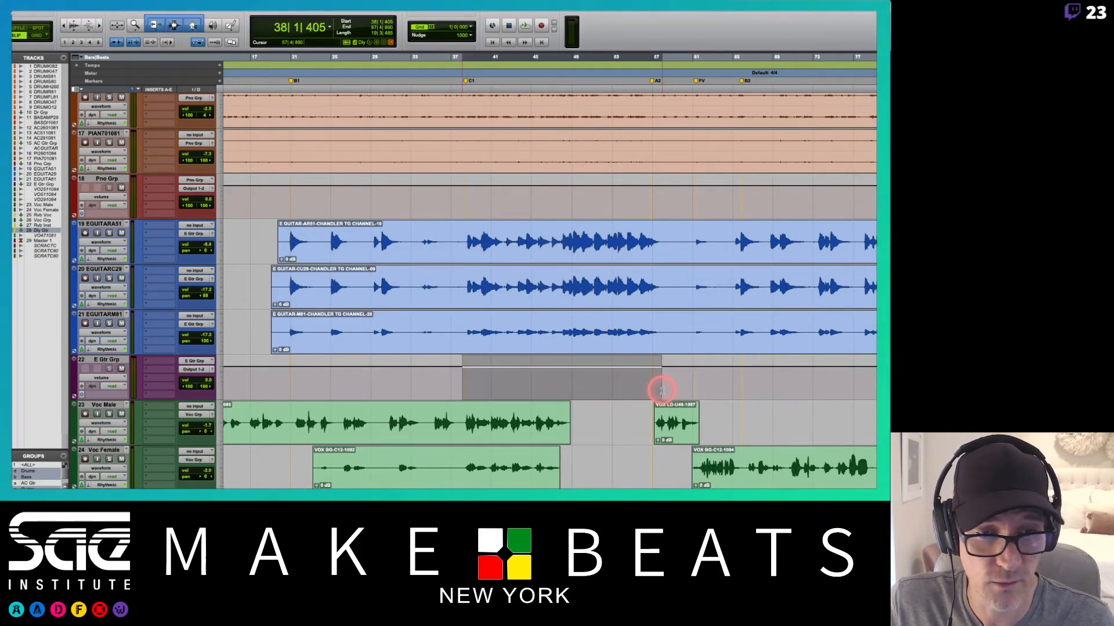
click(101, 378)
mouse_move(123, 415)
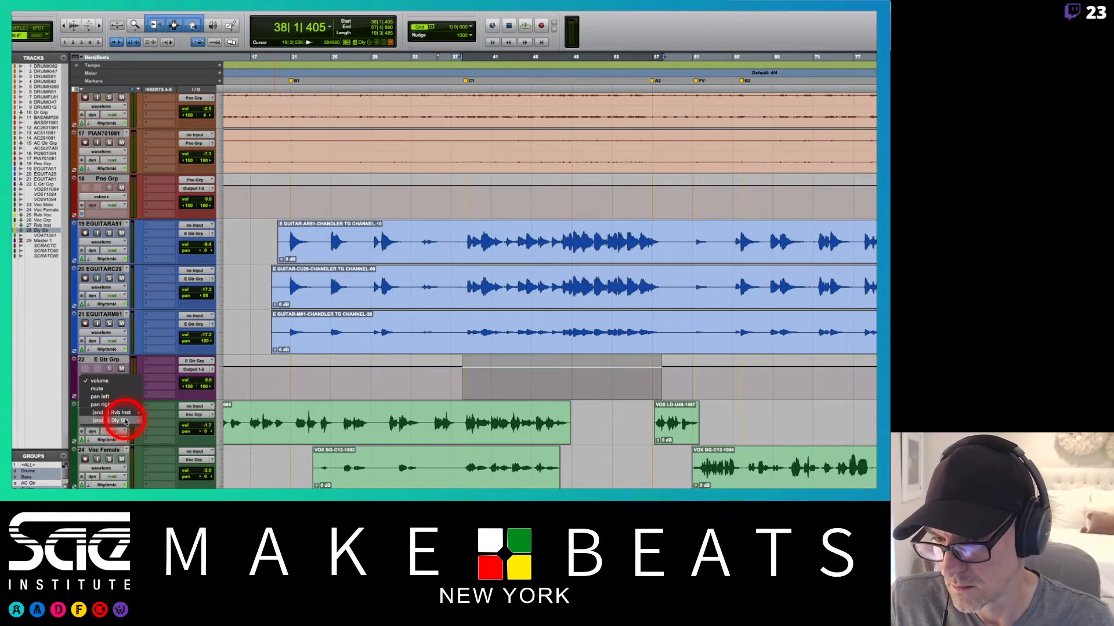
click(164, 423)
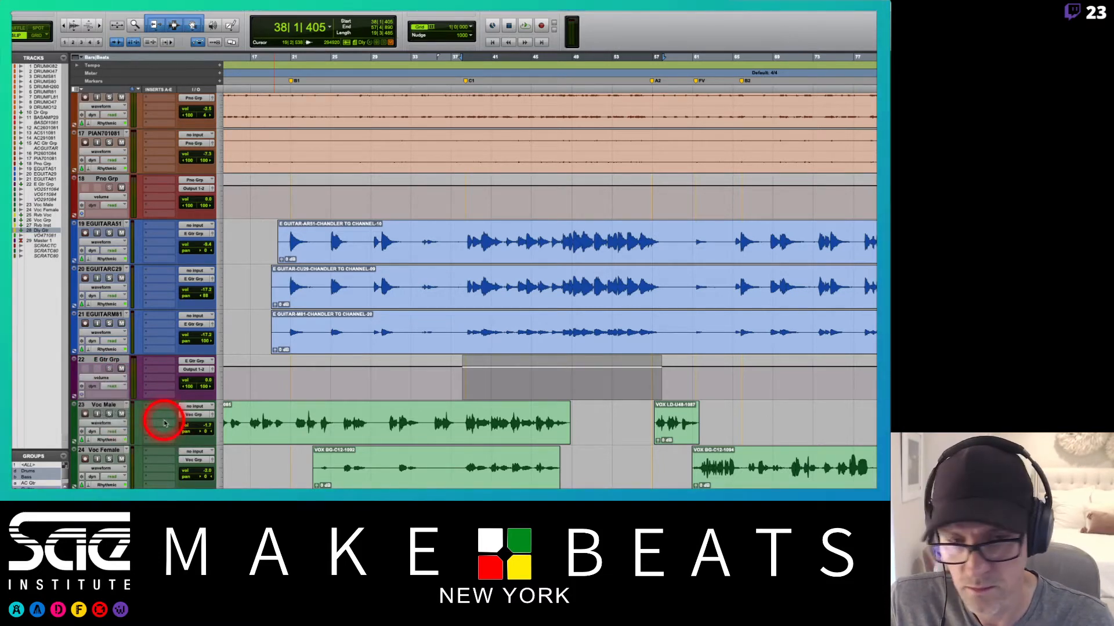
Step: Pull the Dly Gtr send level down to minimum across the selected C1 section and from about bar 78 to bar 114
drag(495, 352, 527, 415)
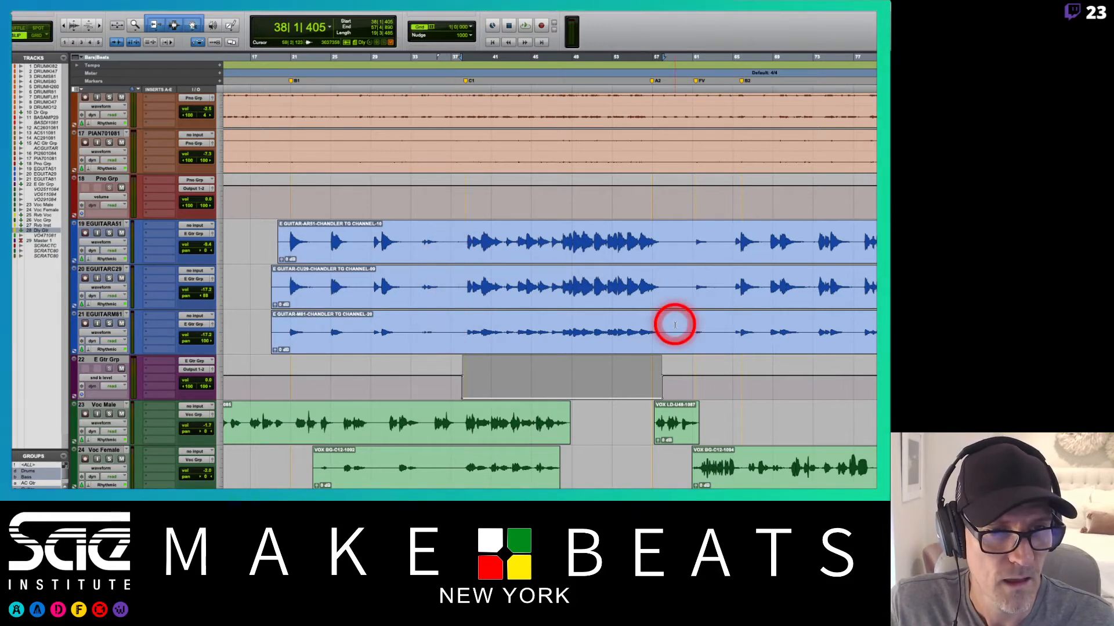
scroll(673, 323, right, 10)
scroll(570, 301, left, 1)
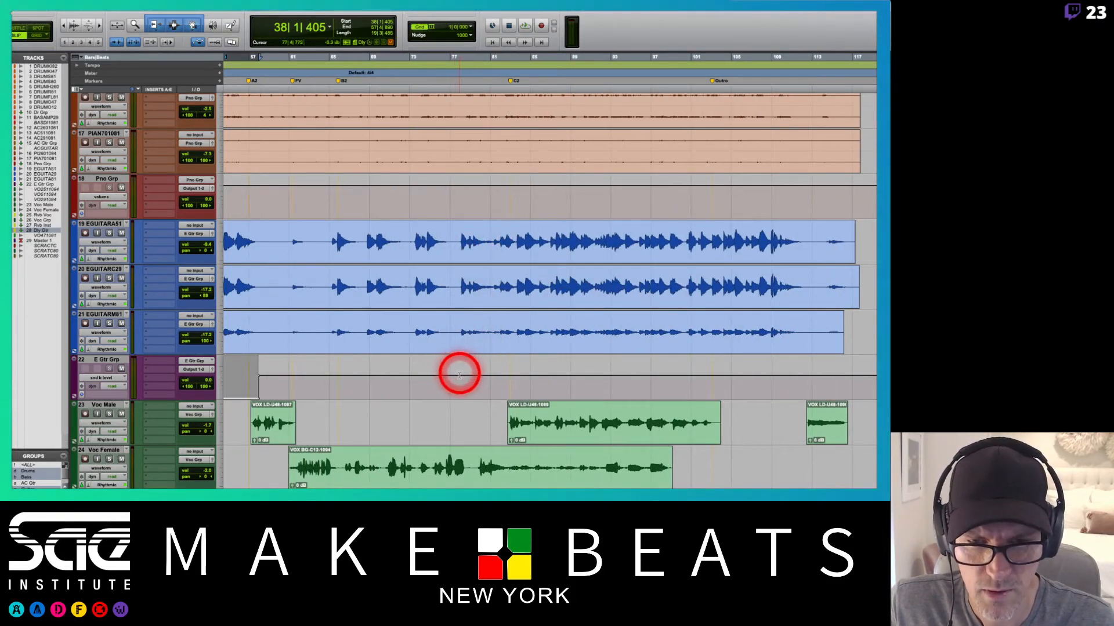
drag(458, 372, 786, 423)
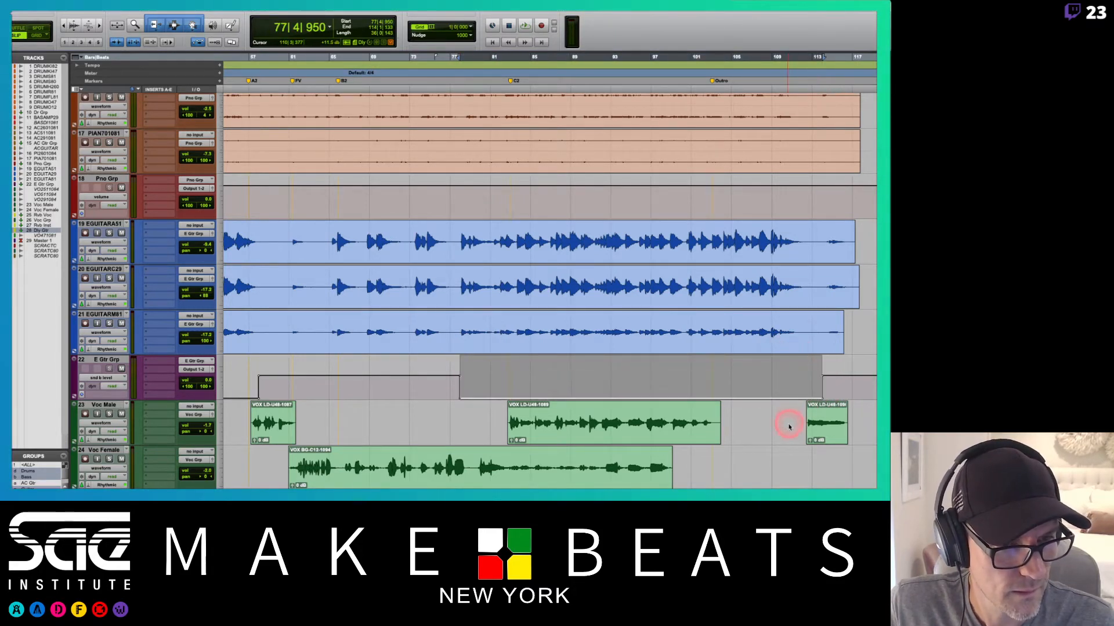
Step: Audition the mix from bar 77 and restore the Dly Gtr send level up to about bar 81, delaying its drop
click(455, 282)
key(space)
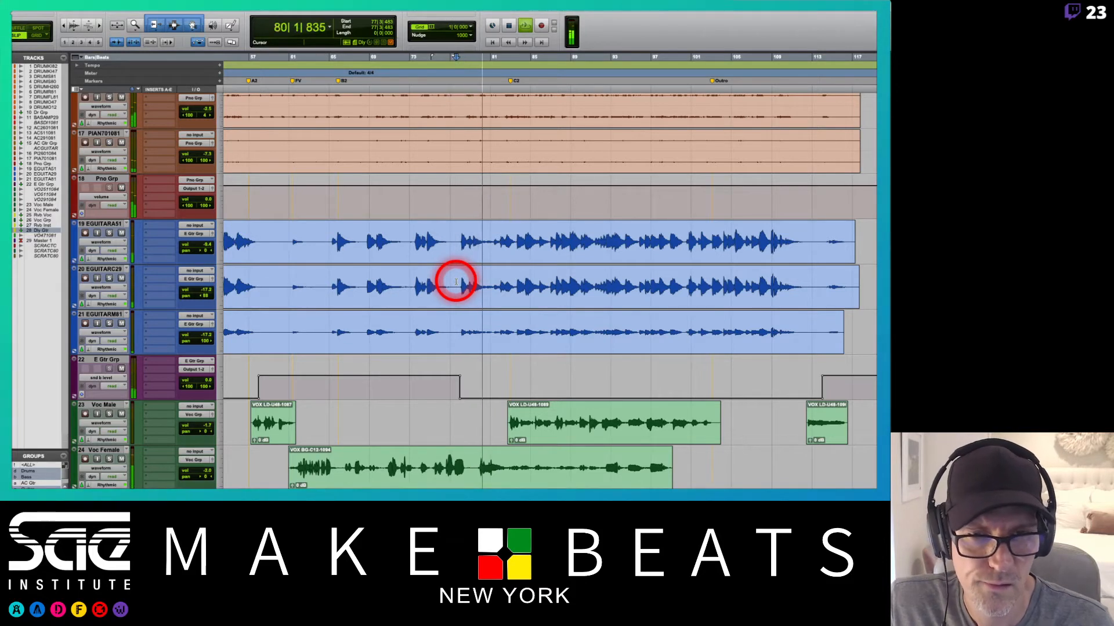
key(space)
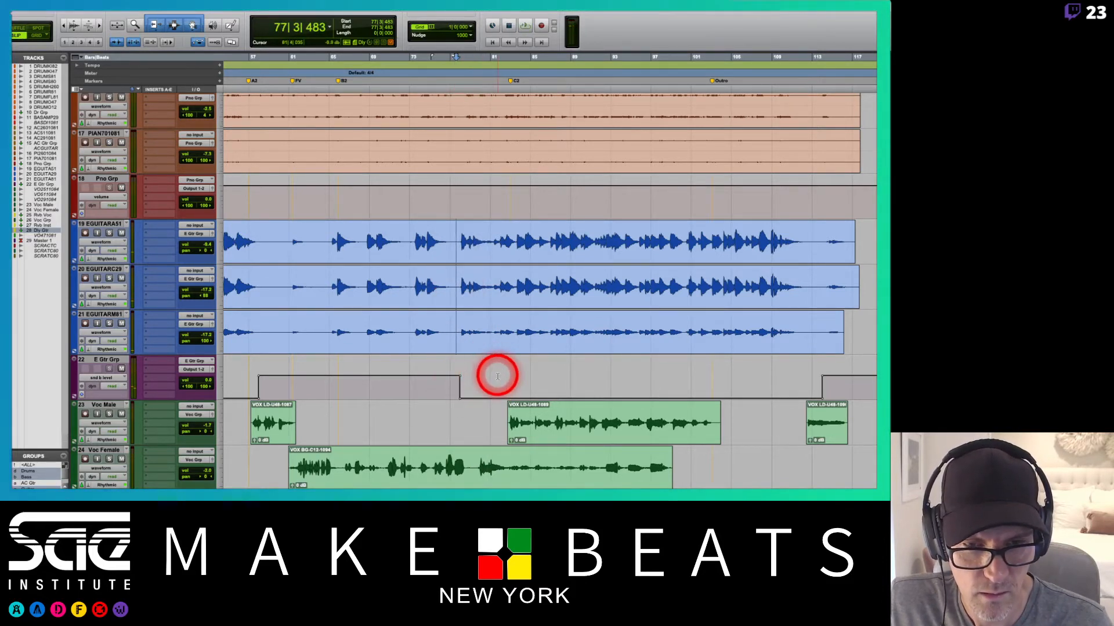
drag(496, 401, 488, 383)
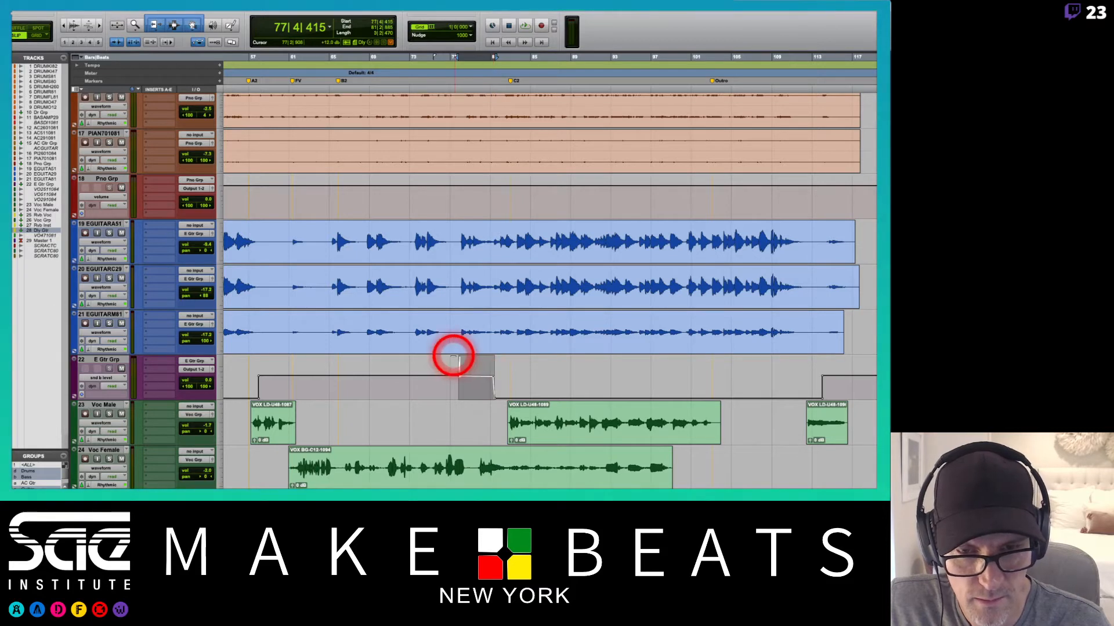
click(463, 380)
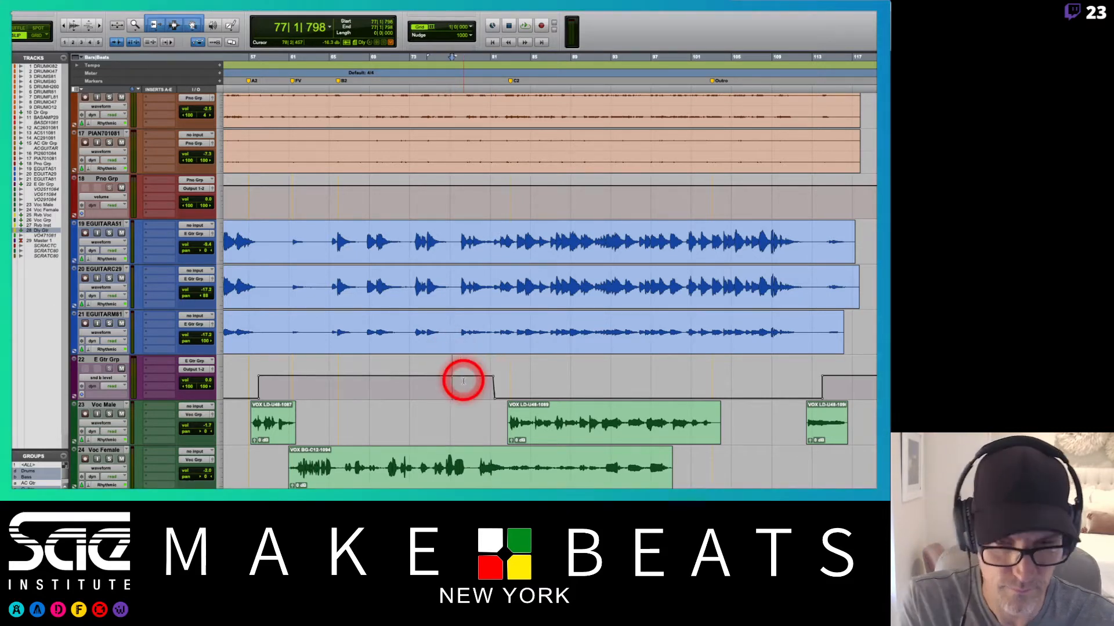
Step: Play from bar 77 and move the Dly Gtr send level's drop to about bar 83, just after the C2 marker
key(space)
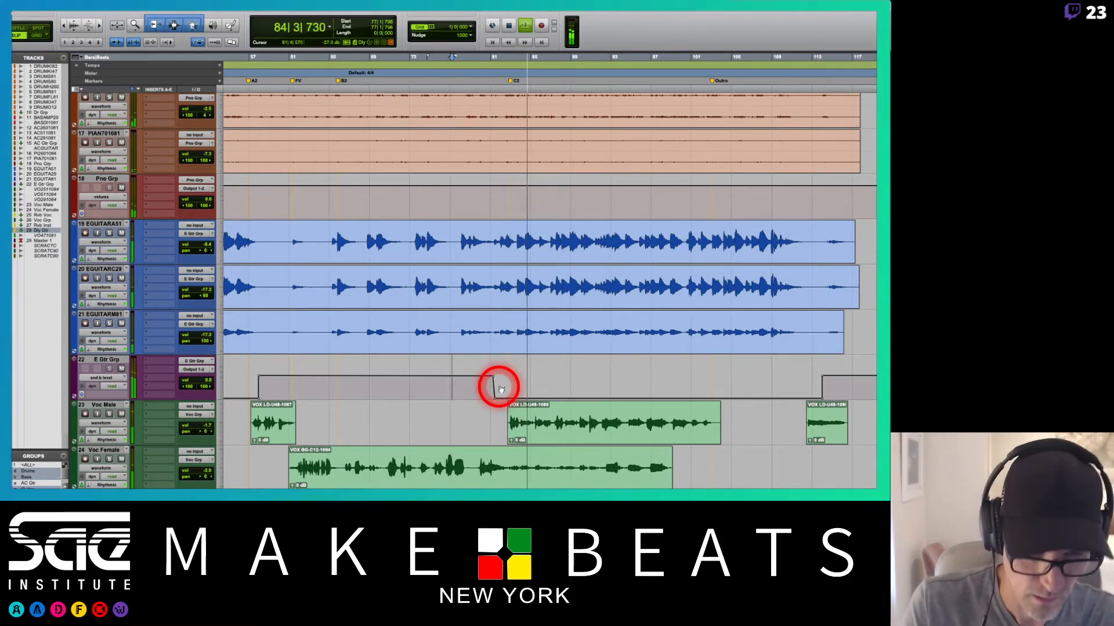
key(super+bracketright)
key(space)
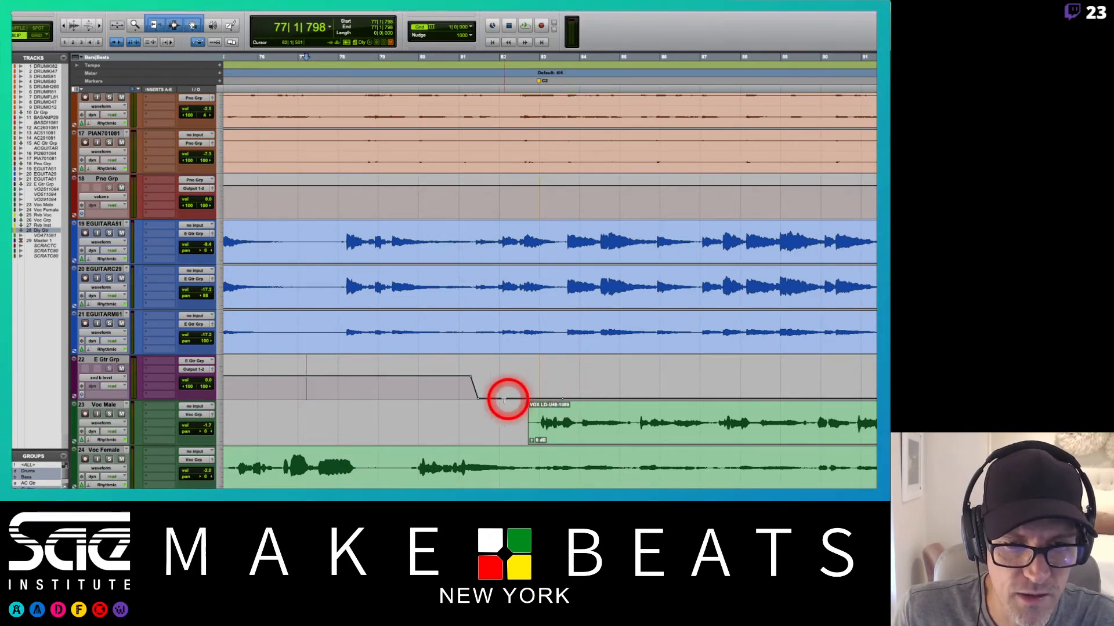
drag(472, 393, 556, 371)
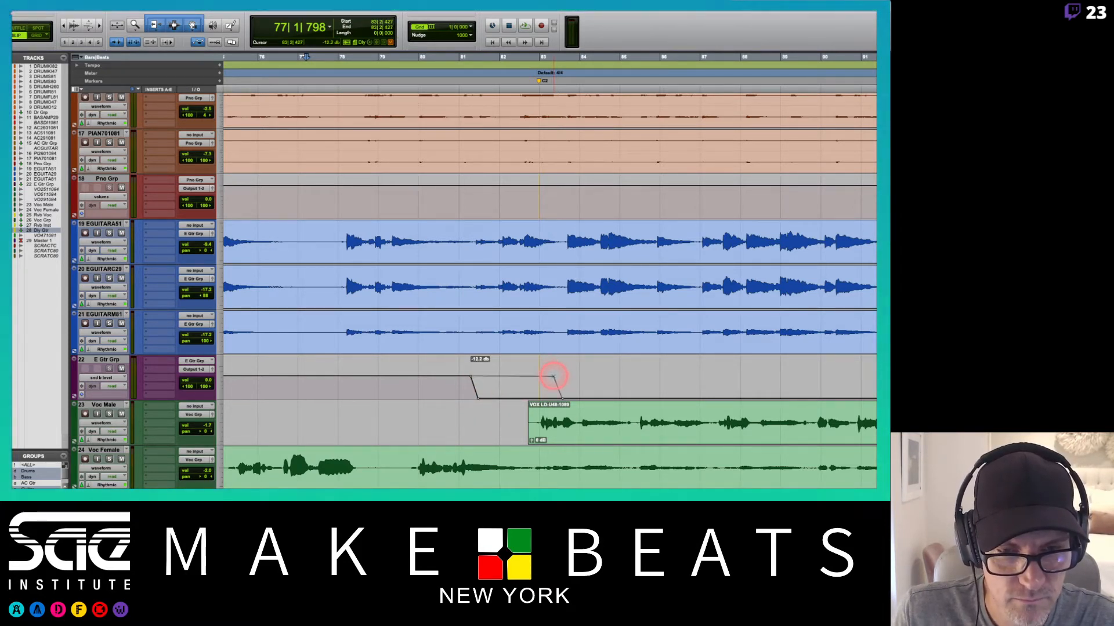
drag(554, 376, 553, 376)
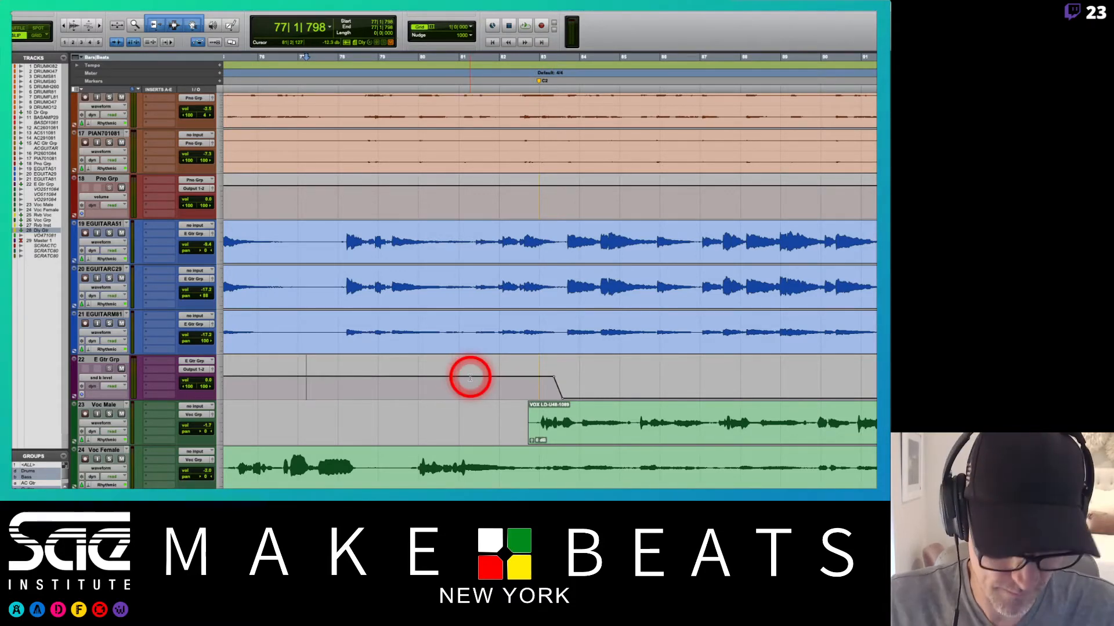
Step: Zoom out to the full song and audition the mix from the C1 marker with the send automation
key(r)
key(r)
key(r)
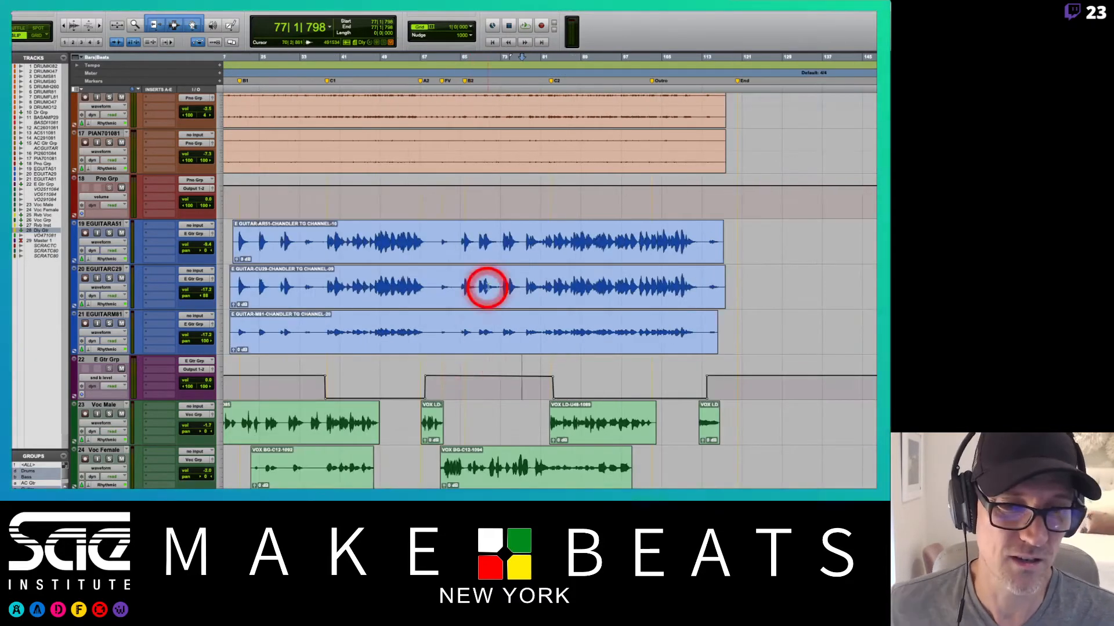
scroll(472, 341, left, 5)
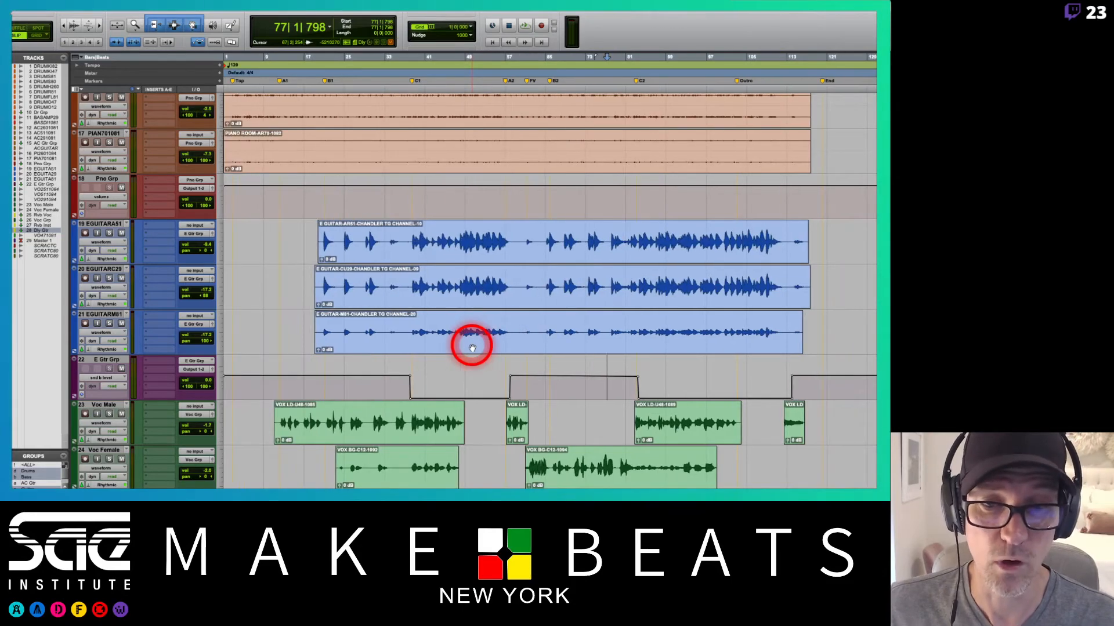
click(410, 242)
click(409, 240)
key(space)
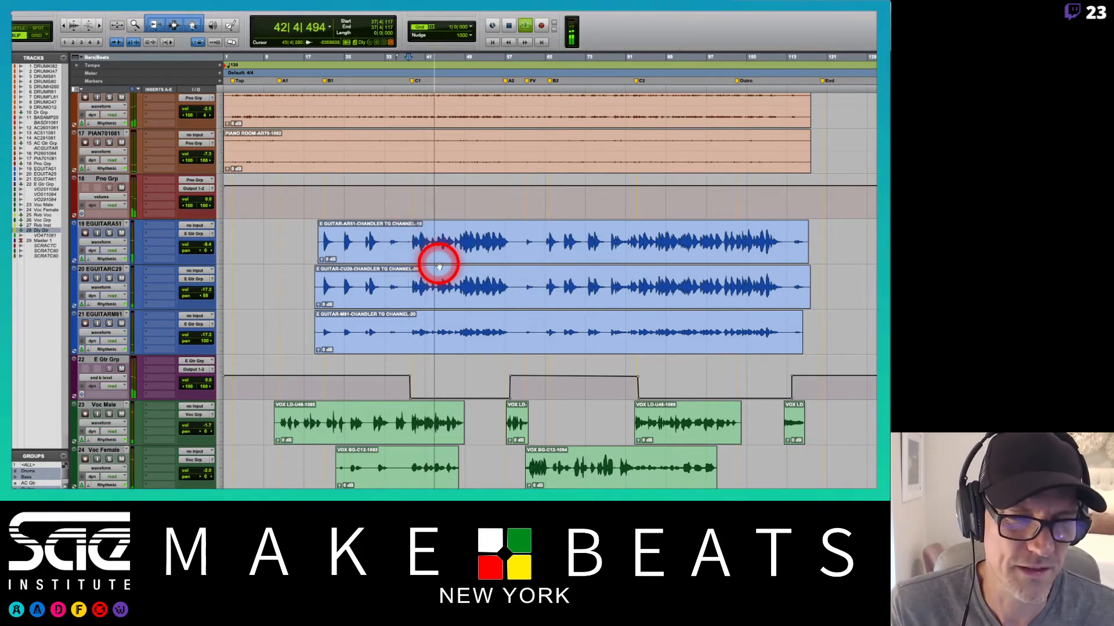
Step: Create a stereo Aux Input track named Inst Grp after the Dly Gtr track
key(super+equal)
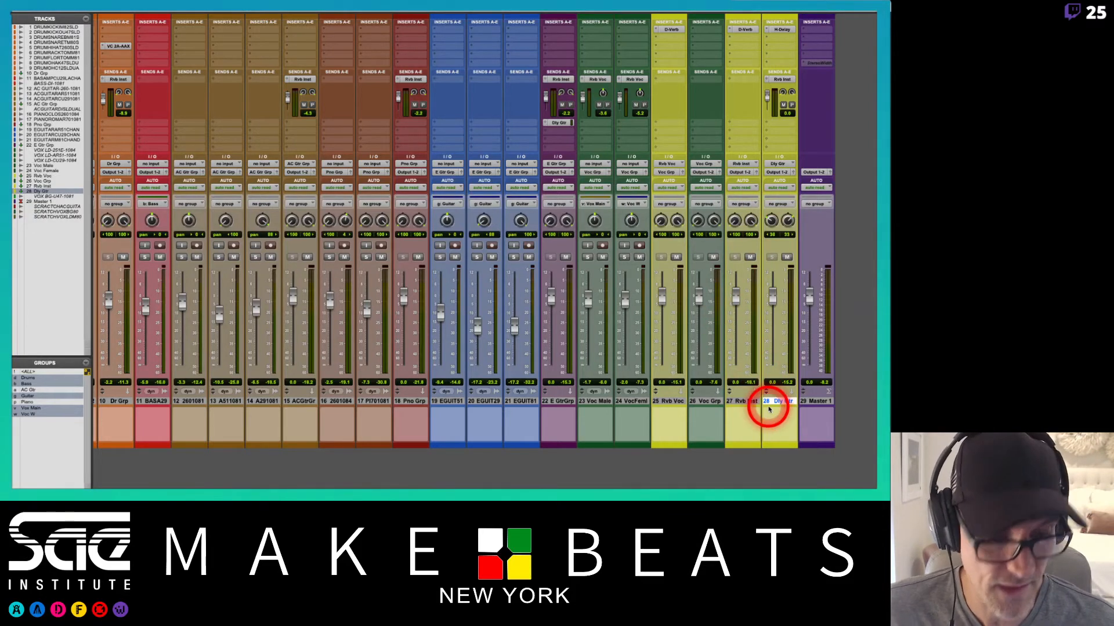
key(super+shift+n)
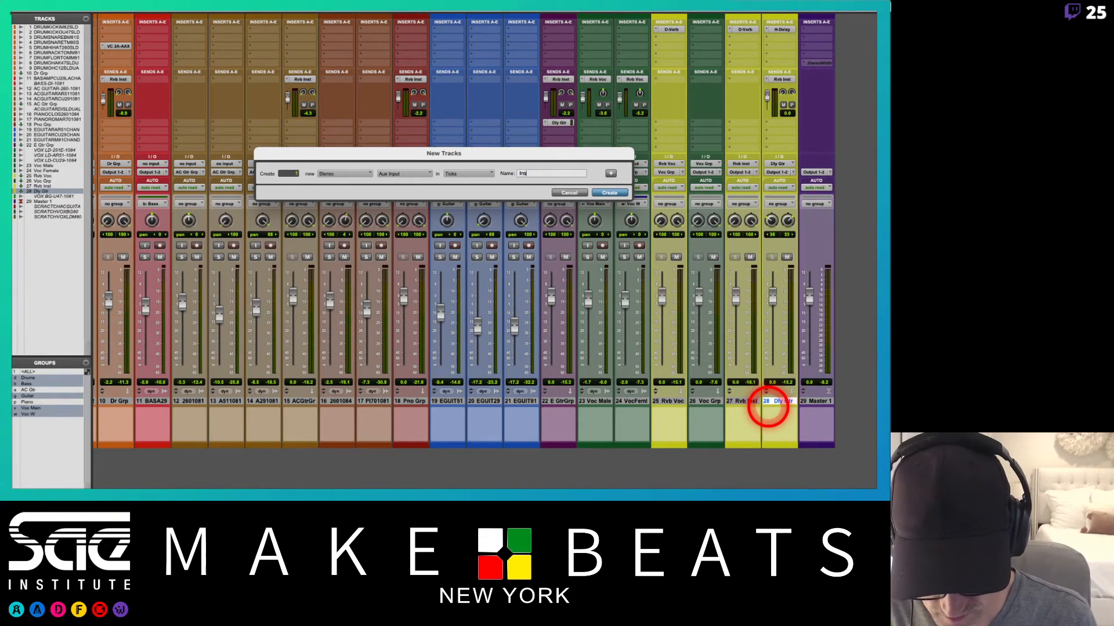
key(Return)
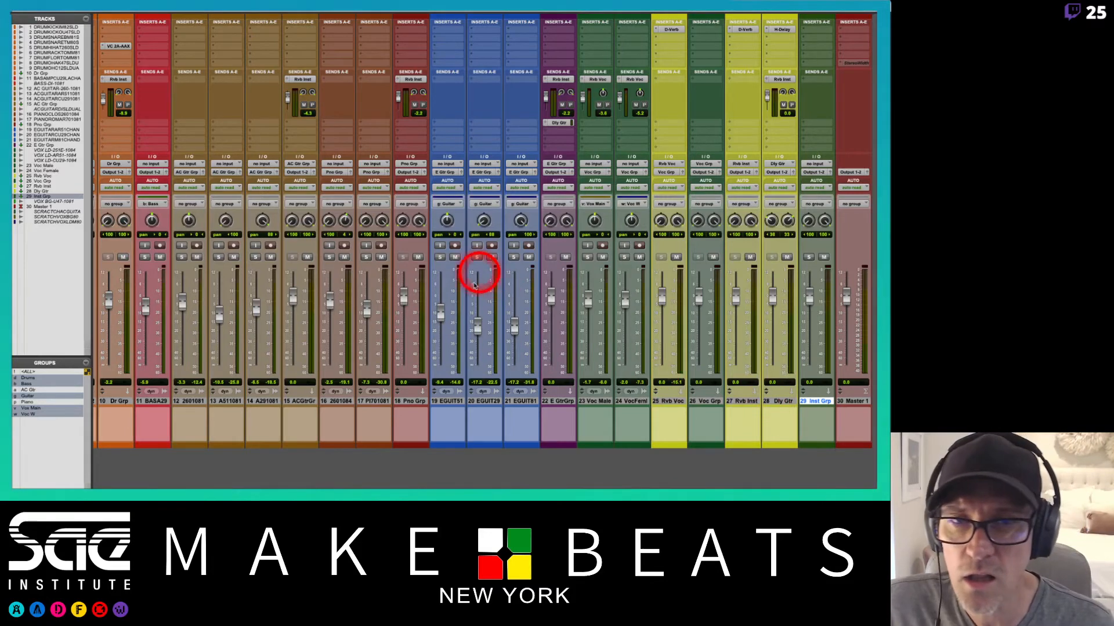
Step: Route the outputs of Dr Grp, the bass track, AC Gtr Grp, Pno Grp, E Gtr Grp, Rvb Inst and Dly Gtr together to Inst Grp
scroll(441, 267, left, 5)
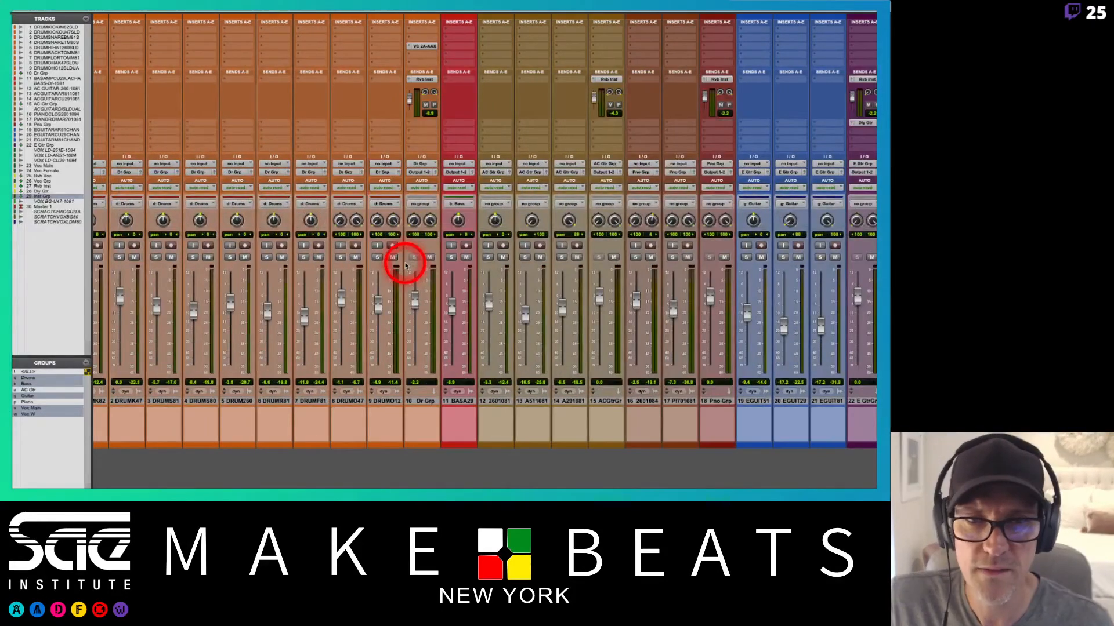
click(426, 401)
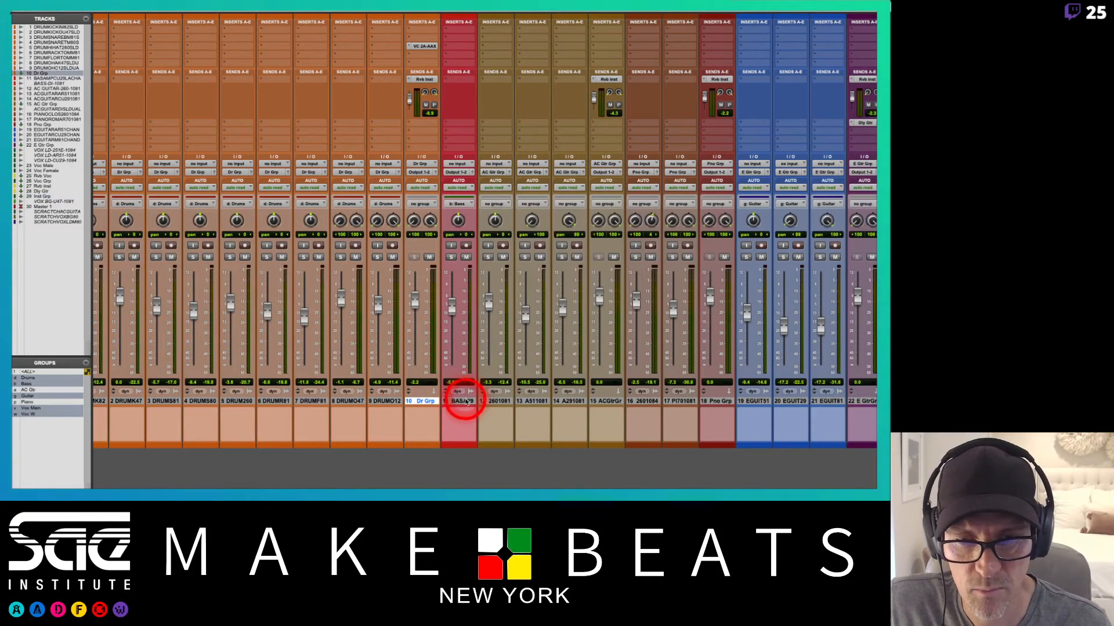
shift+click(466, 401)
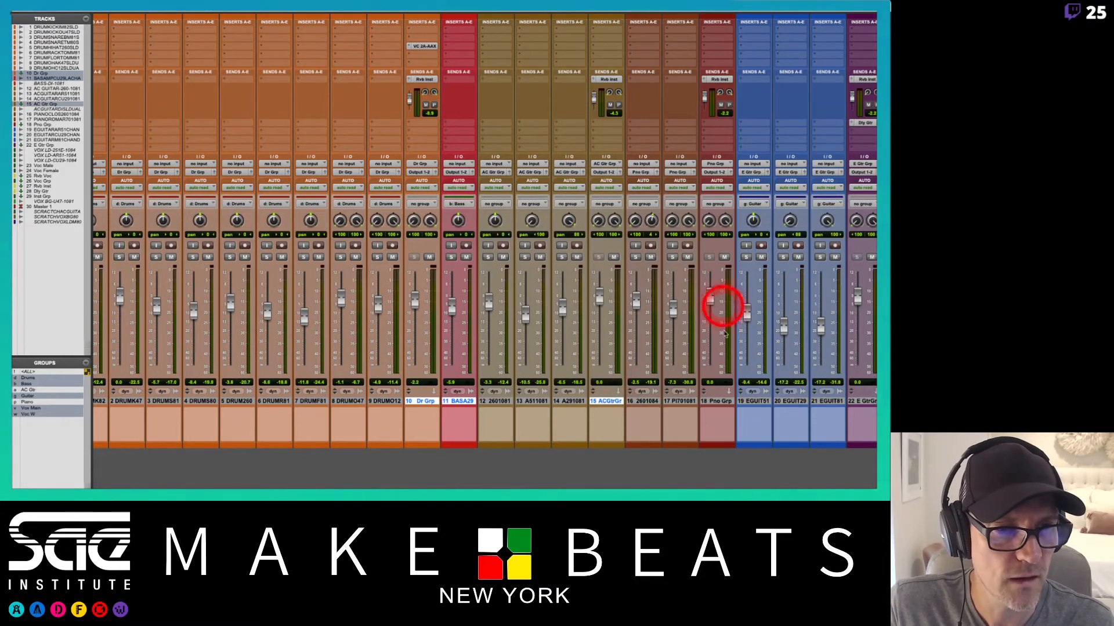
super+click(719, 401)
scroll(719, 401, right, 8)
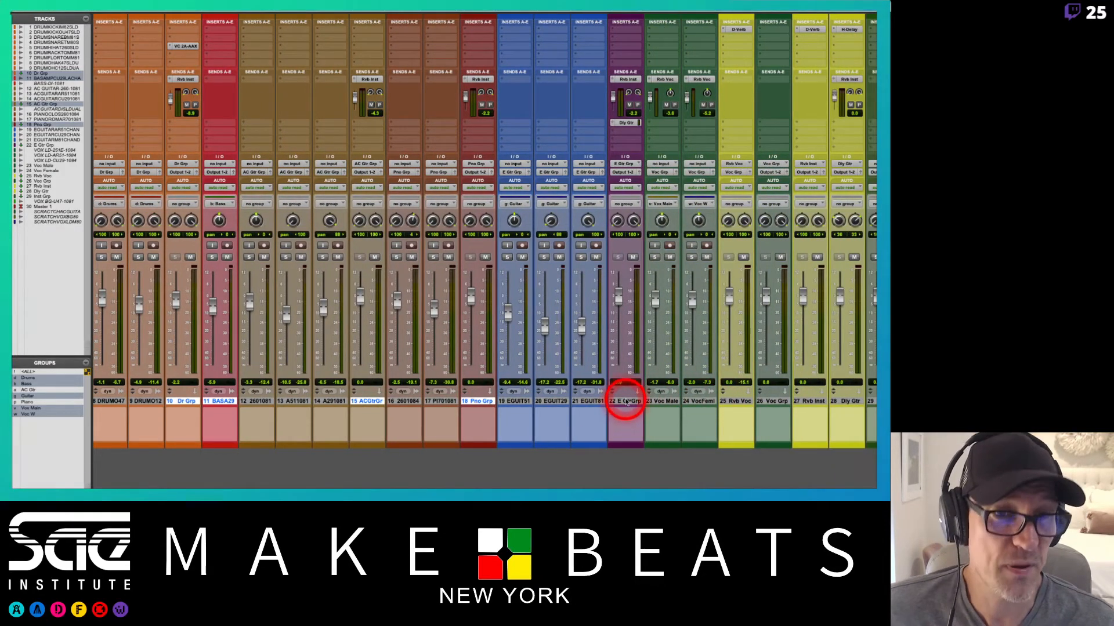
super+click(627, 401)
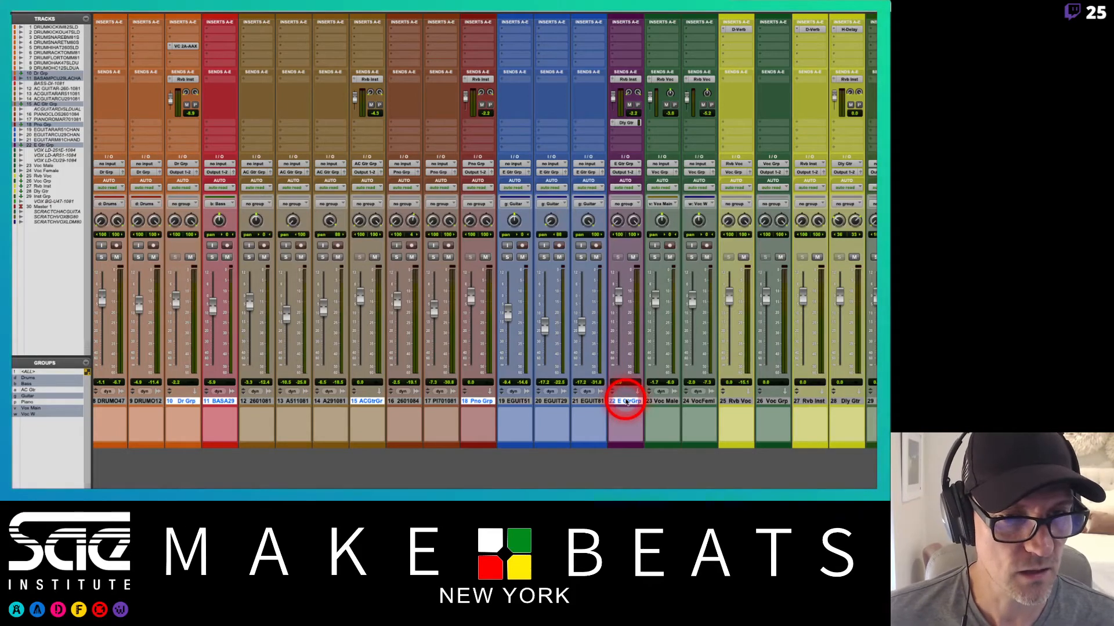
scroll(627, 401, right, 3)
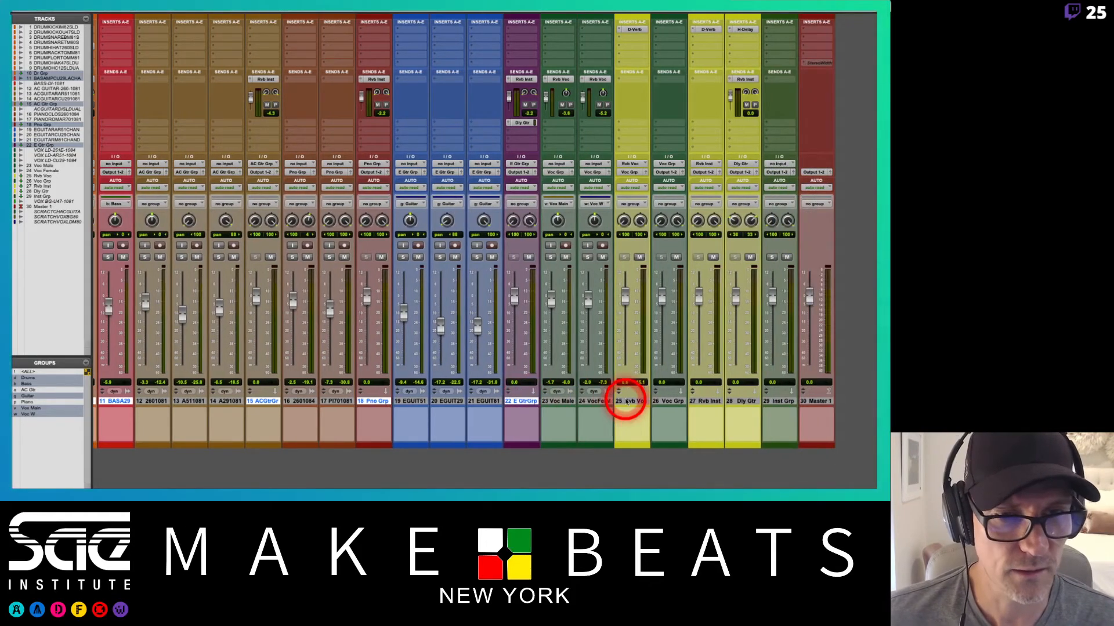
super+click(708, 402)
super+click(745, 401)
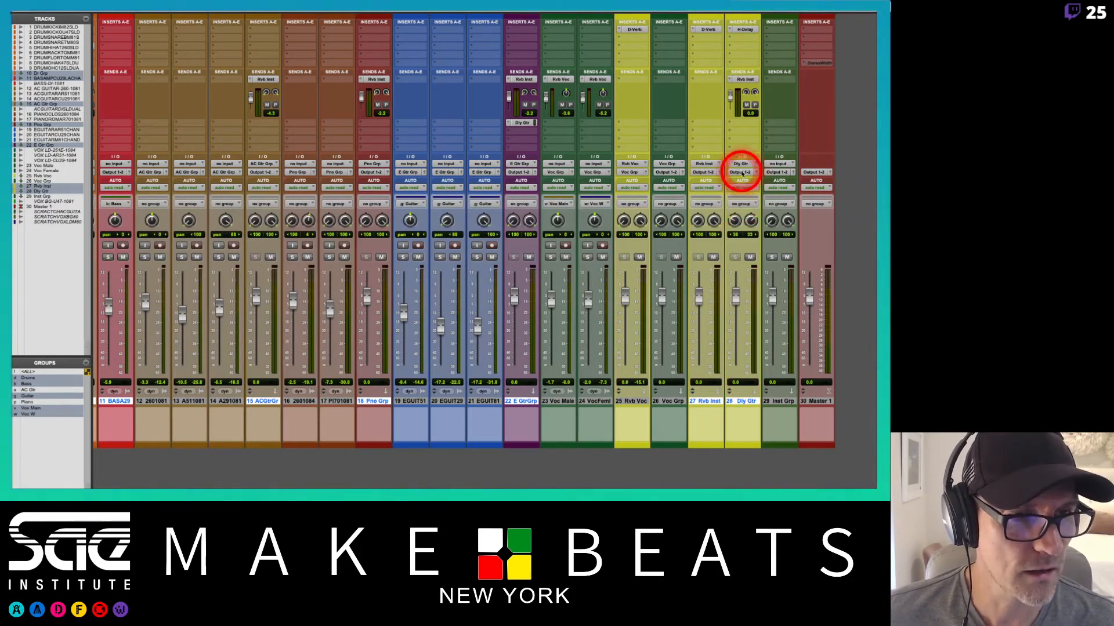
click(743, 172)
mouse_move(745, 196)
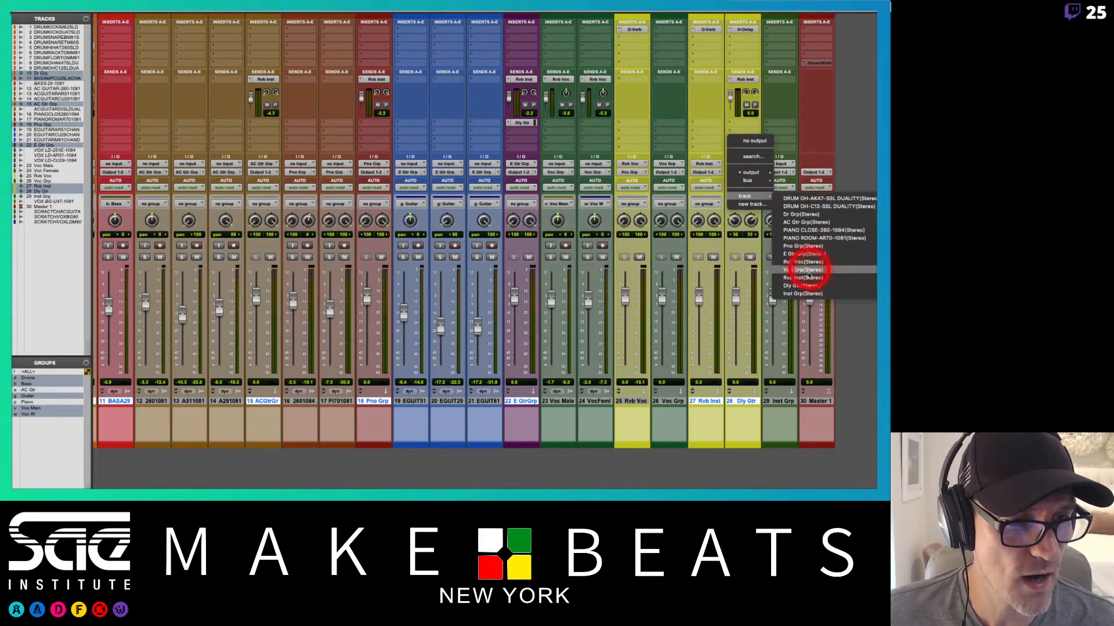
click(802, 295)
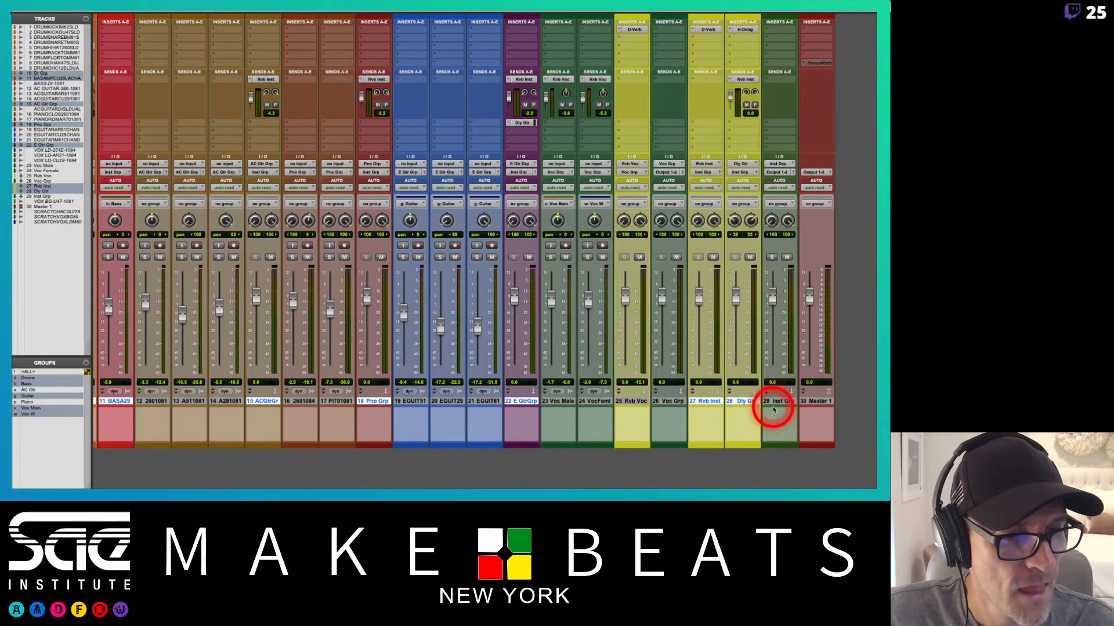
Step: Select only the Inst Grp track in the mixer
right_click(784, 401)
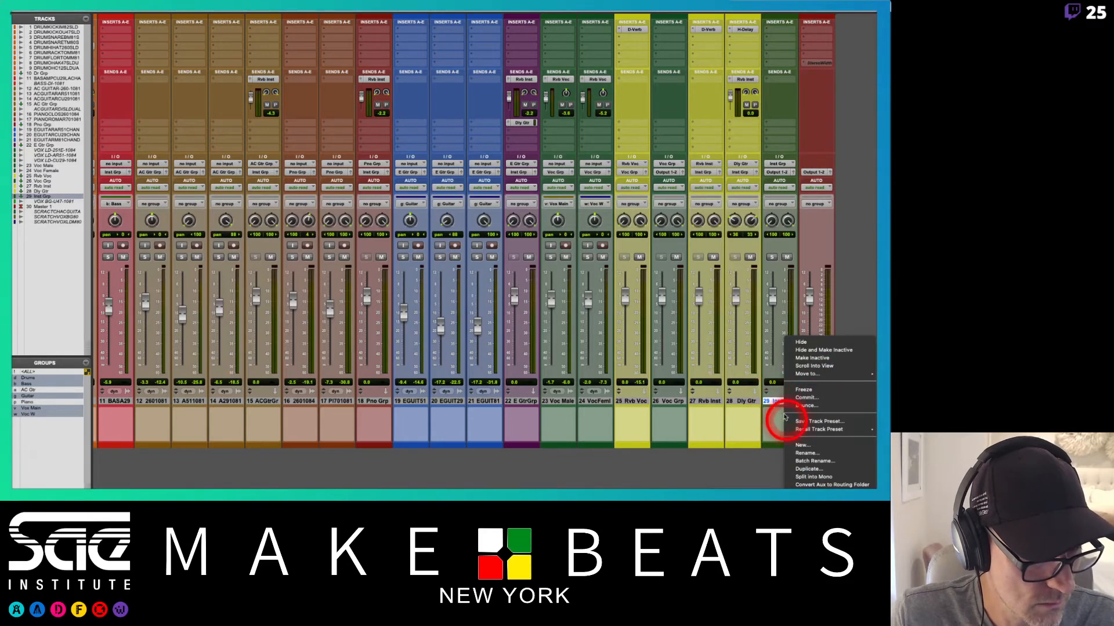
click(781, 426)
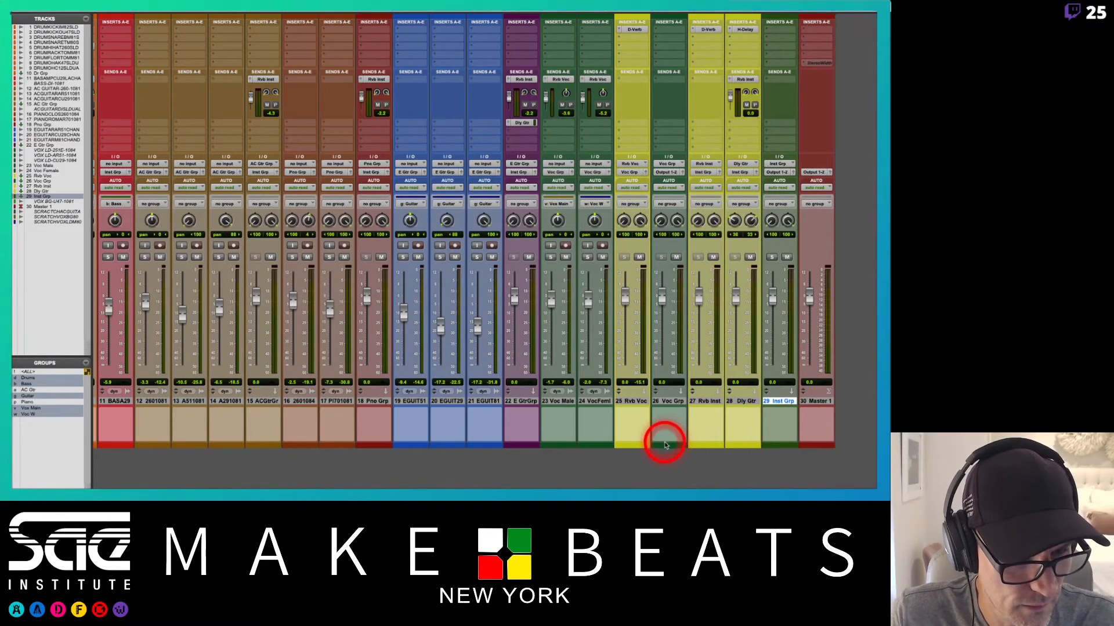
Step: Move Voc Grp between Inst Grp and the master track and colour both group tracks dark blue
drag(664, 442, 785, 443)
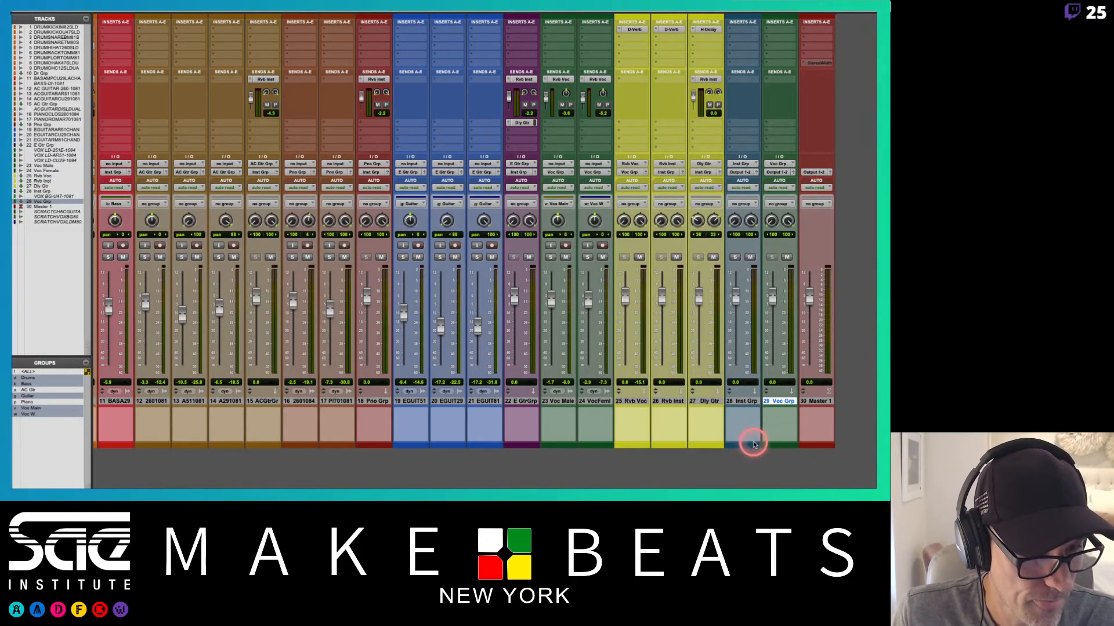
shift+click(743, 397)
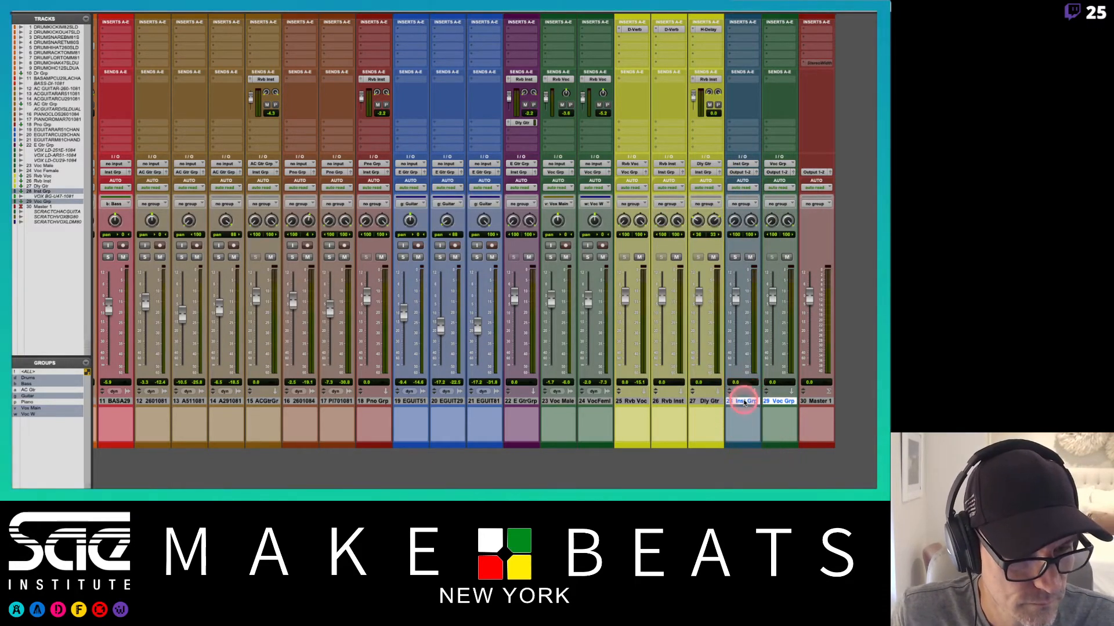
double_click(720, 436)
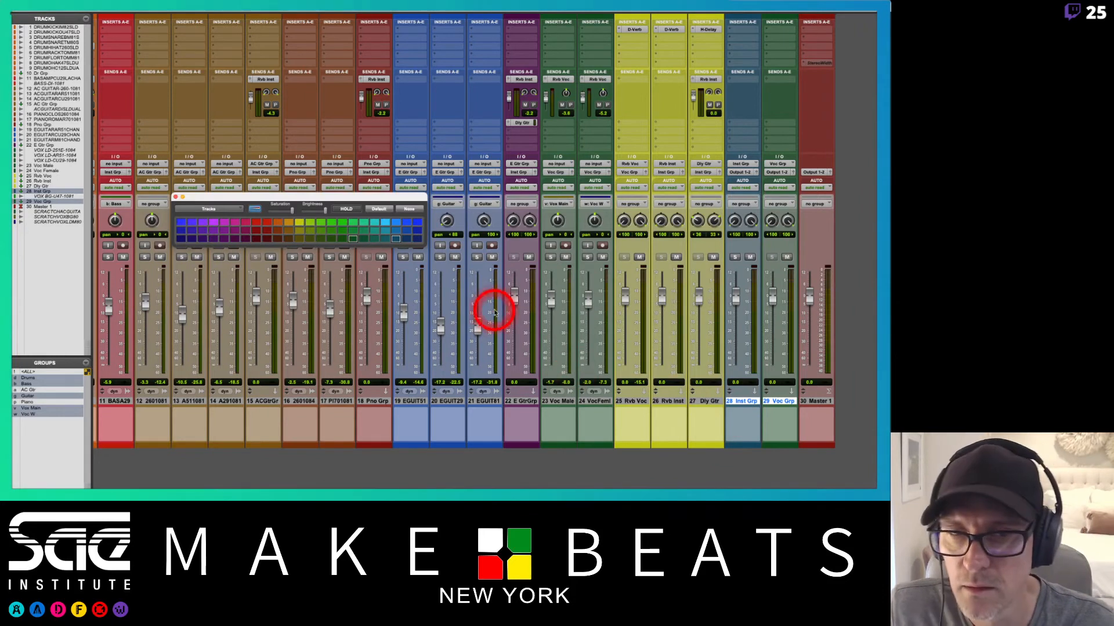
click(418, 240)
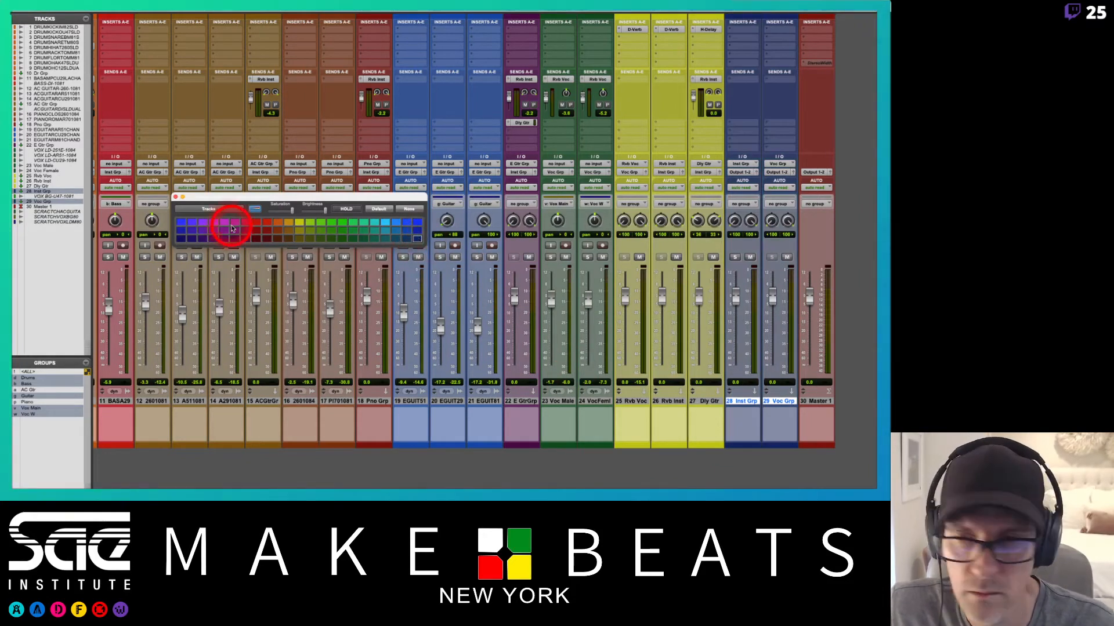
click(173, 197)
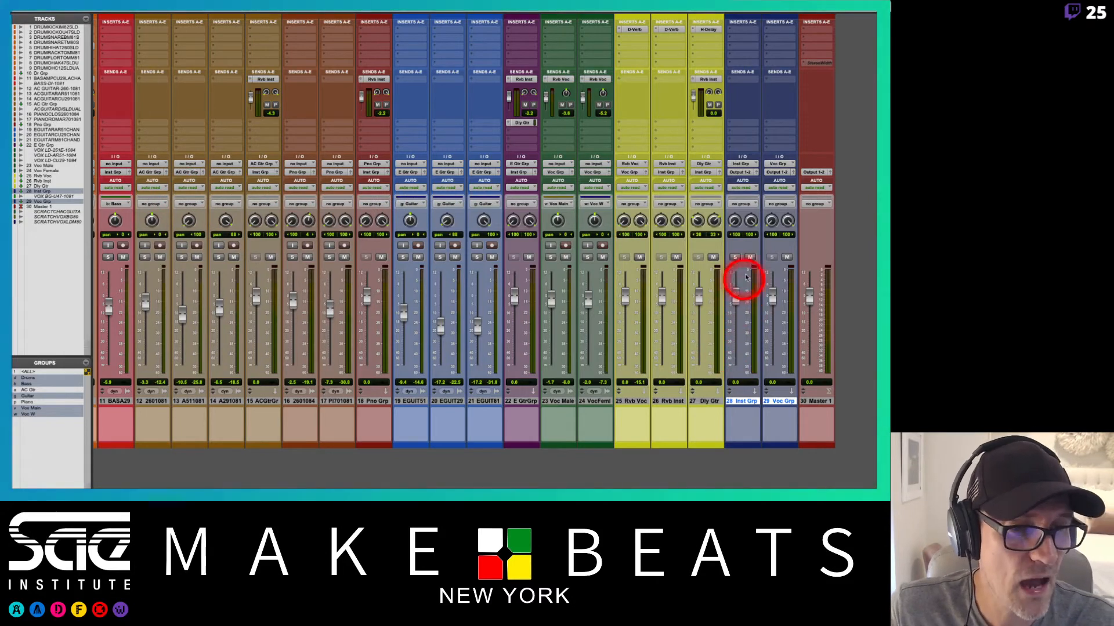
Step: Solo-safe the Inst Grp track and insert the stereo Native Instruments Solid Bus Comp-AAX on it
super+click(735, 258)
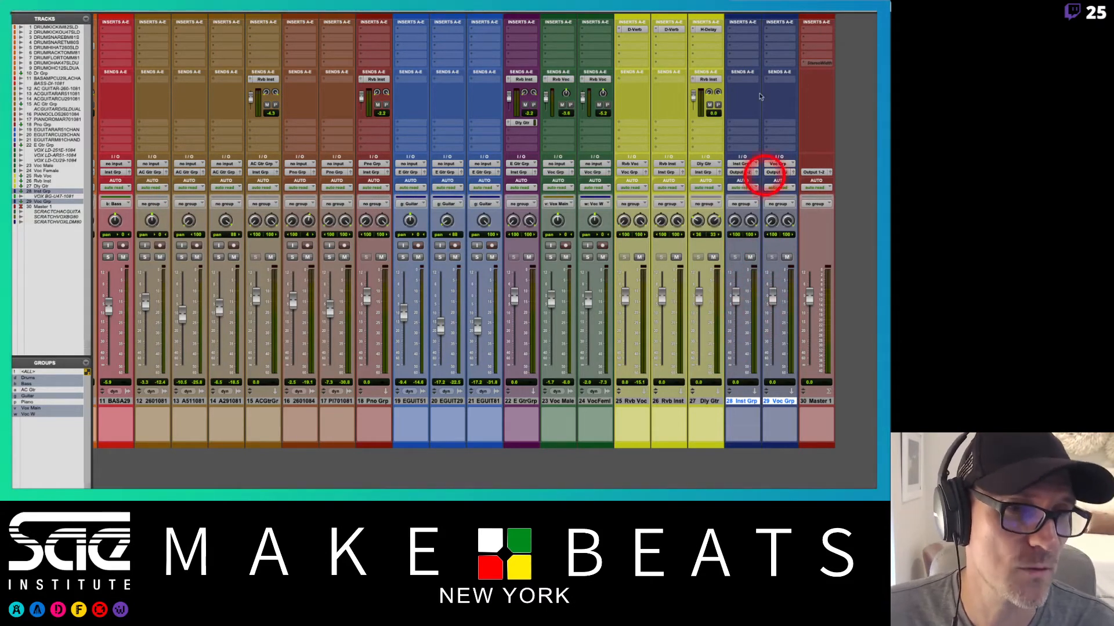
click(745, 36)
mouse_move(755, 47)
mouse_move(697, 55)
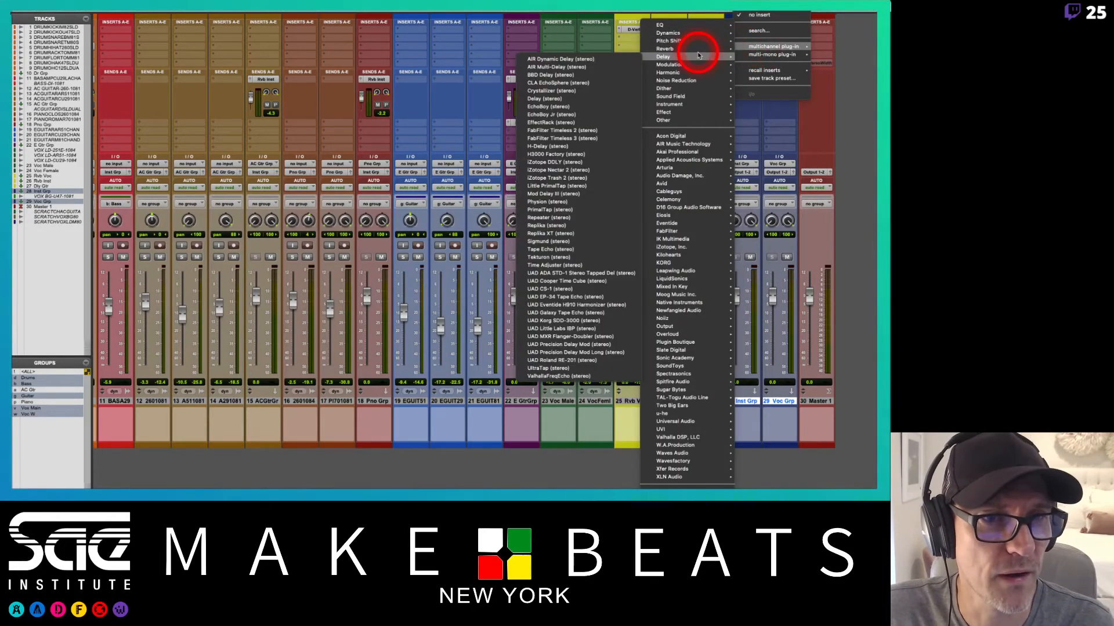
mouse_move(700, 33)
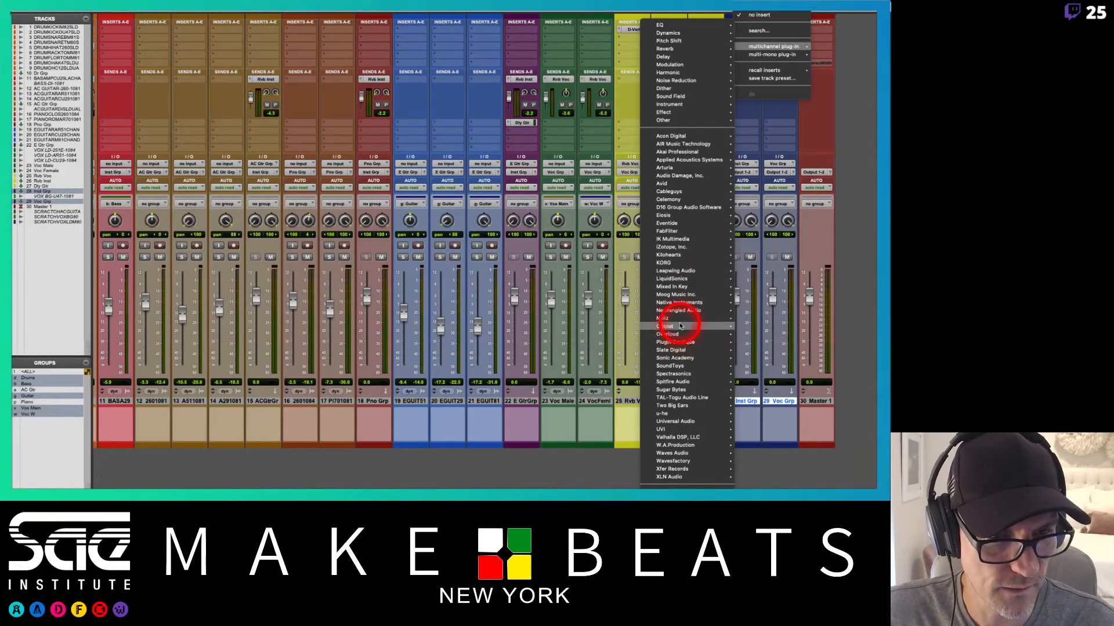
mouse_move(677, 304)
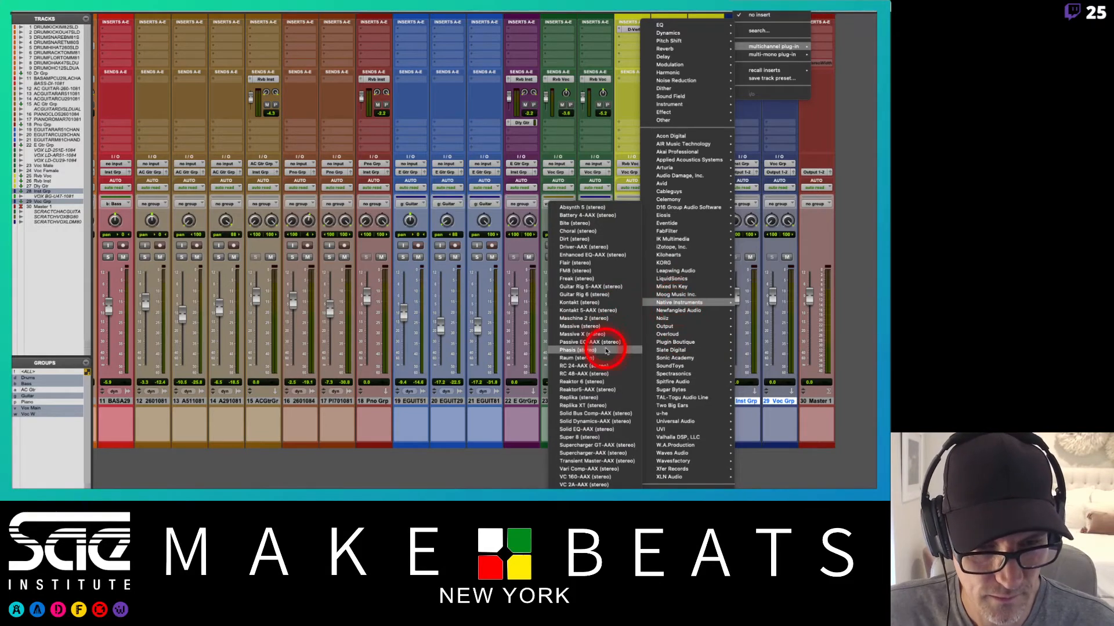
click(587, 414)
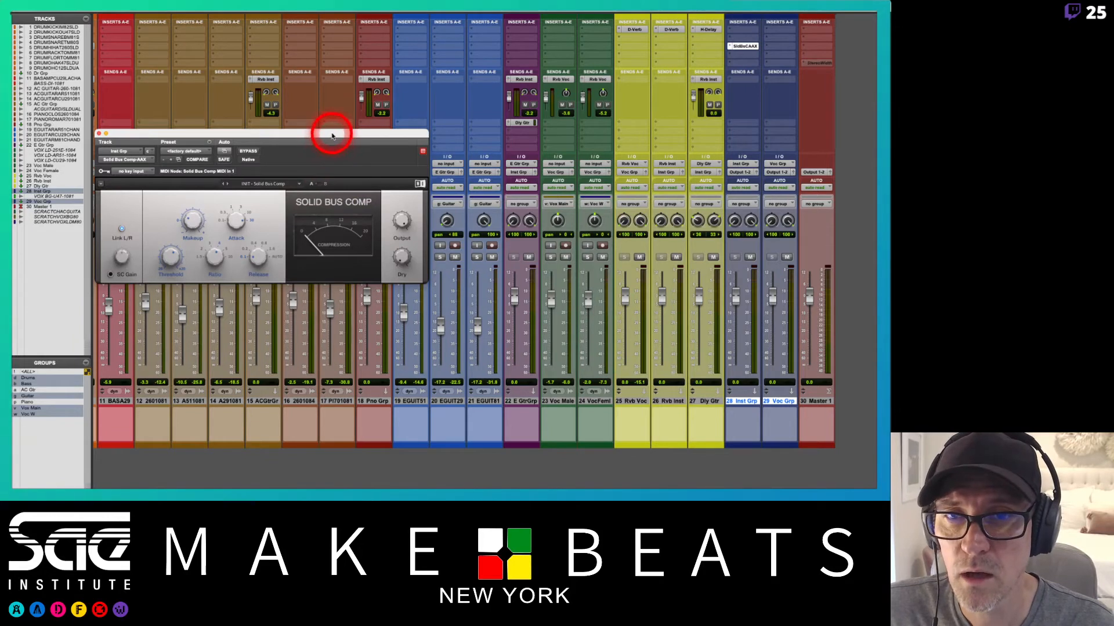
Step: Load the Mix Glue preset in the Inst Grp compressor and copy the plug-in to the same insert slot on Voc Grp
drag(329, 133, 509, 128)
click(472, 177)
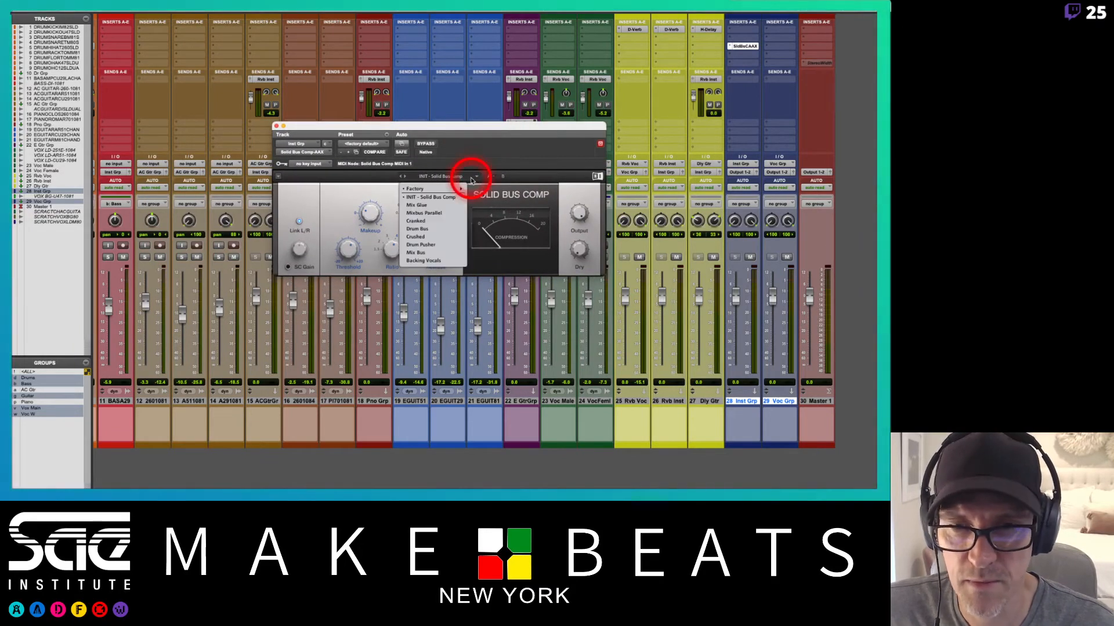
click(424, 206)
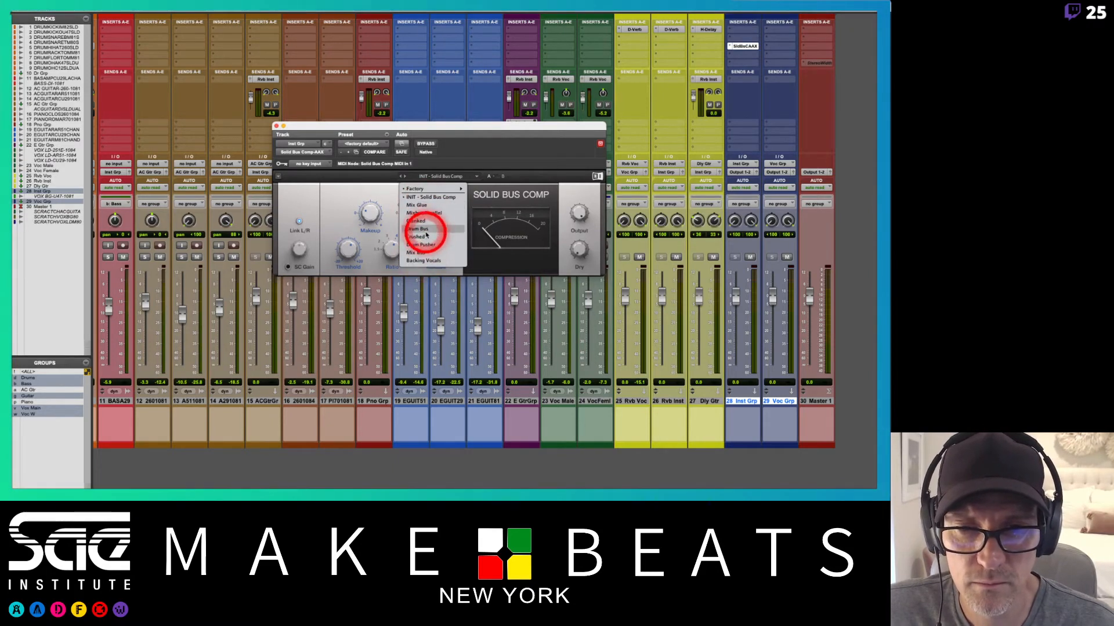
click(424, 206)
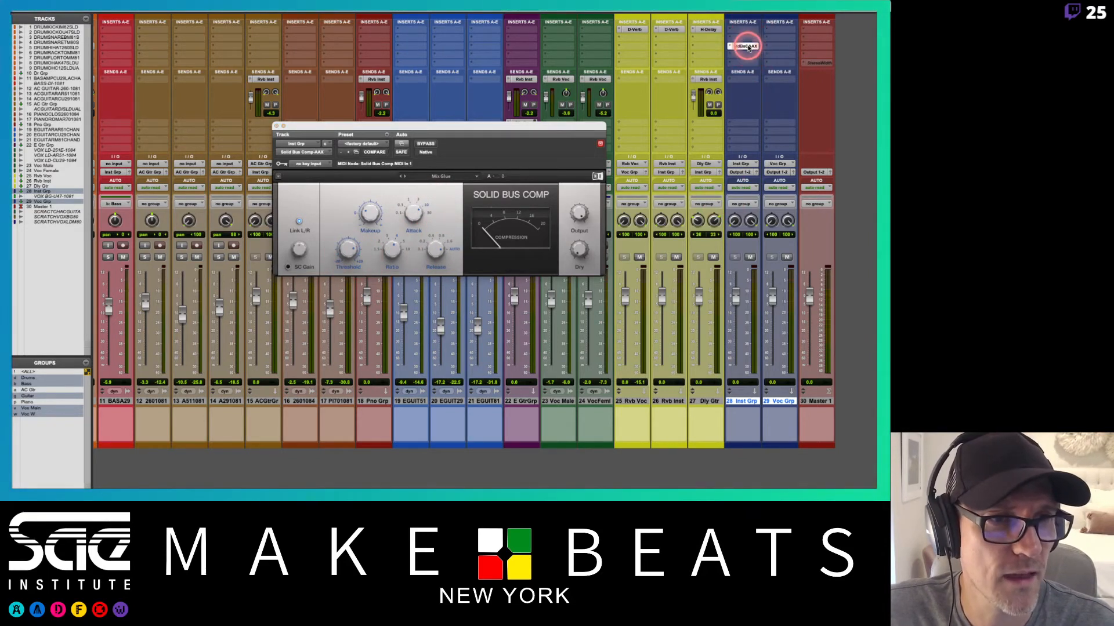
drag(748, 47, 782, 46)
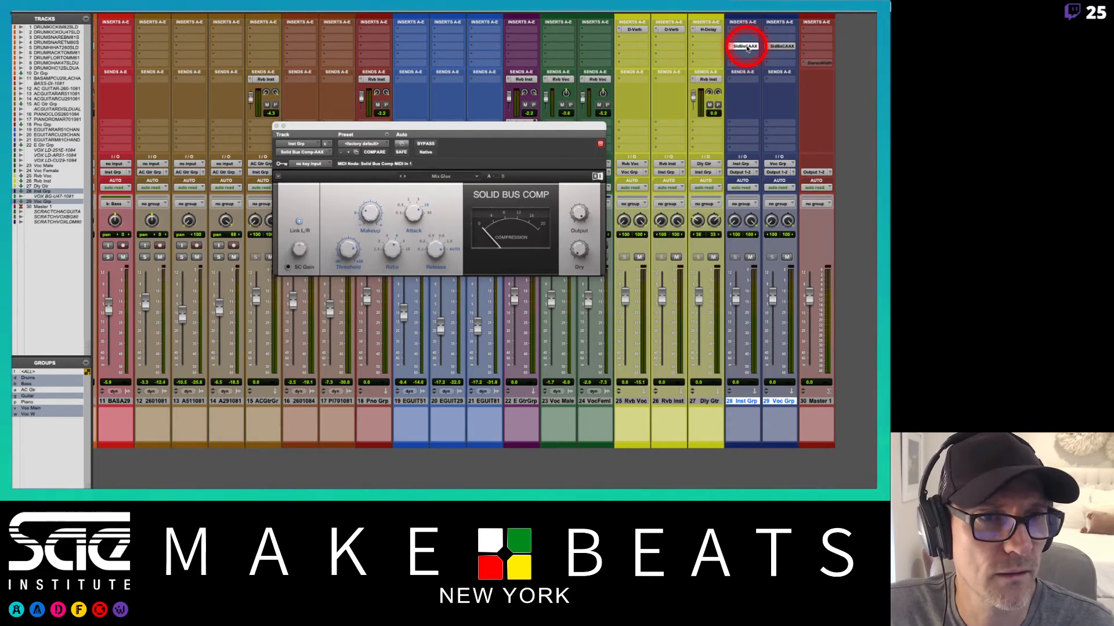
click(746, 48)
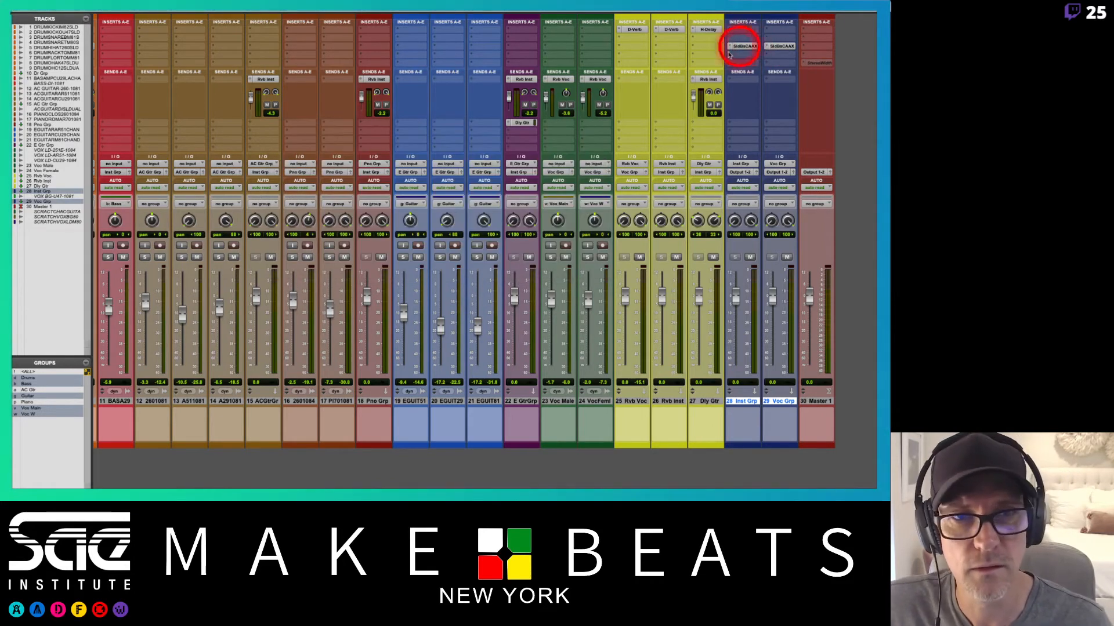
Step: Fine-tune the Inst Grp compressor's threshold and makeup gain during playback while Voc Grp is temporarily muted
click(743, 45)
click(746, 46)
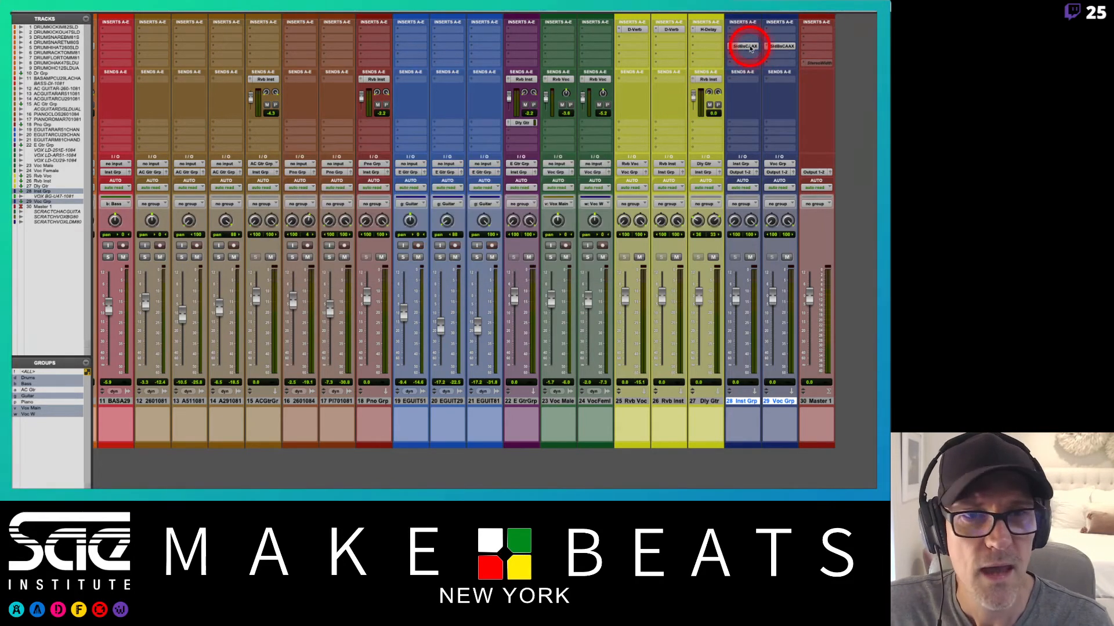
click(748, 46)
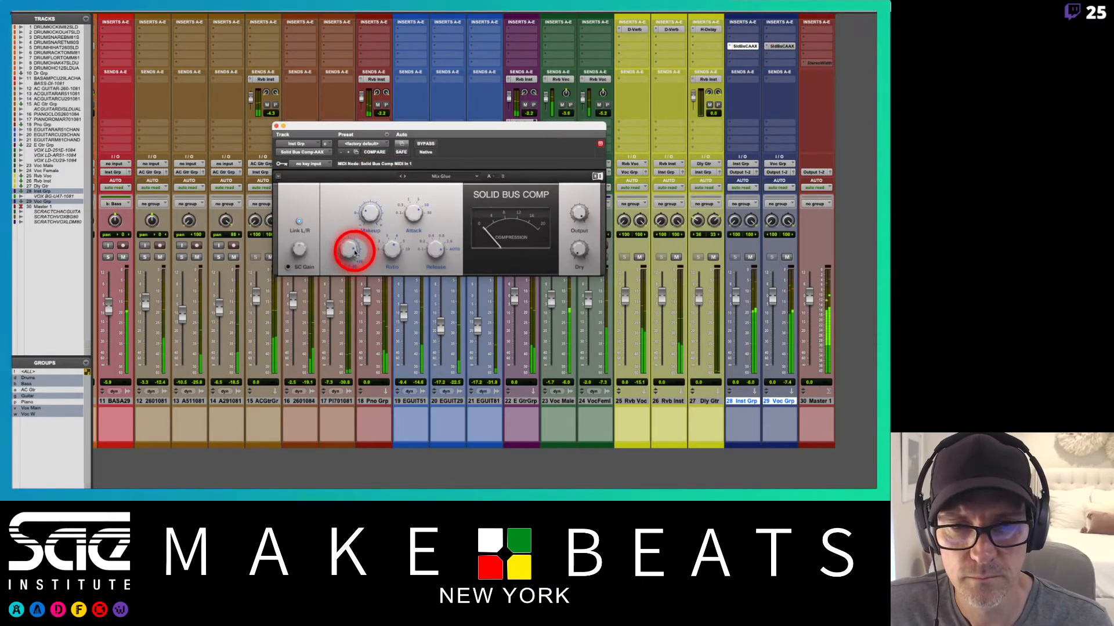
click(787, 257)
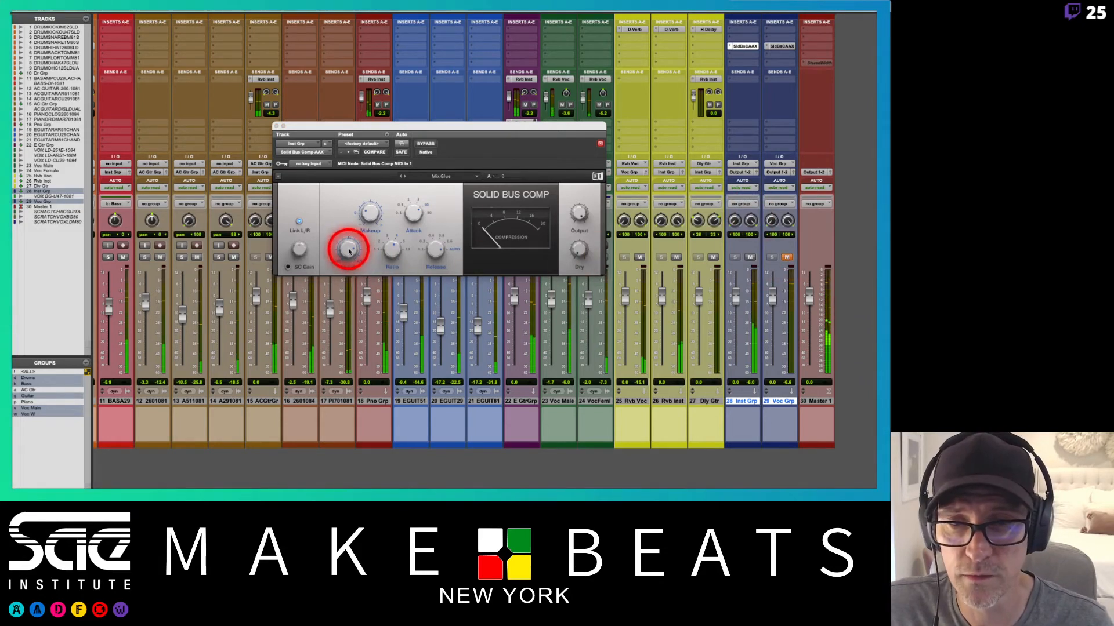
drag(348, 250, 348, 249)
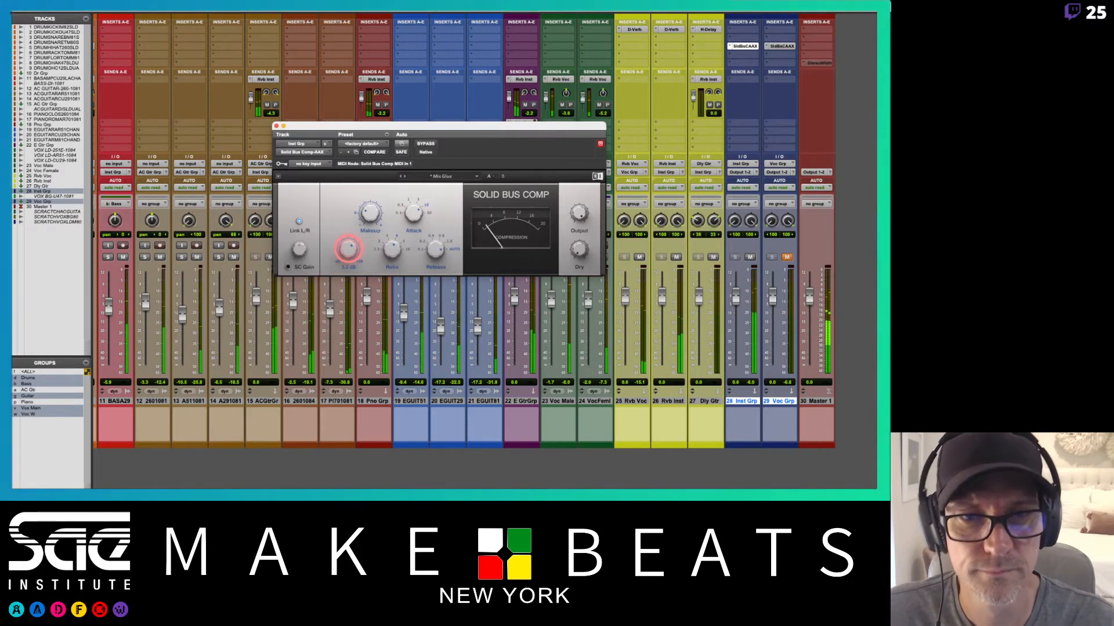
drag(348, 249, 348, 249)
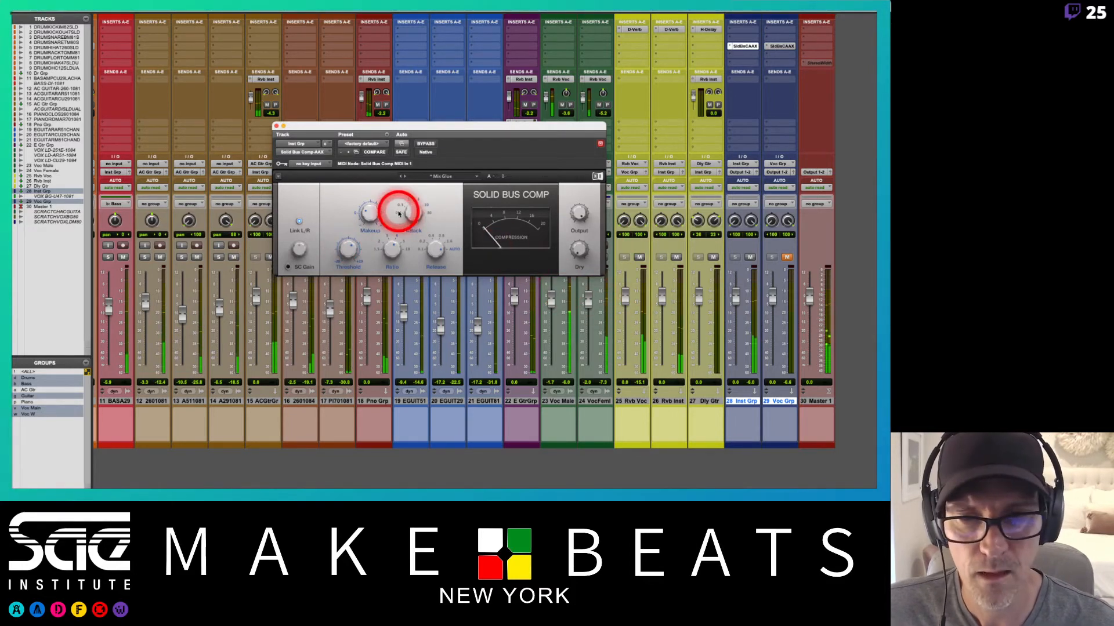
drag(371, 214, 372, 216)
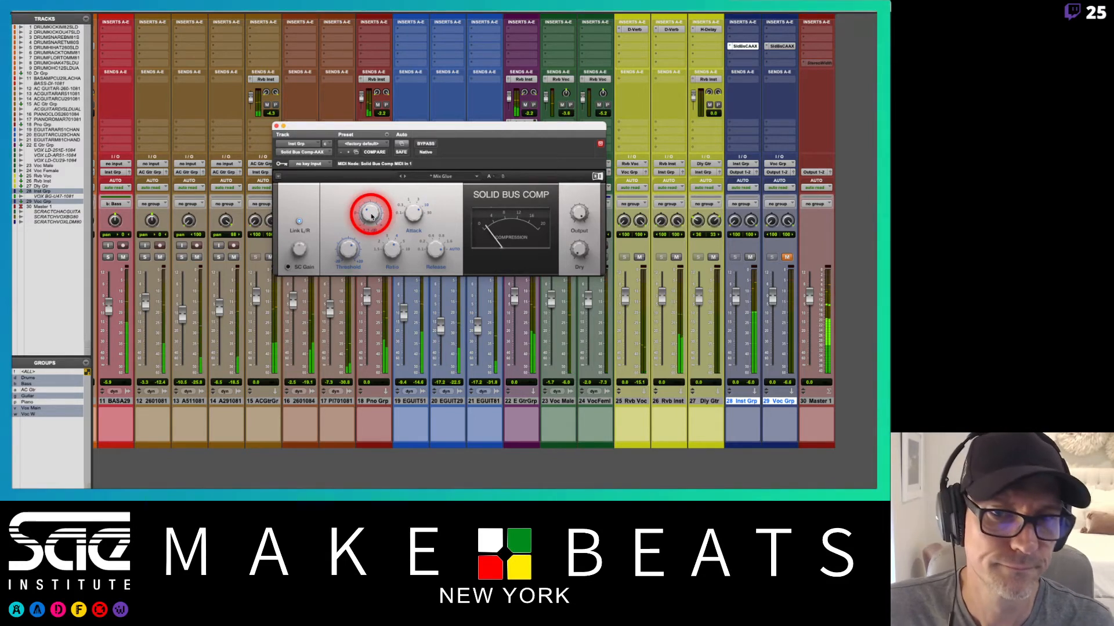
click(787, 257)
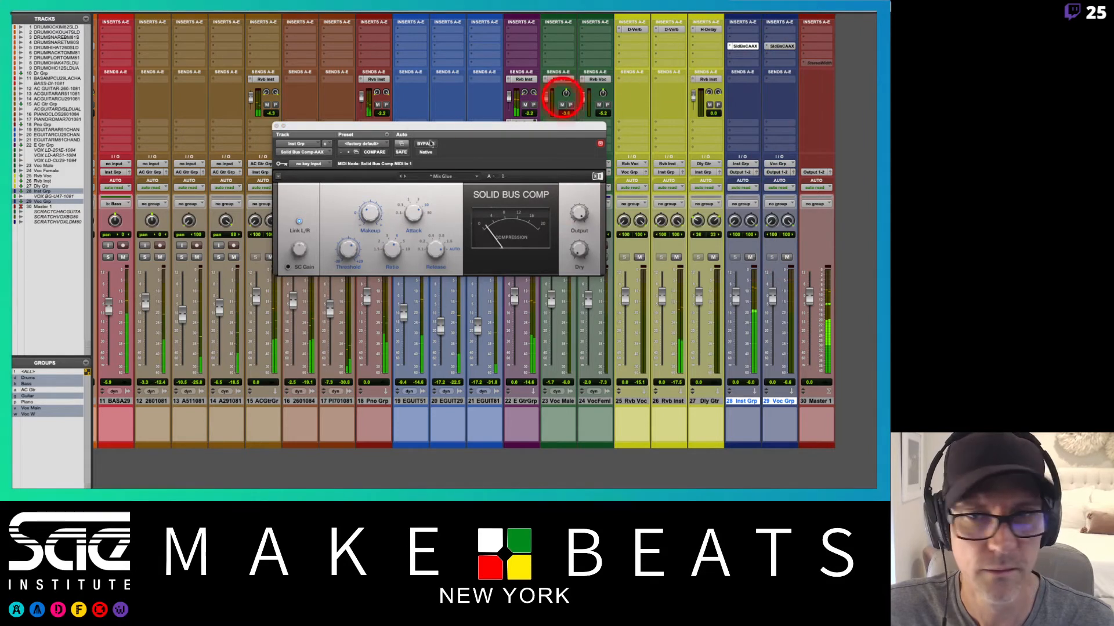
click(277, 126)
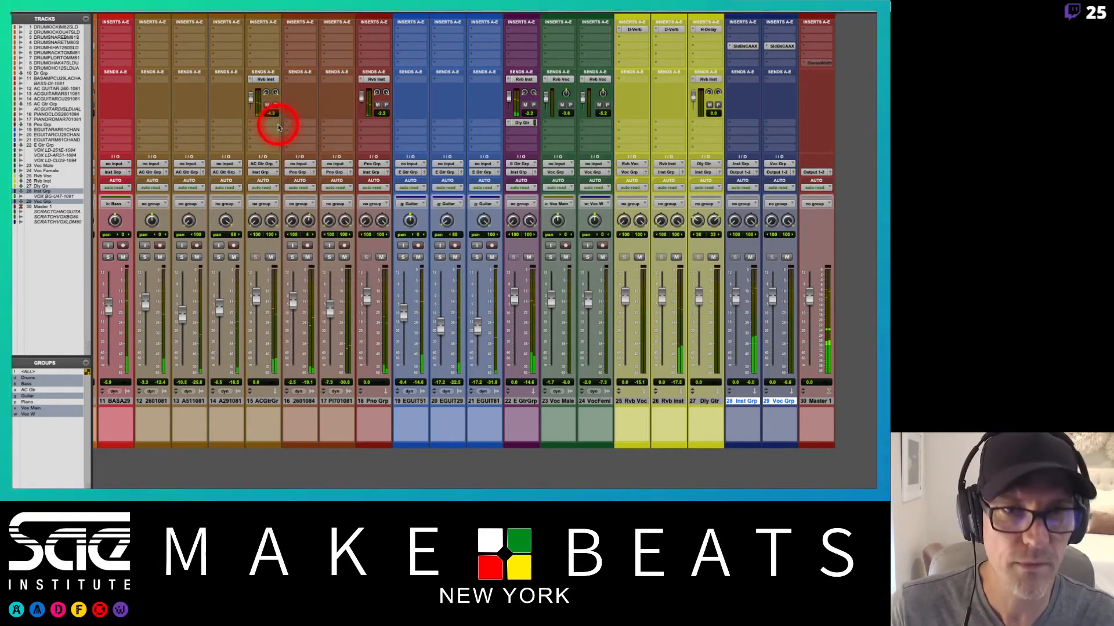
Step: Play from the C1 marker and adjust the Voc Grp compressor's threshold, setting its makeup gain to about 2.7 dB
key(super+5)
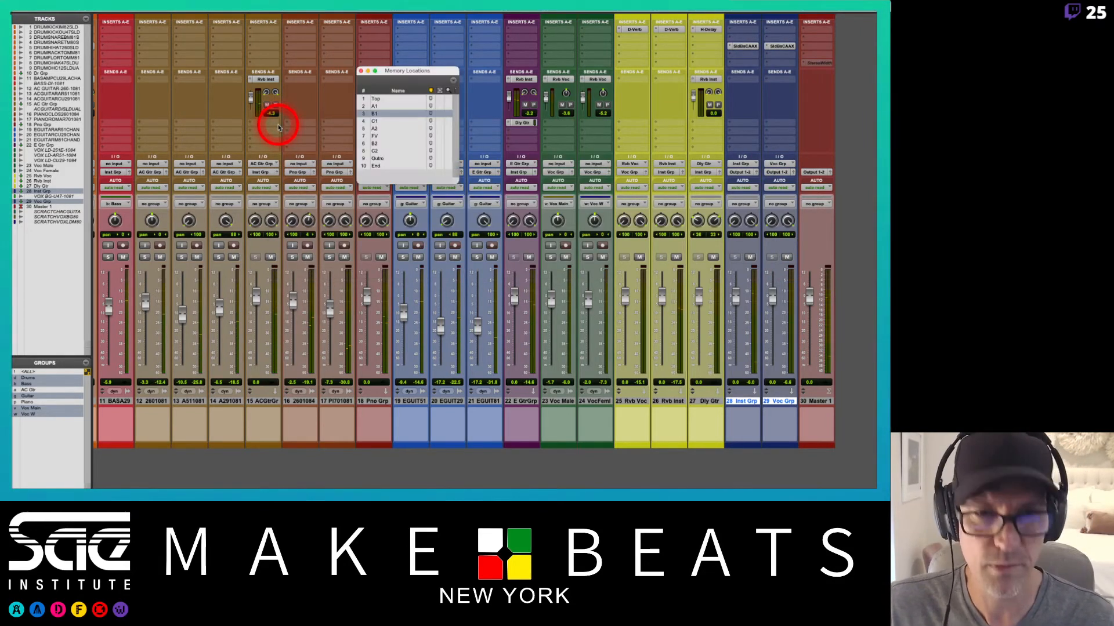
click(392, 121)
key(space)
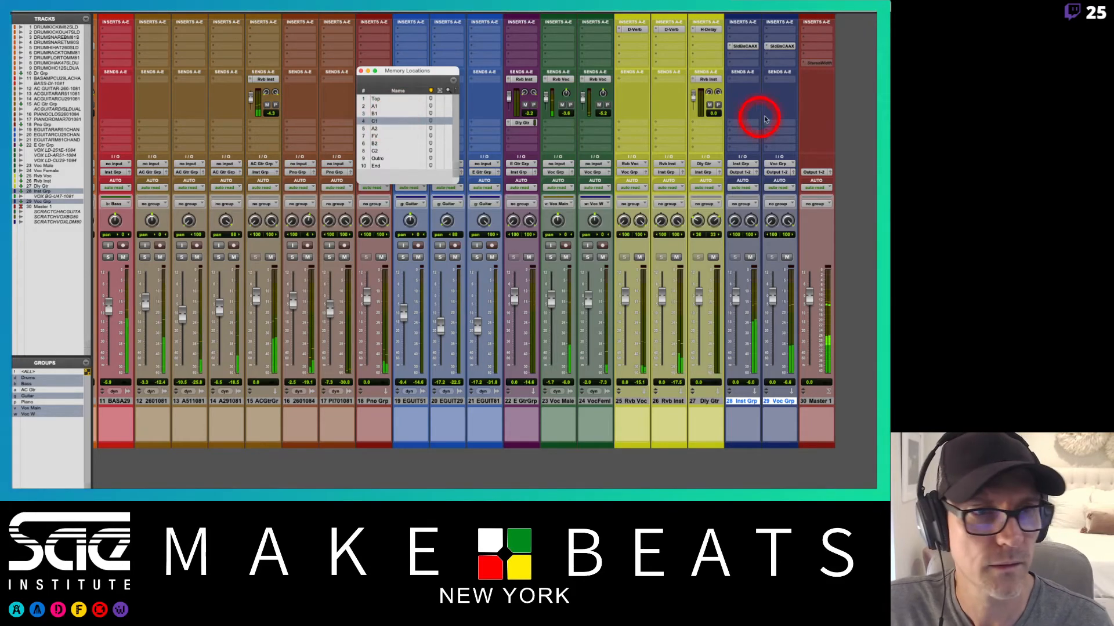
click(781, 46)
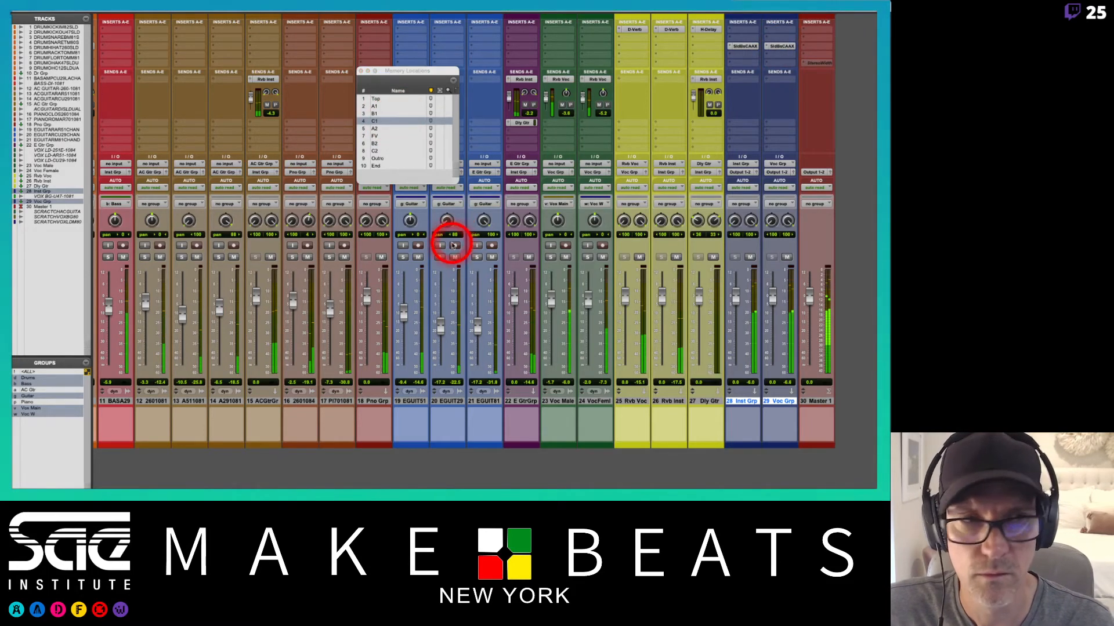
drag(349, 249, 351, 249)
drag(371, 215, 370, 214)
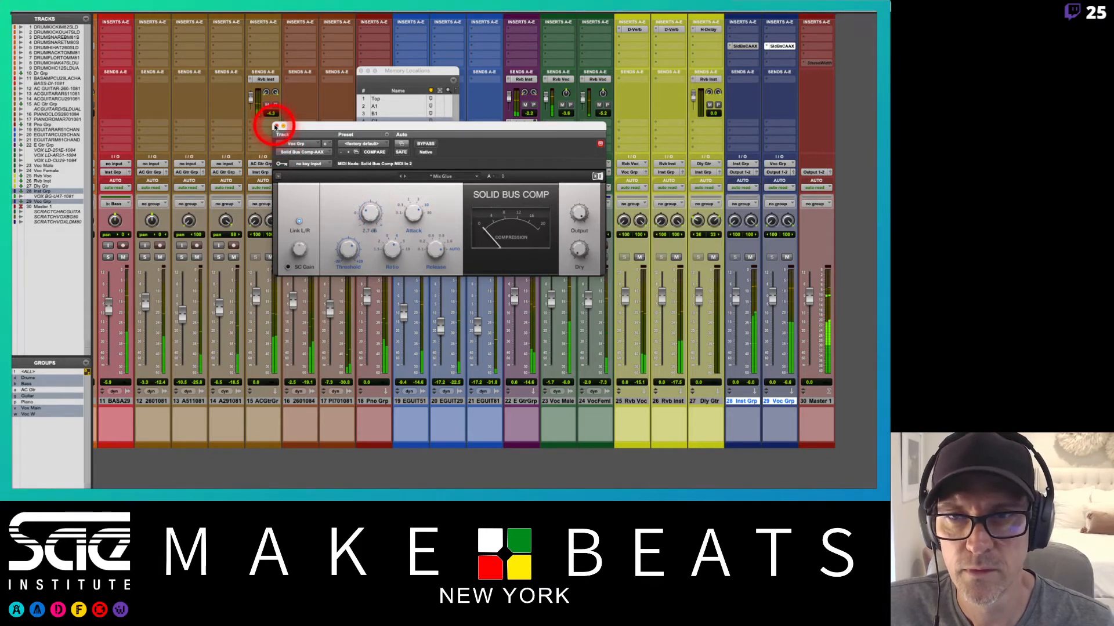
click(276, 127)
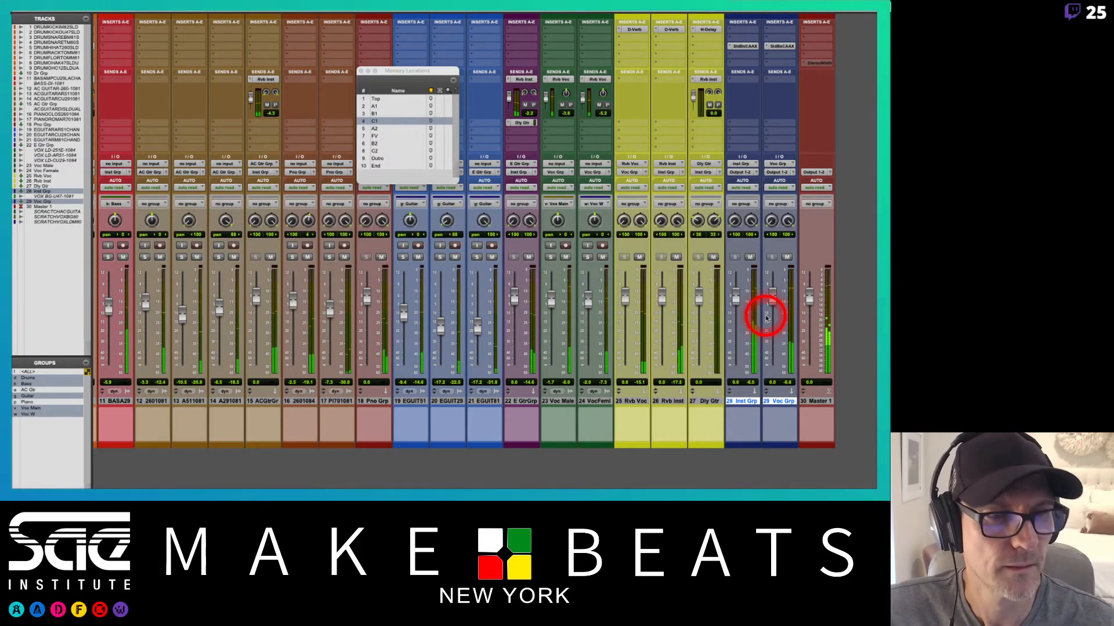
click(360, 70)
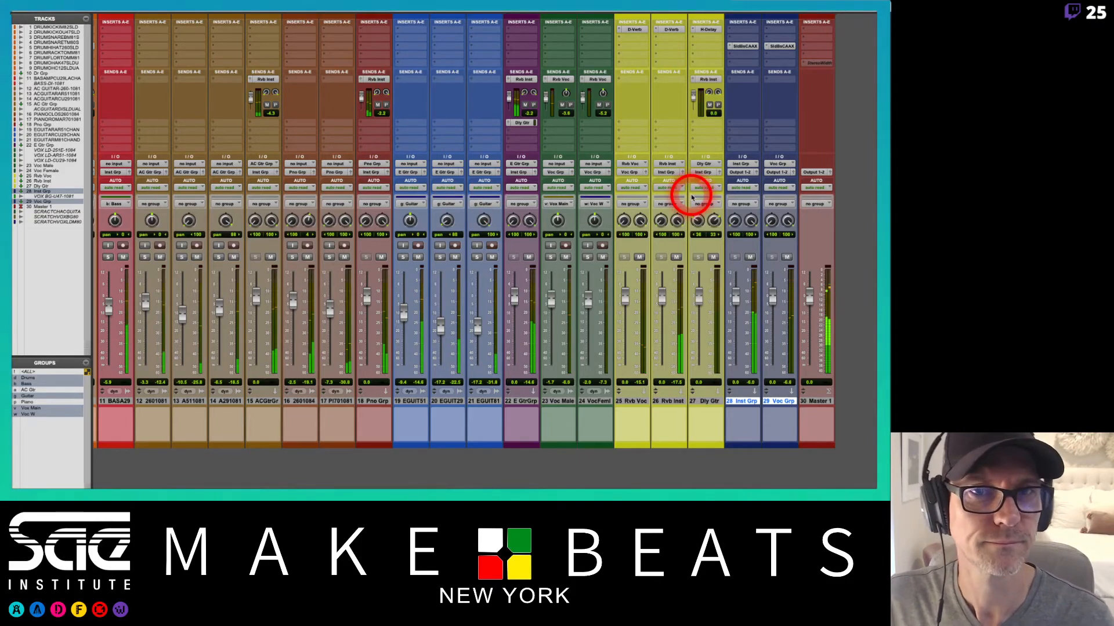
Step: Review the channels across the whole mixer from drums to master, and the drum and bass tracks in the Edit window
scroll(691, 198, left, 5)
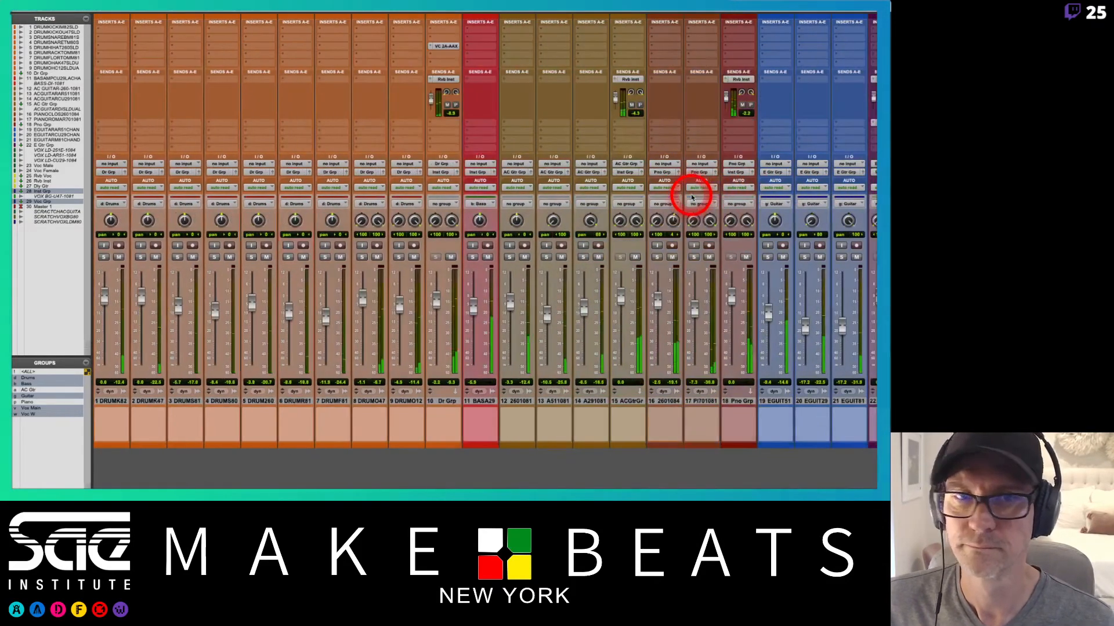
scroll(691, 197, left, 3)
scroll(691, 197, right, 4)
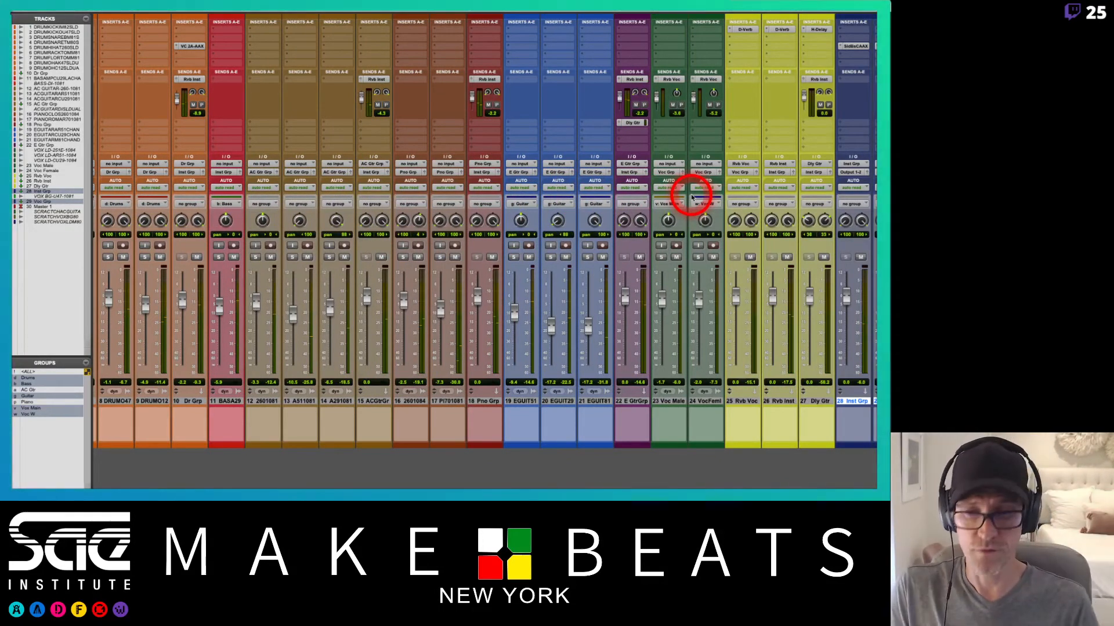
scroll(692, 198, right, 3)
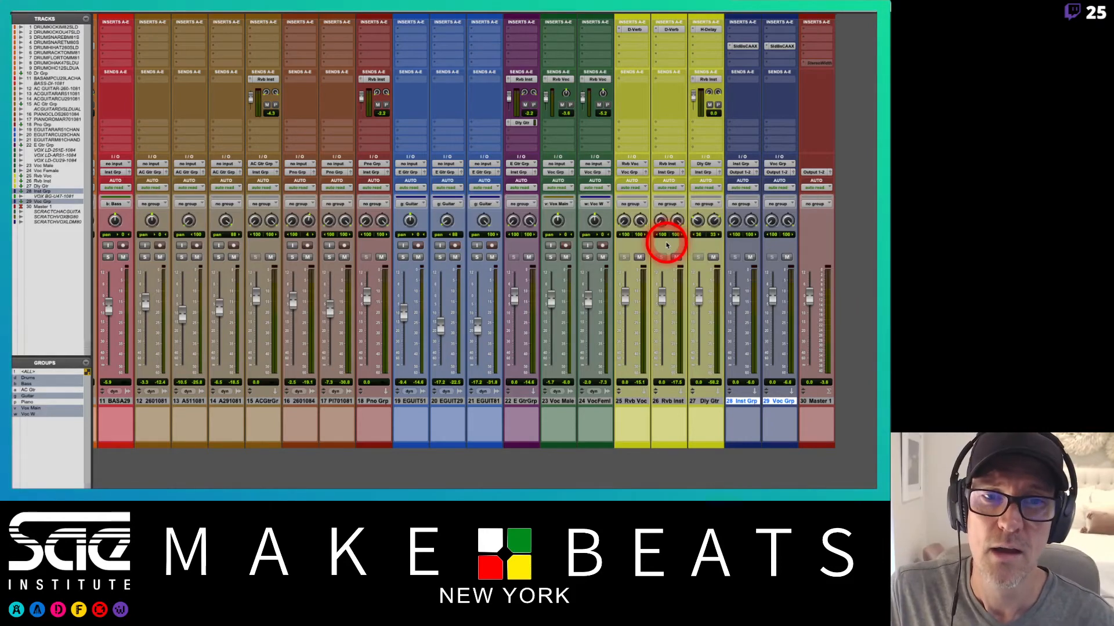
scroll(666, 245, left, 10)
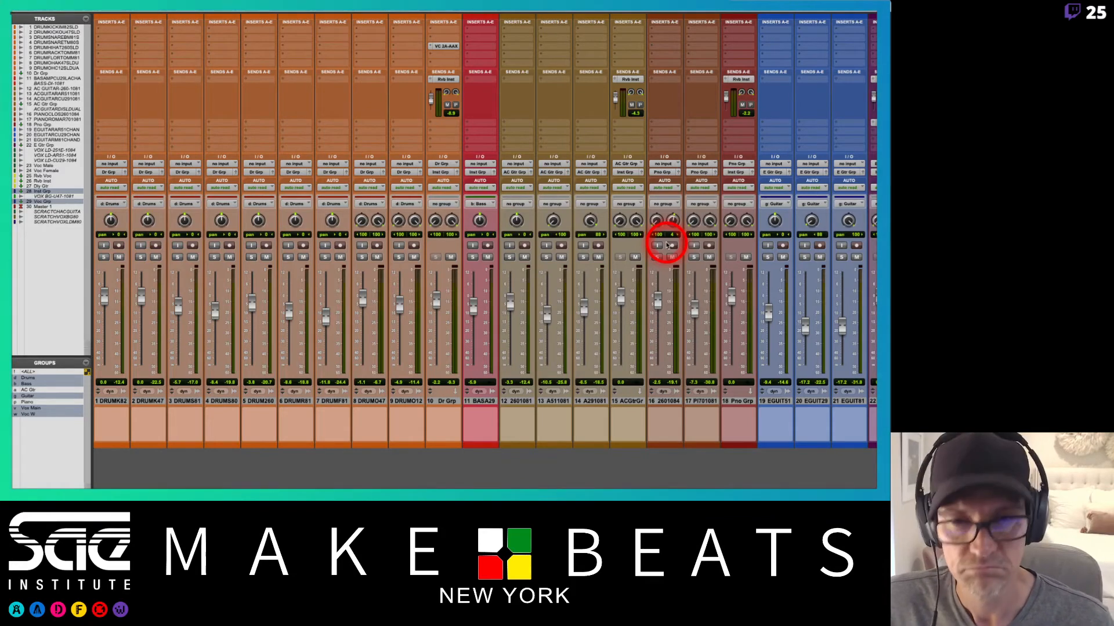
key(super+equal)
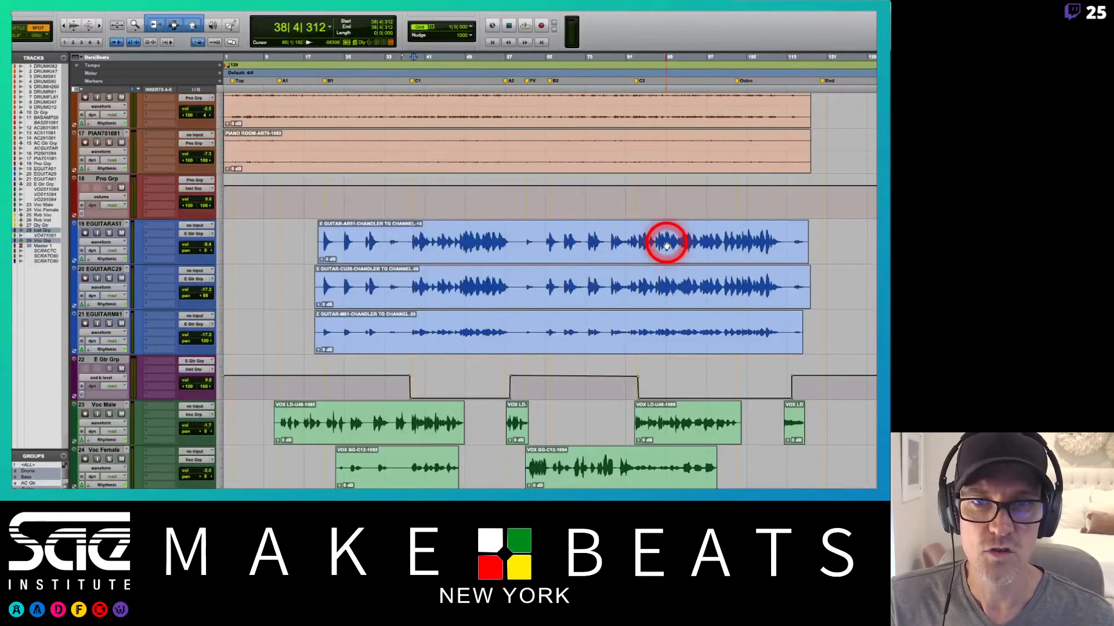
scroll(688, 251, up, 10)
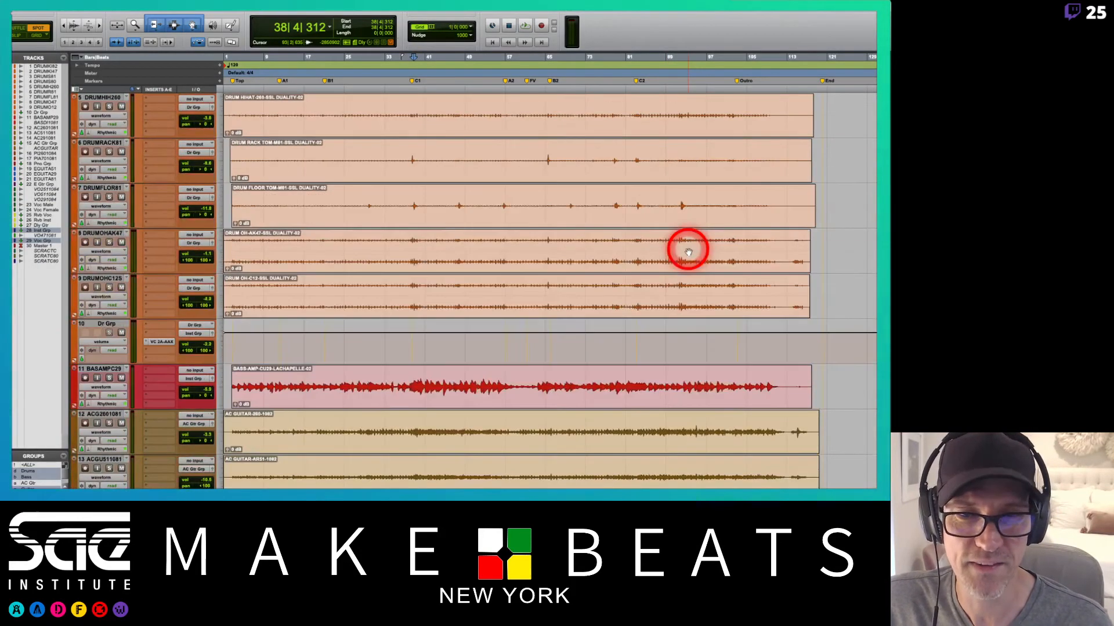
Step: Switch from the Edit window to the mixer and show only the Aux tracks
scroll(687, 250, down, 5)
scroll(688, 251, up, 10)
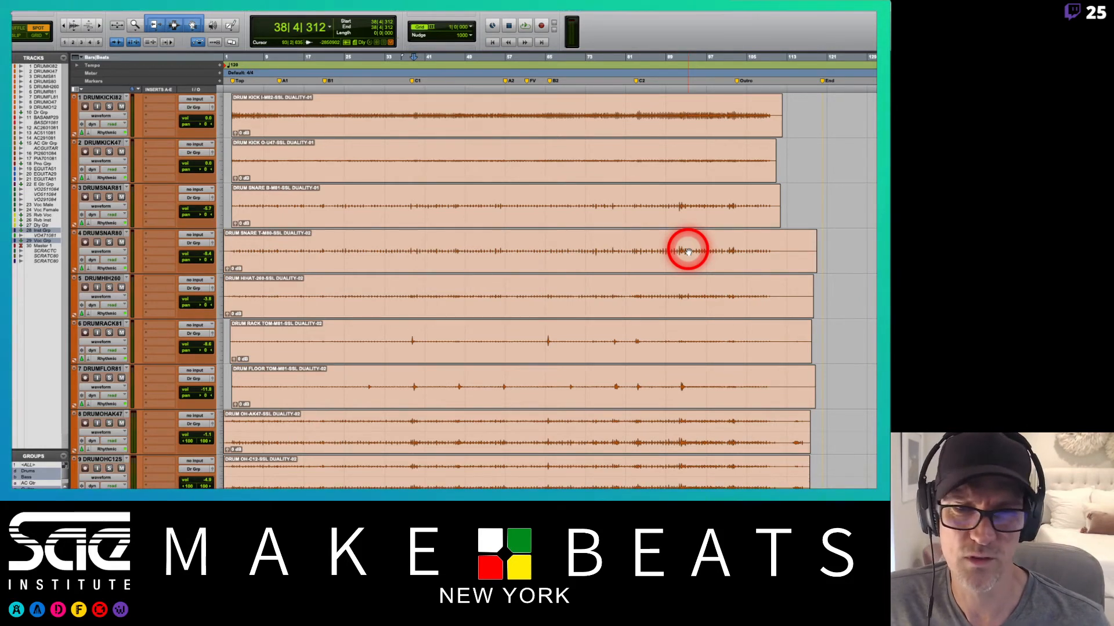
scroll(687, 251, down, 15)
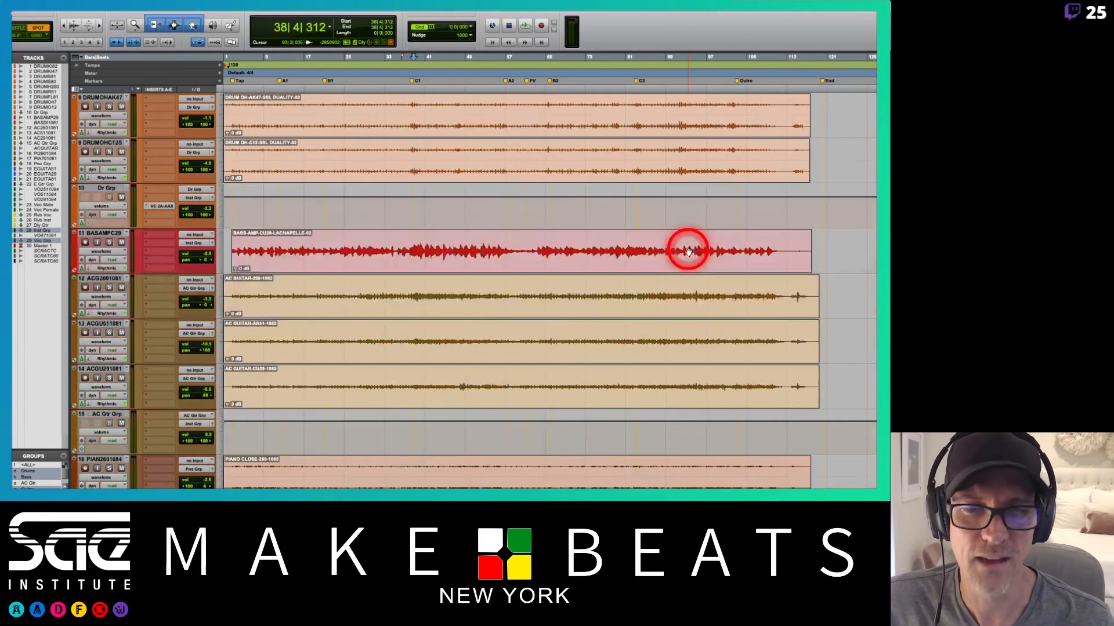
scroll(688, 251, down, 1)
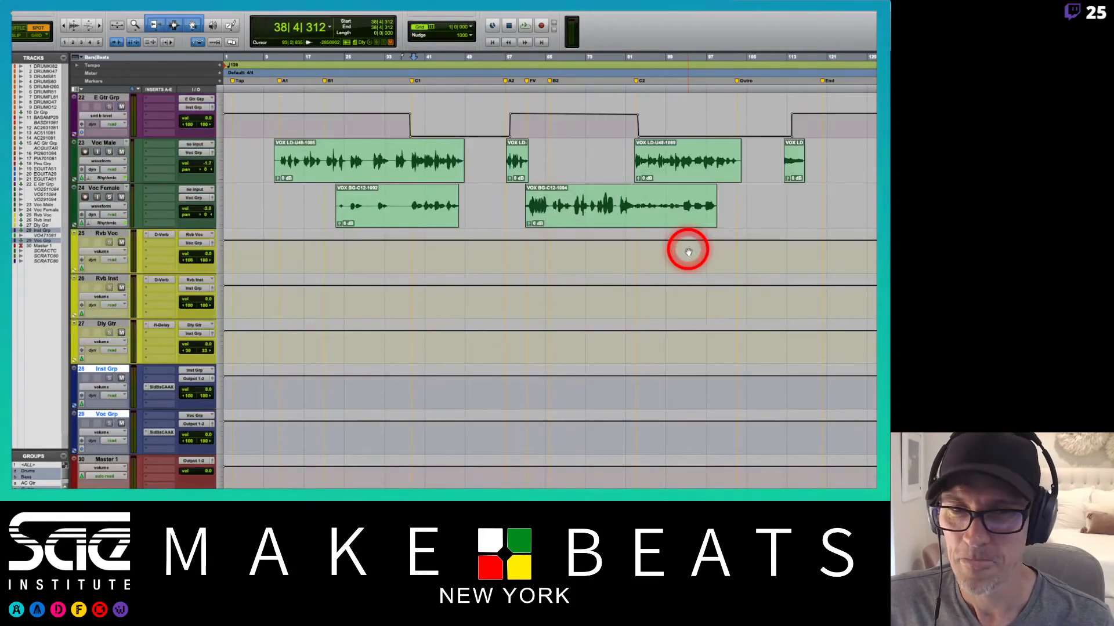
key(super+equal)
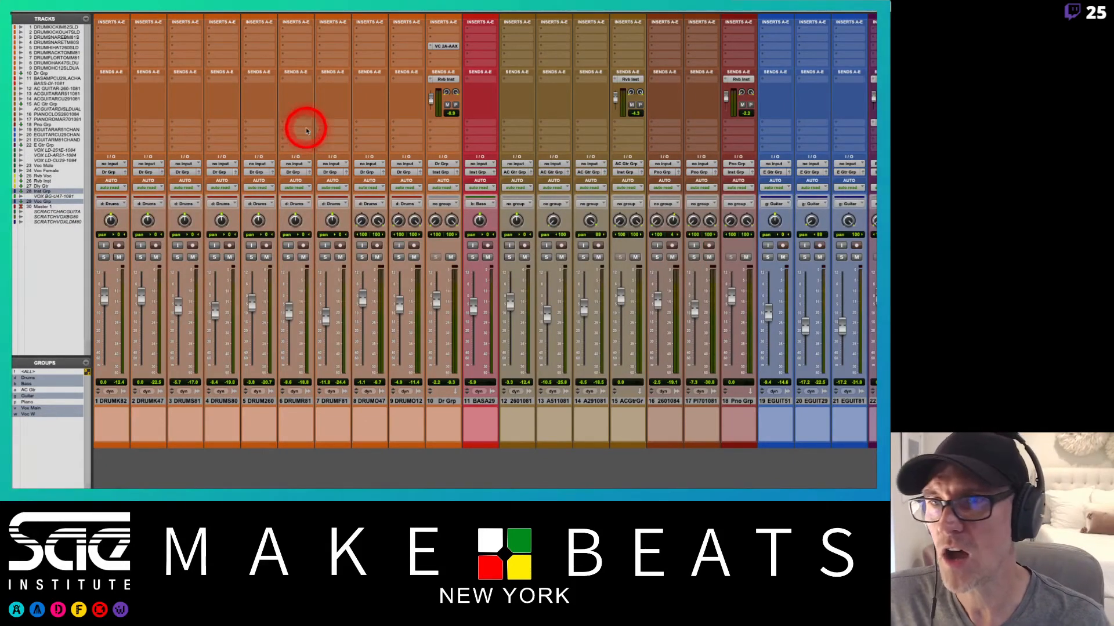
click(87, 17)
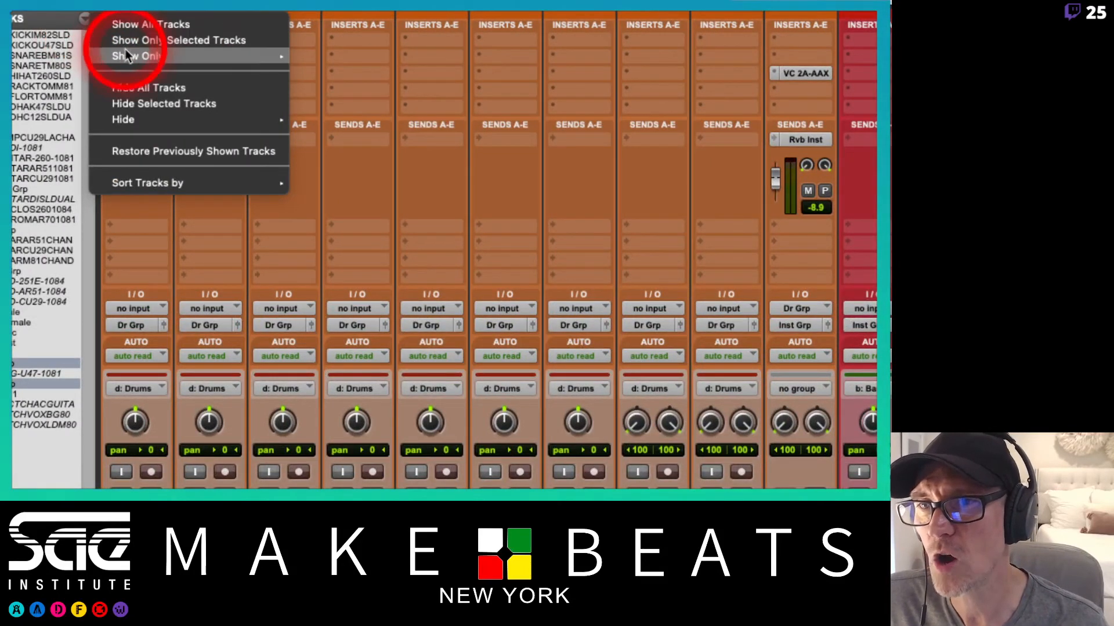
mouse_move(272, 58)
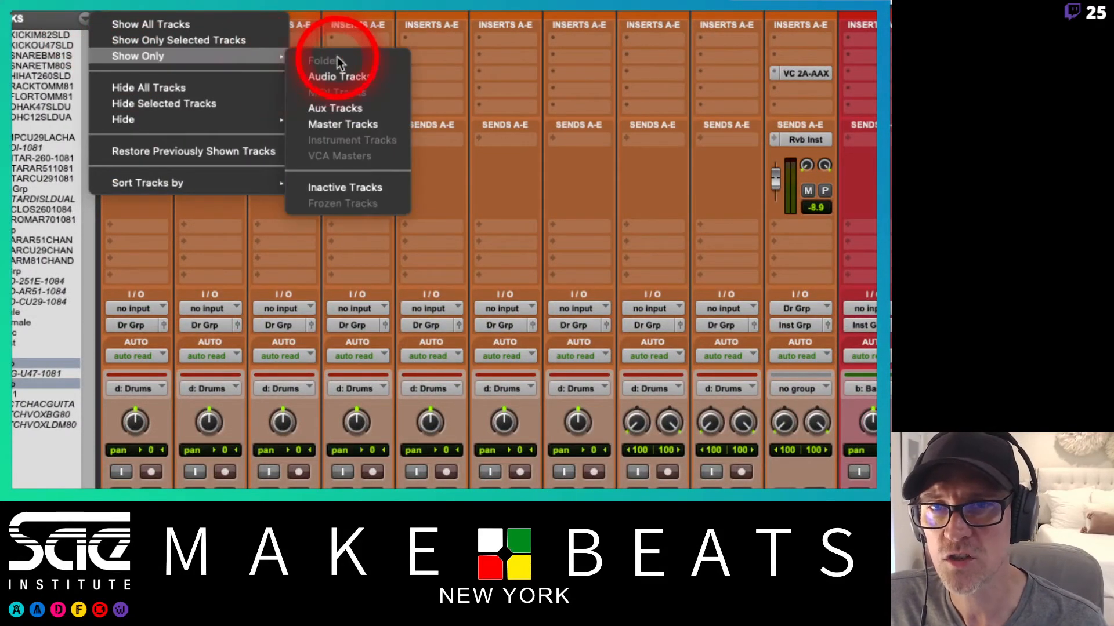
click(335, 107)
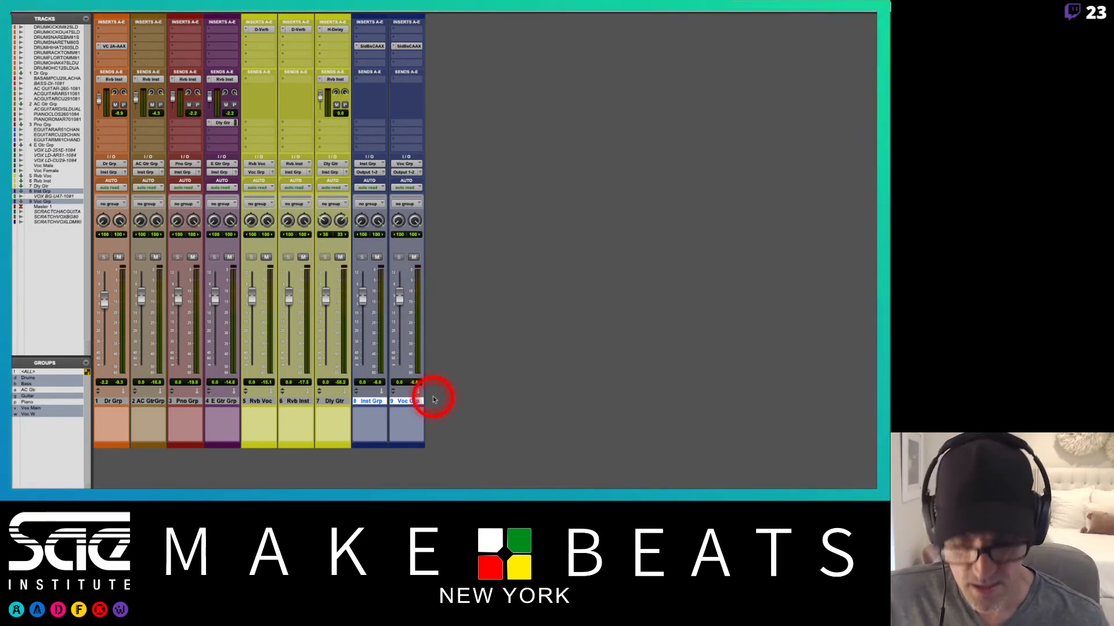
Step: Create one new stereo Aux Input track after Voc Grp and name it Mix Bus
key(super+shift+n)
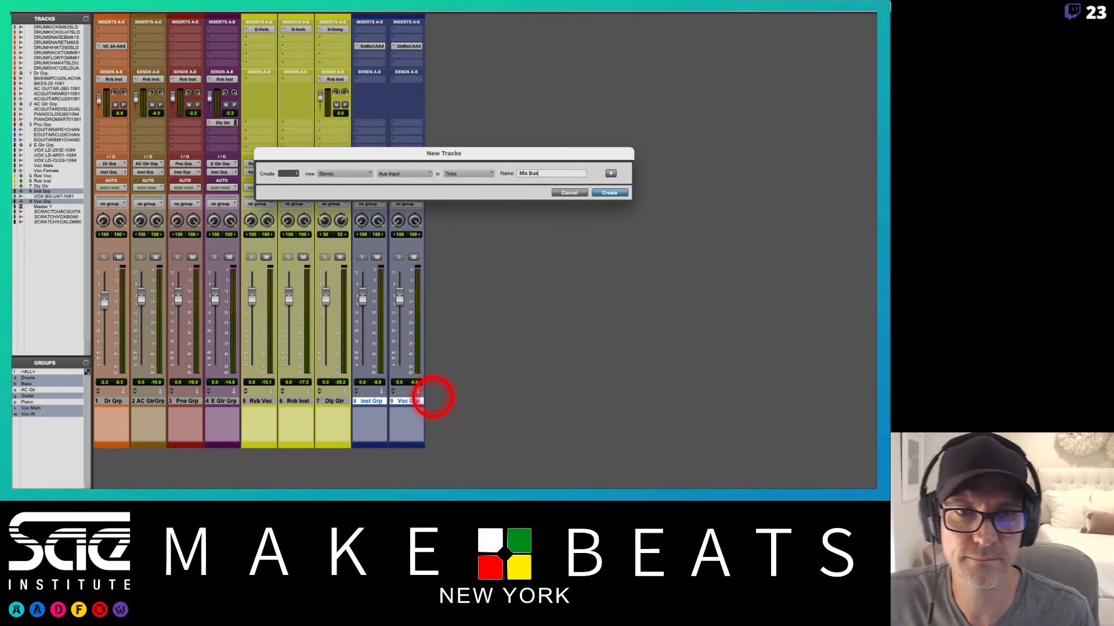
key(Return)
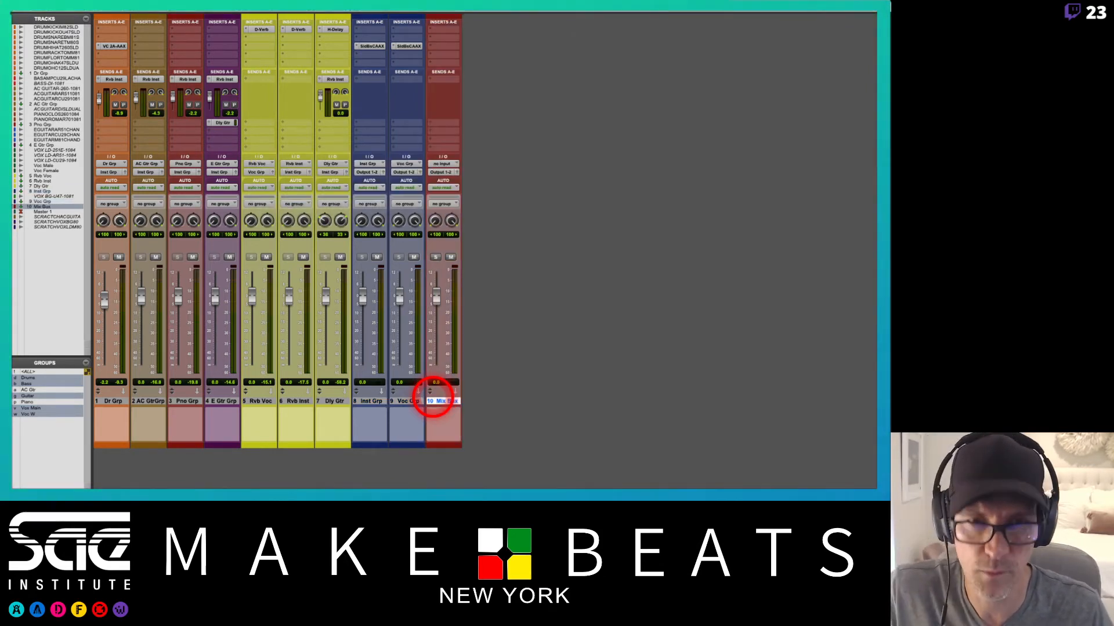
double_click(443, 401)
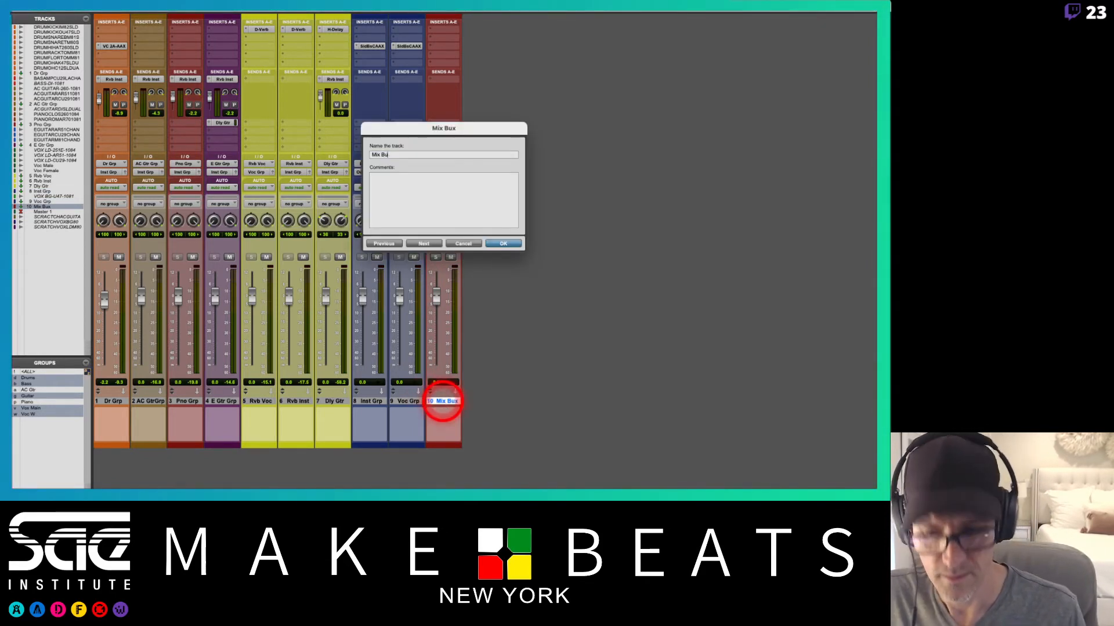
key(Return)
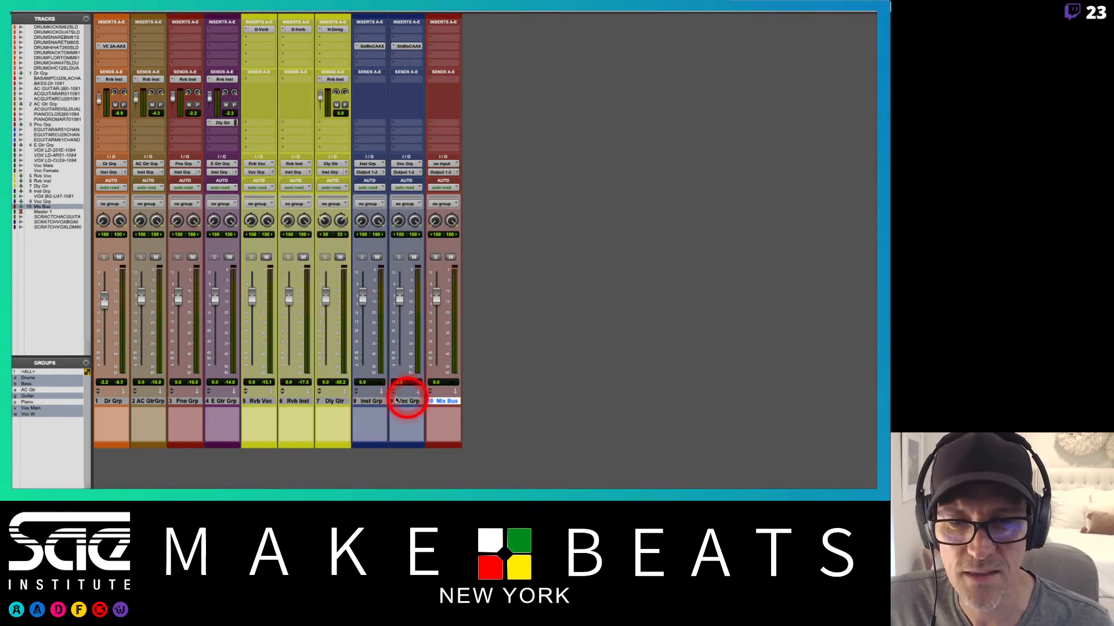
Step: Show the Master 1 track and route the outputs of both Inst Grp and Voc Grp to the Mix Bus track
click(377, 401)
shift+click(397, 402)
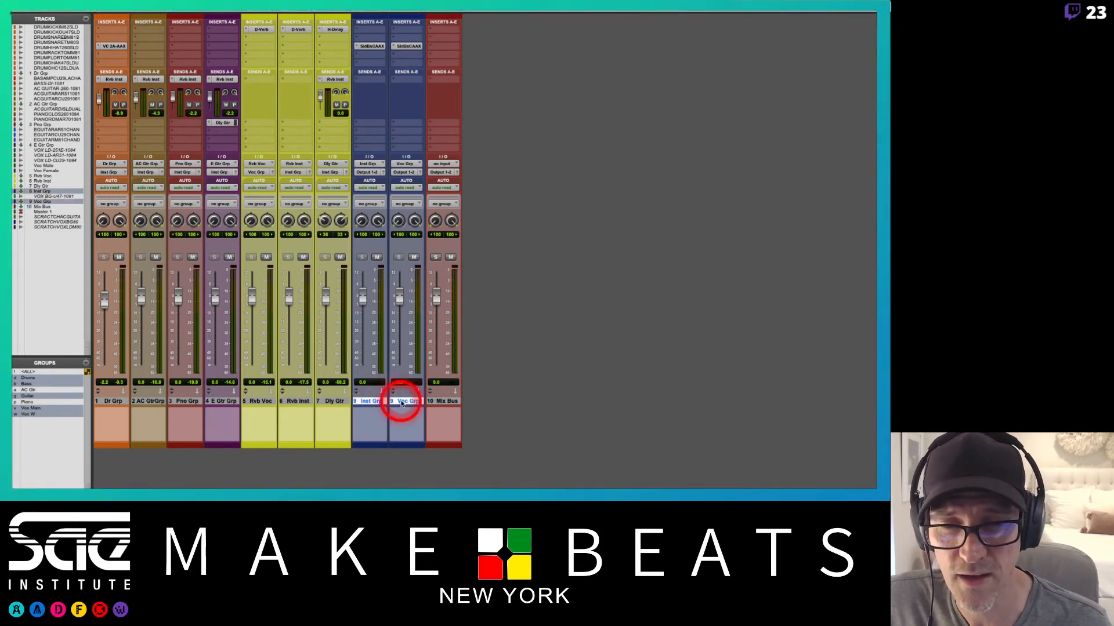
click(20, 212)
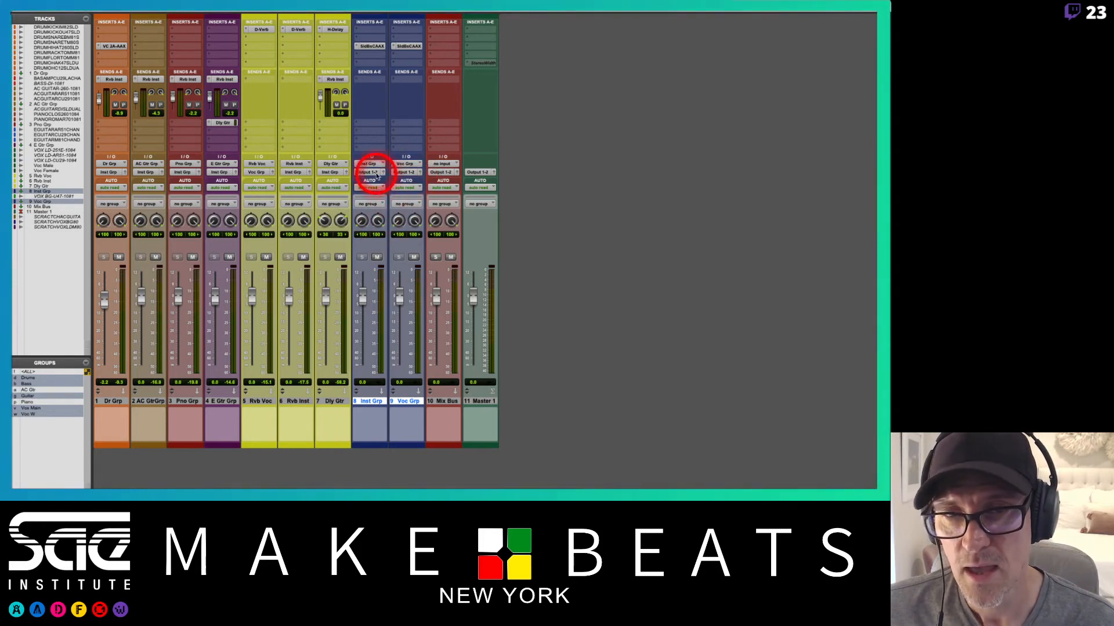
click(404, 173)
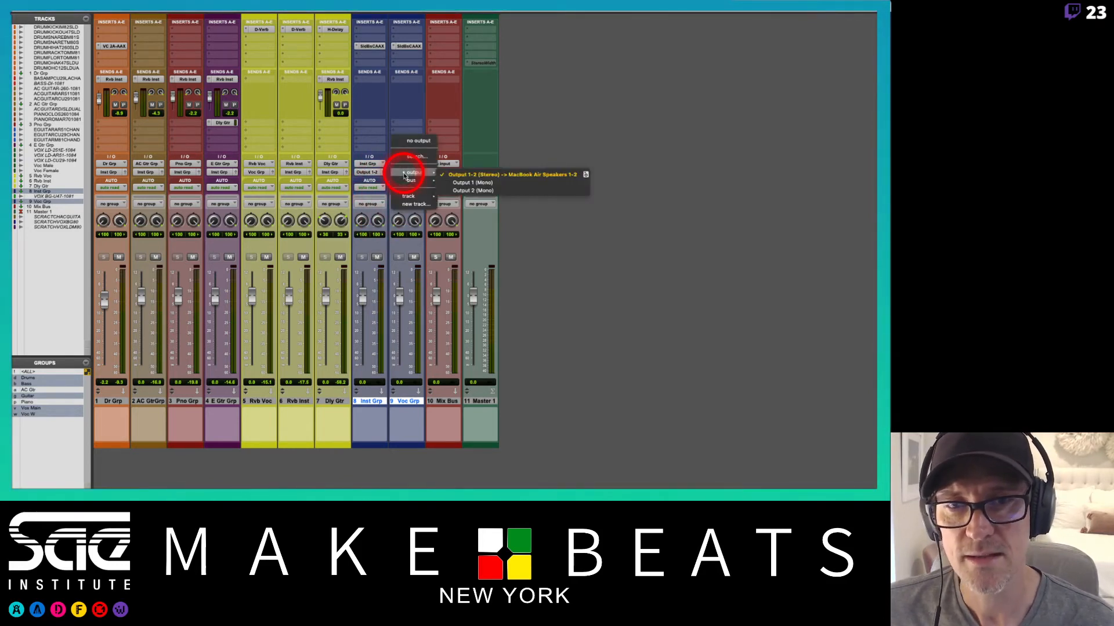
mouse_move(409, 196)
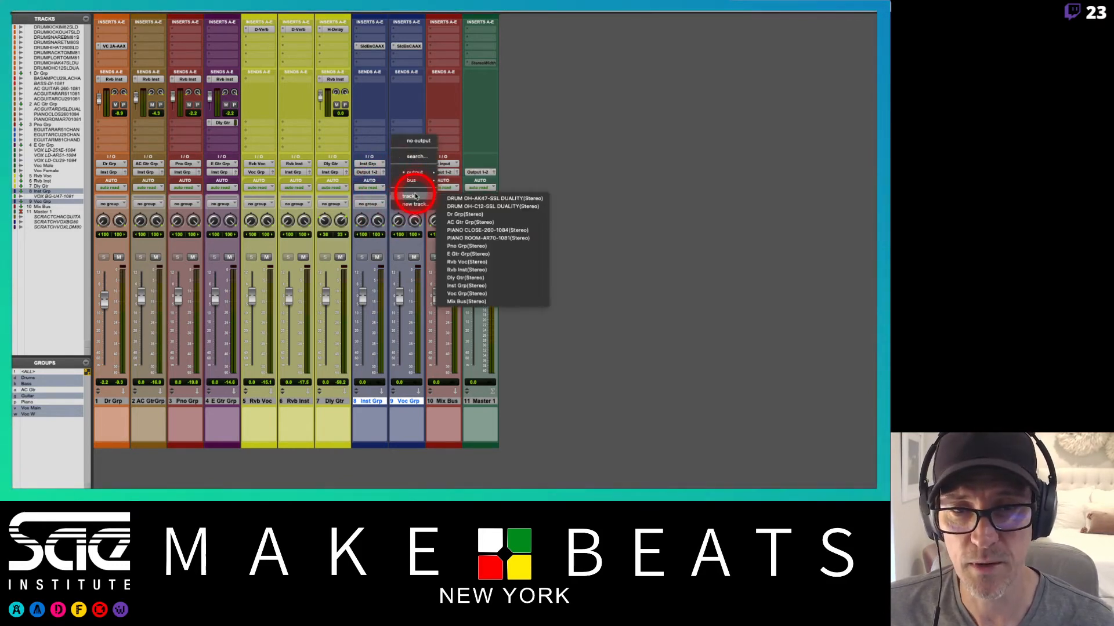
click(468, 301)
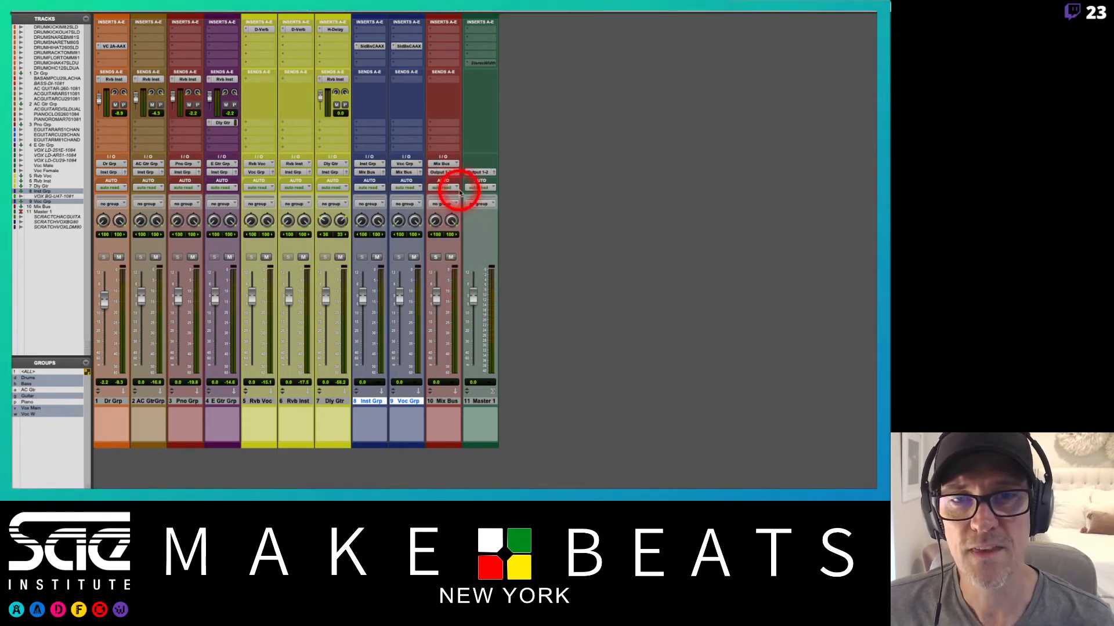
Step: Insert Slate Digital's stereo Virtual Tape Machines on Mix Bus and move its window clear of the channel strips
click(441, 47)
mouse_move(477, 46)
mouse_move(520, 49)
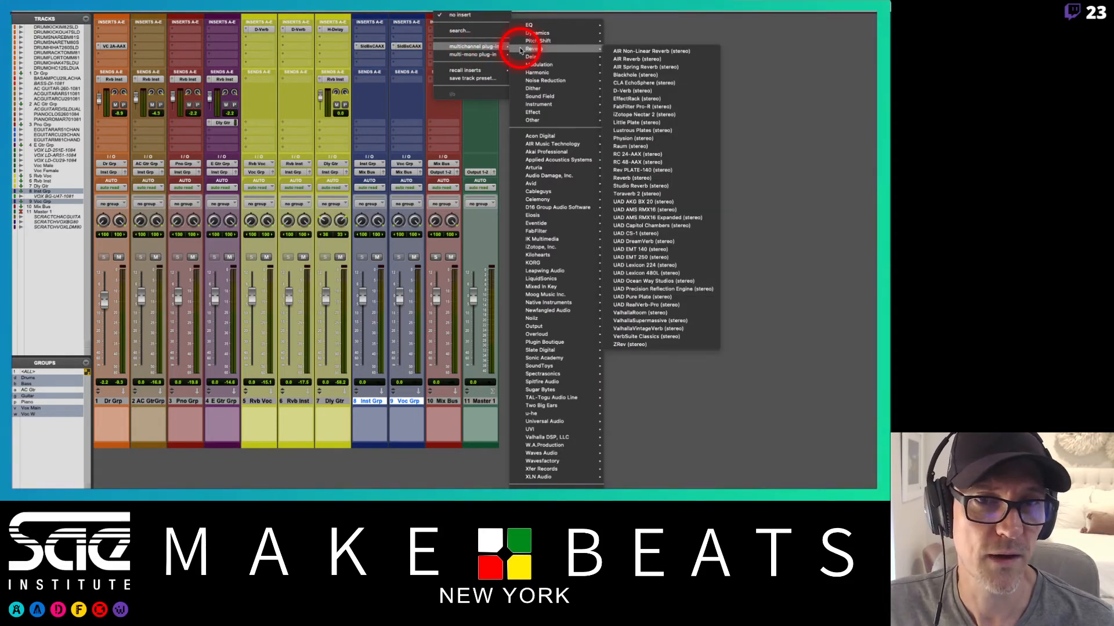
mouse_move(552, 56)
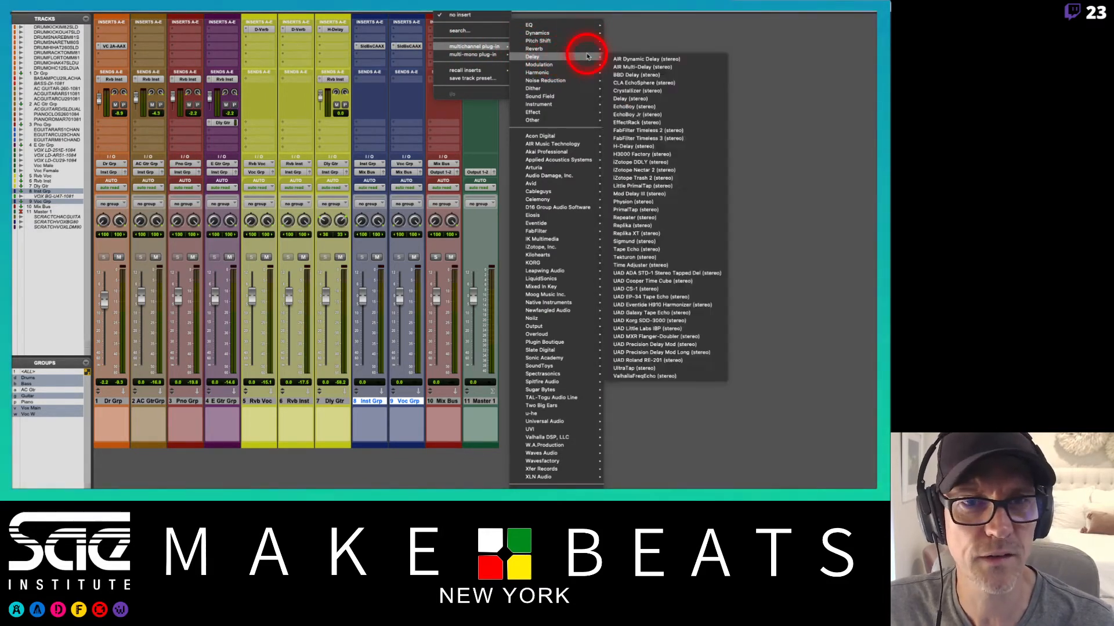
mouse_move(566, 36)
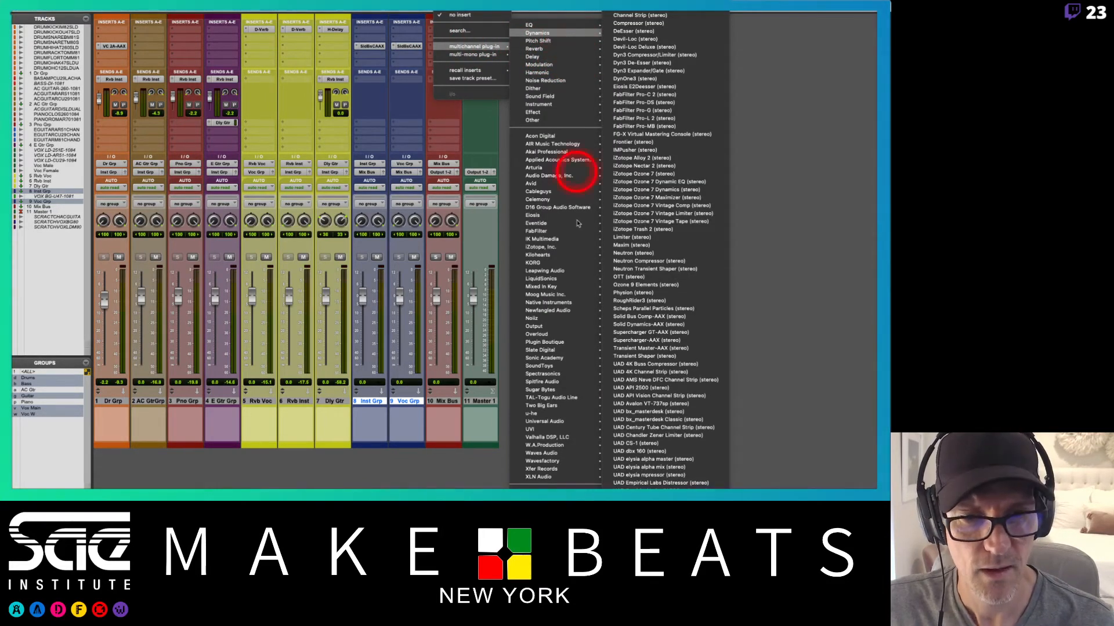
mouse_move(560, 360)
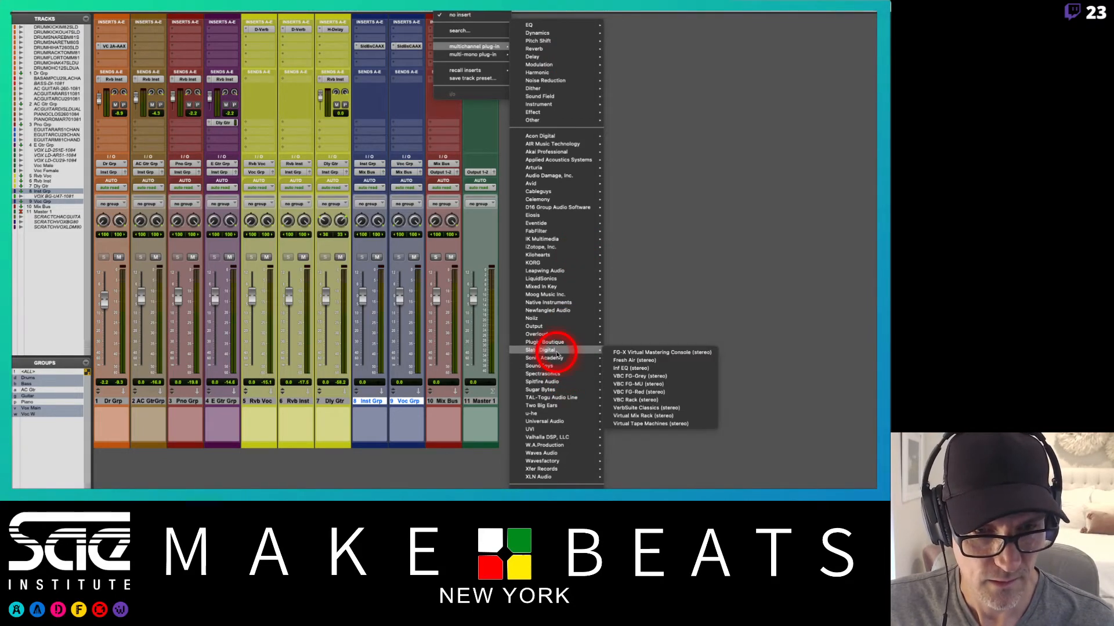
click(641, 423)
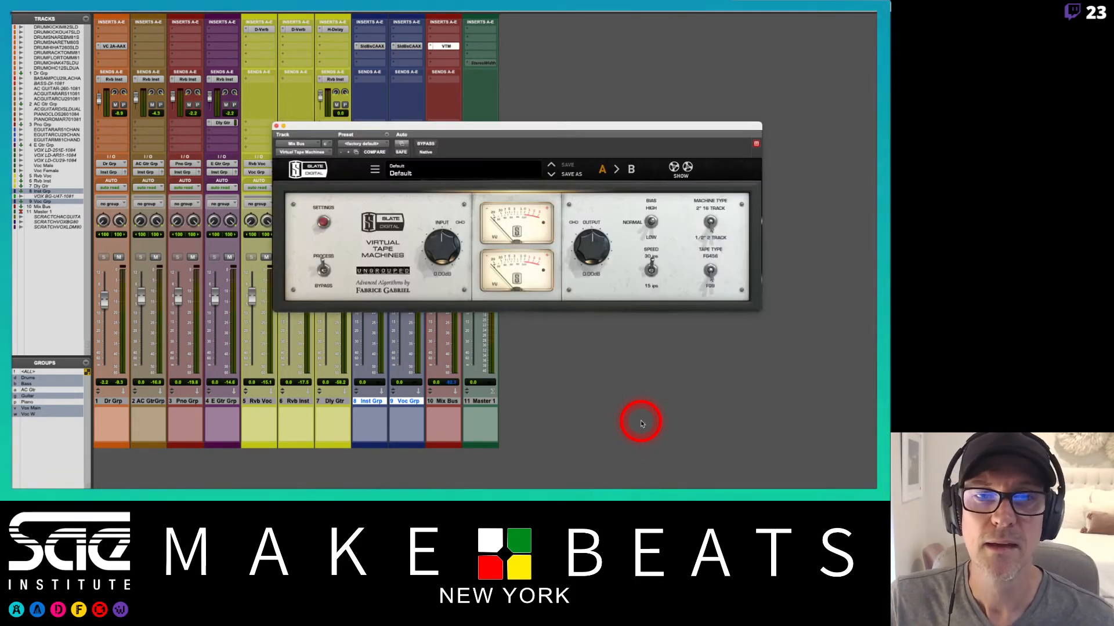
drag(648, 126, 700, 65)
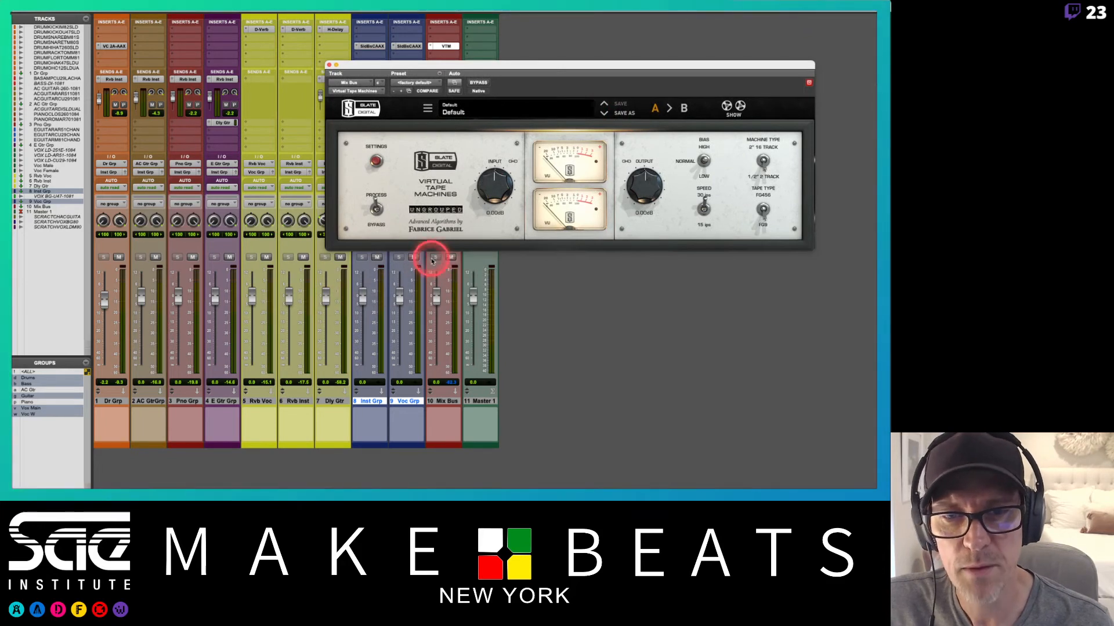
drag(400, 65, 530, 102)
click(438, 43)
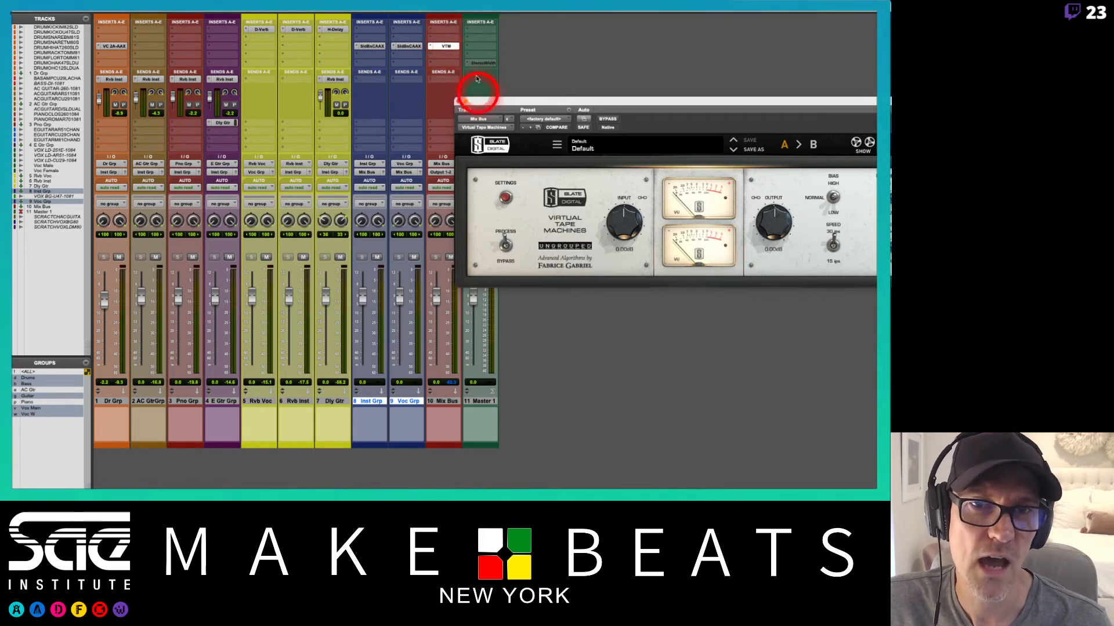
drag(483, 104, 531, 103)
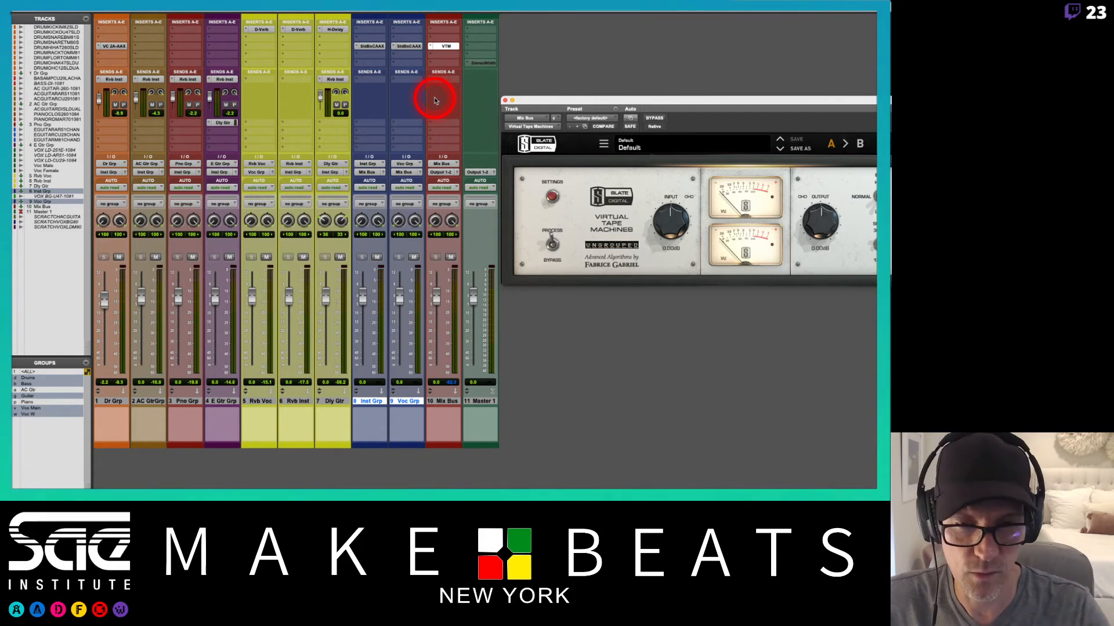
Step: Play the mix and audition the speed and tape type settings of the Mix Bus tape machine
key(space)
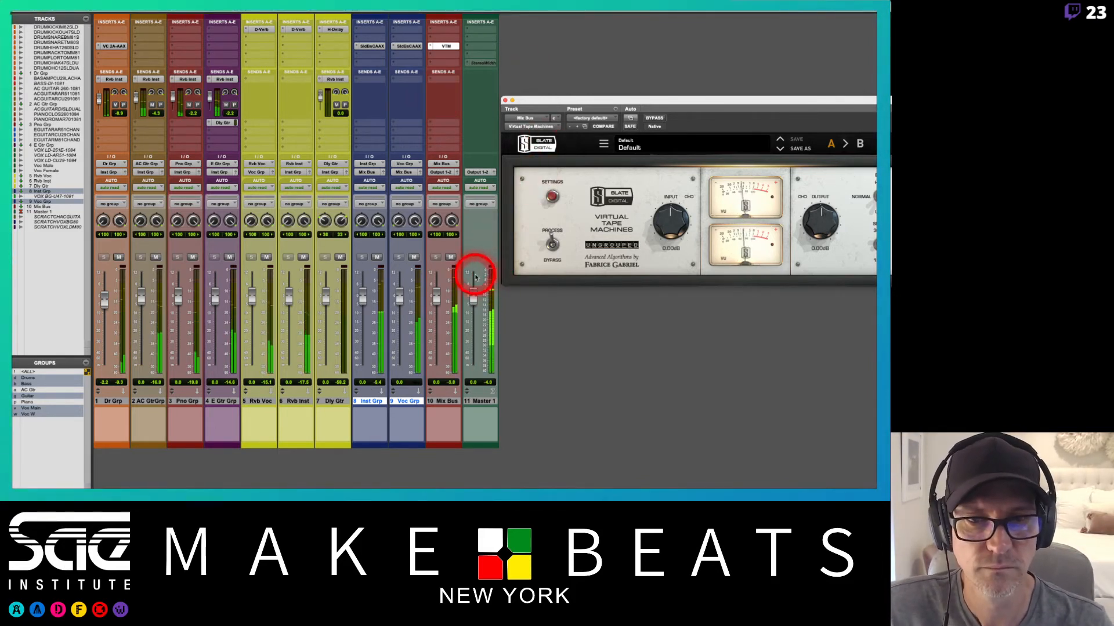
drag(602, 94, 354, 76)
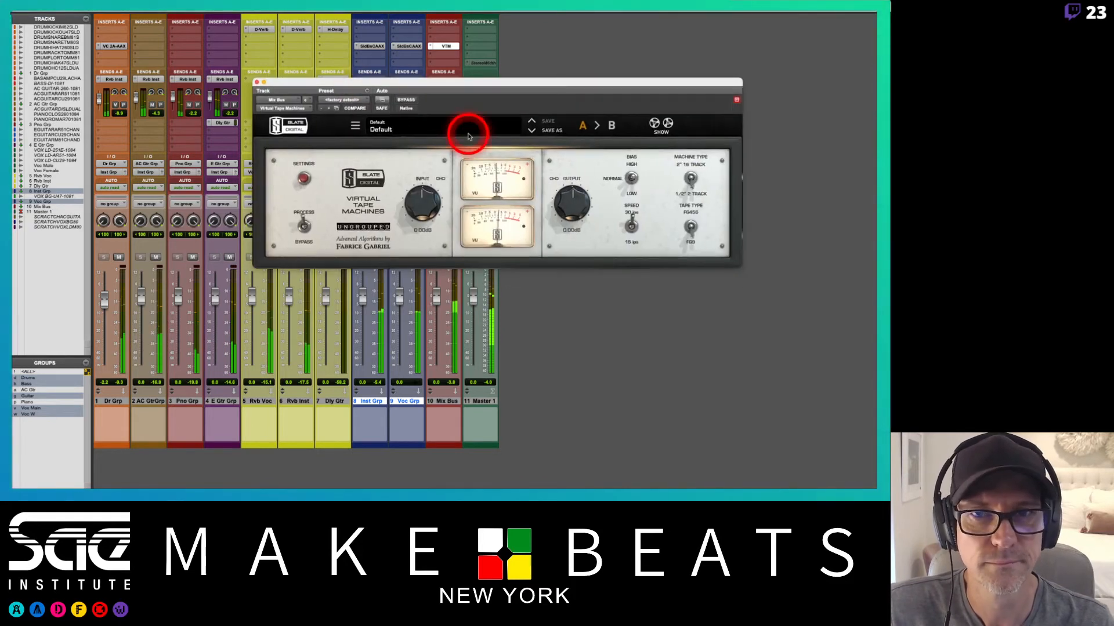
click(512, 129)
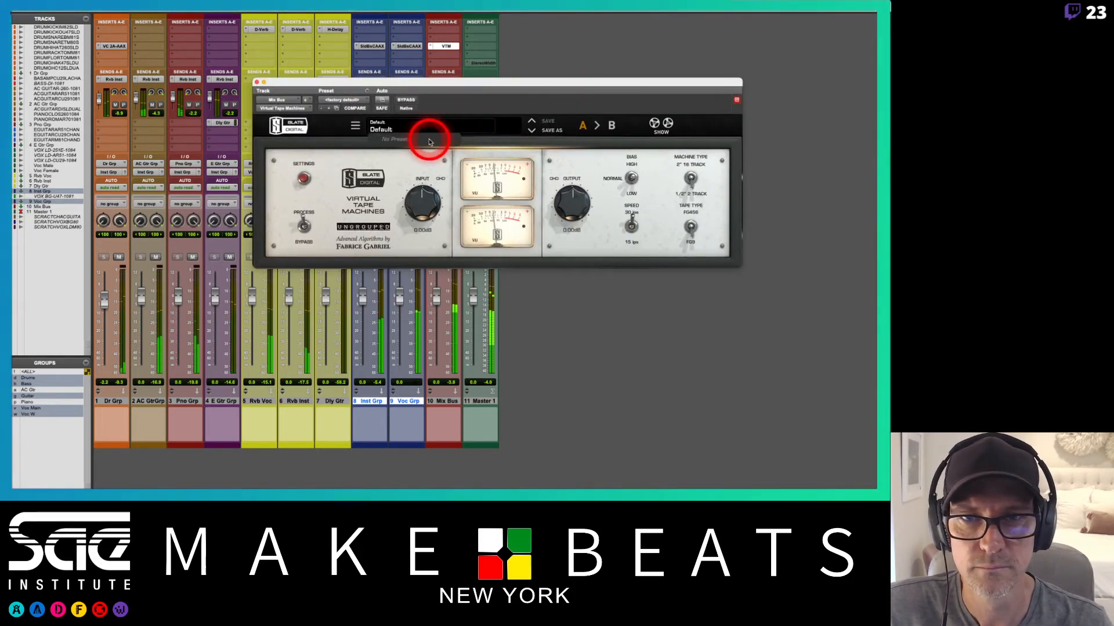
click(513, 104)
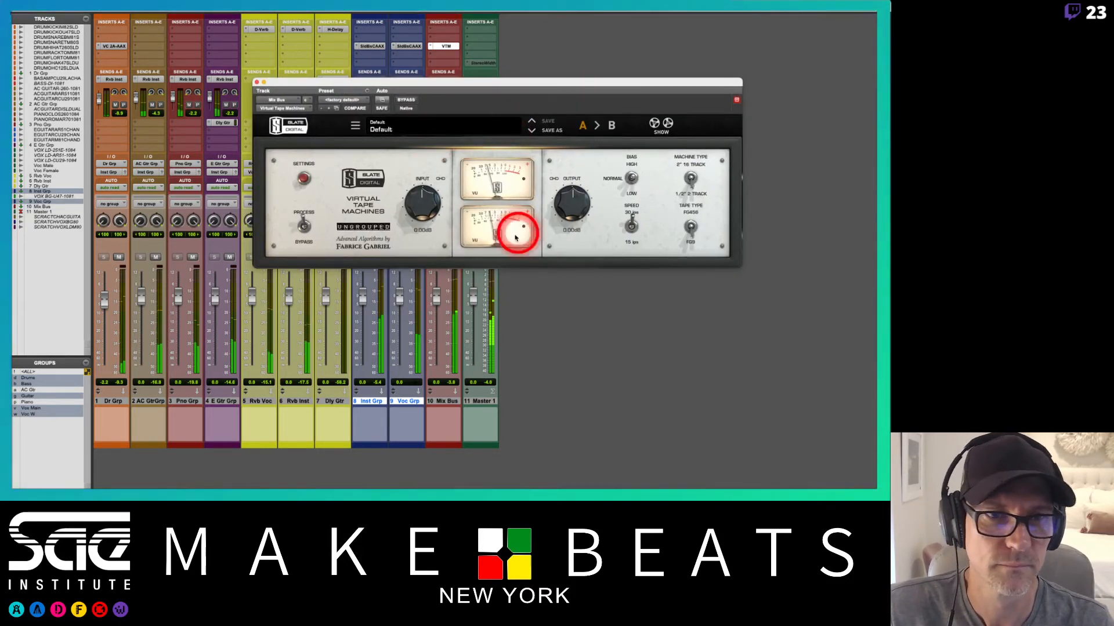
click(632, 231)
click(691, 228)
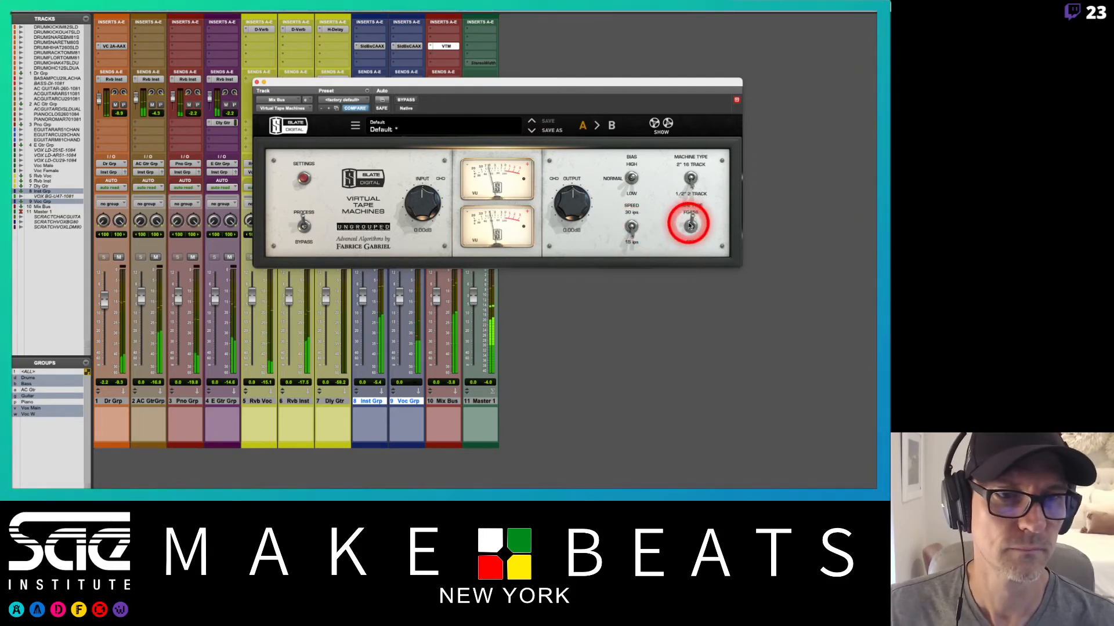
click(690, 229)
click(690, 228)
Step: Compare the tape machine's bias settings during playback and return the bias to Normal and the speed to 30 ips
click(631, 178)
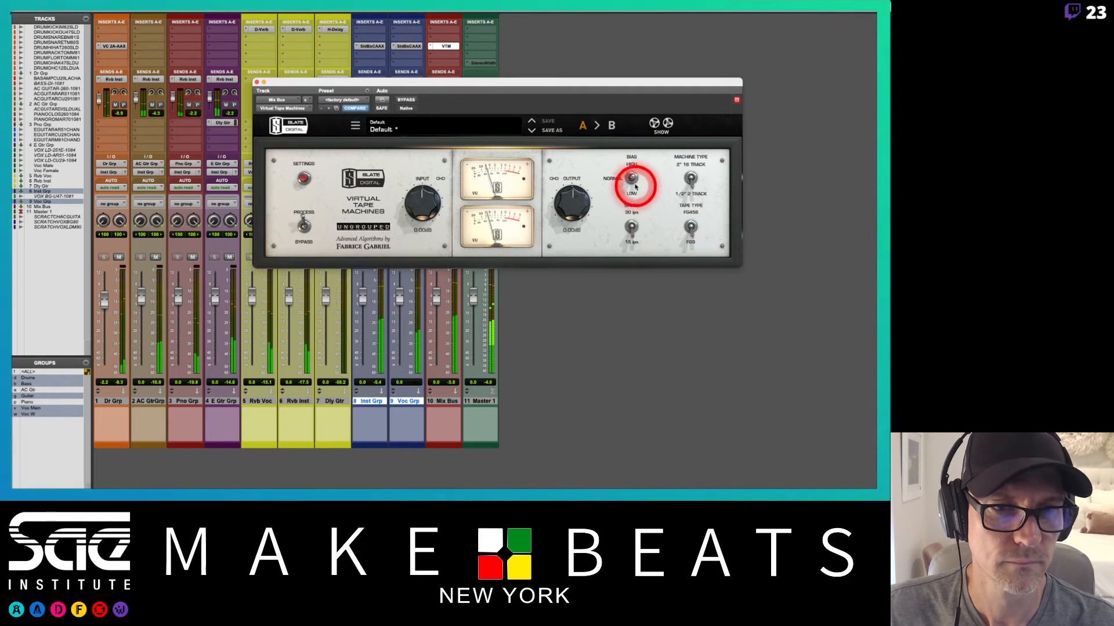
click(632, 179)
click(631, 180)
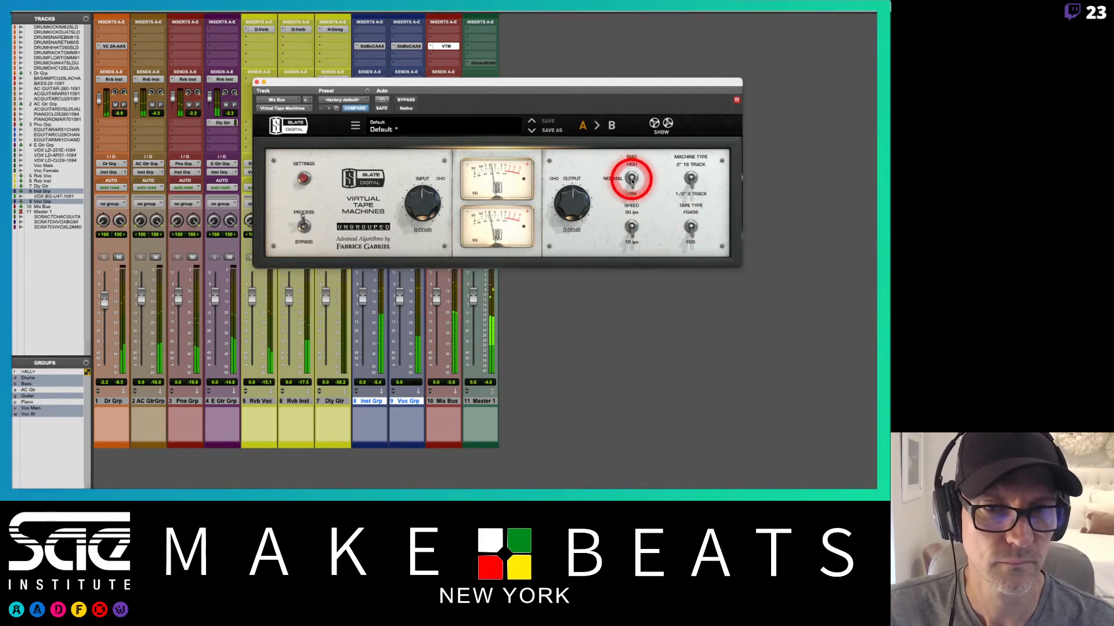
click(632, 178)
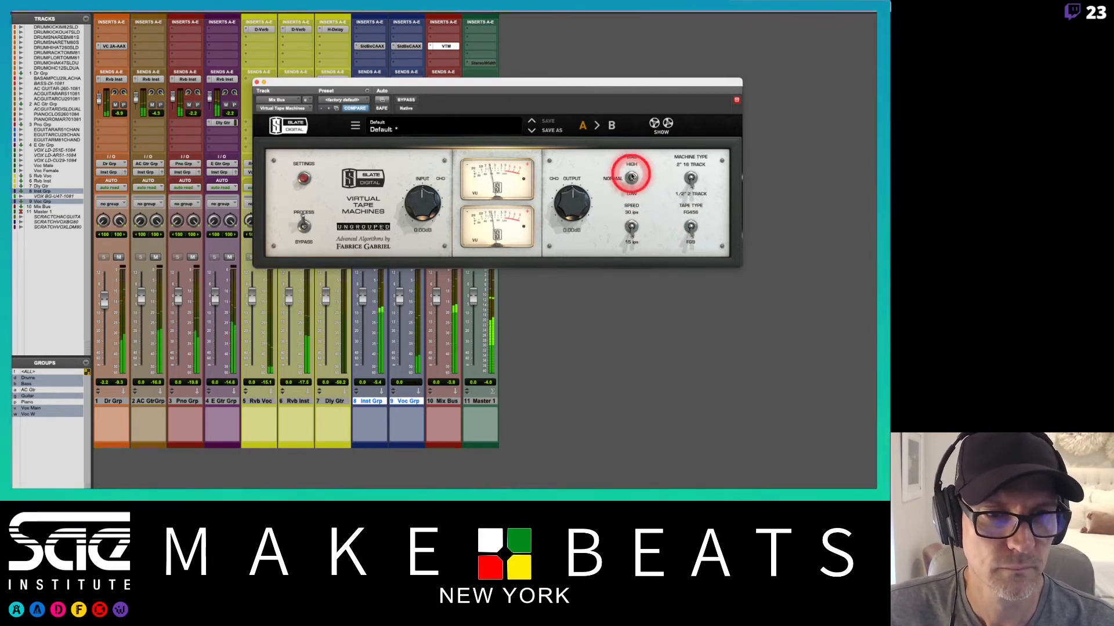
click(631, 227)
click(631, 226)
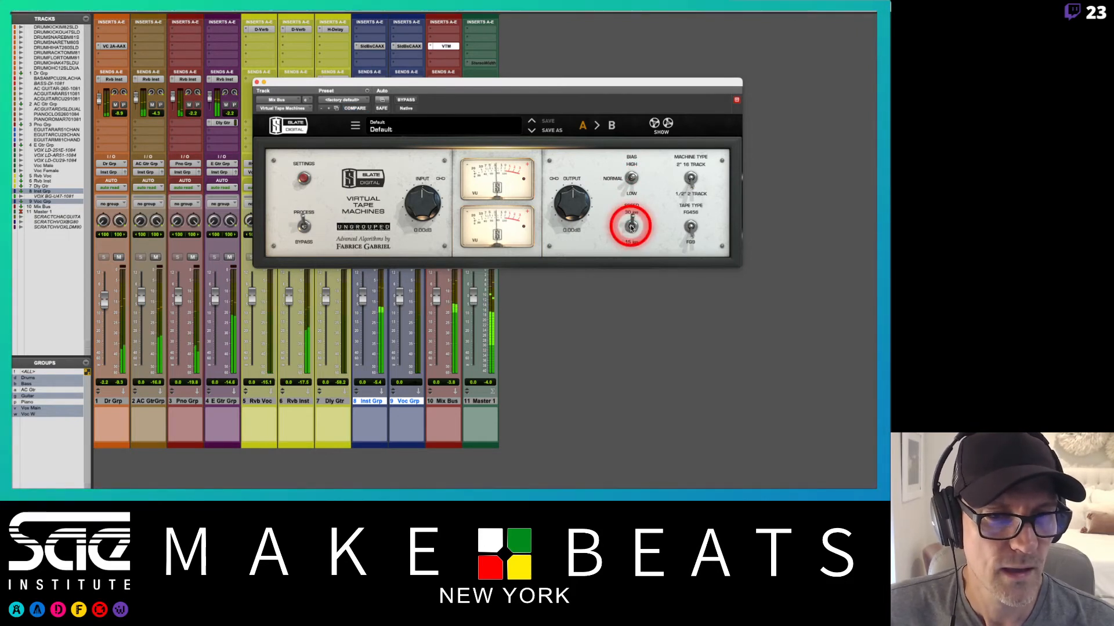
Step: Stop playback and set the Mix Bus tape machine's speed to 15 ips
key(space)
drag(576, 82, 651, 70)
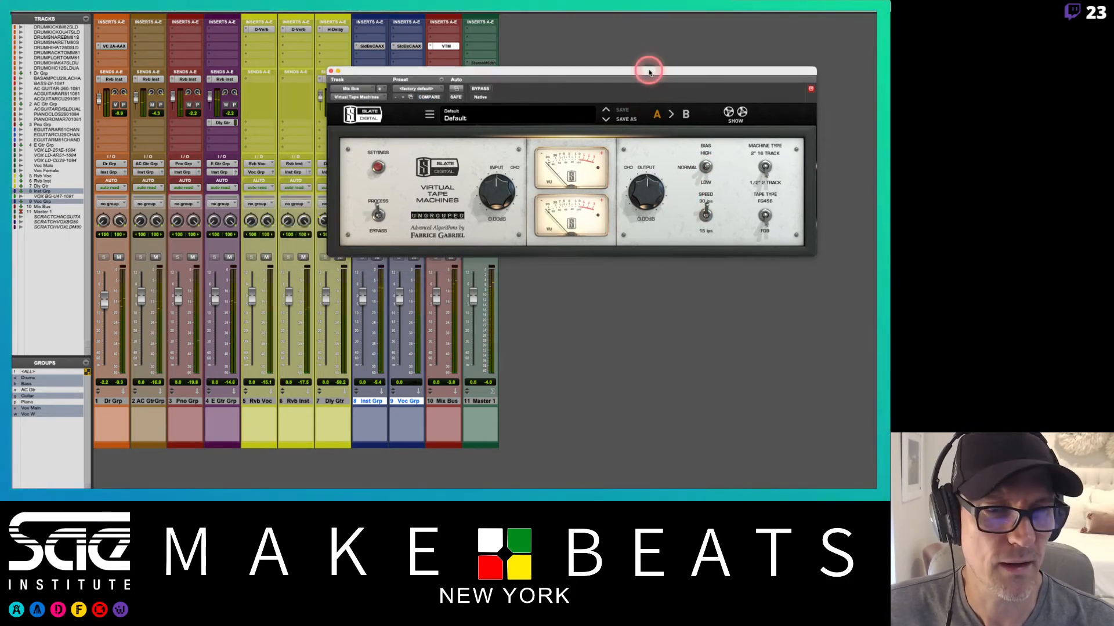
click(706, 215)
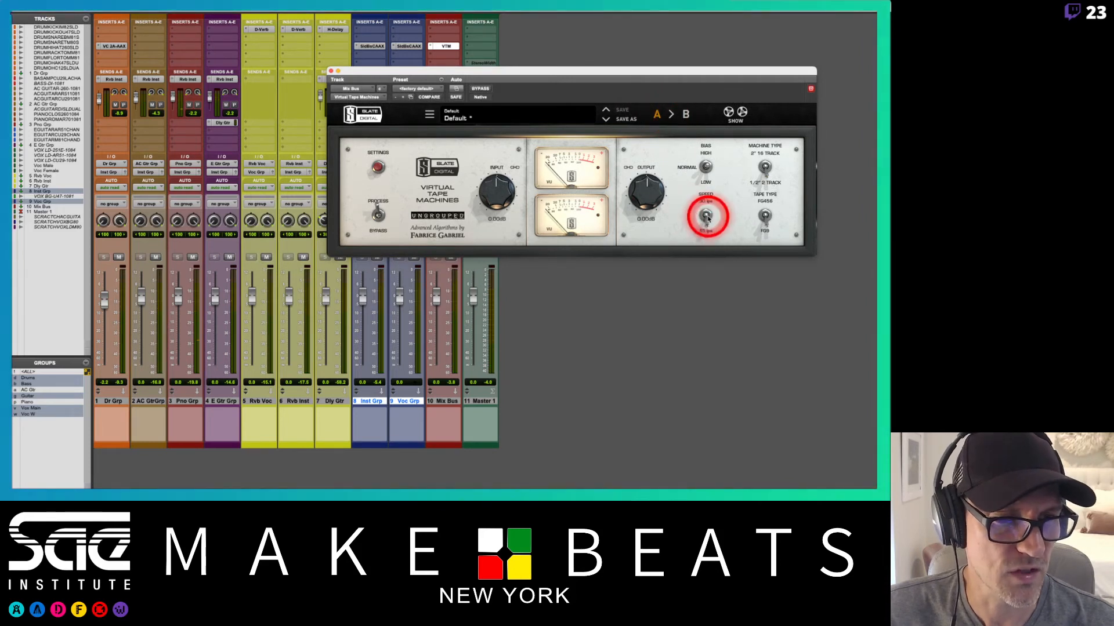
Step: Set the Mix Bus tape machine's speed to 30 ips, start playback and pull down the Master 1 fader
click(707, 215)
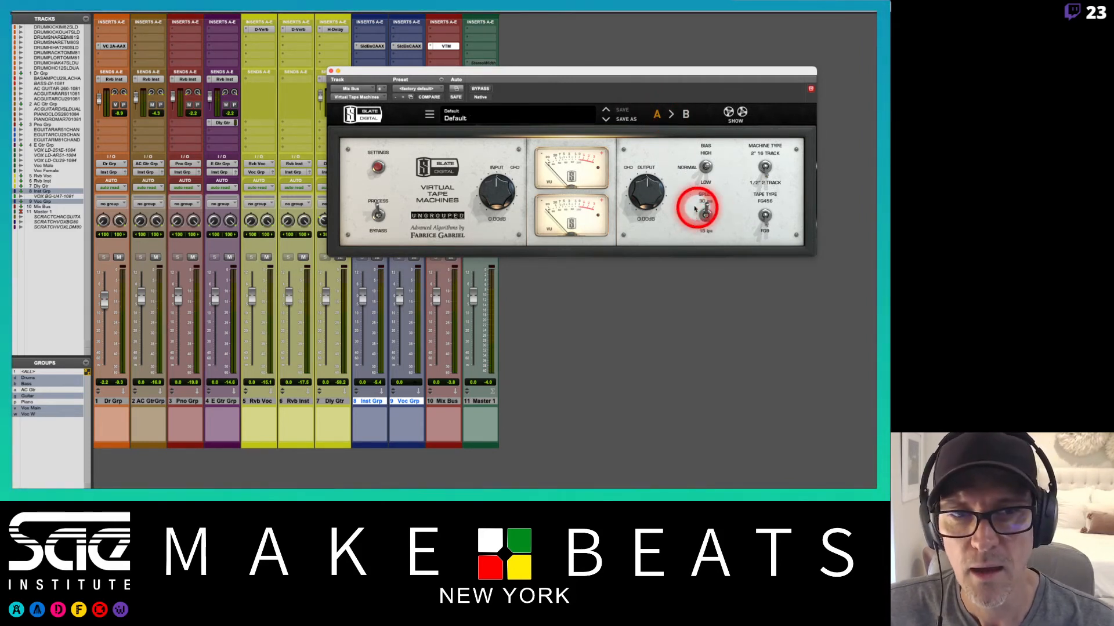
key(space)
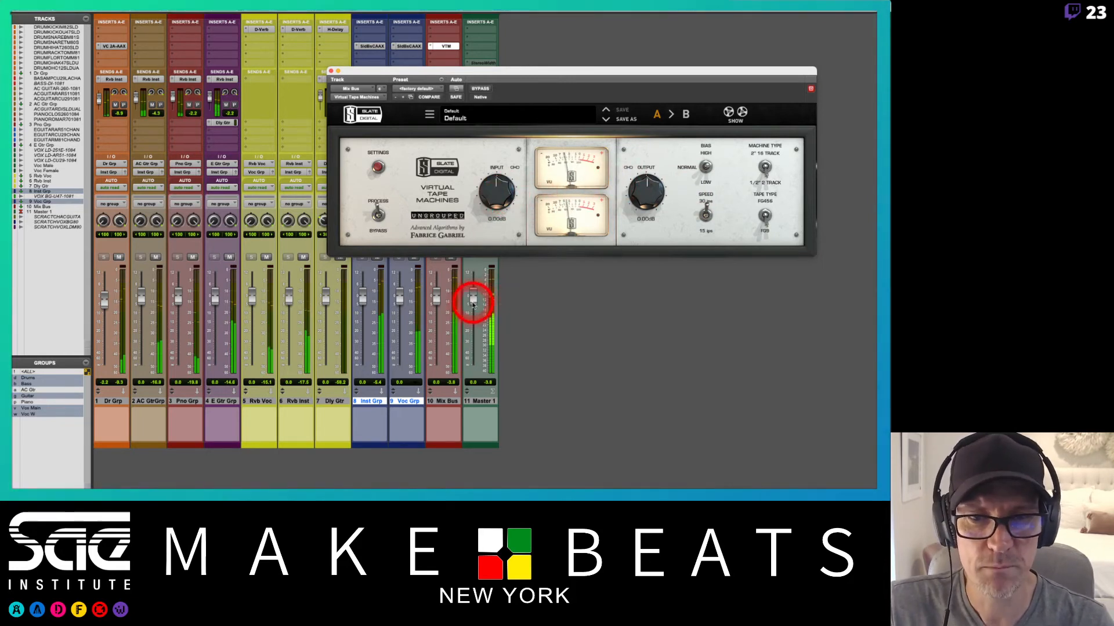
drag(472, 302, 474, 311)
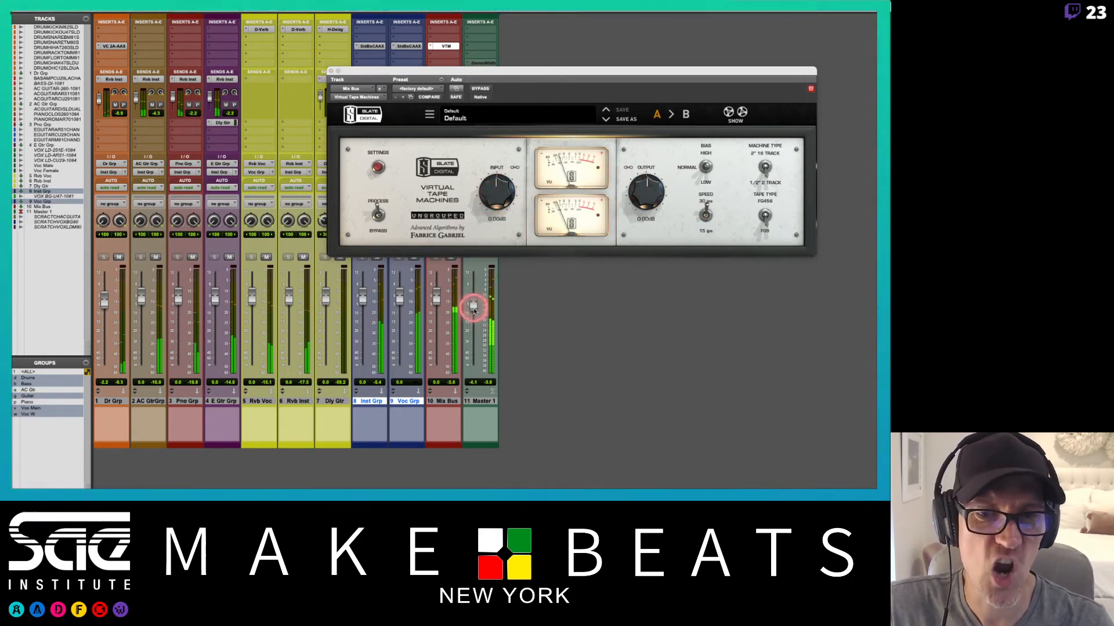
Step: Overdrive the tape machine's input as a test, return the Master 1 fader to 0.0 dB and settle the input at +3.40 dB
drag(492, 194, 490, 134)
click(492, 201)
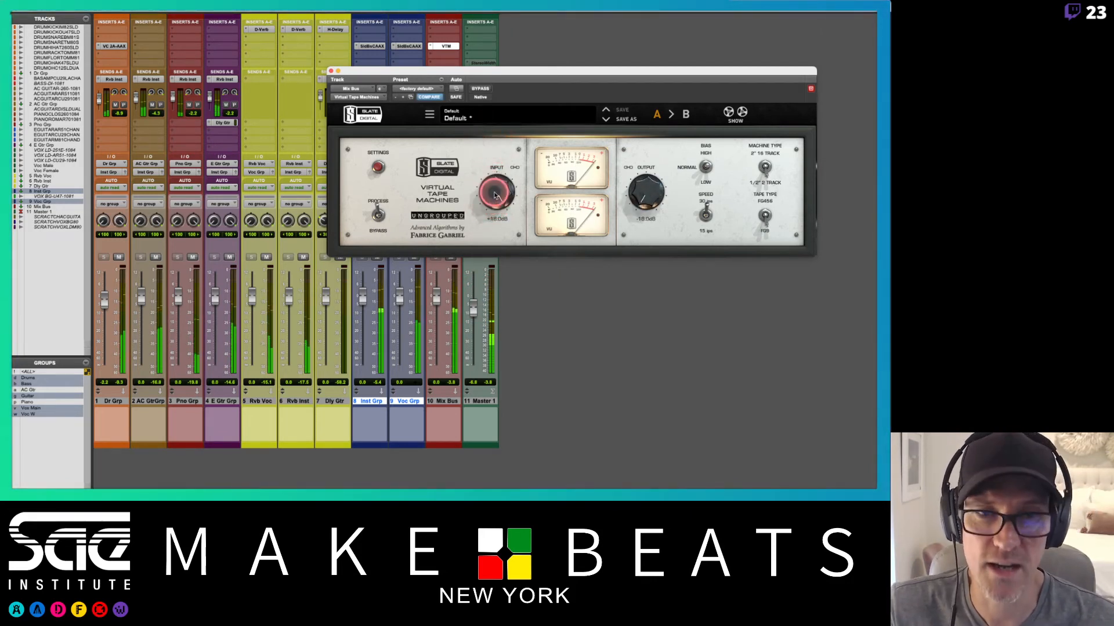
mouse_move(496, 196)
mouse_down()
mouse_move(498, 225)
mouse_move(497, 193)
mouse_up()
drag(479, 308, 475, 310)
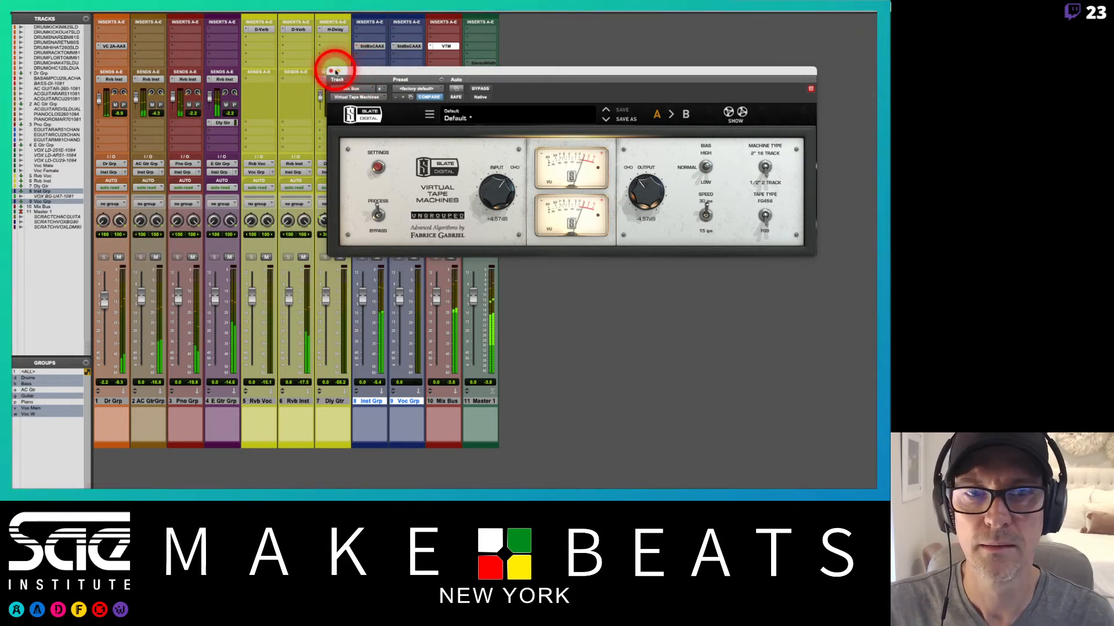
drag(496, 199, 496, 202)
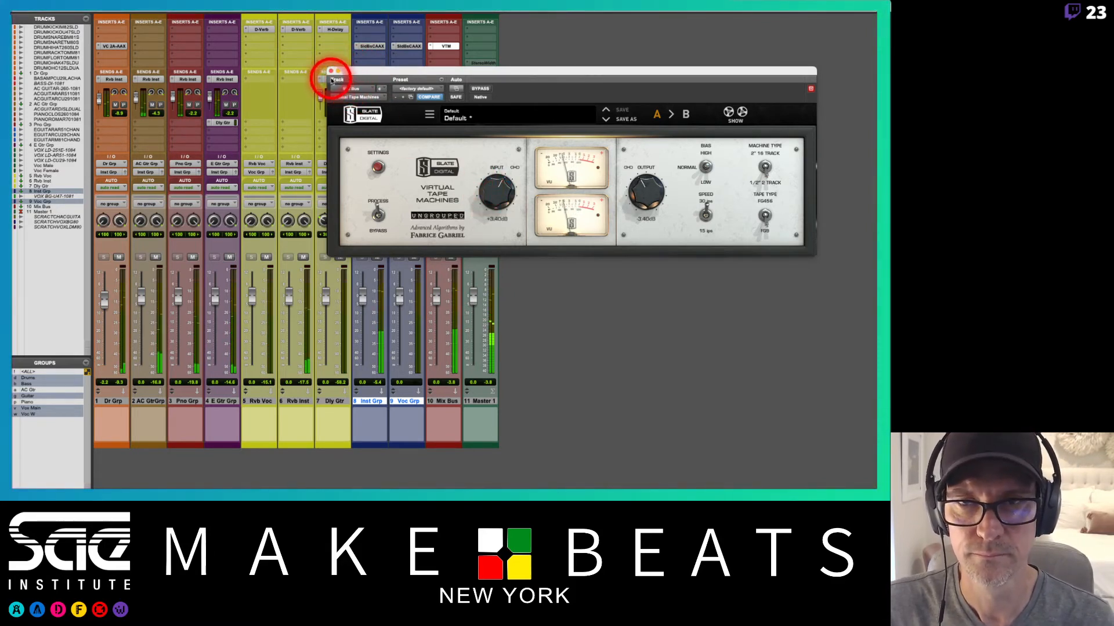
click(331, 71)
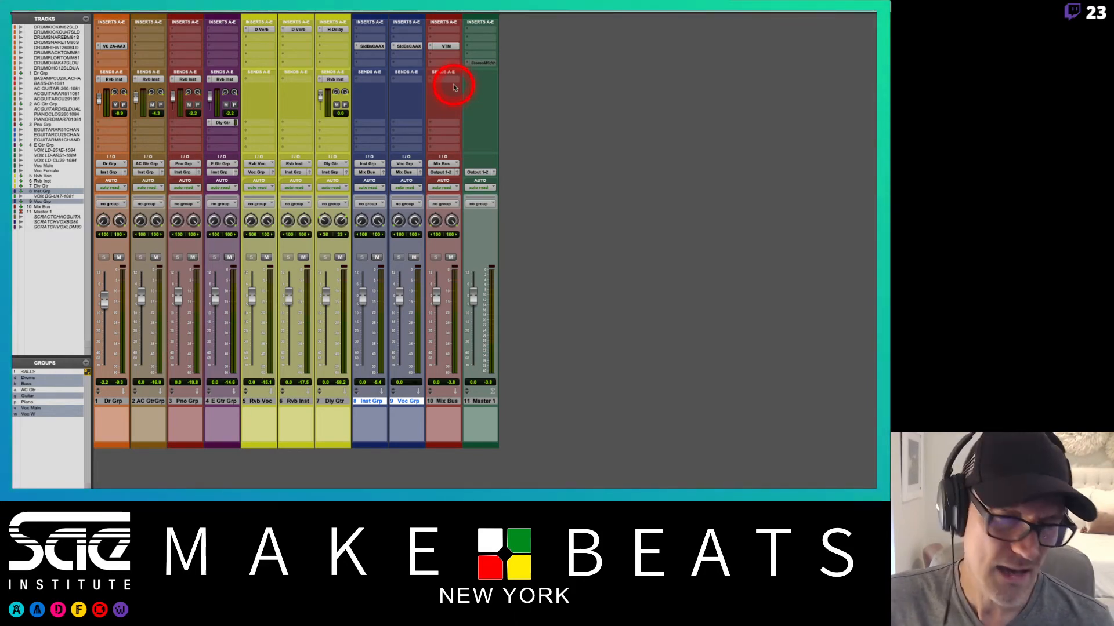
Step: Insert the stereo iZotope Insight on Mix Bus below the tape machine, in demo mode, and dismiss its preset manager
click(444, 54)
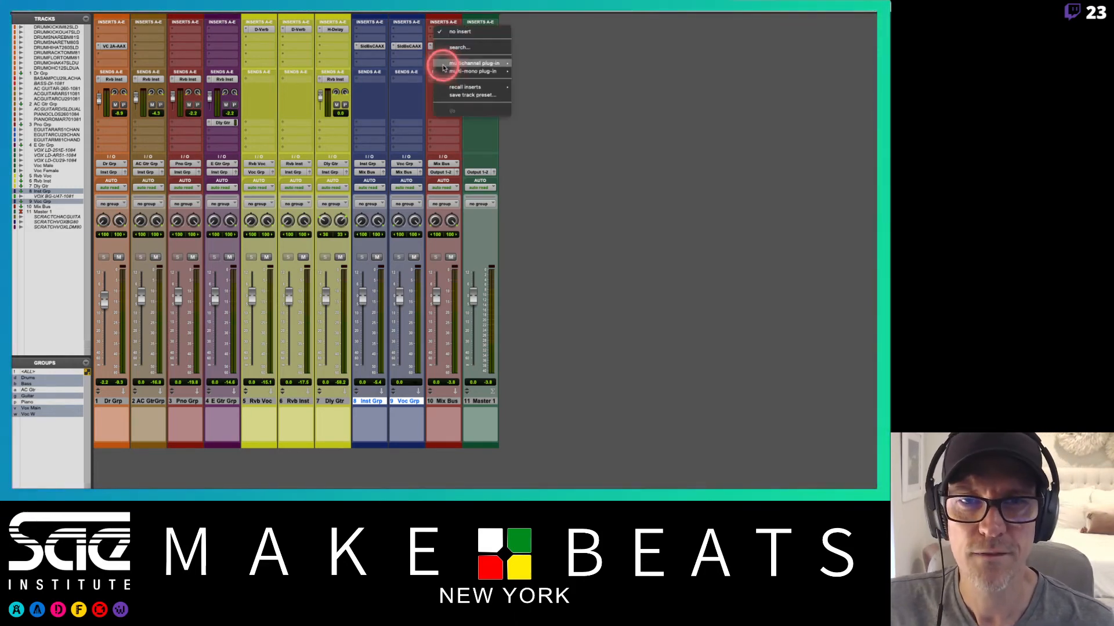
mouse_move(473, 63)
mouse_move(513, 72)
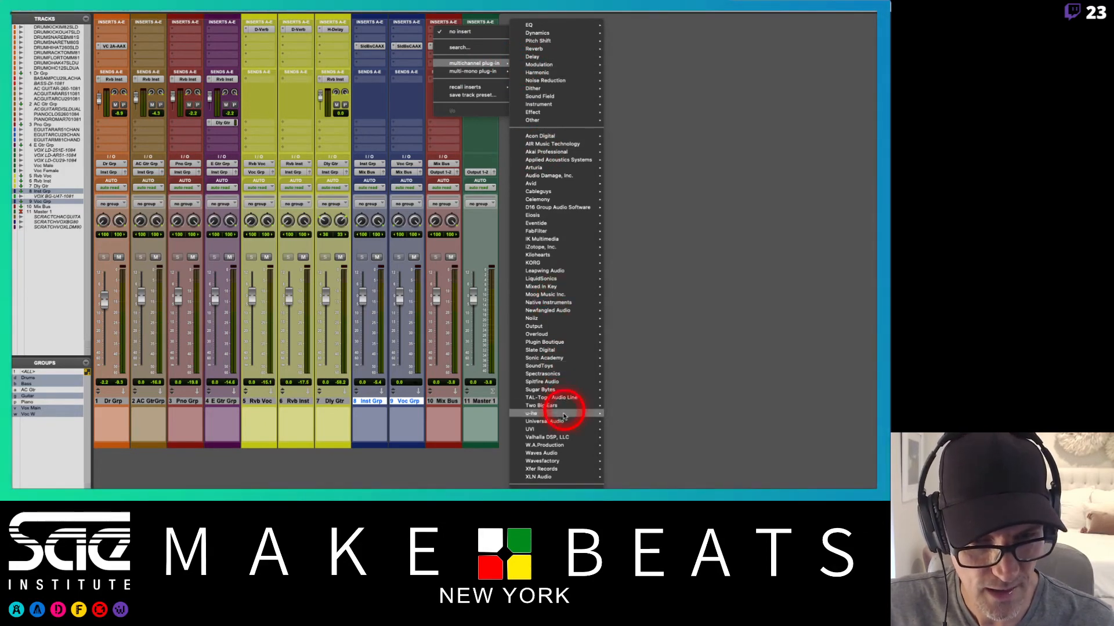
mouse_move(559, 454)
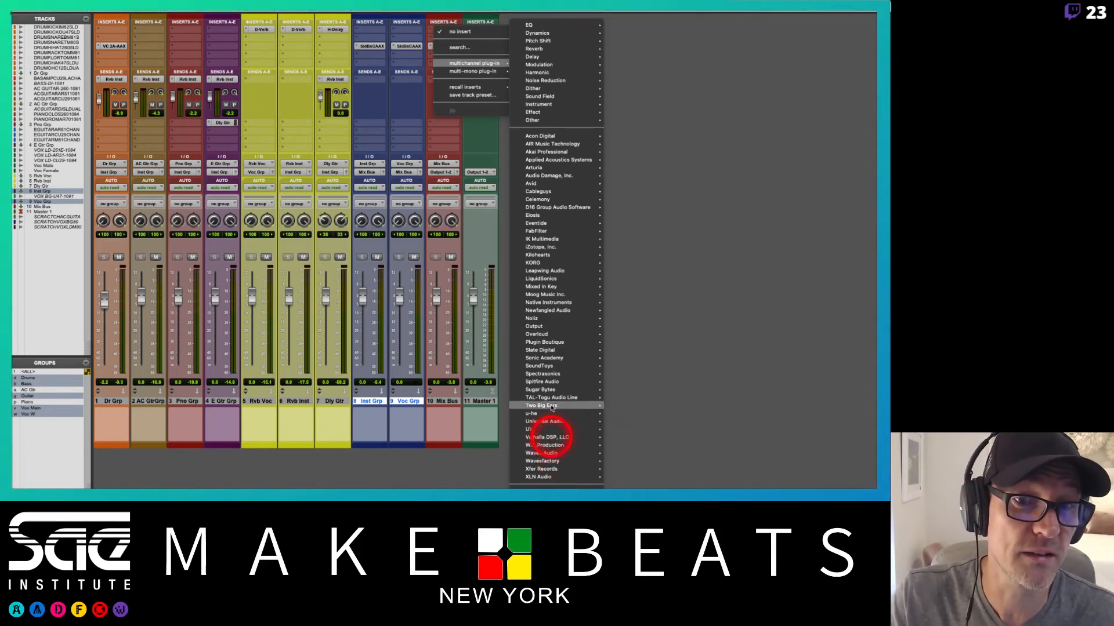
mouse_move(562, 248)
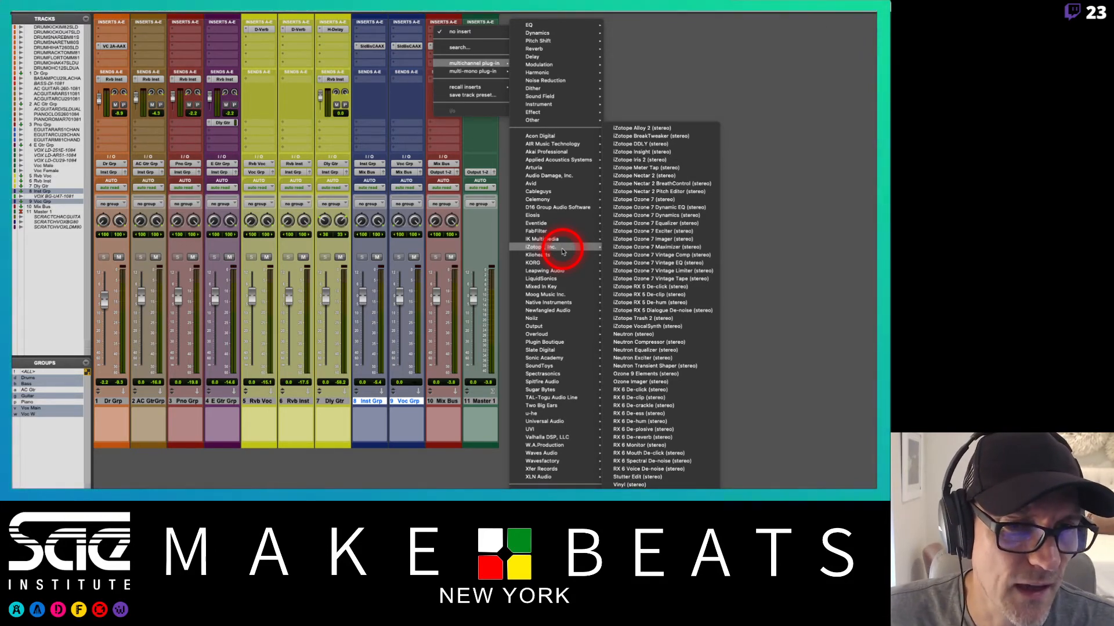
click(640, 154)
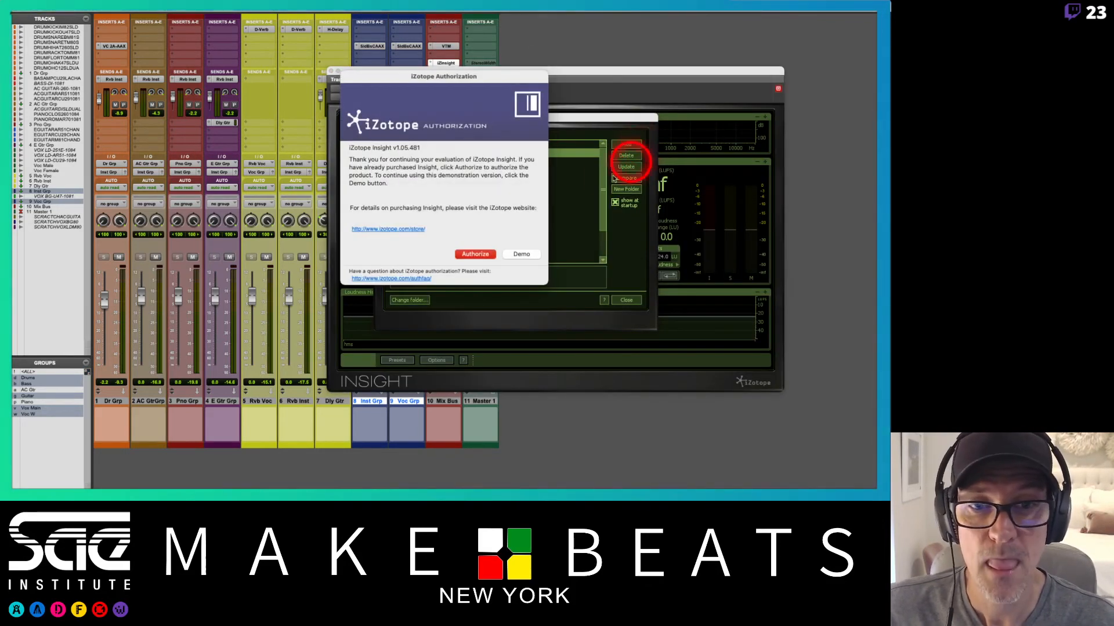
click(513, 256)
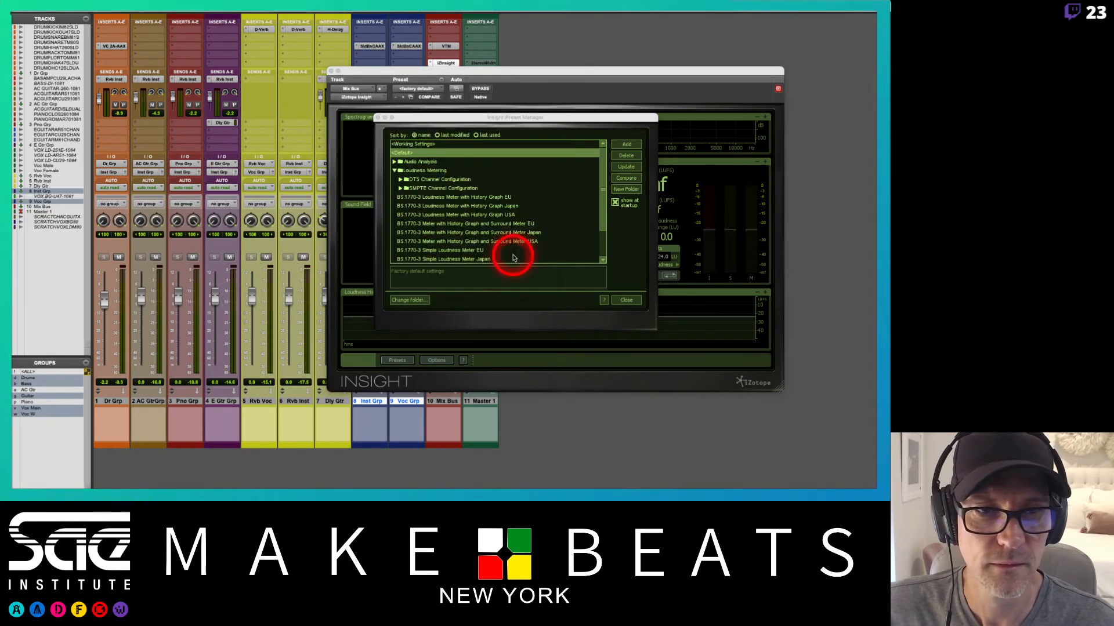
click(377, 119)
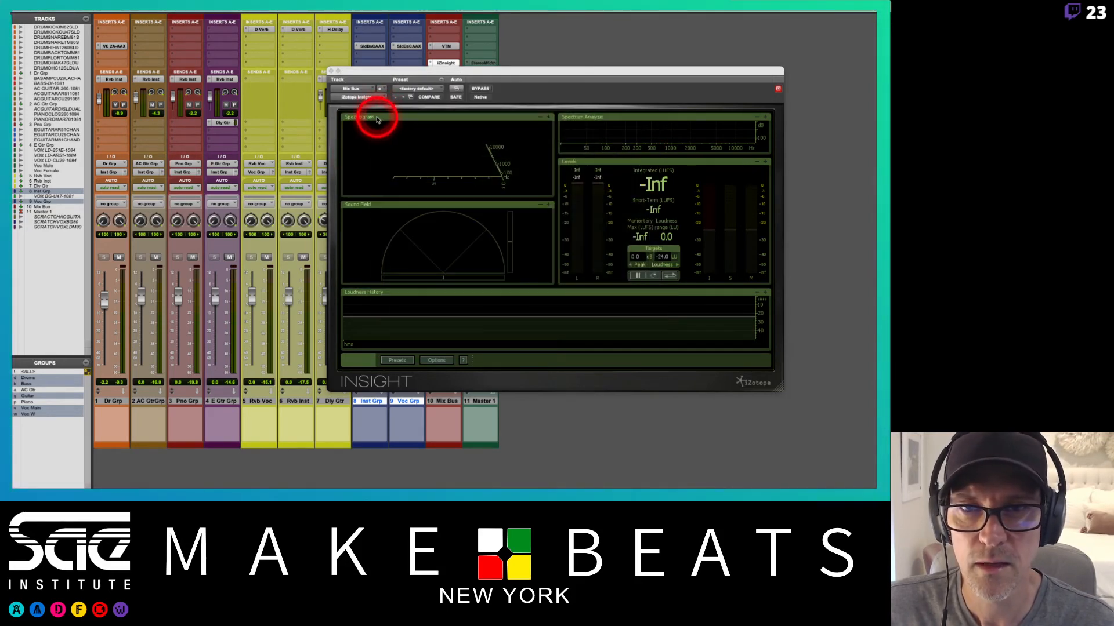
Step: Close the Insight window and remove the plug-in from Mix Bus
click(331, 70)
click(435, 300)
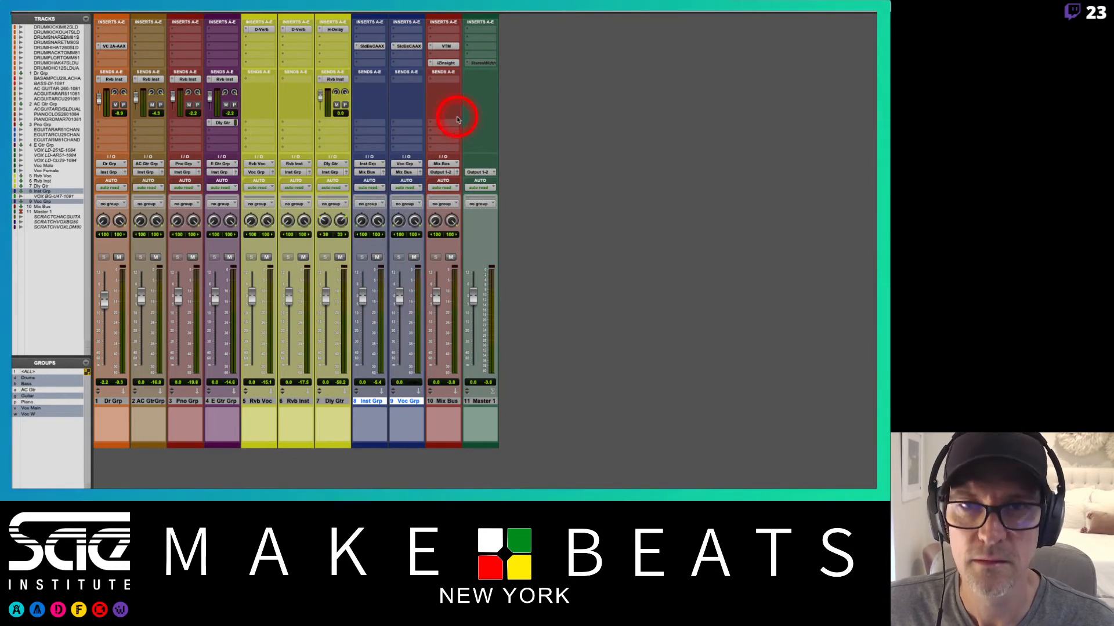
click(430, 63)
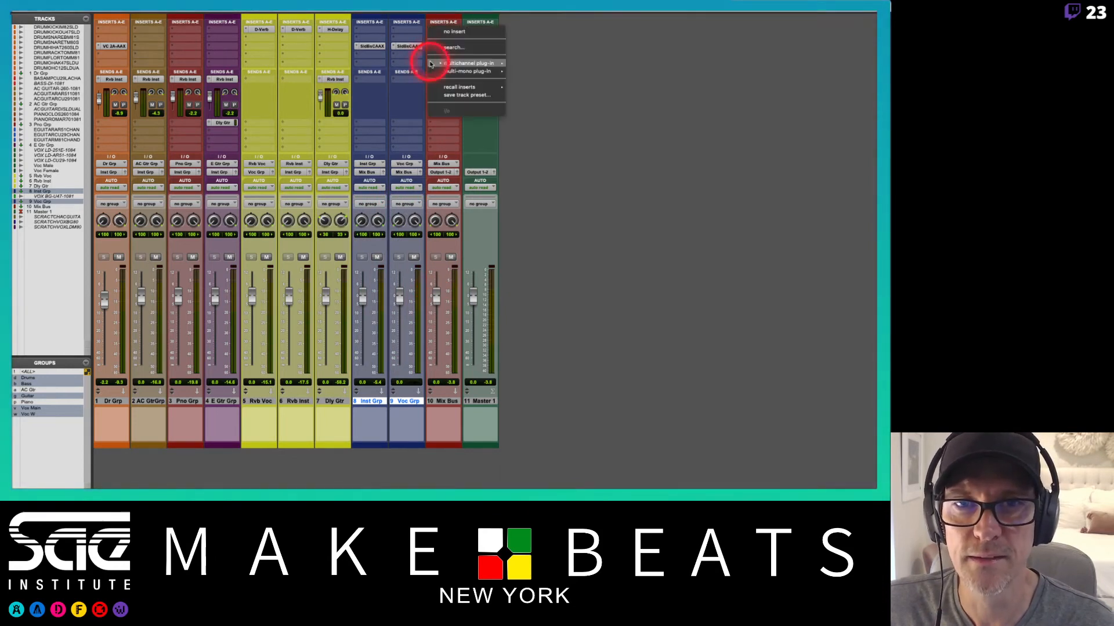
click(440, 25)
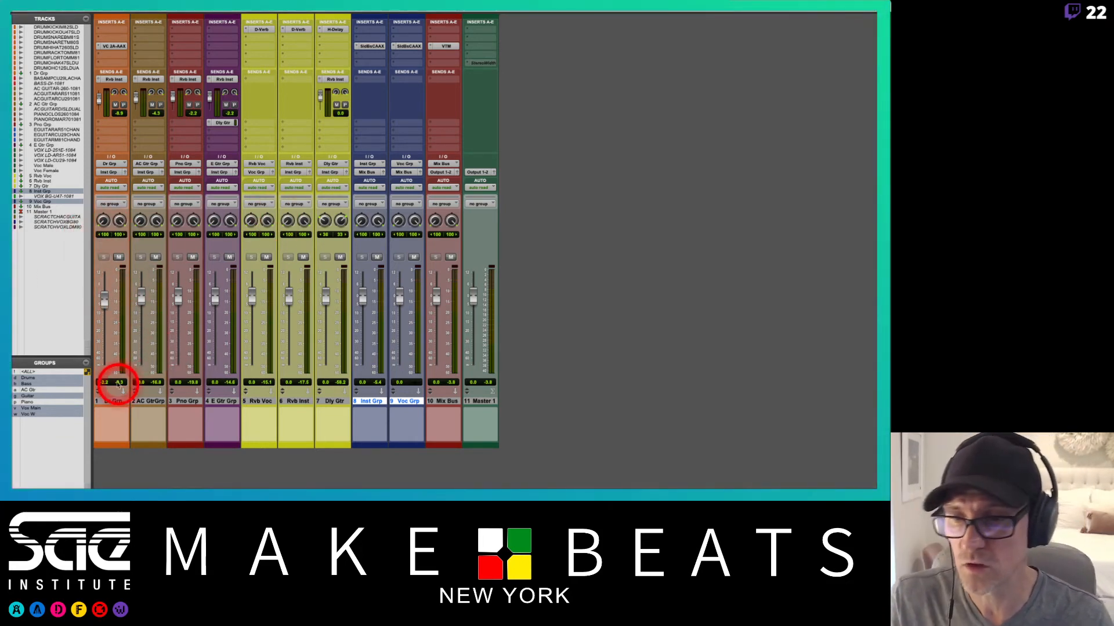
Step: Reset the Dr Grp fader to 0.0 dB, play the mix and mute Voc Grp
alt+click(105, 299)
key(space)
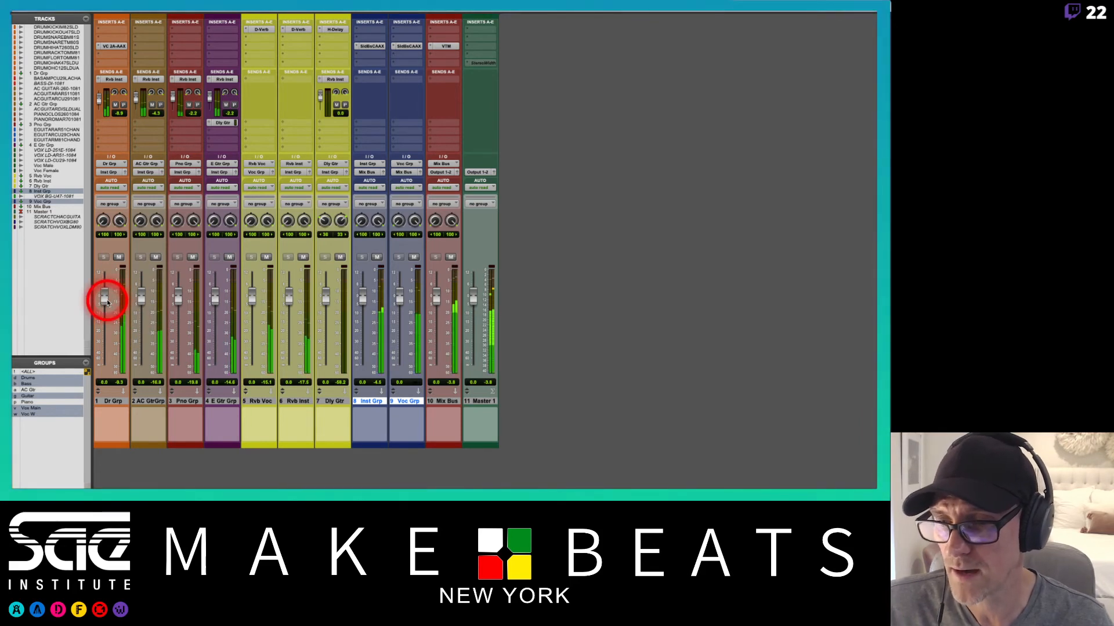
click(413, 257)
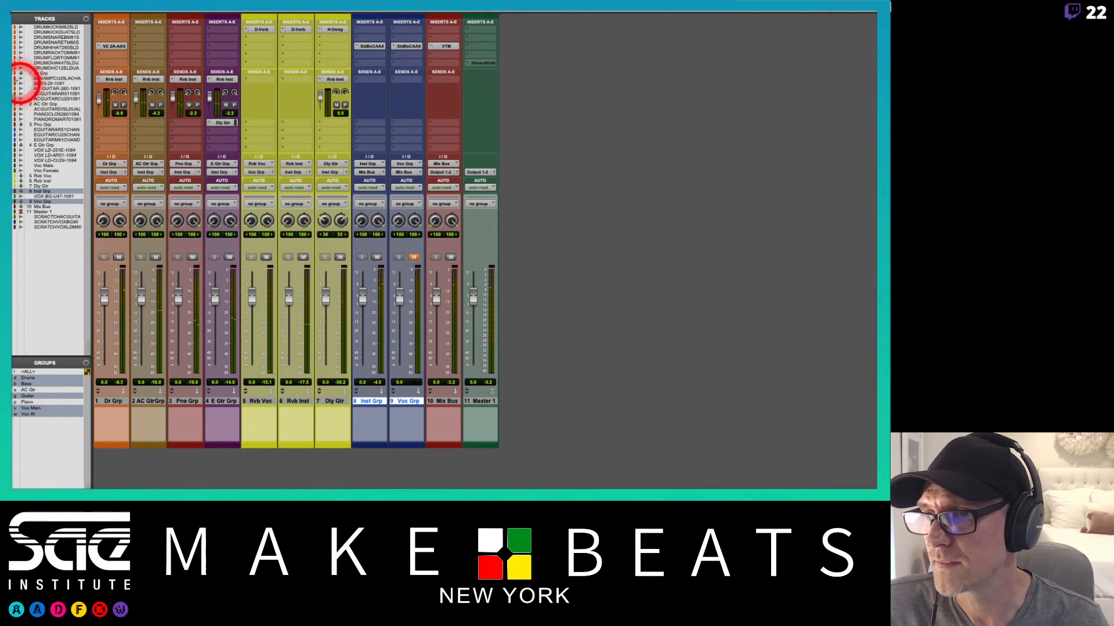
Step: Show the bass amp track in the mixer and raise its fader to about -5.7 dB during playback
click(21, 78)
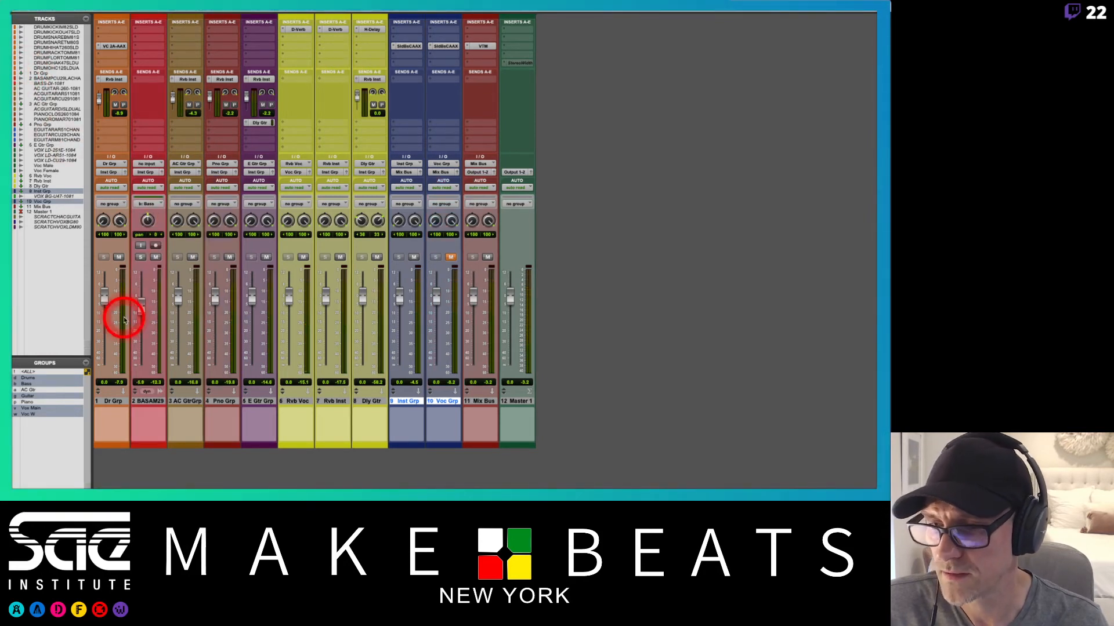
key(space)
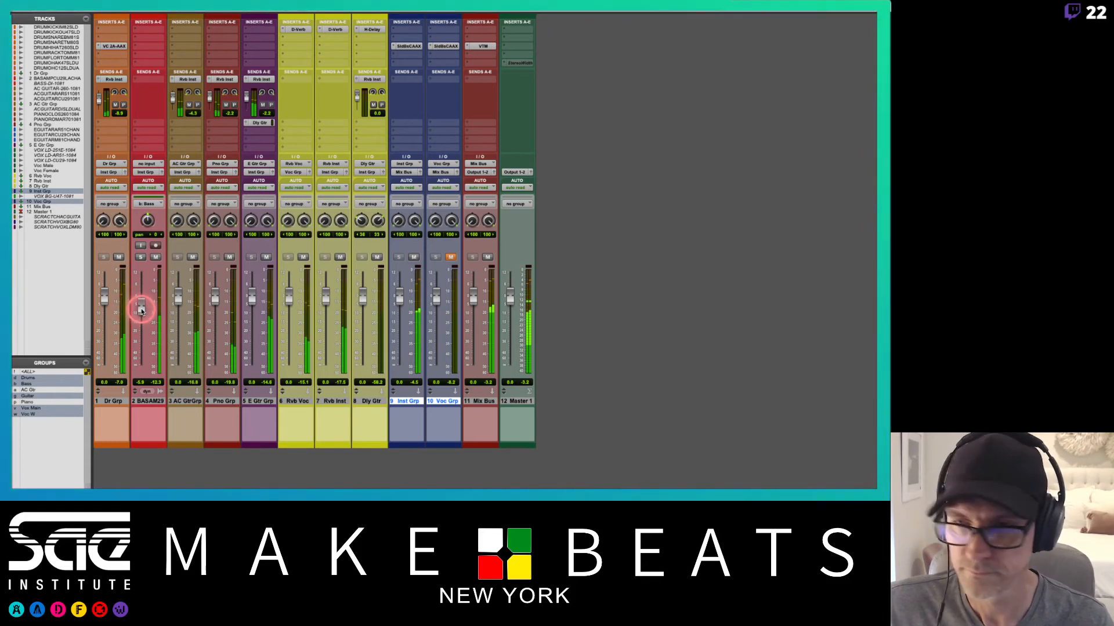
drag(141, 312, 142, 310)
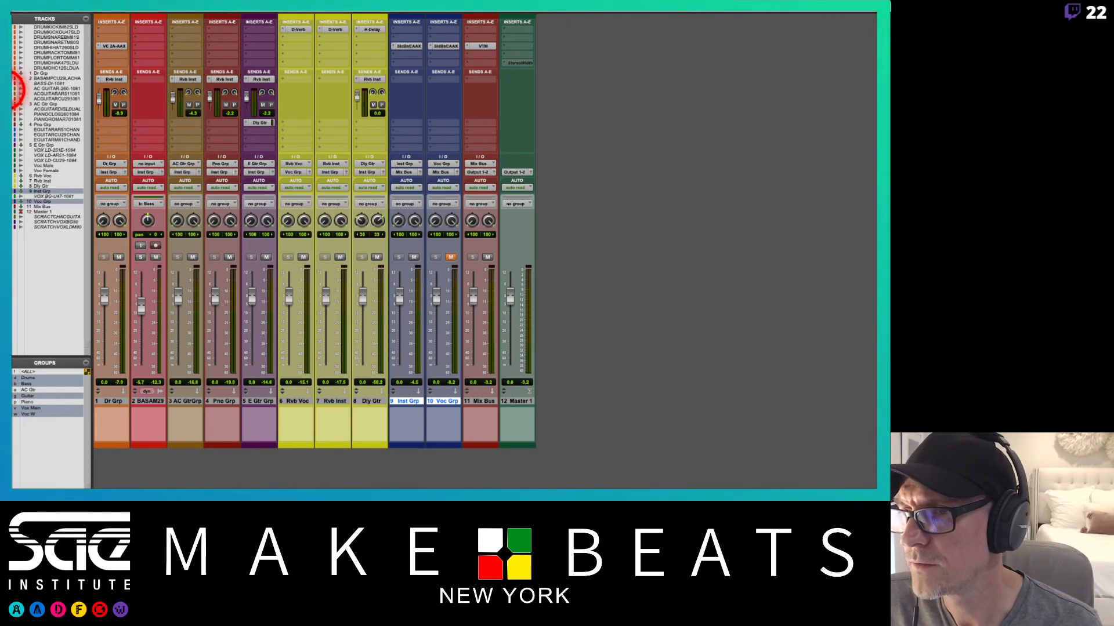
Step: Show the three acoustic guitar tracks in the mixer and insert the mono Eiosis AirEQ Premium on the first one
drag(15, 88, 15, 99)
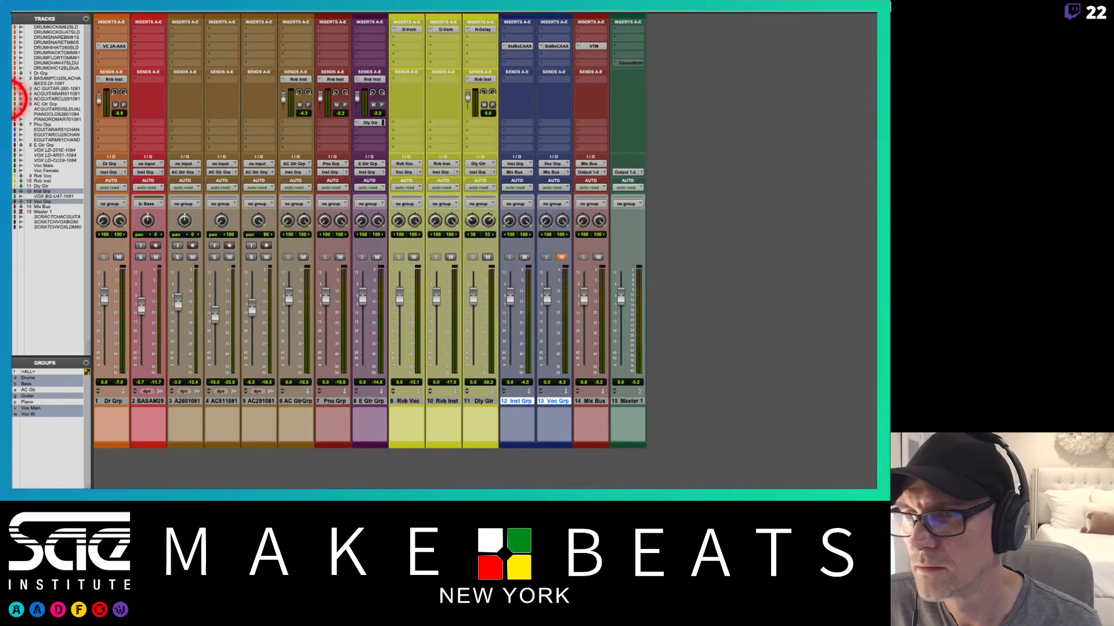
click(187, 31)
mouse_move(192, 40)
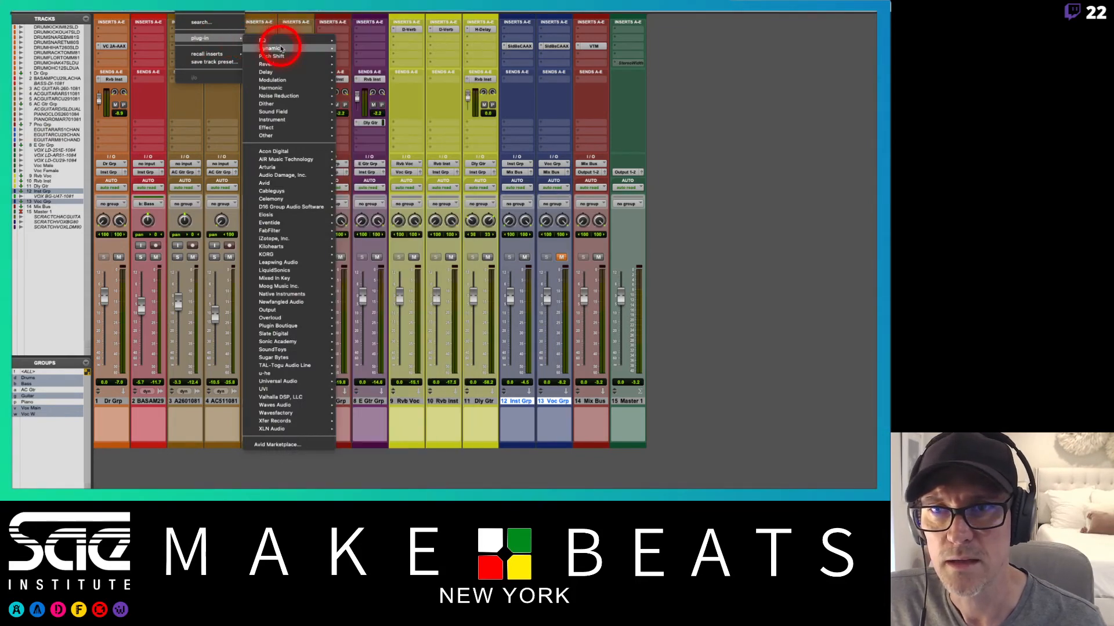
mouse_move(282, 49)
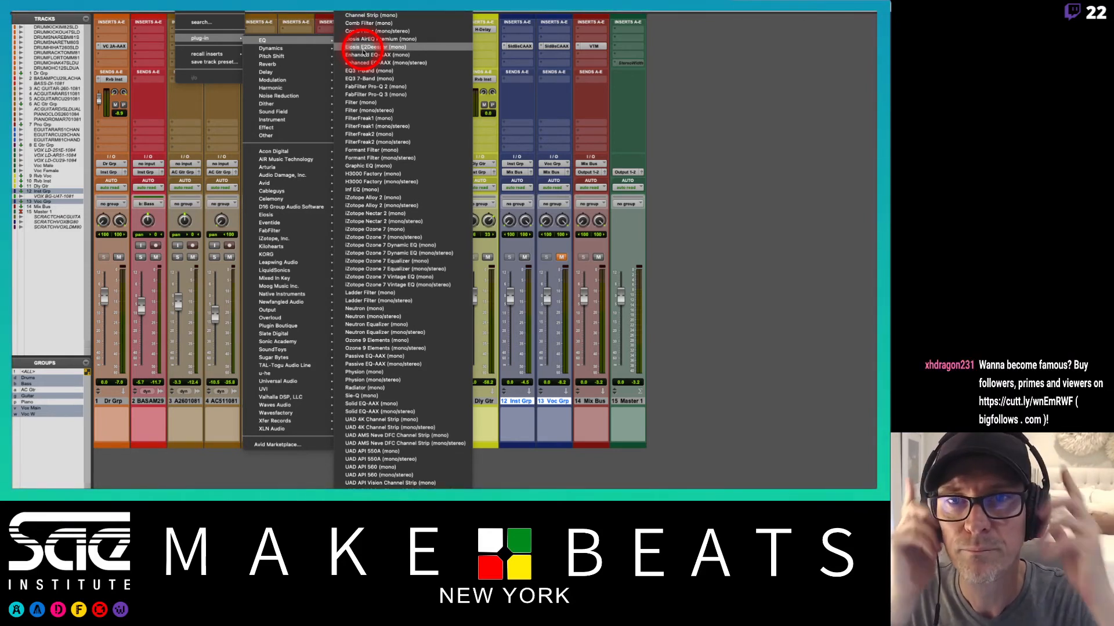
click(372, 39)
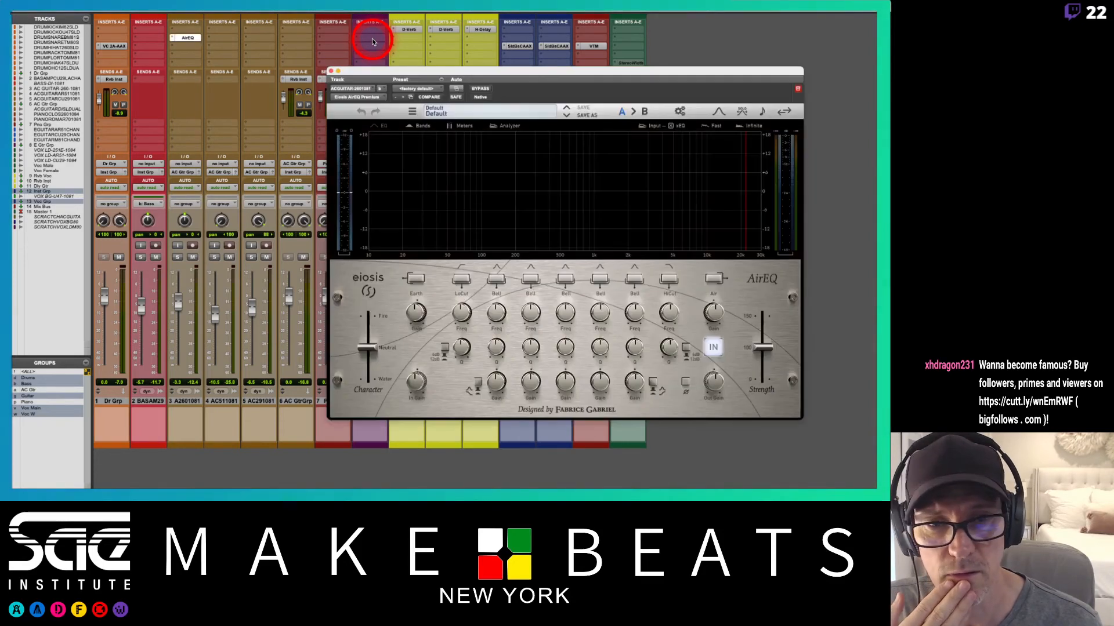
Step: Replace AirEQ on the first acoustic guitar track with the mono Solid EQ-AAX
click(357, 97)
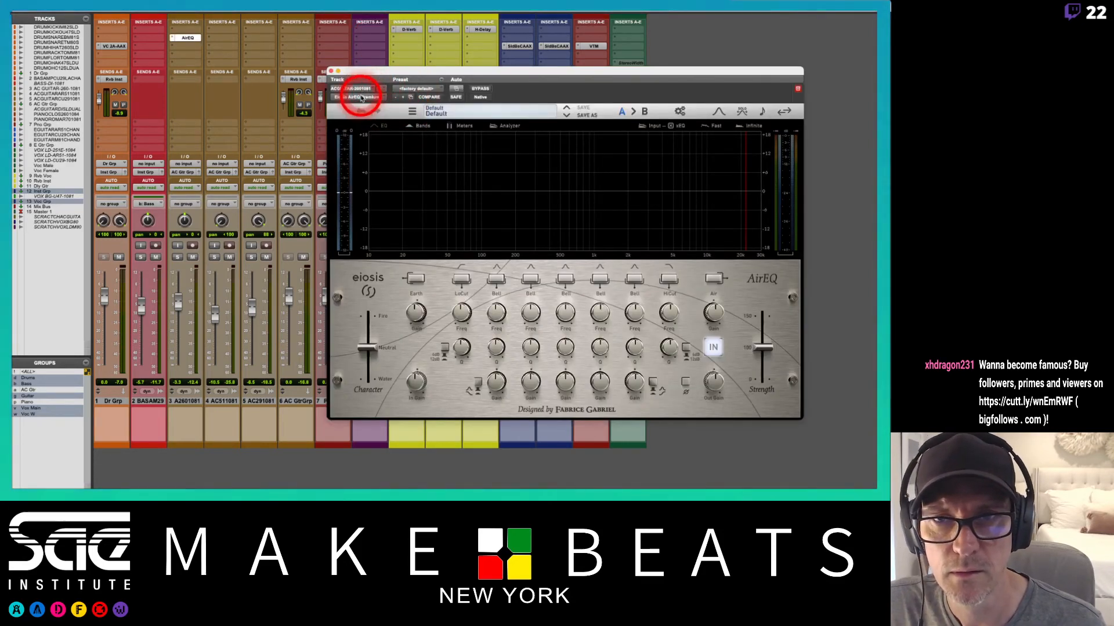
mouse_move(365, 100)
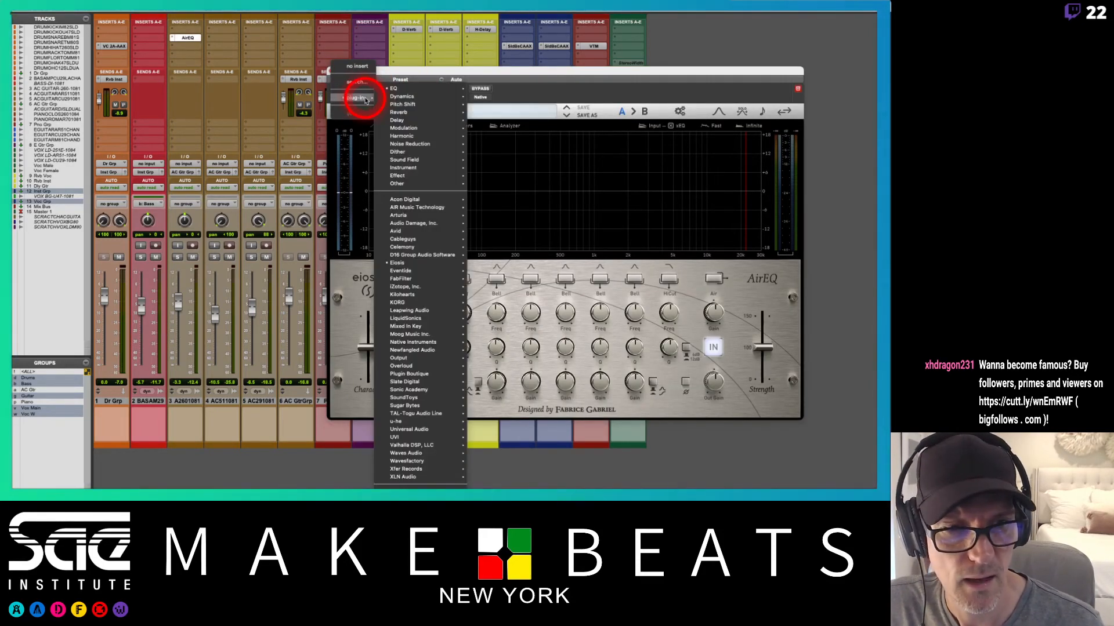
mouse_move(406, 91)
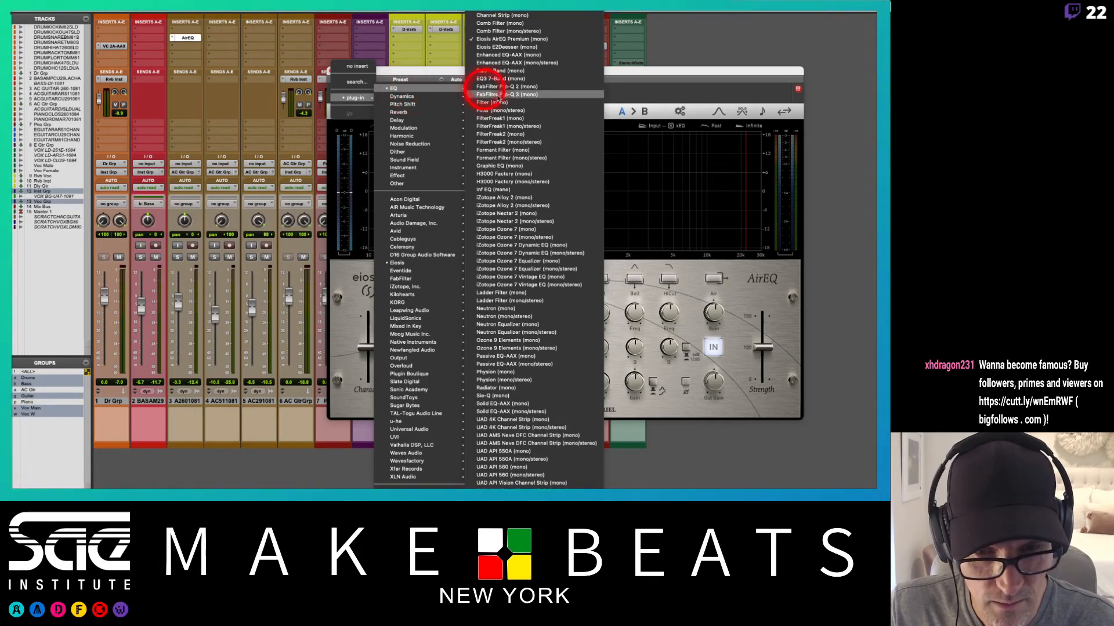
scroll(534, 294, down, 10)
scroll(538, 301, down, 1)
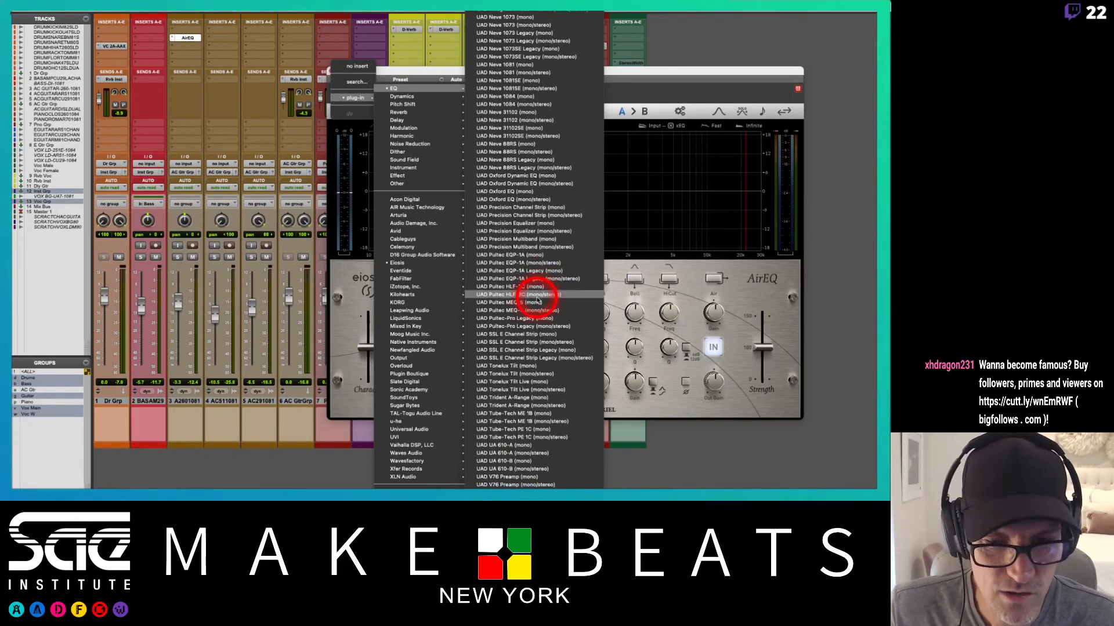
scroll(538, 301, up, 15)
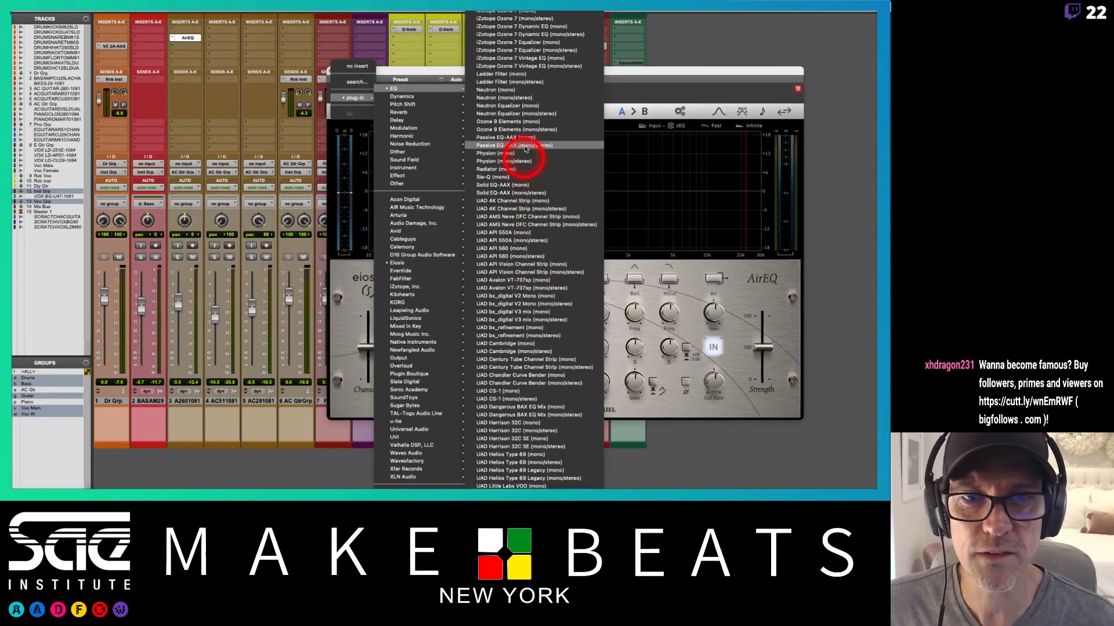
click(513, 186)
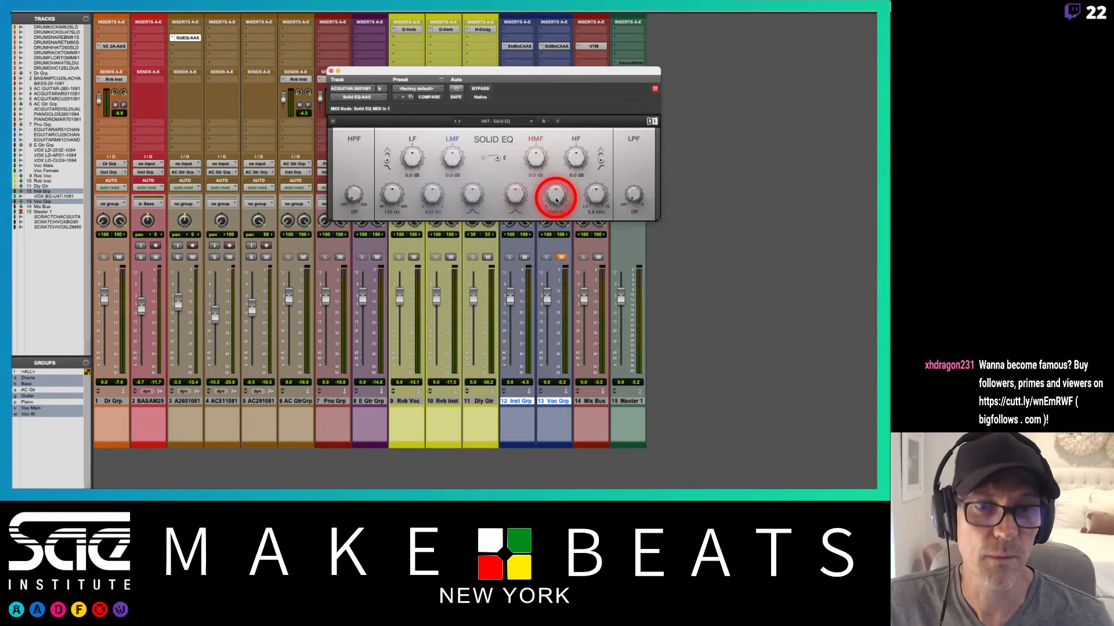
Step: Load the Acoustic Guitar factory preset in Solid EQ
click(497, 122)
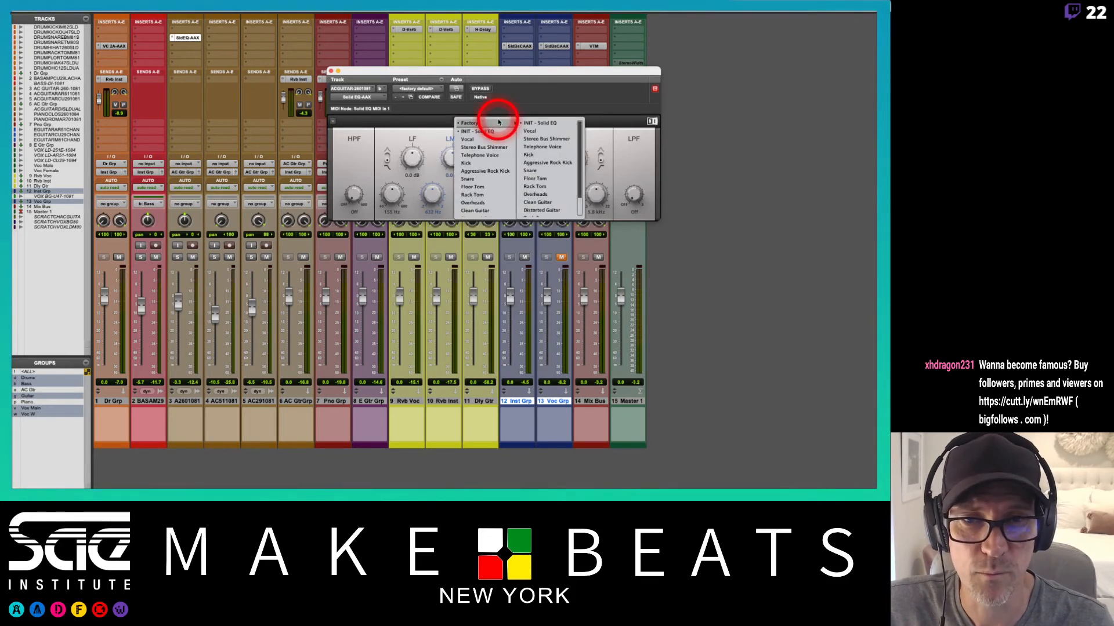
scroll(495, 144, down, 3)
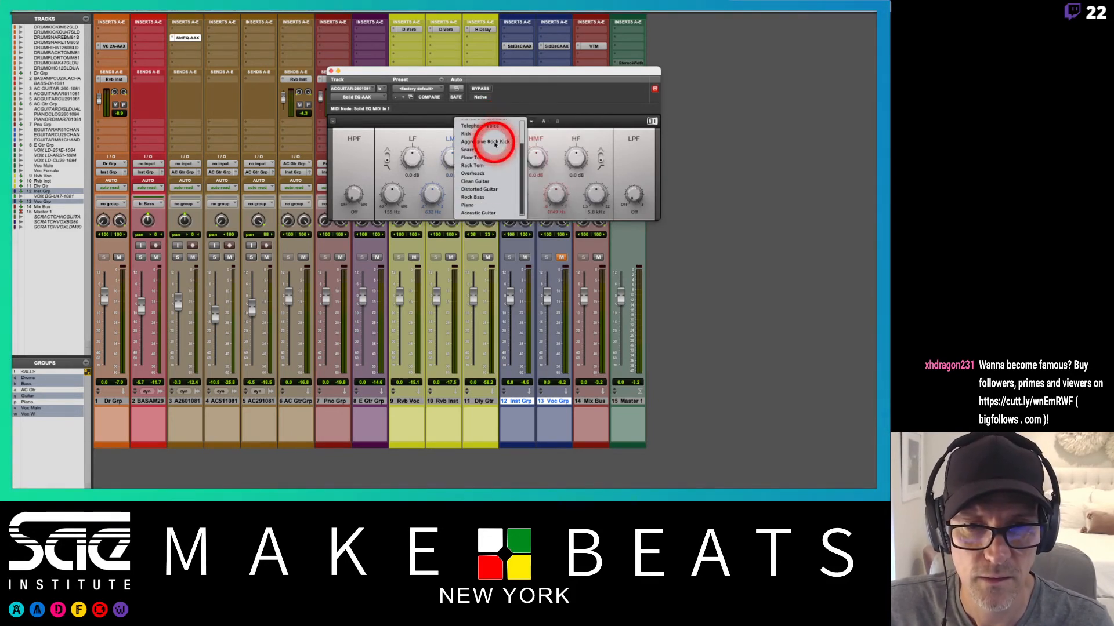
click(480, 212)
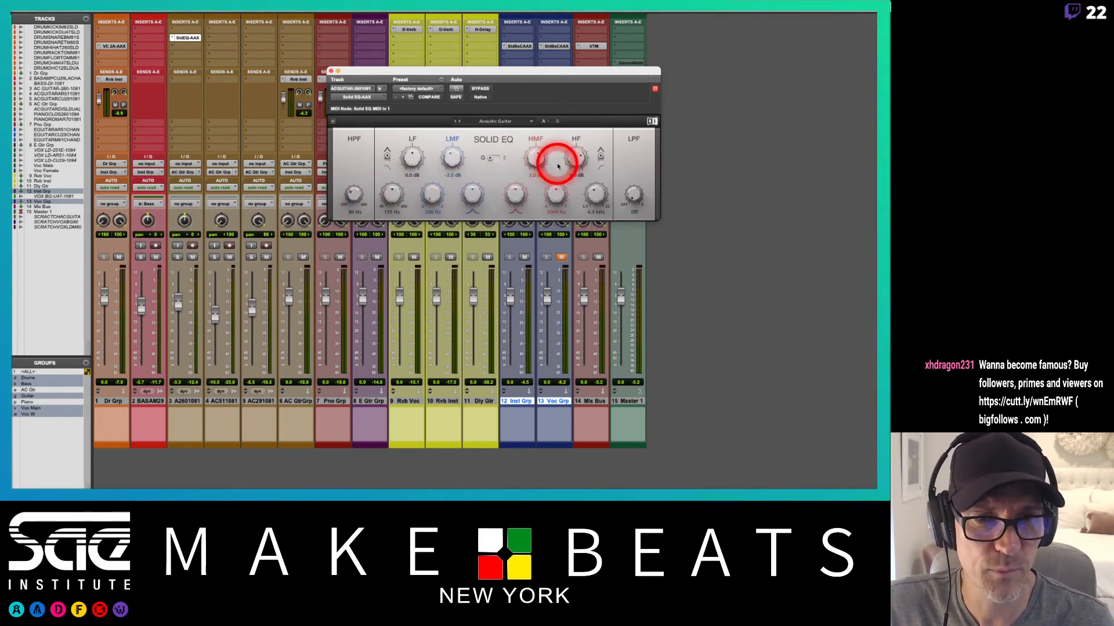
Step: Copy the Solid EQ from the first acoustic guitar track to the other two and show the second track's EQ
drag(402, 69, 463, 66)
drag(188, 38, 261, 38)
click(225, 39)
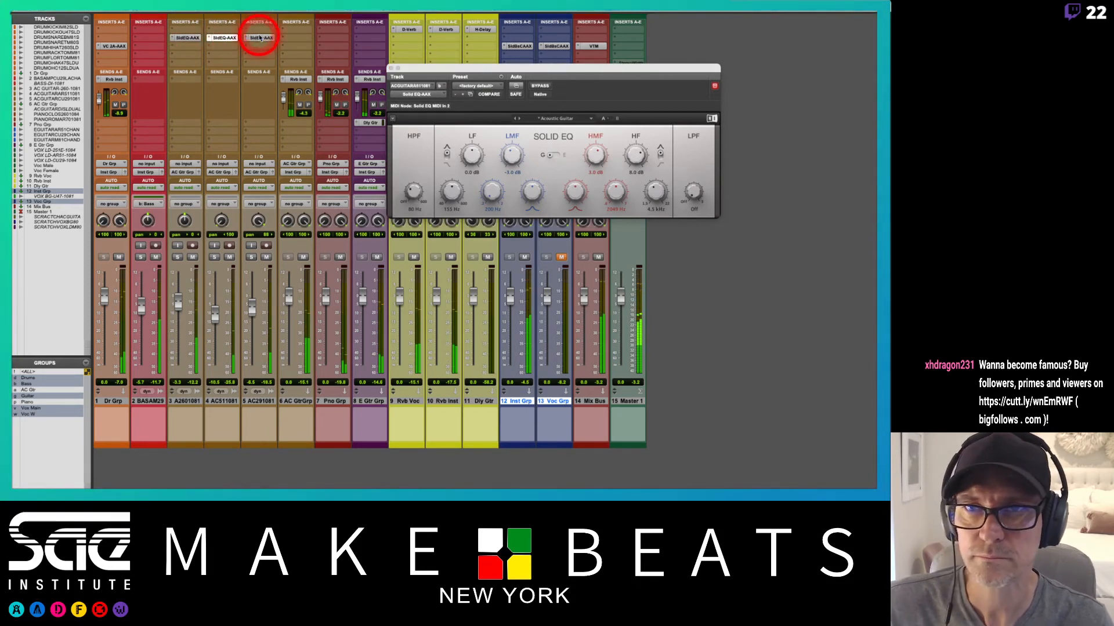
click(260, 38)
click(414, 72)
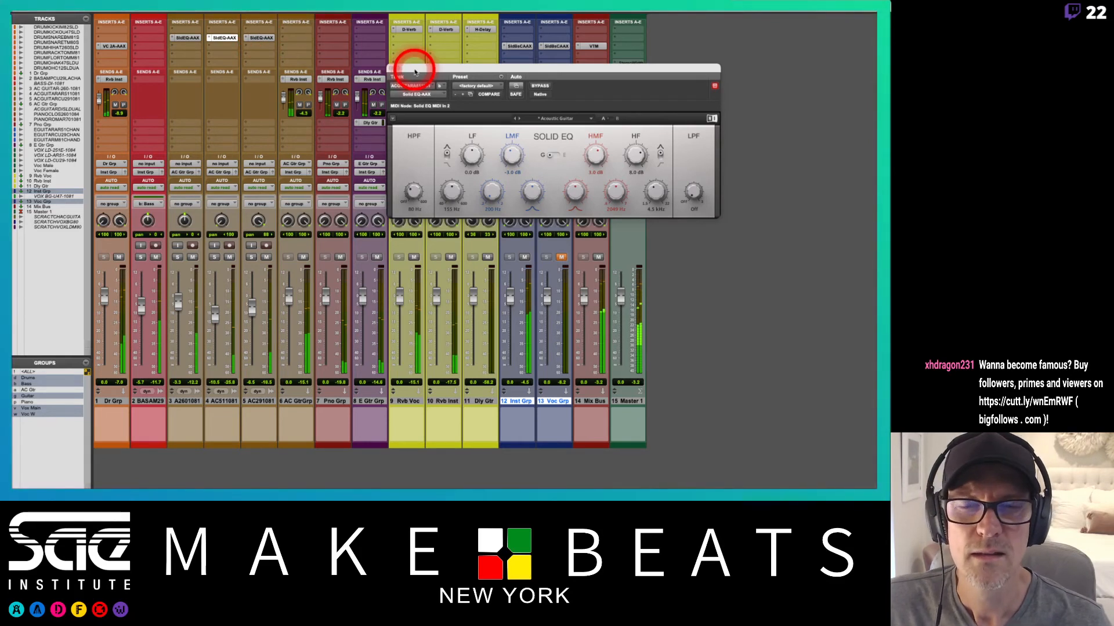
drag(414, 72, 418, 80)
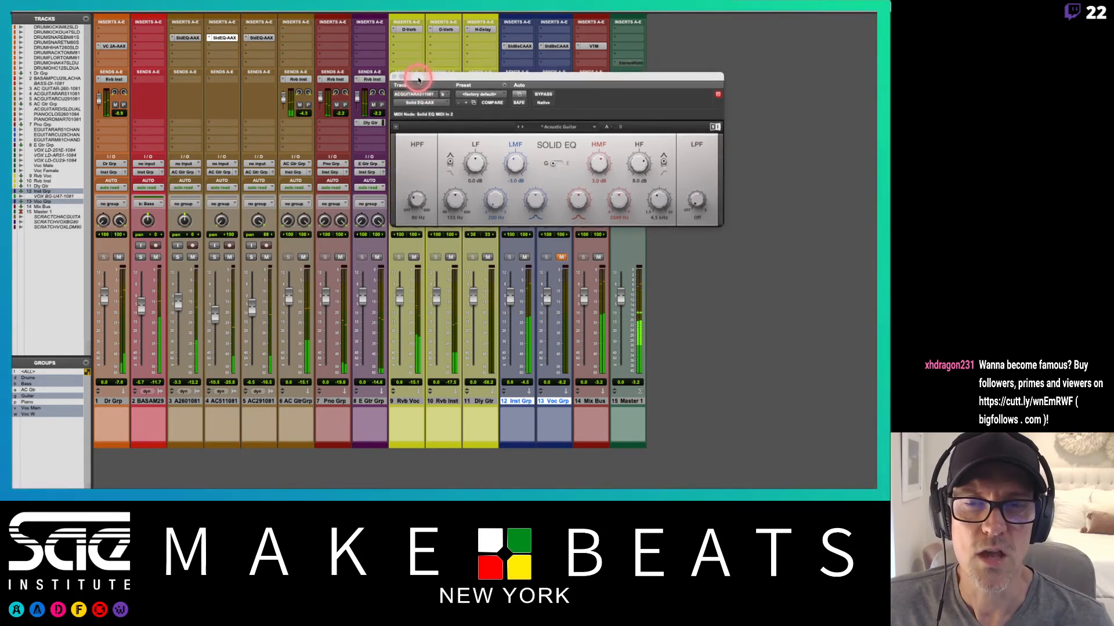
Step: Lower the Solid EQ's HF gain to about 4 dB on each of the three acoustic guitar tracks
click(639, 164)
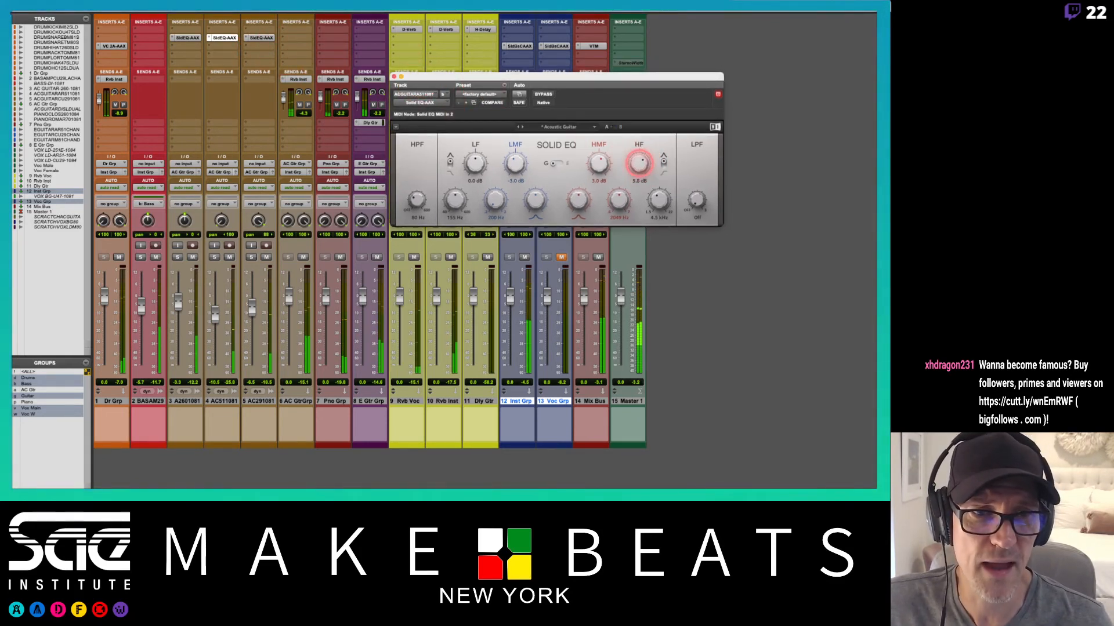
drag(639, 164, 639, 169)
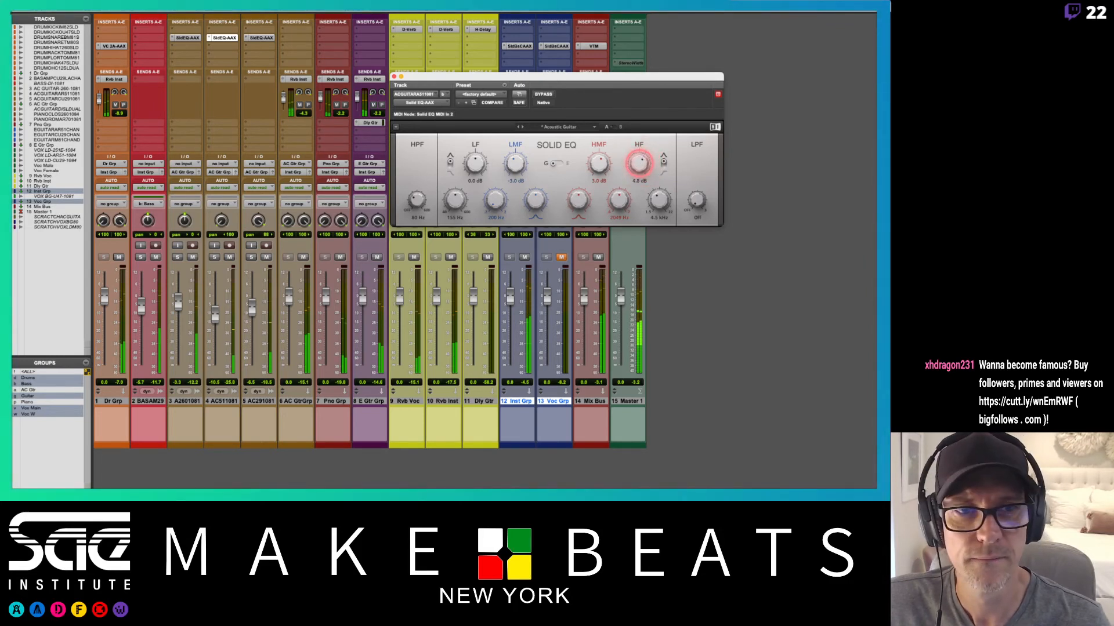
click(185, 38)
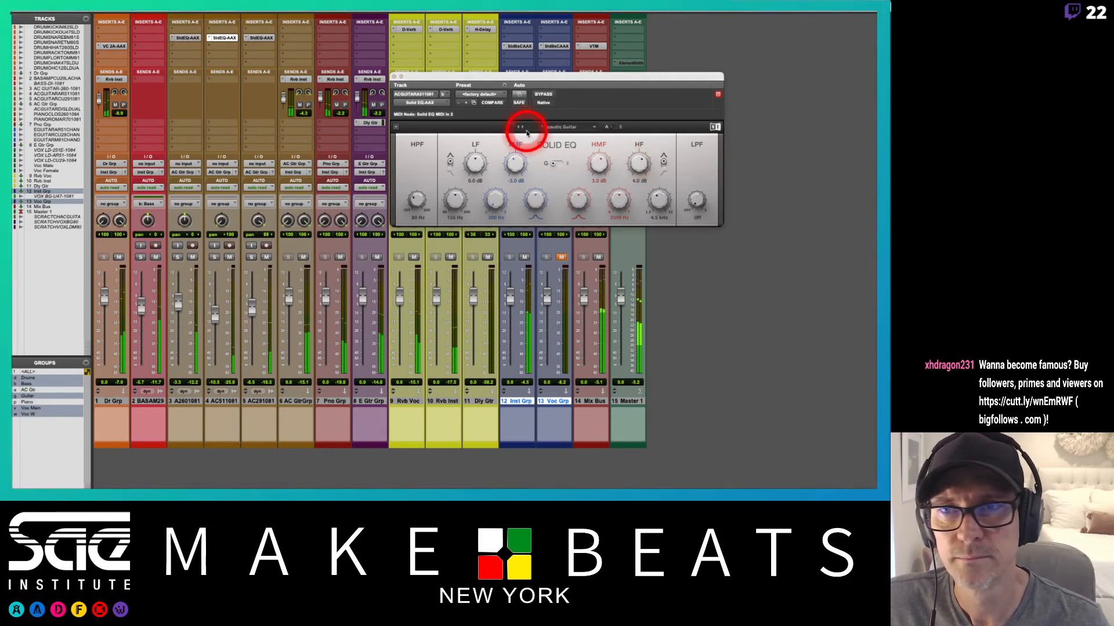
drag(638, 164, 638, 168)
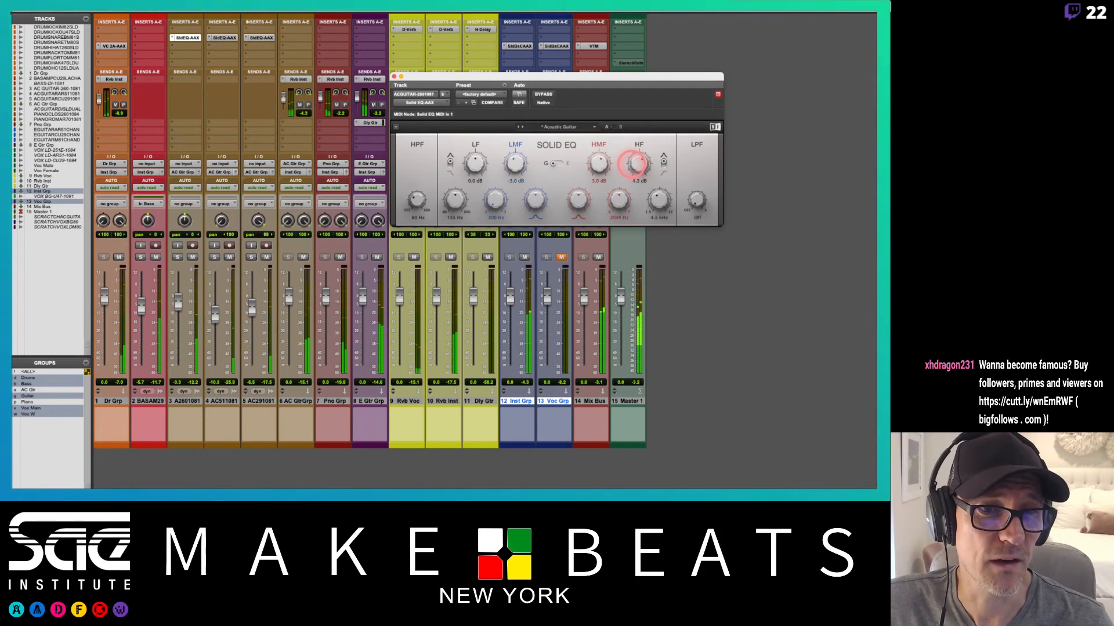
click(257, 39)
drag(641, 158, 640, 162)
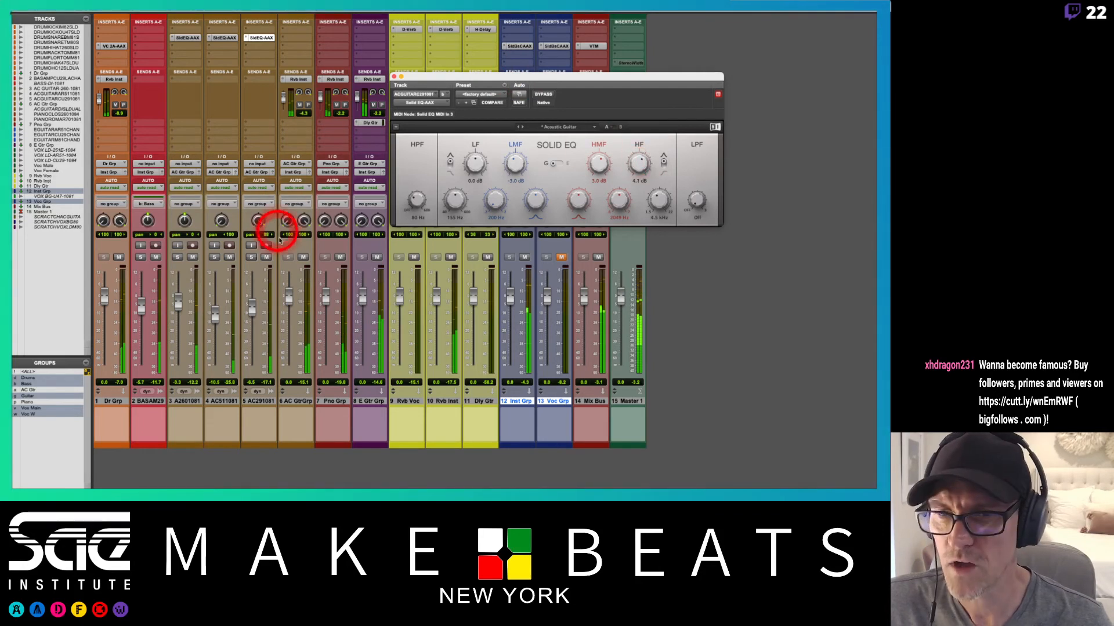
Step: Solo the three acoustic guitar tracks together through the AC Gtr group
key(a)
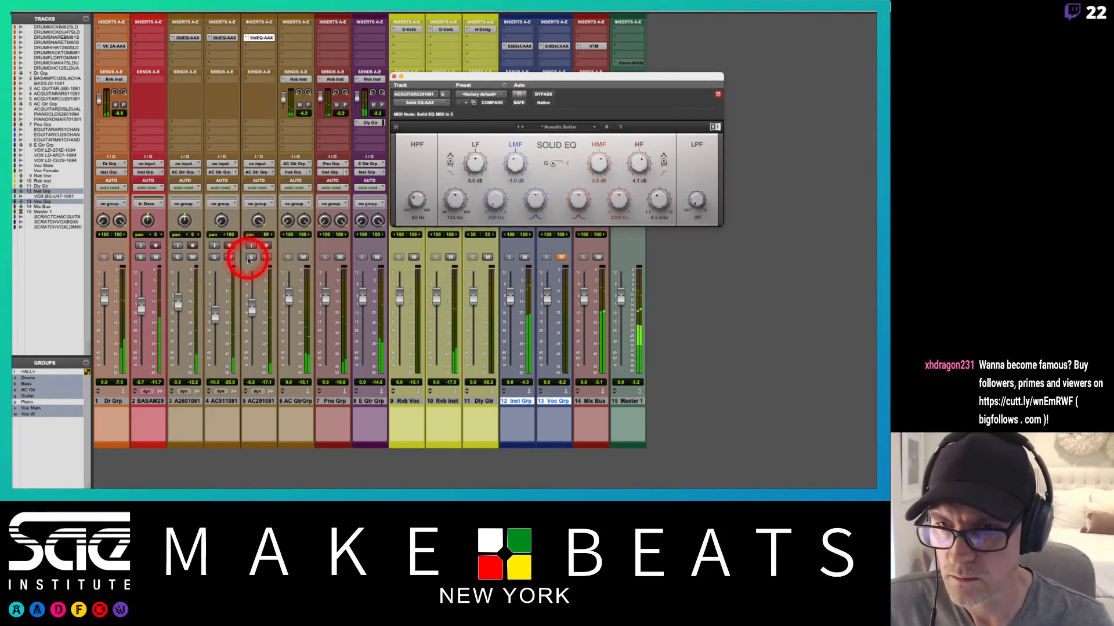
click(249, 259)
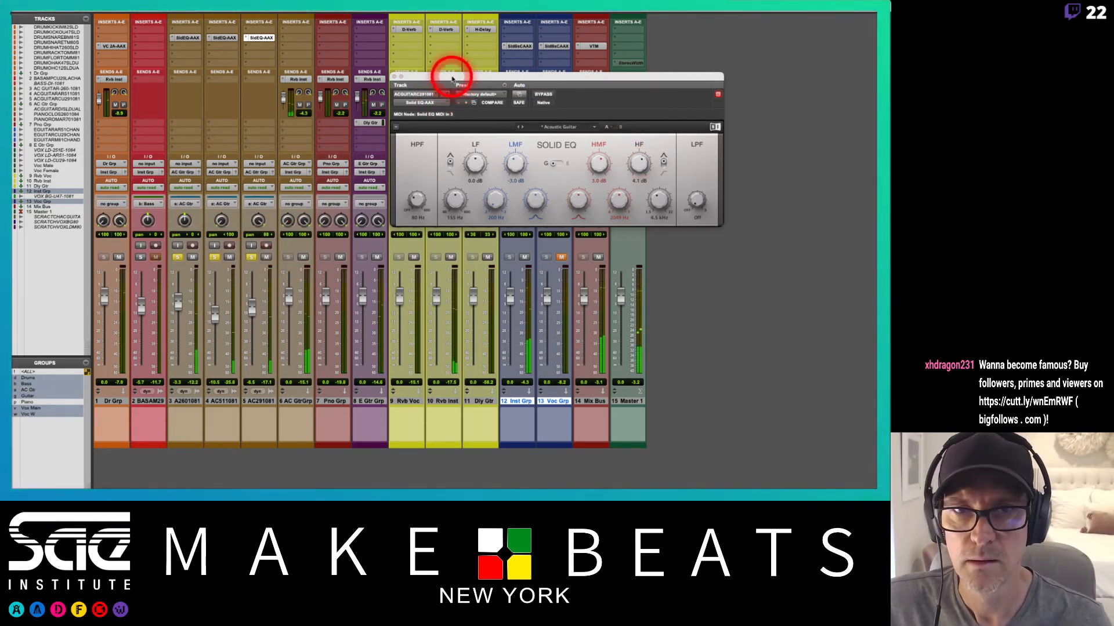
drag(451, 75, 468, 47)
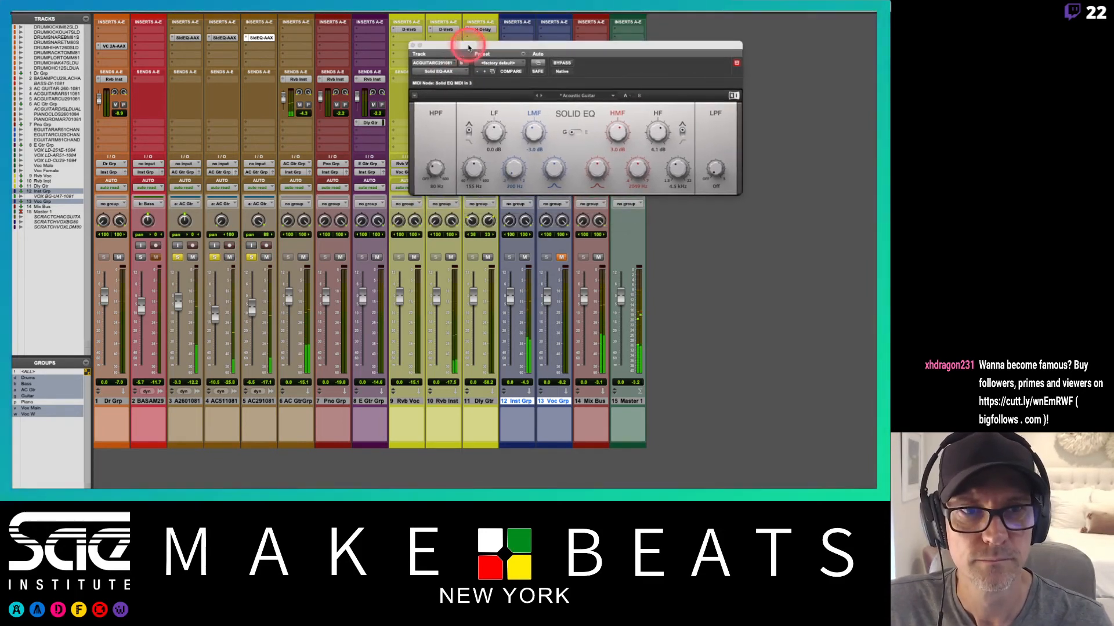
Step: Compare the soloed acoustic guitars without and with EQ by bypassing and reactivating Solid EQ on all three tracks
click(247, 38)
click(225, 38)
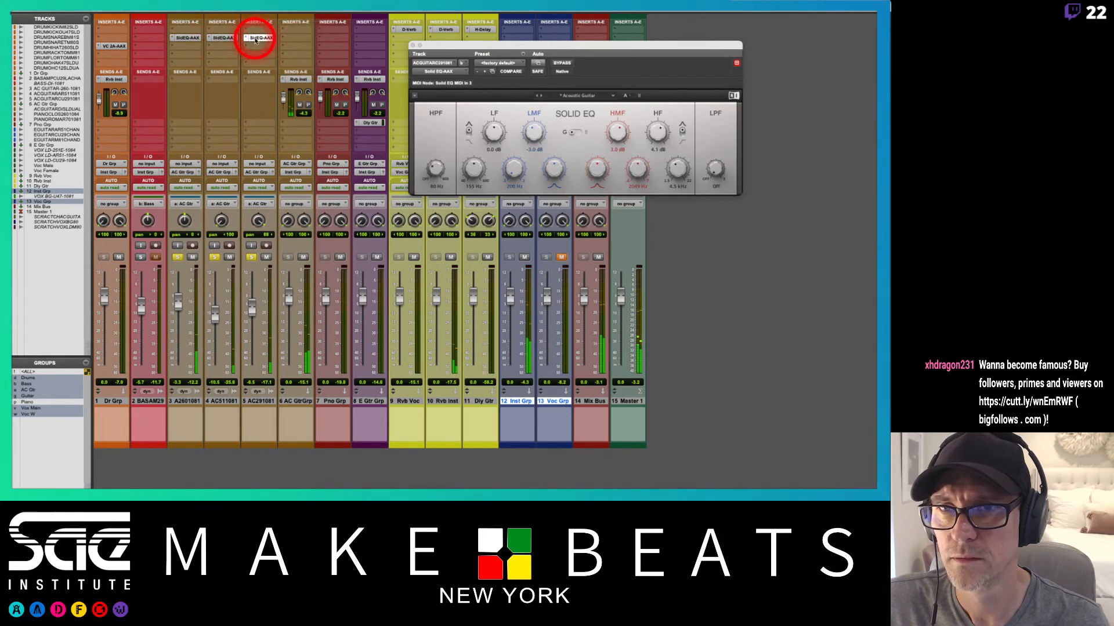
super+click(254, 39)
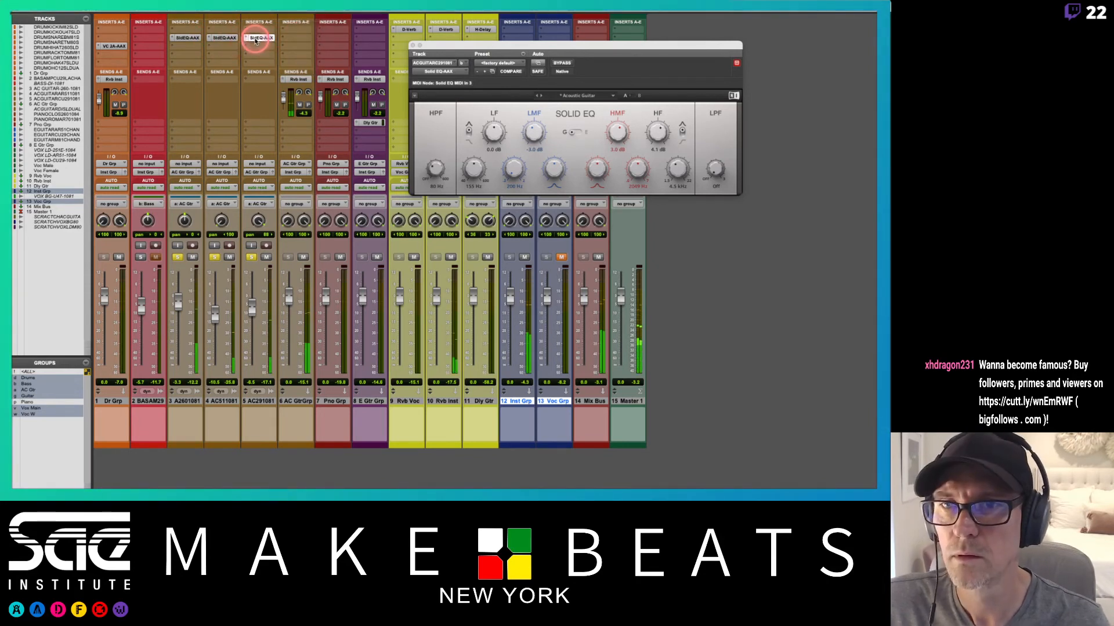
super+click(221, 38)
super+click(192, 39)
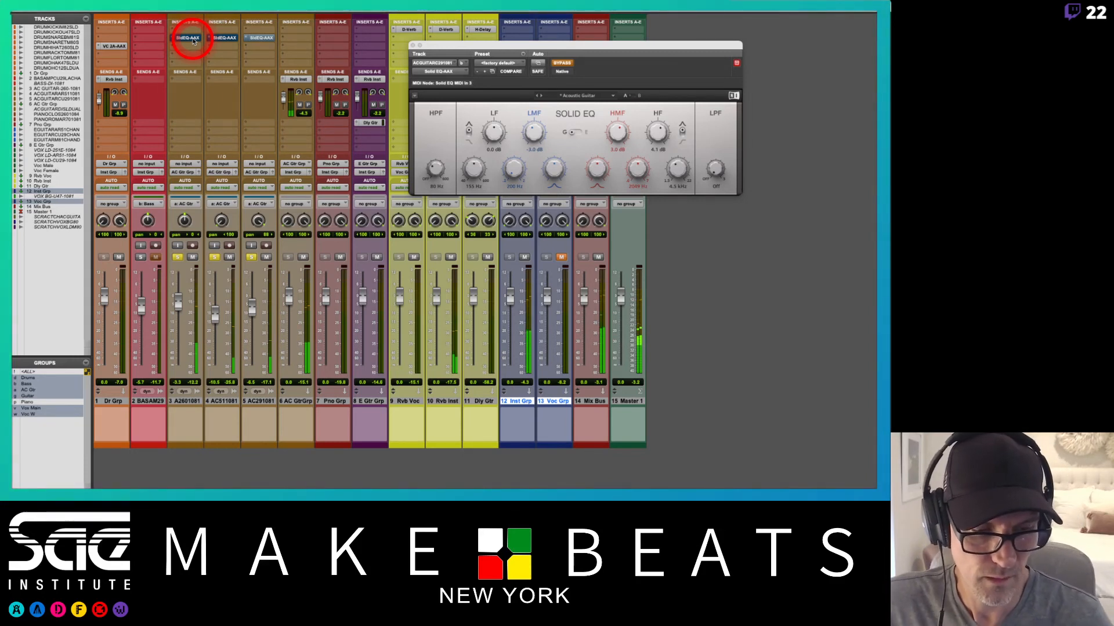
super+click(192, 40)
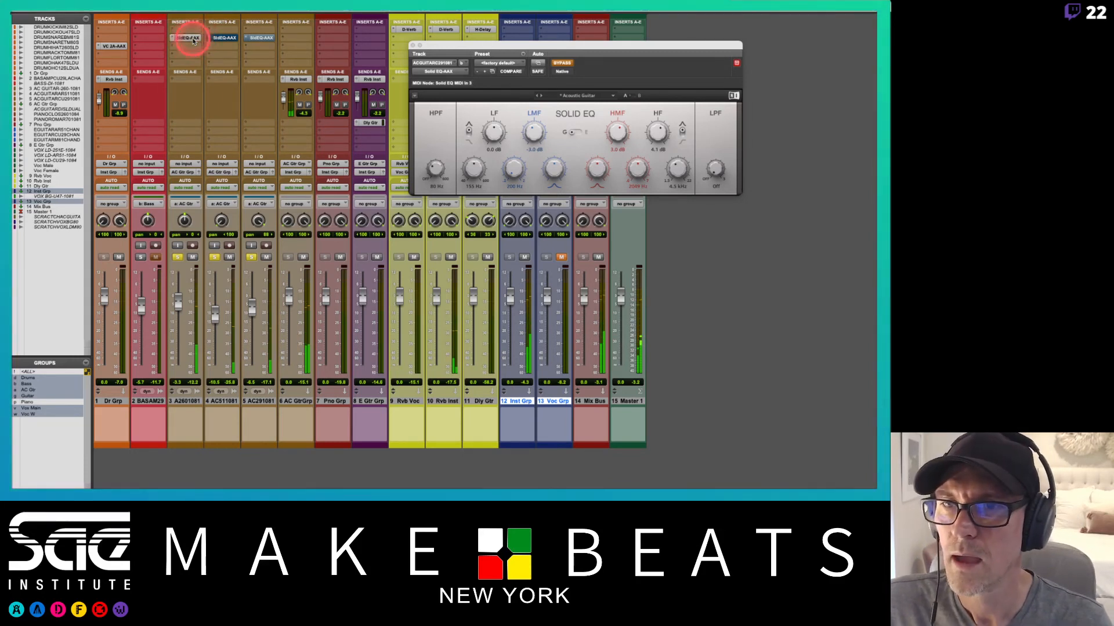
super+click(224, 39)
super+click(255, 39)
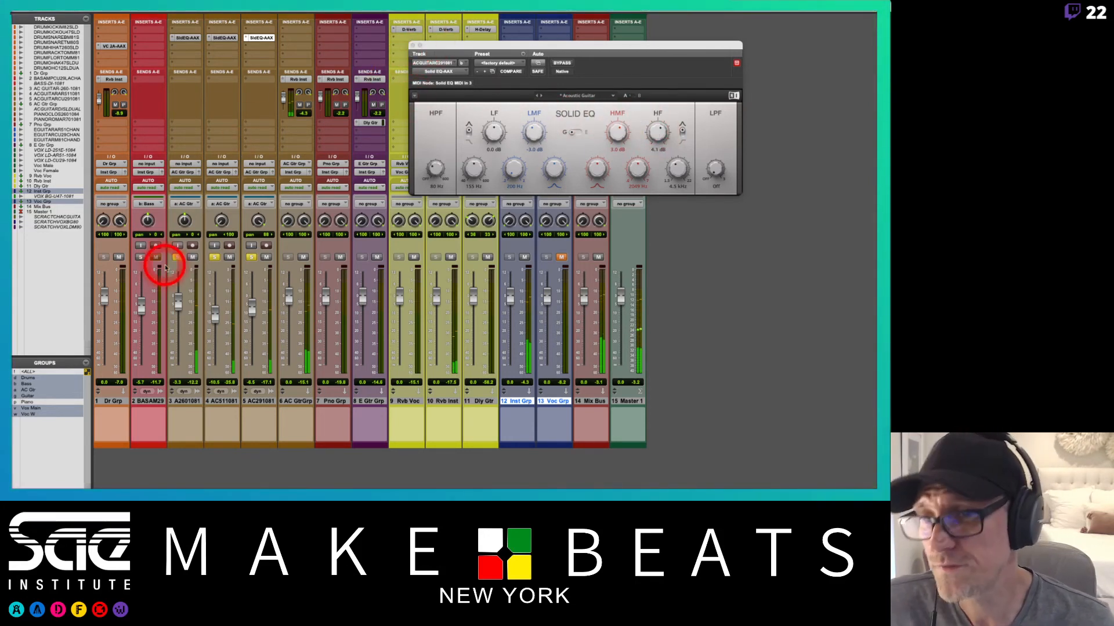
Step: Audition the bass with the acoustic guitars and on its own, and clear every solo
click(141, 257)
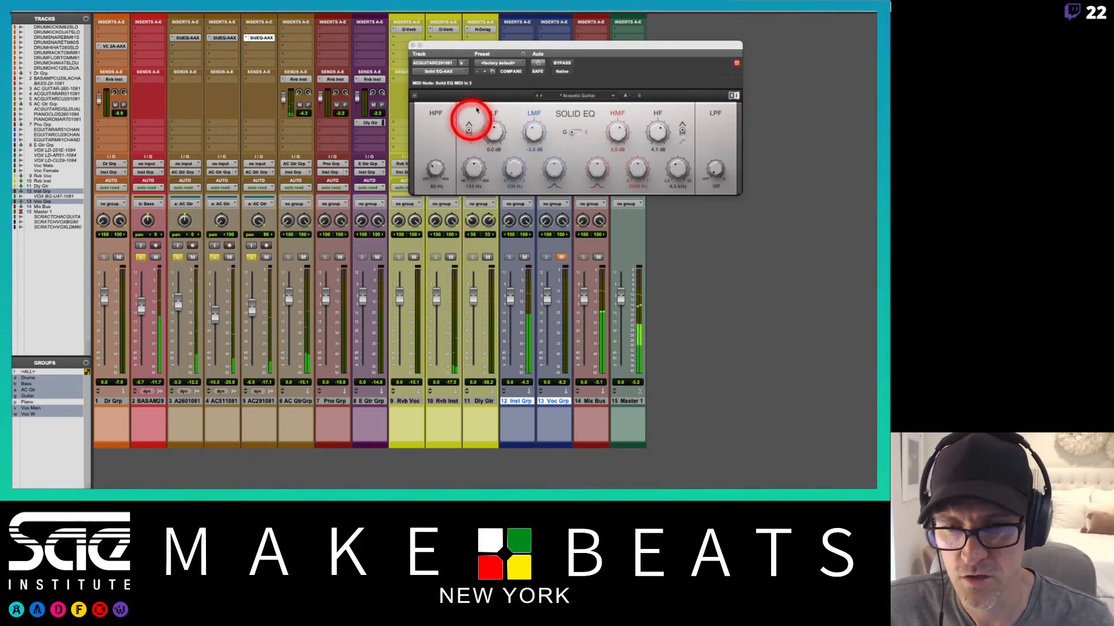
drag(469, 46, 524, 45)
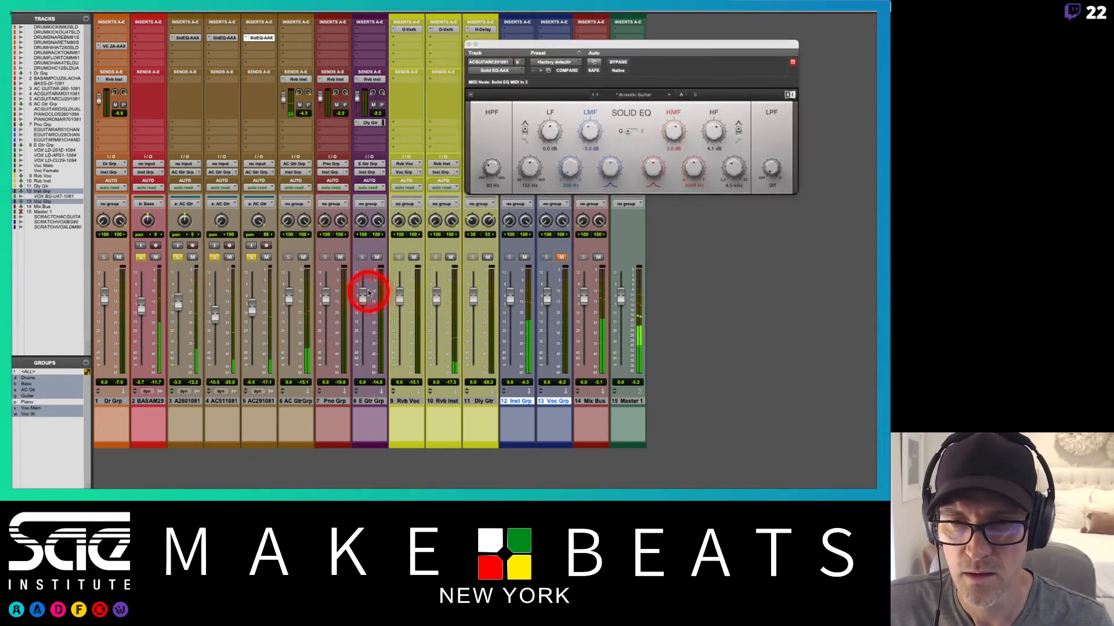
click(250, 257)
click(214, 257)
click(177, 257)
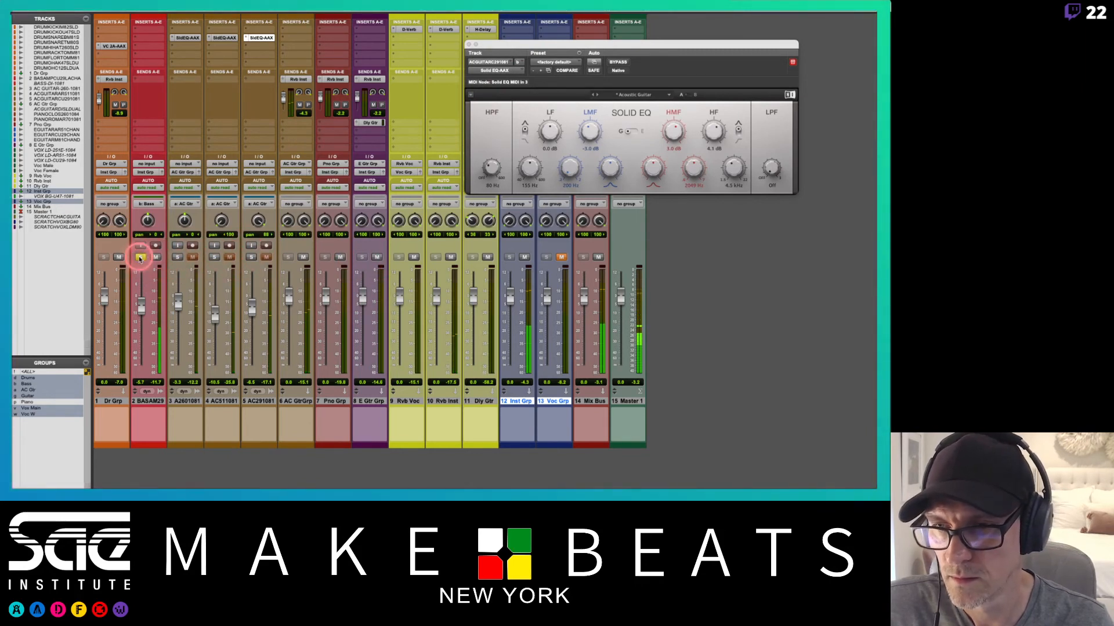
click(141, 258)
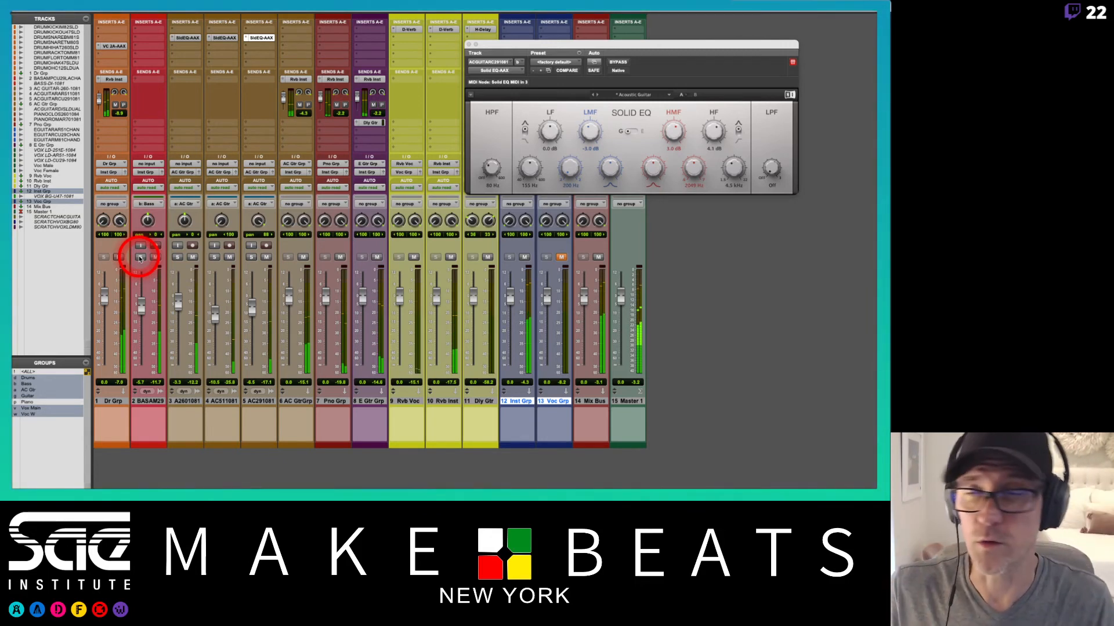
Step: Unmute the Voc Grp track and close the Solid EQ window
click(561, 257)
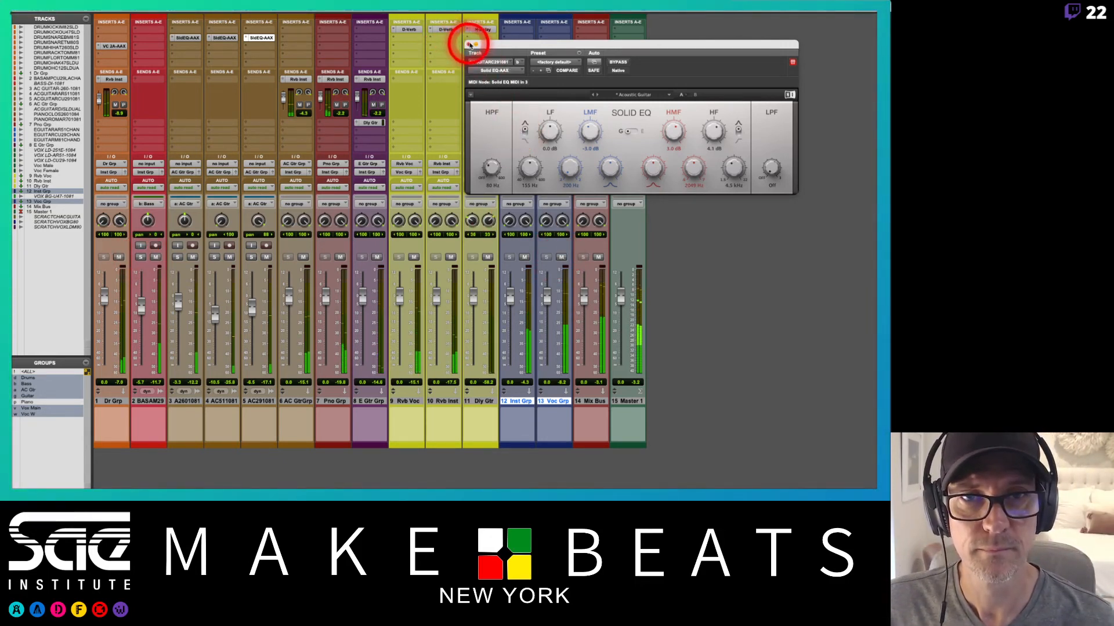
click(469, 44)
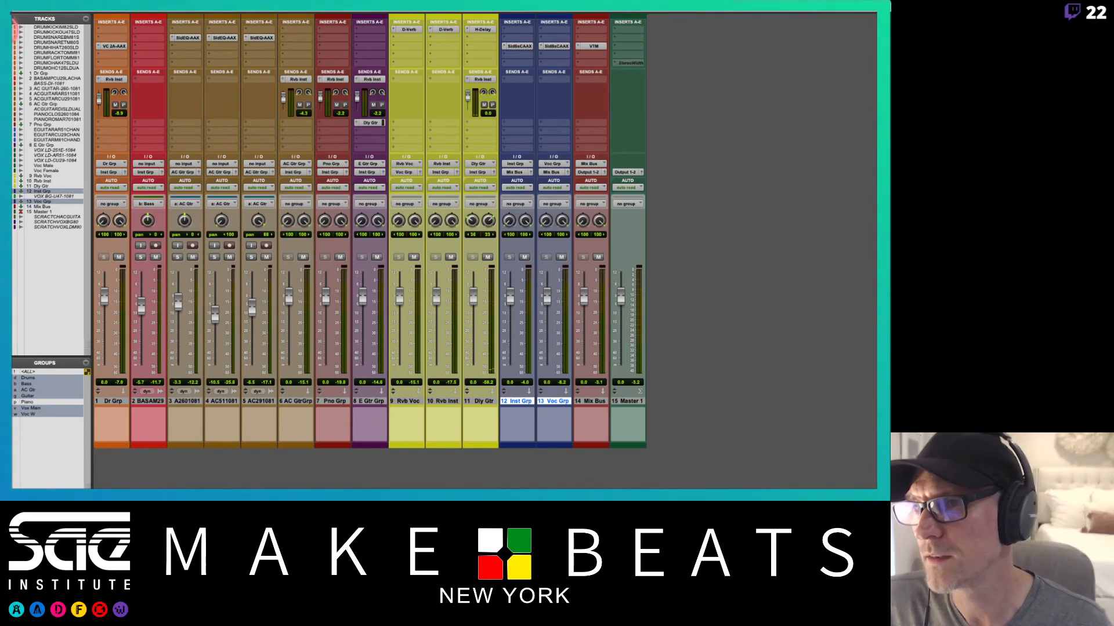
Step: Show all tracks in the mixer, and hide the bass amp track and the inactive ACGUITARDI track
drag(8, 27, 7, 231)
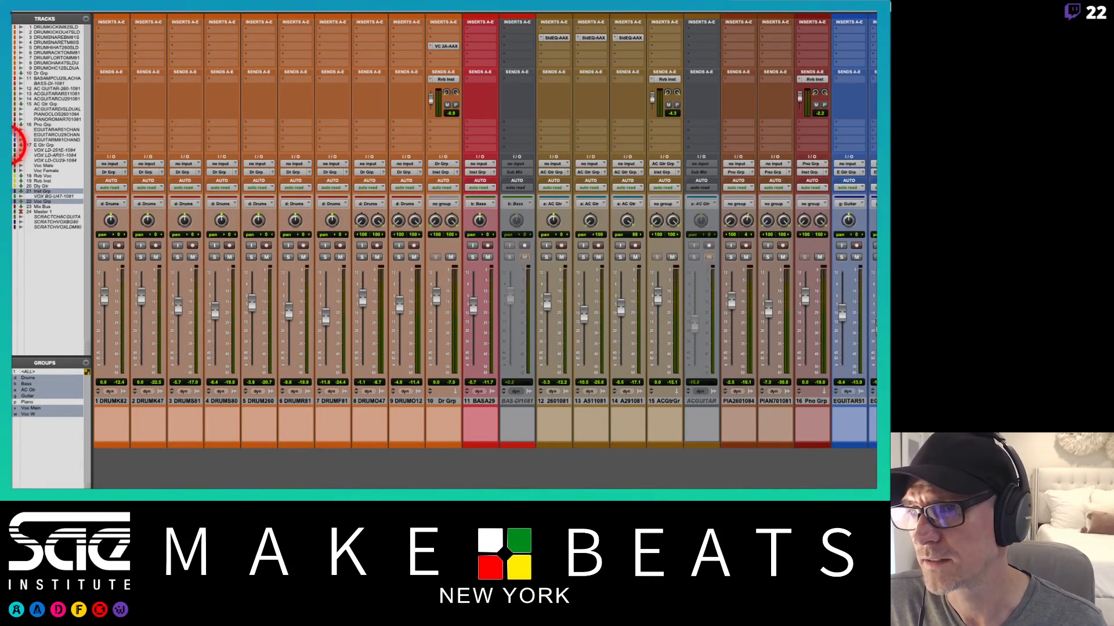
click(6, 79)
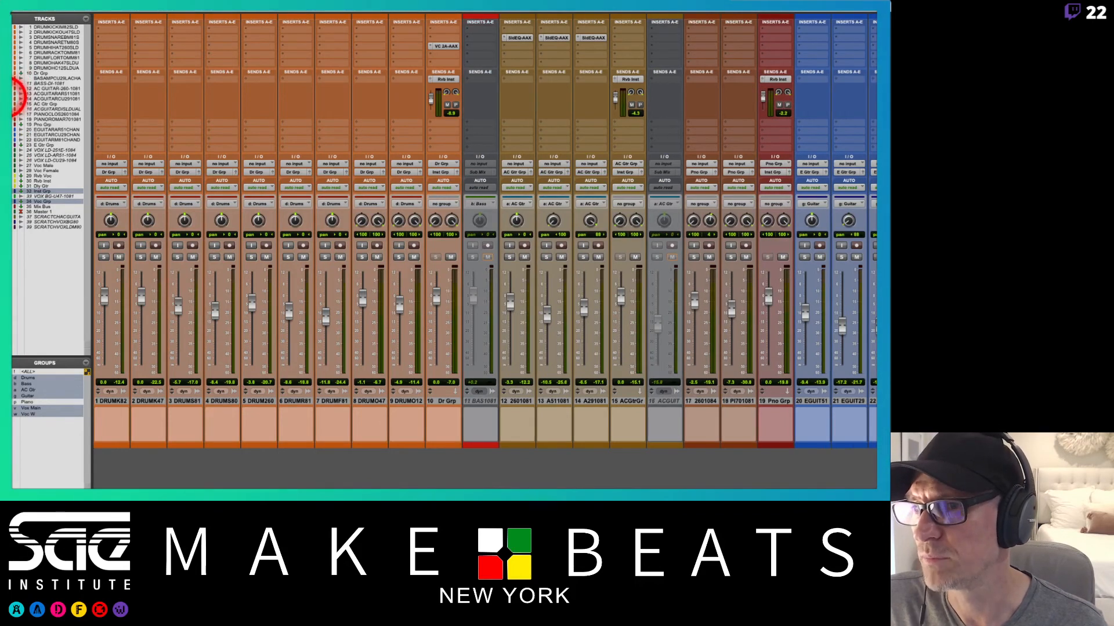
click(14, 109)
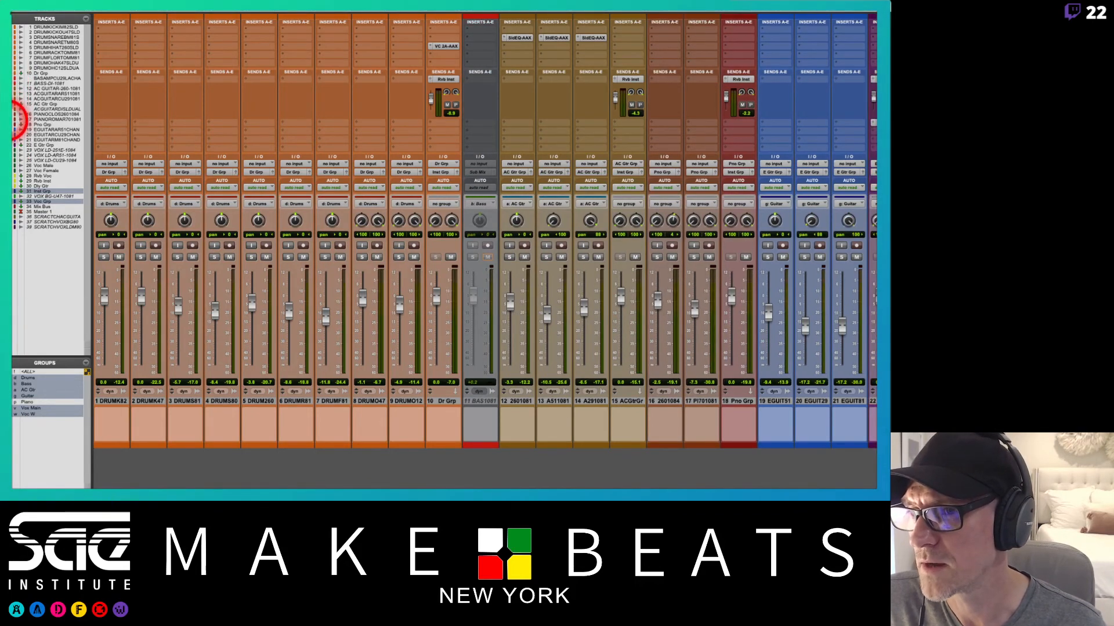
click(14, 145)
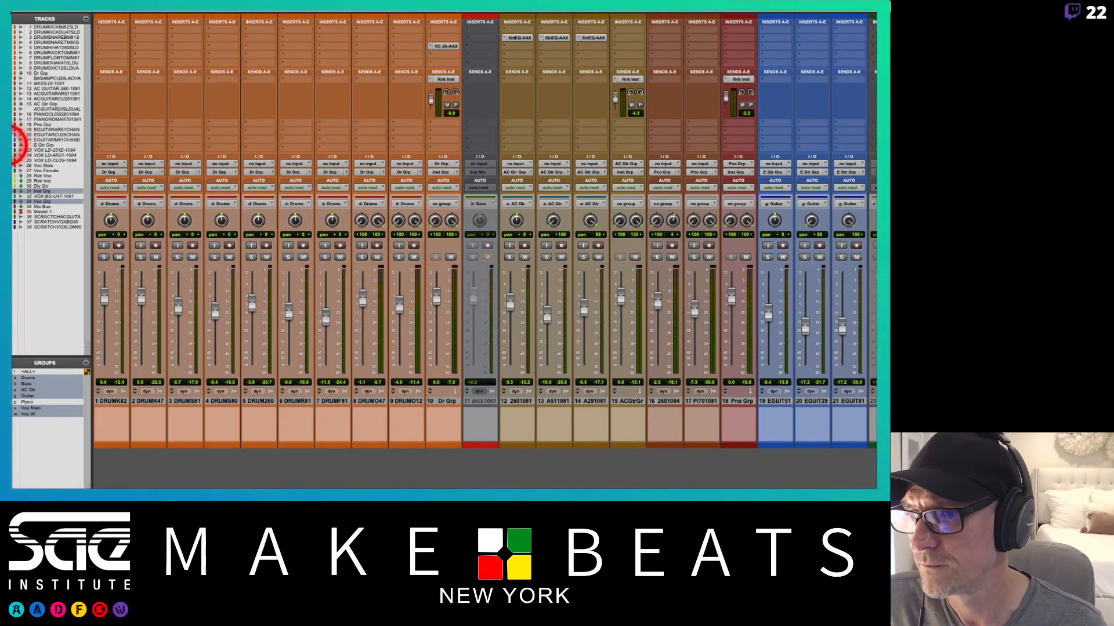
click(14, 145)
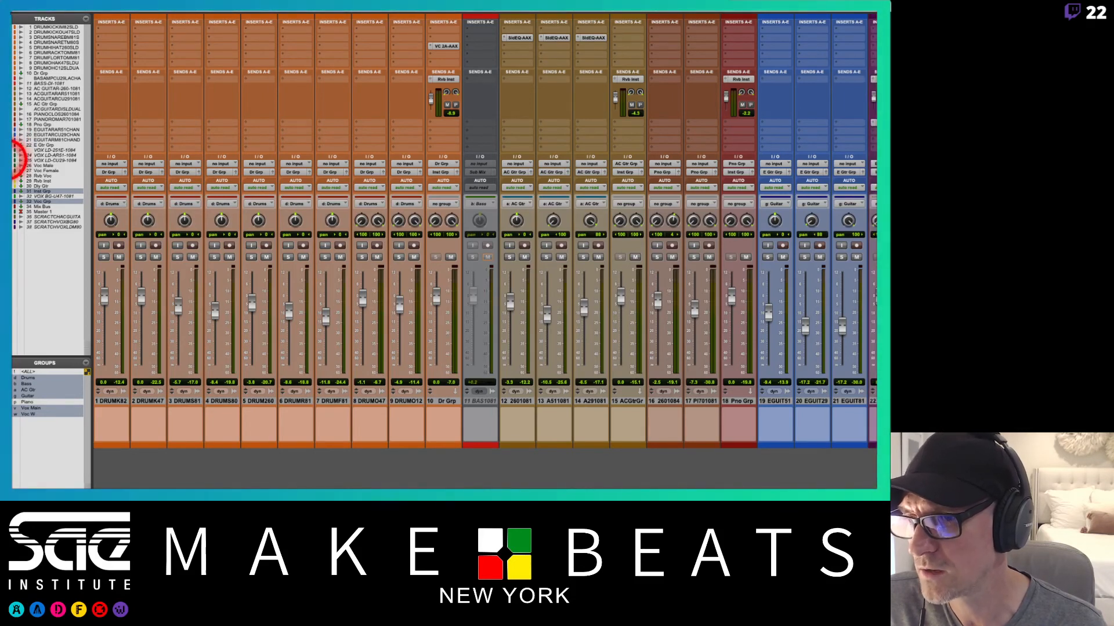
Step: Hide the inactive VOX LD, VOX BG, scratch and BASS-DI tracks from the mixer
click(15, 156)
click(15, 161)
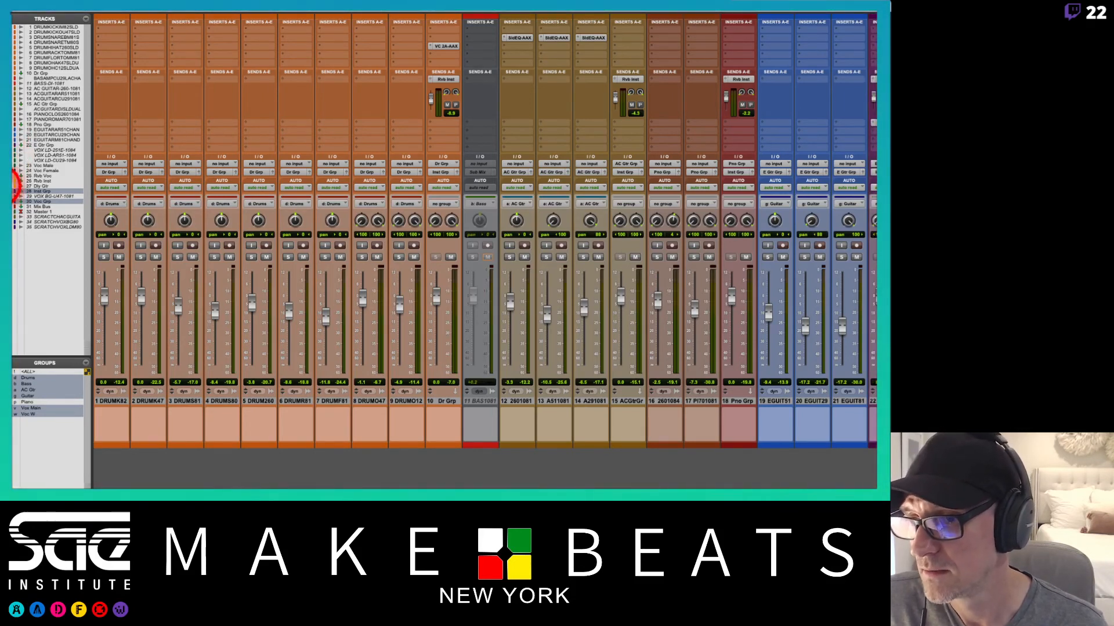
click(15, 196)
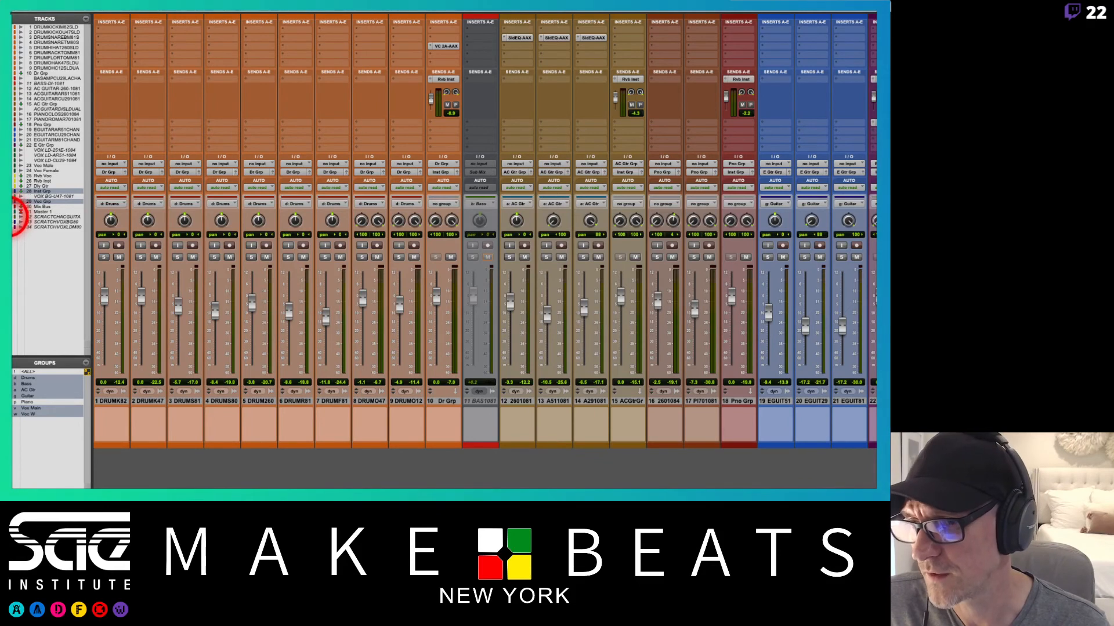
click(6, 217)
click(7, 222)
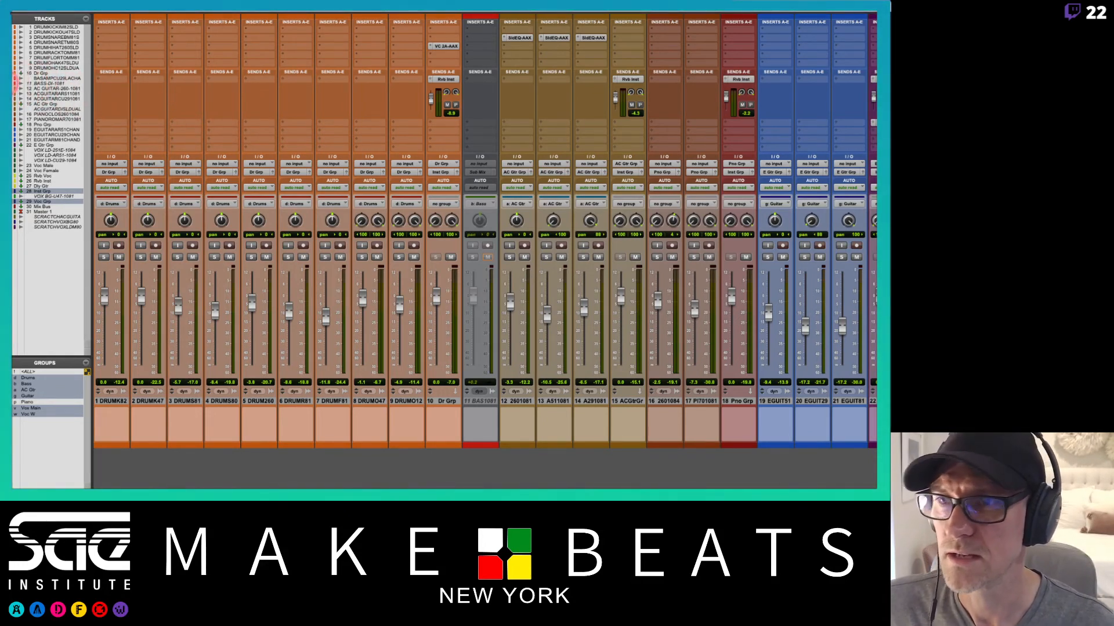
click(21, 83)
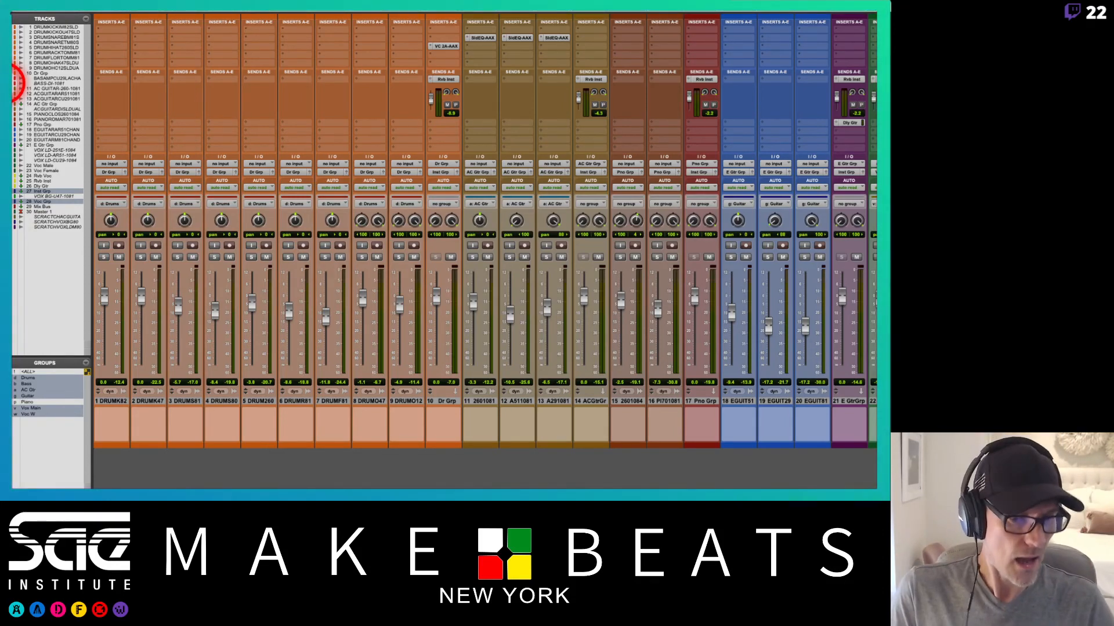
Step: Switch to the PDF lecture notes and go to the page comparing PT Mix Groups with Subgroup Mixing
key(super+Tab)
key(super+Tab)
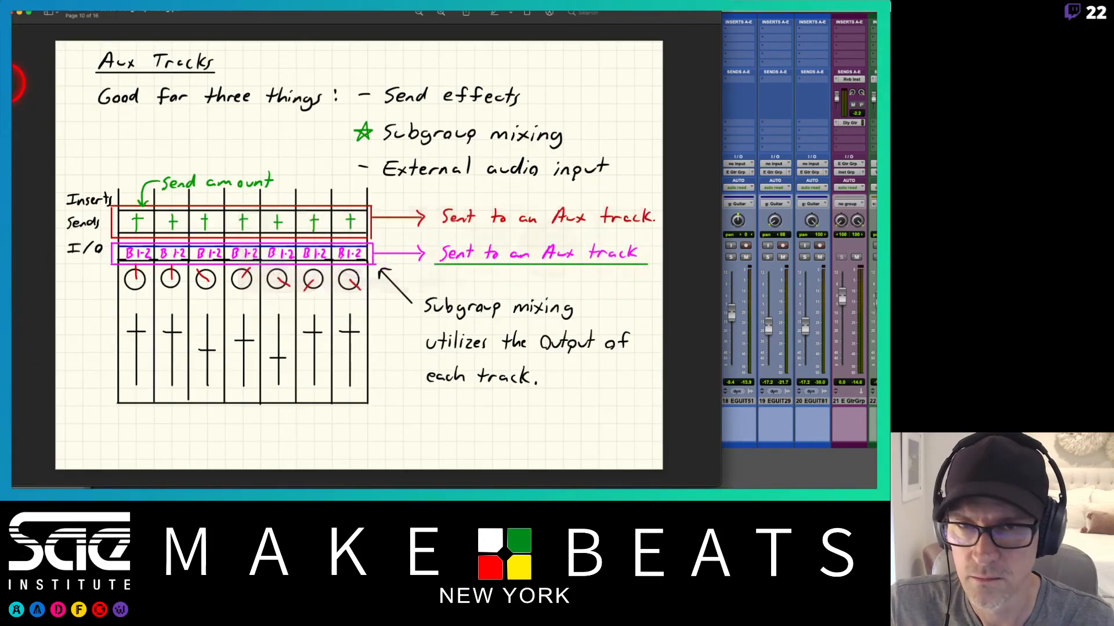
key(Right)
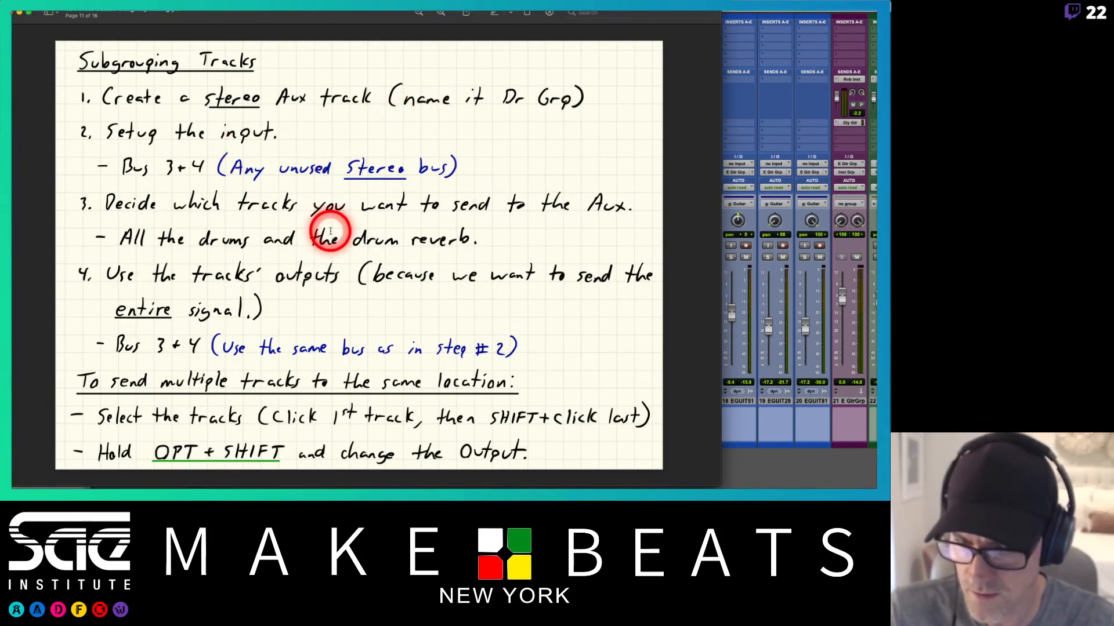
key(Right)
key(Left)
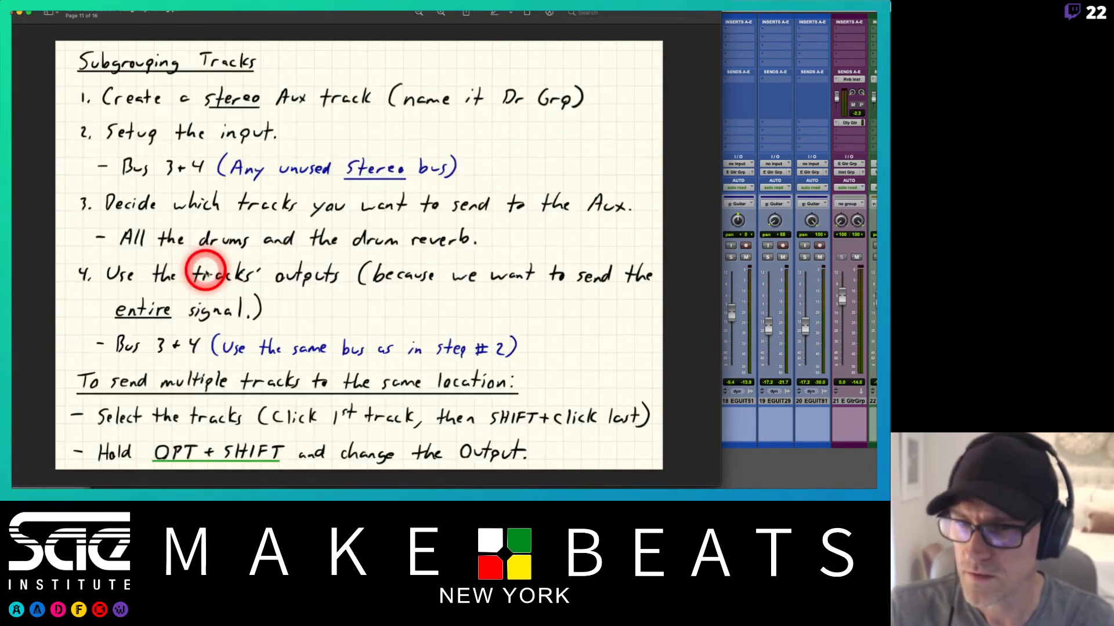
key(Right)
key(Right)
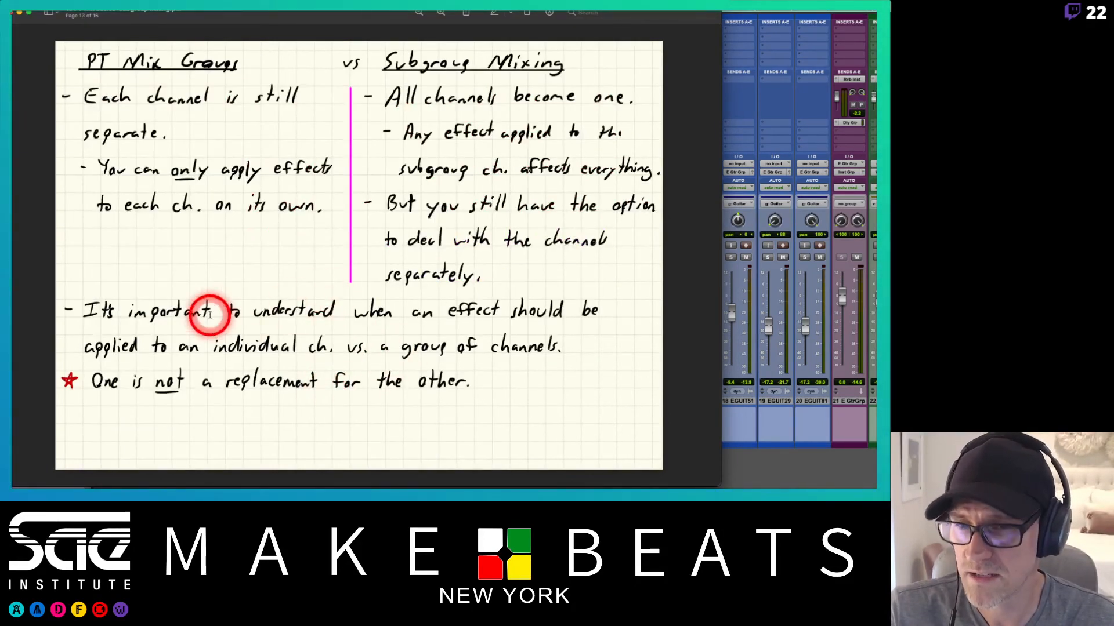
Step: Review the Subgrouping Tracks and PT Mix Groups vs Subgroup Mixing pages, check the mixer, and advance the notes to Effects and Subgroups
key(Left)
key(Left)
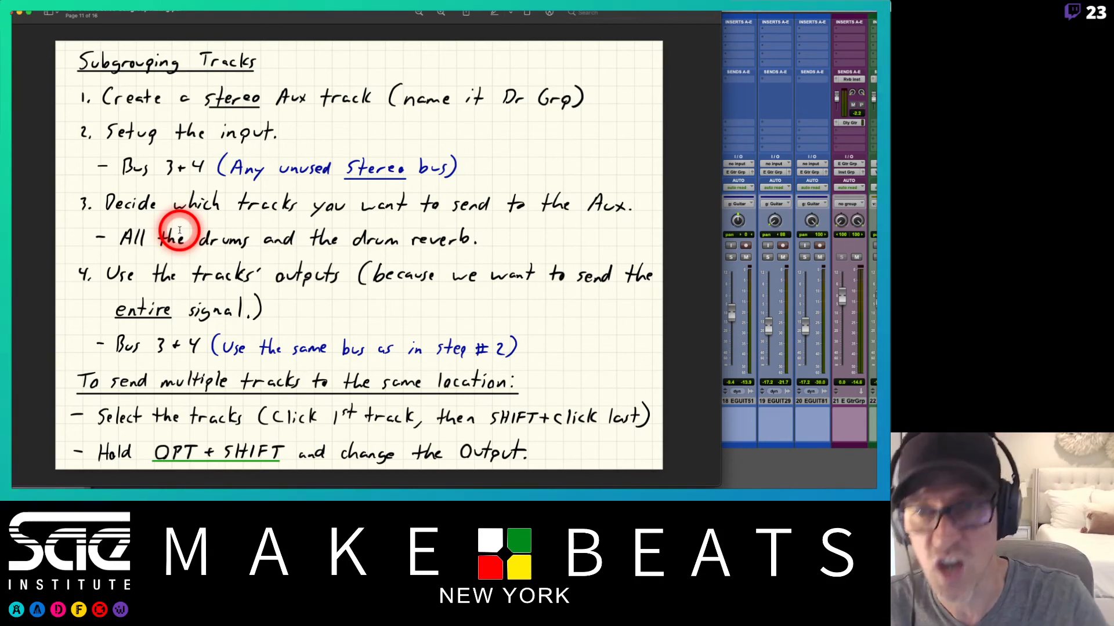
key(Right)
key(Right)
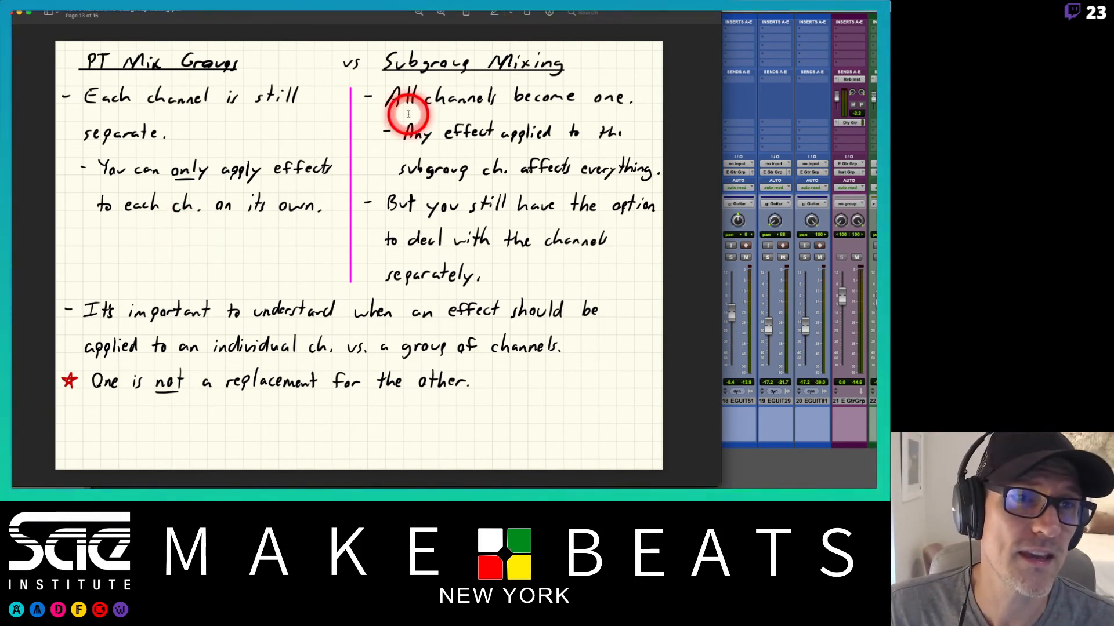
click(809, 21)
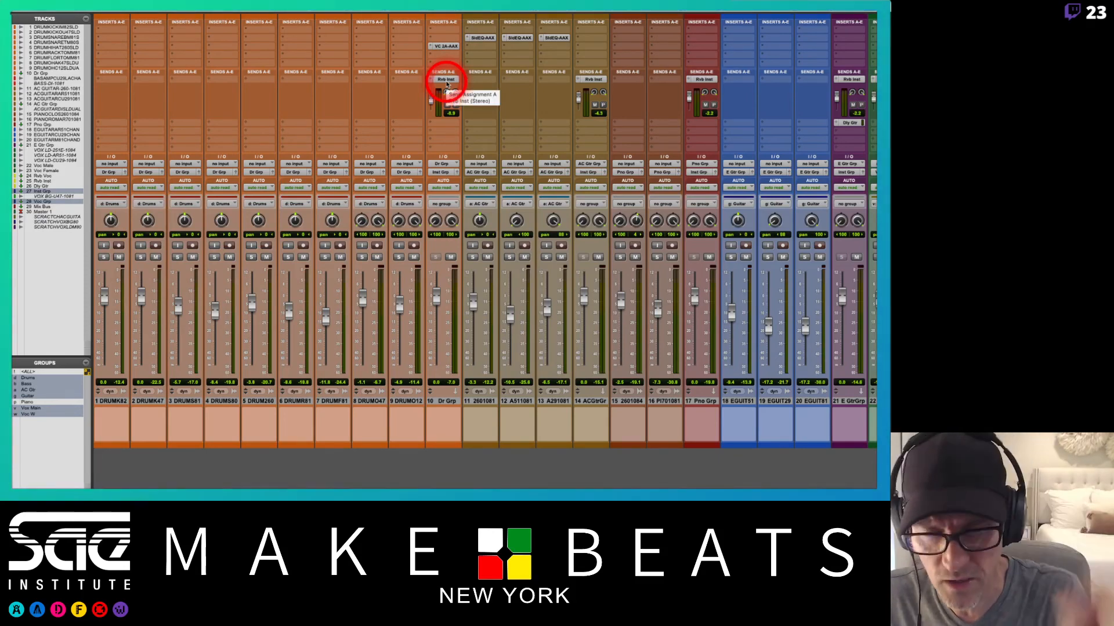
key(super+Tab)
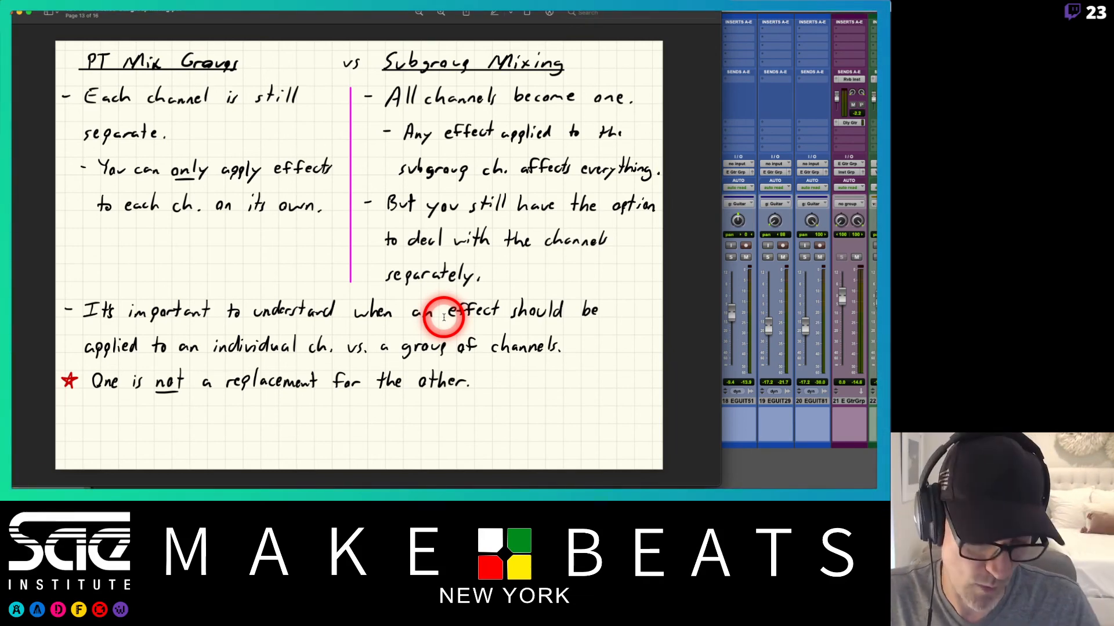
key(Right)
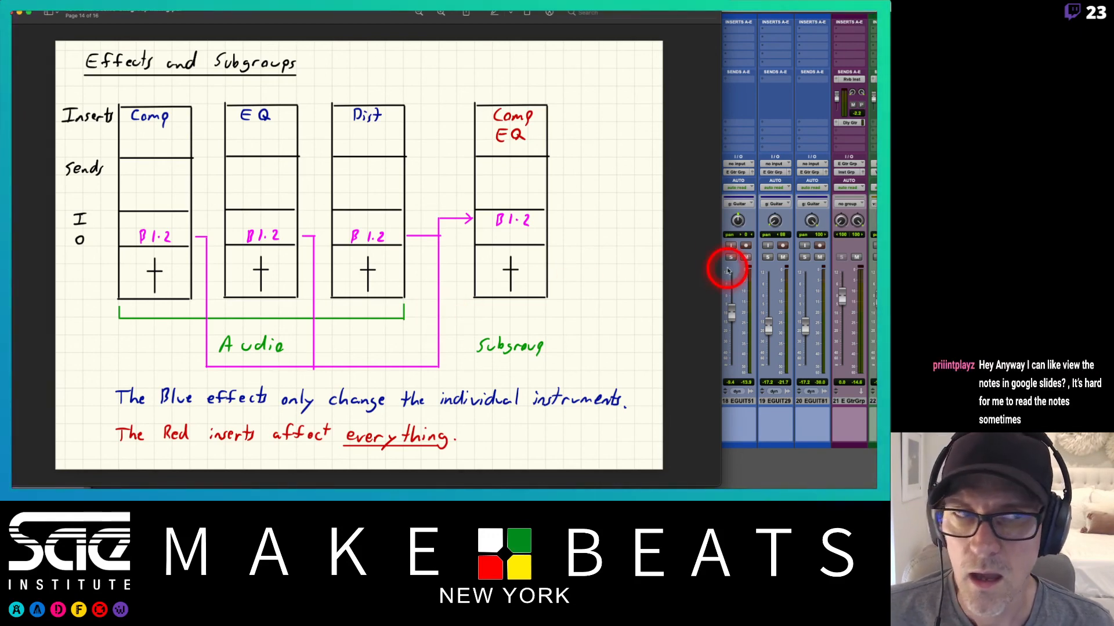
Step: Switch to the Pro Tools mixer and select the Rvb Voc track, followed by the Rvb Inst track, to point out the separate reverbs
click(757, 113)
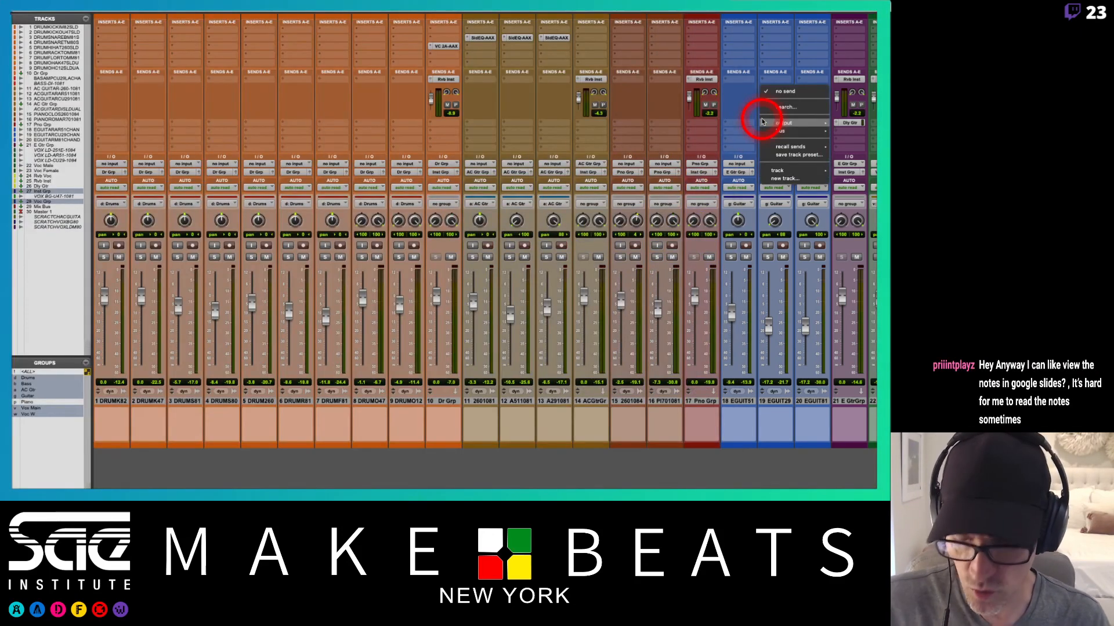
click(639, 245)
scroll(639, 246, right, 10)
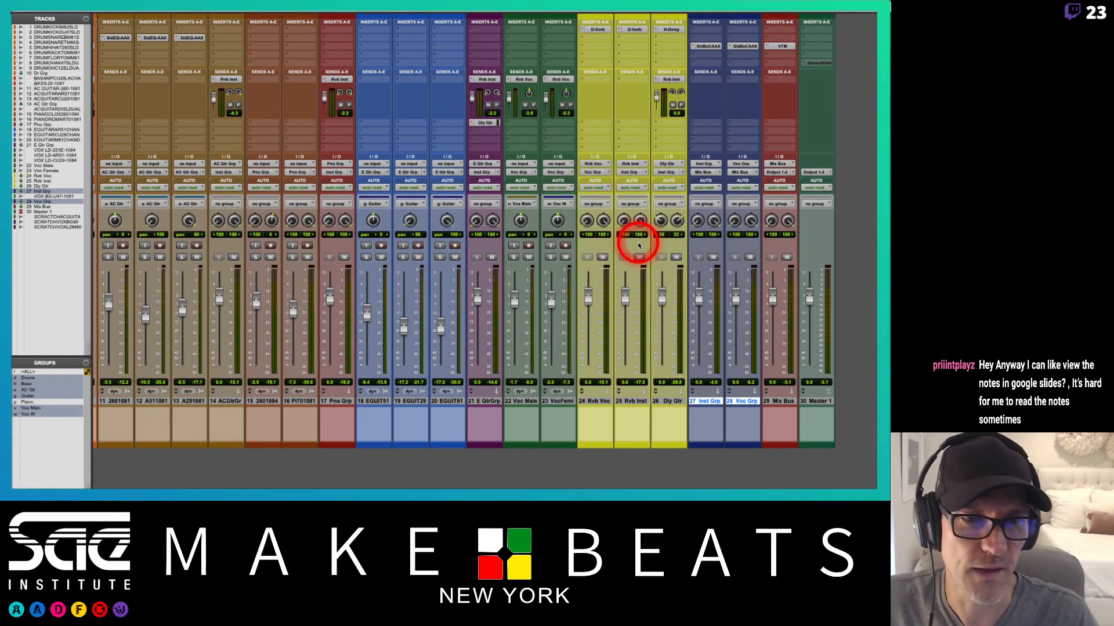
click(595, 400)
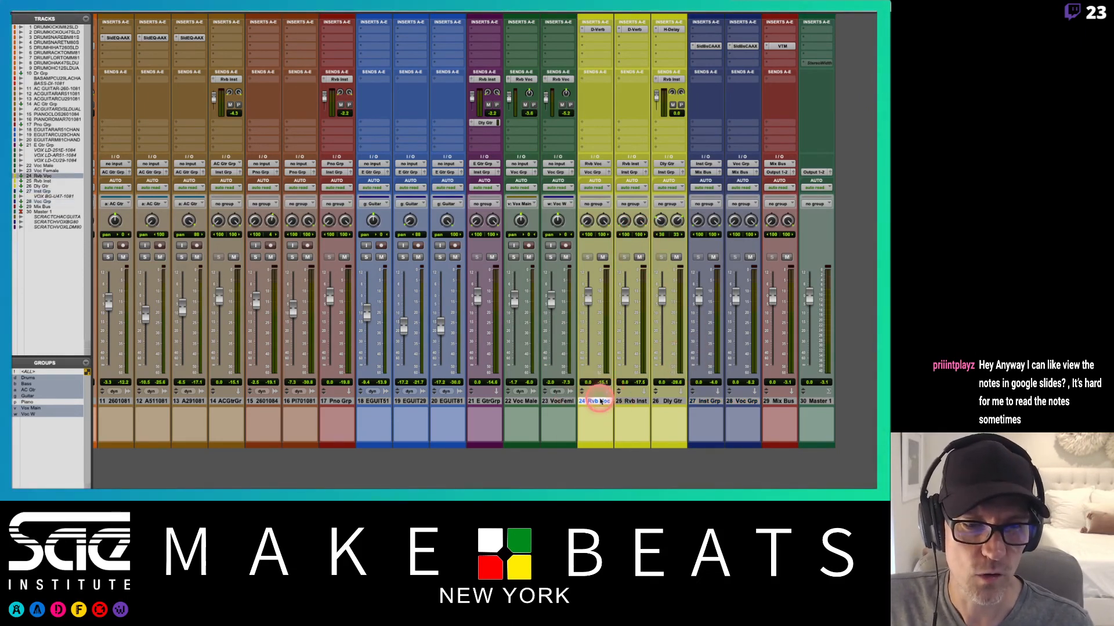
click(631, 401)
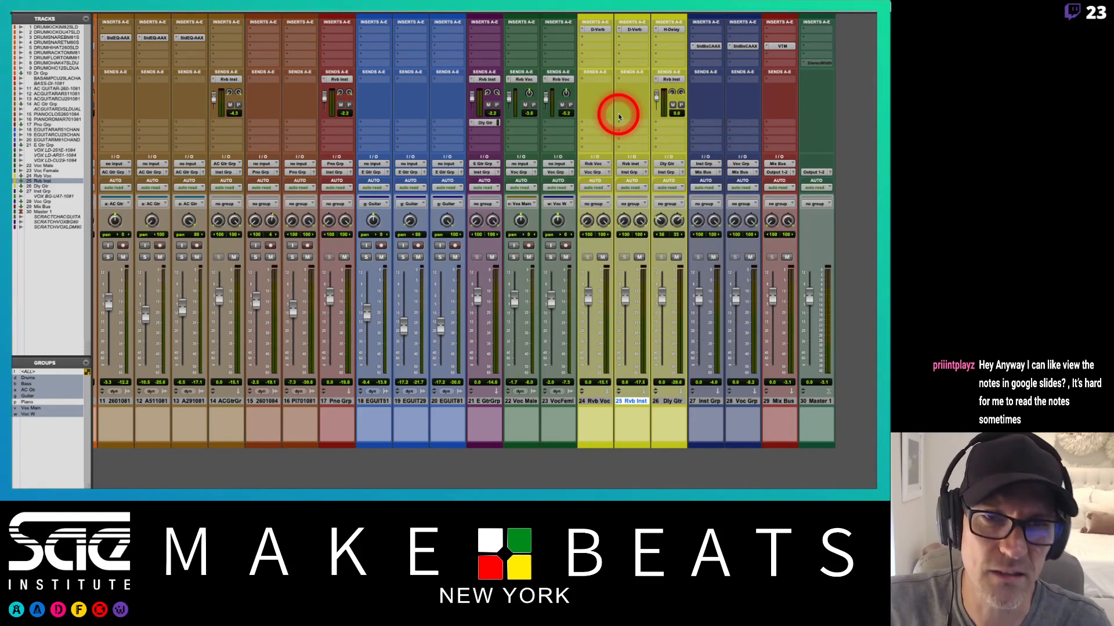
Step: Return to the PDF notes and read the Effects and Subgroups pages through reverb outside the group and reverb inside the group
key(super+Tab)
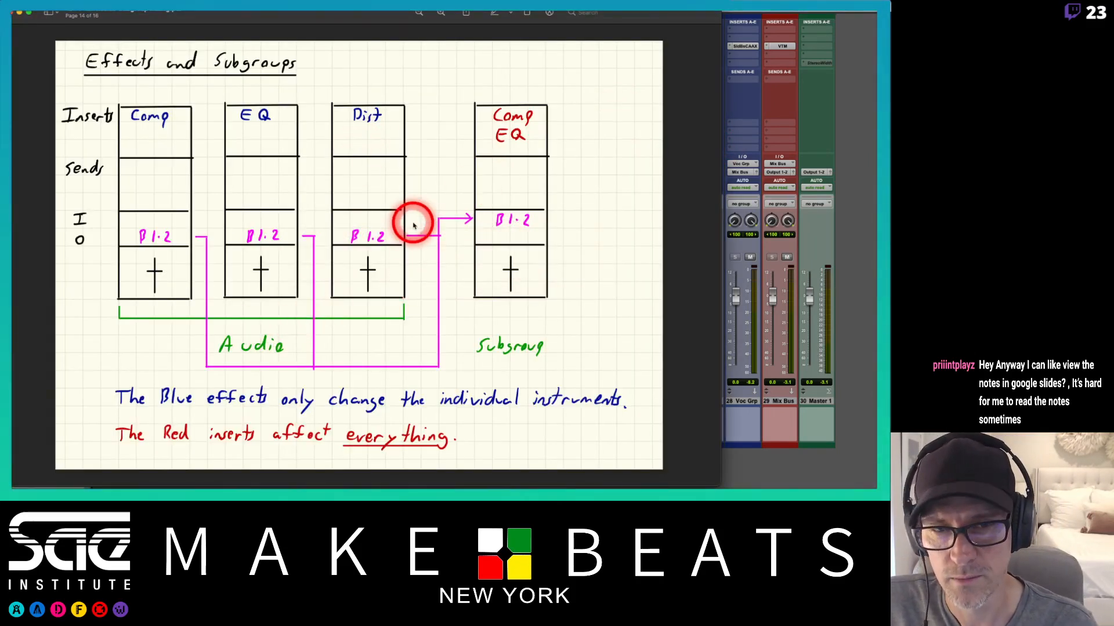
key(Down)
key(Up)
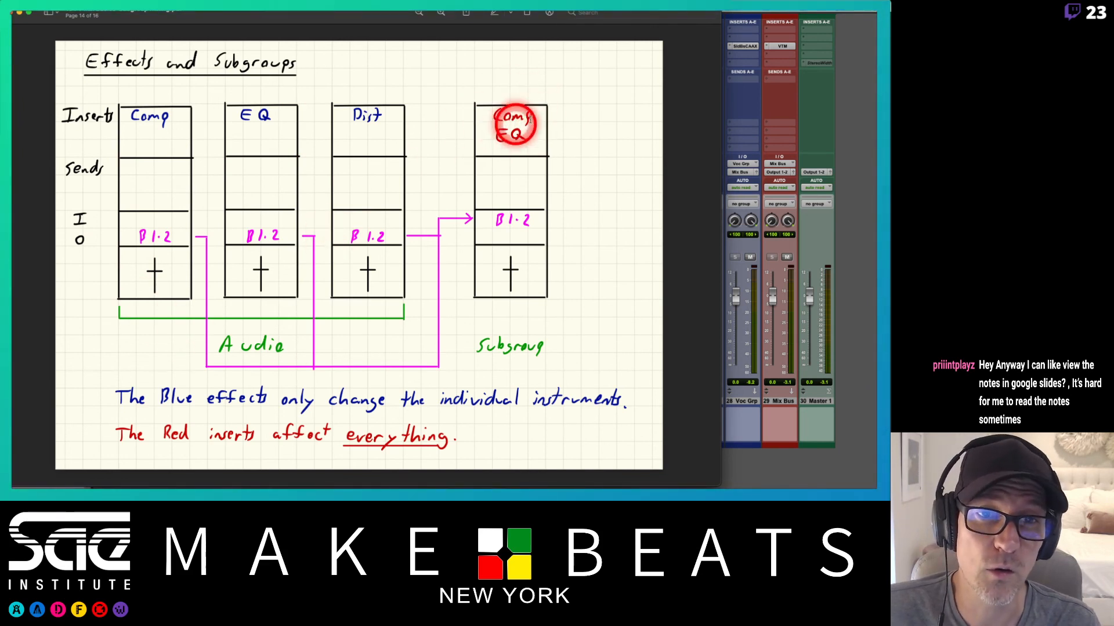
key(Down)
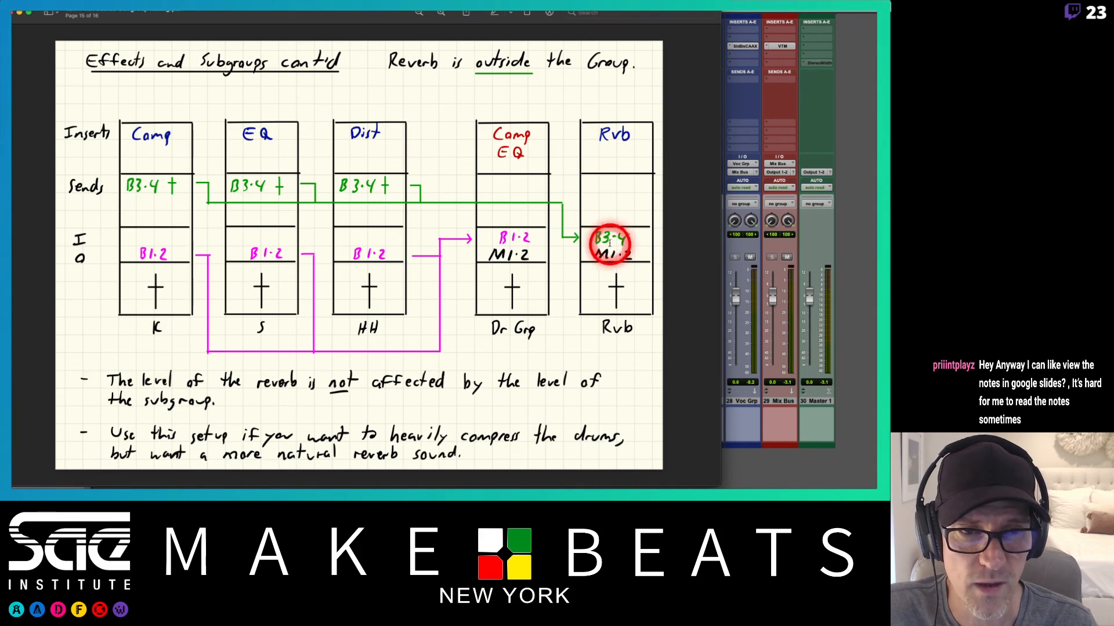
key(Right)
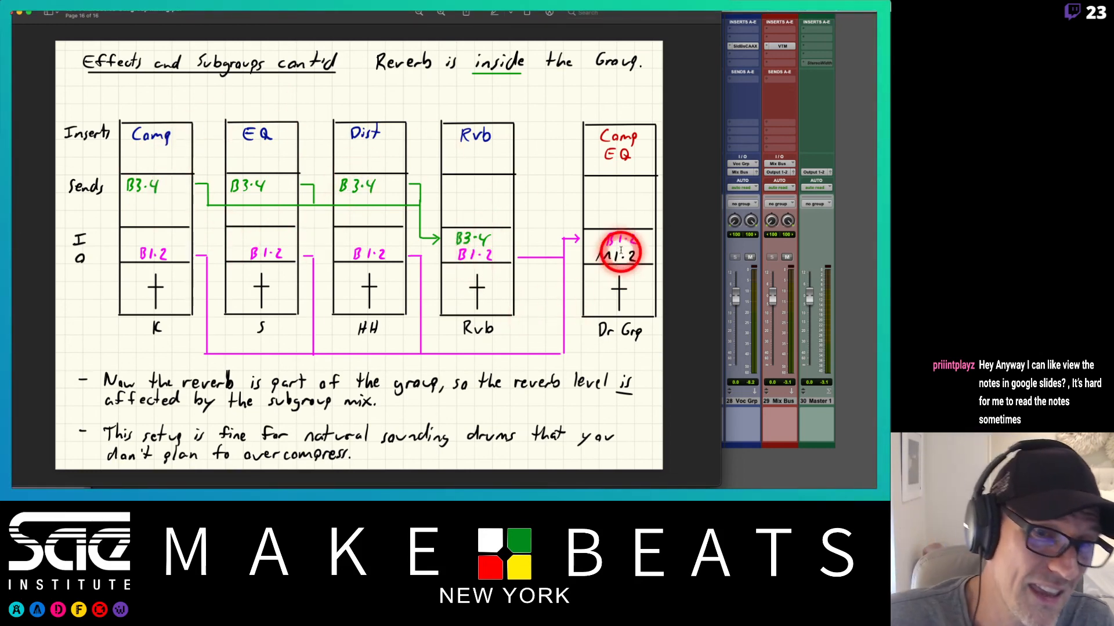
Step: Switch to the Pro Tools mixer, audition the drum group soloed, and unsolo it
click(822, 99)
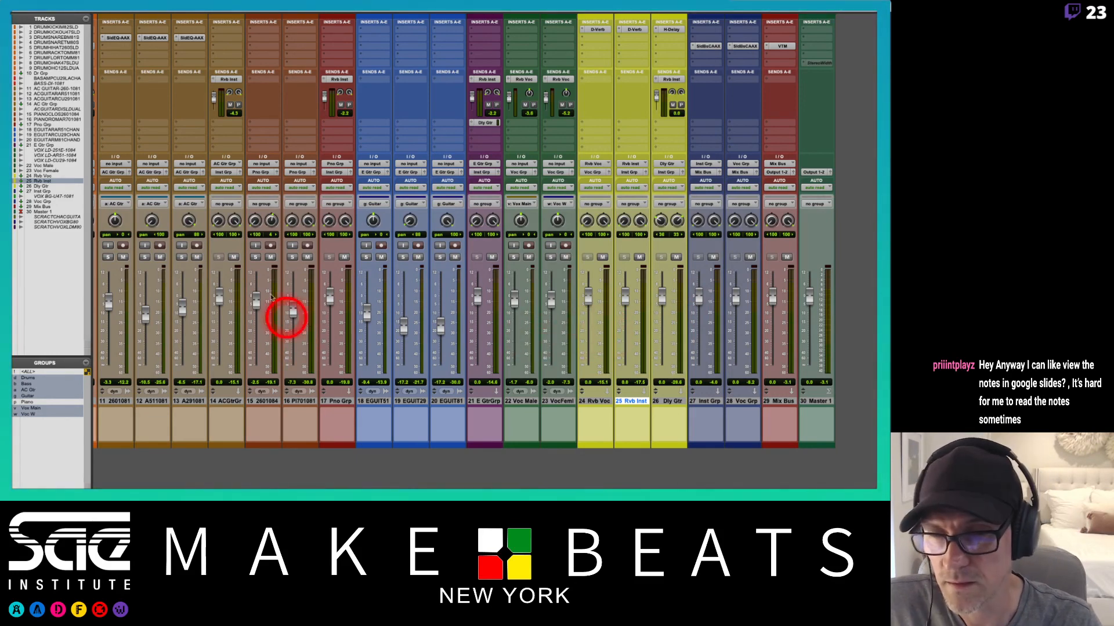
scroll(187, 259, left, 6)
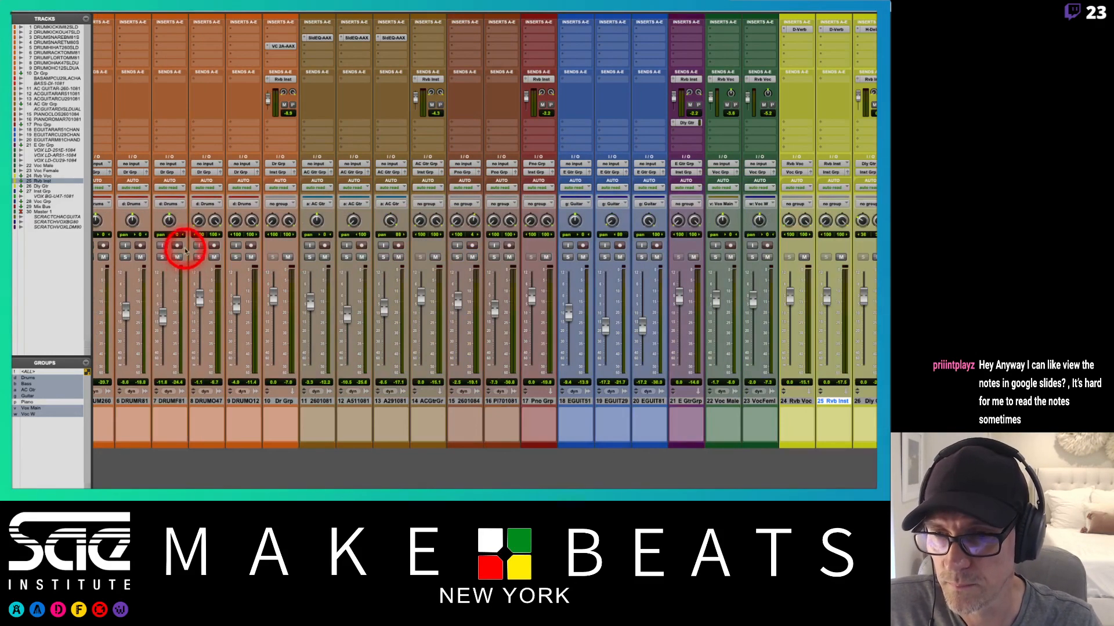
click(161, 257)
key(space)
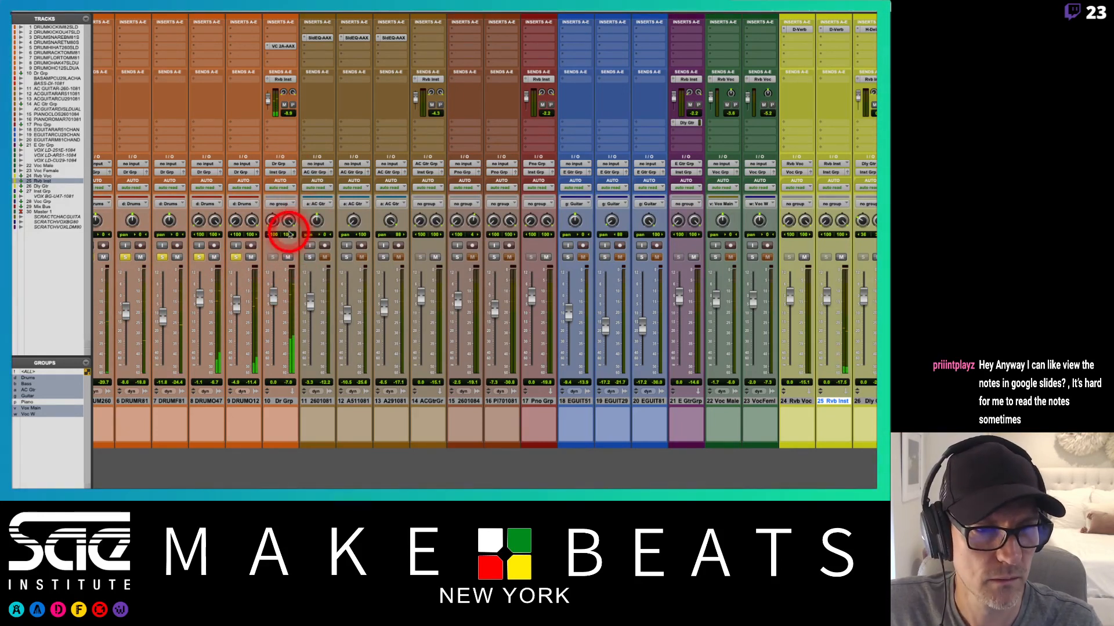
click(236, 256)
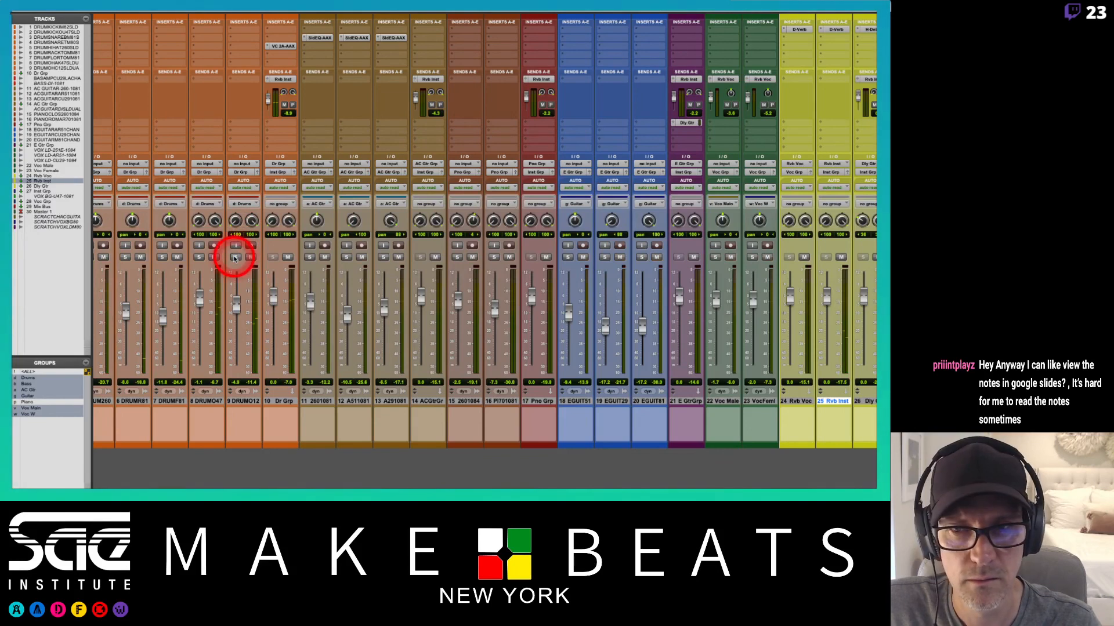
Step: Route the Rvb Voc track's output directly to Output 1-2
scroll(294, 236, right, 6)
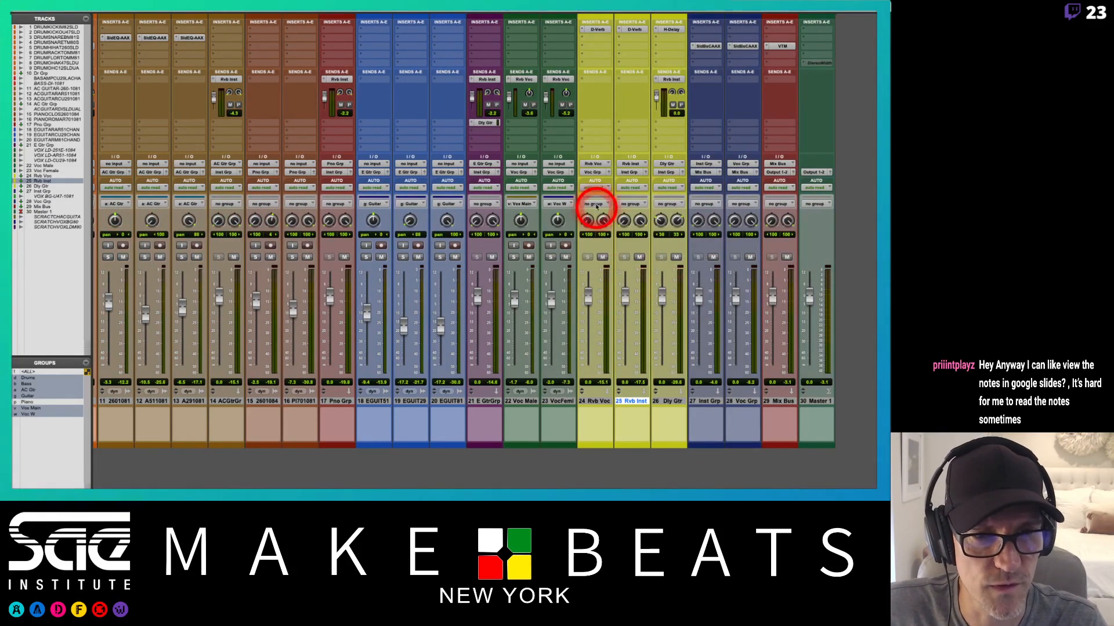
click(594, 173)
mouse_move(595, 172)
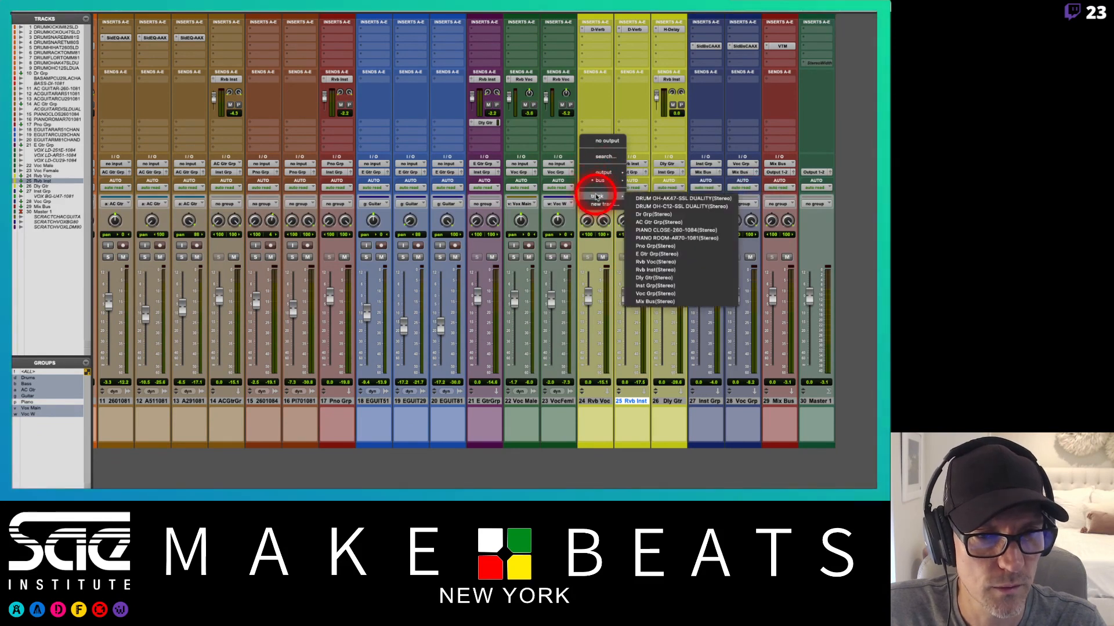
click(654, 175)
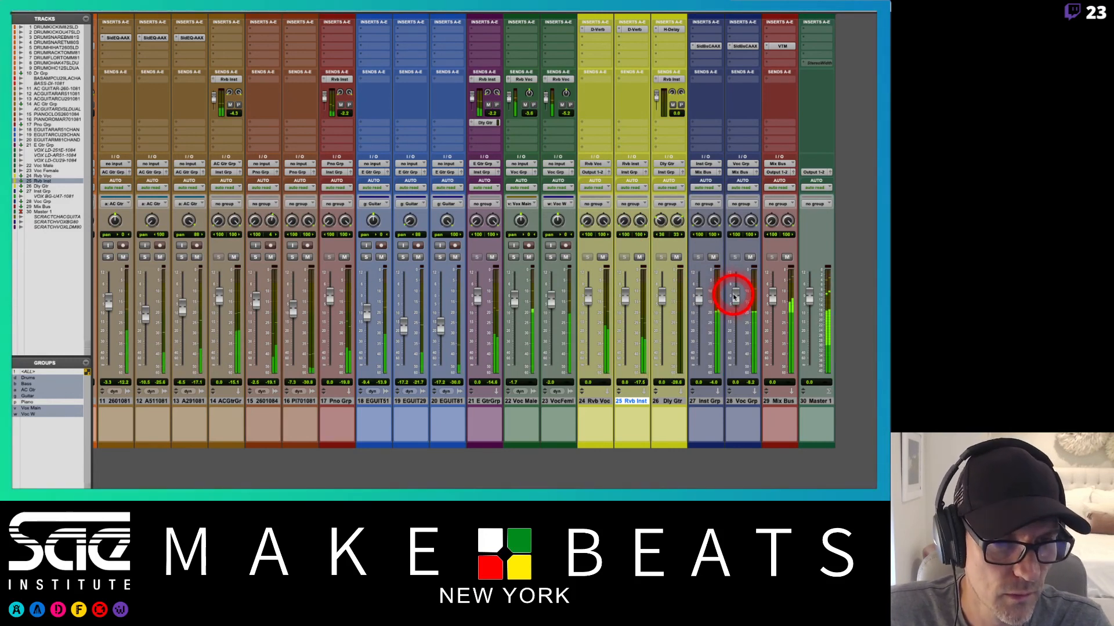
Step: Solo the Voc Male and VocFeml tracks and audition the reverb by twice lowering the Voc Grp fader and resetting it to 0.0
click(549, 257)
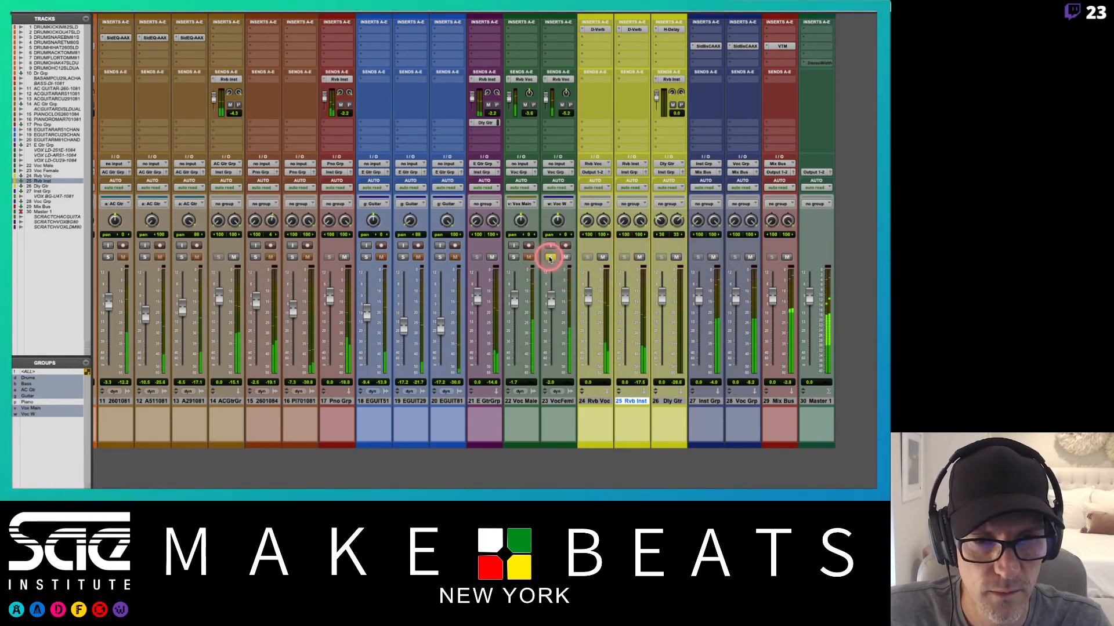
click(513, 256)
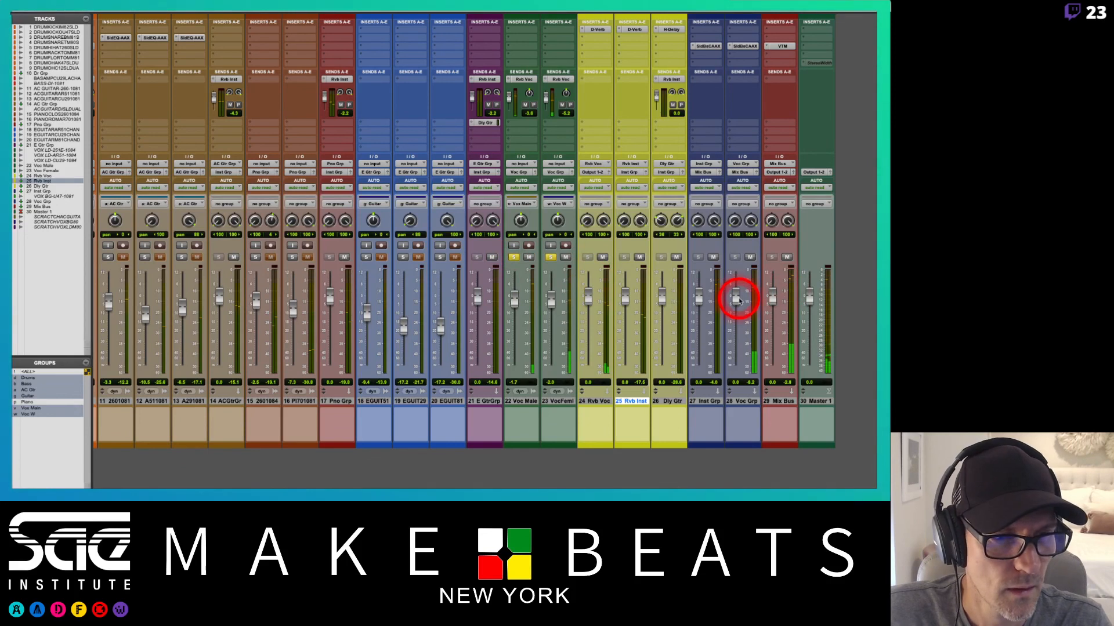
drag(737, 298, 735, 392)
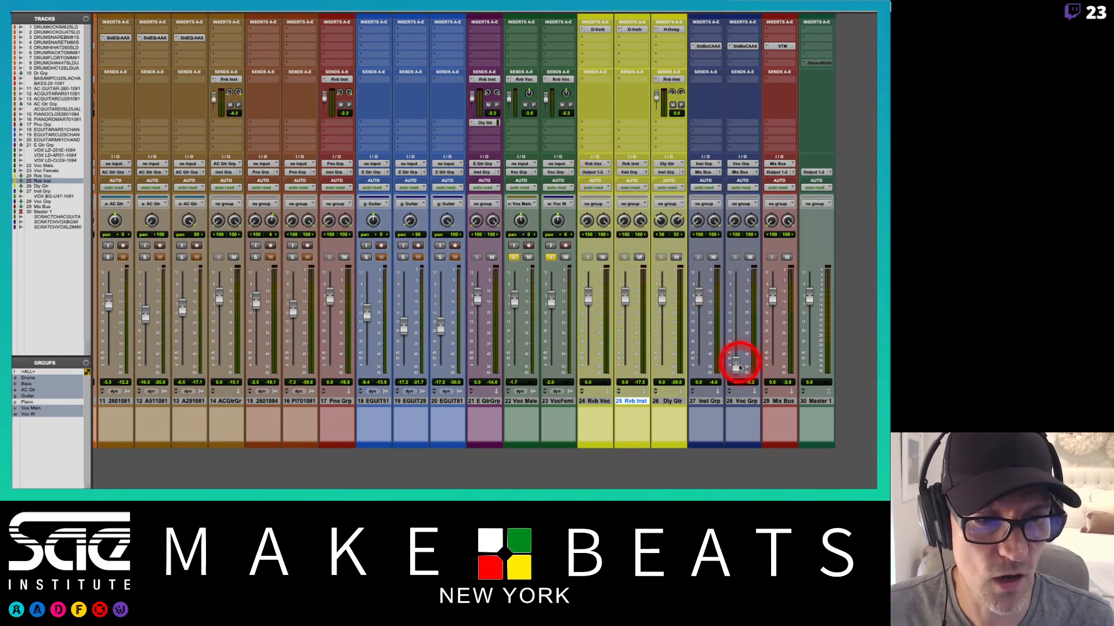
alt+click(735, 362)
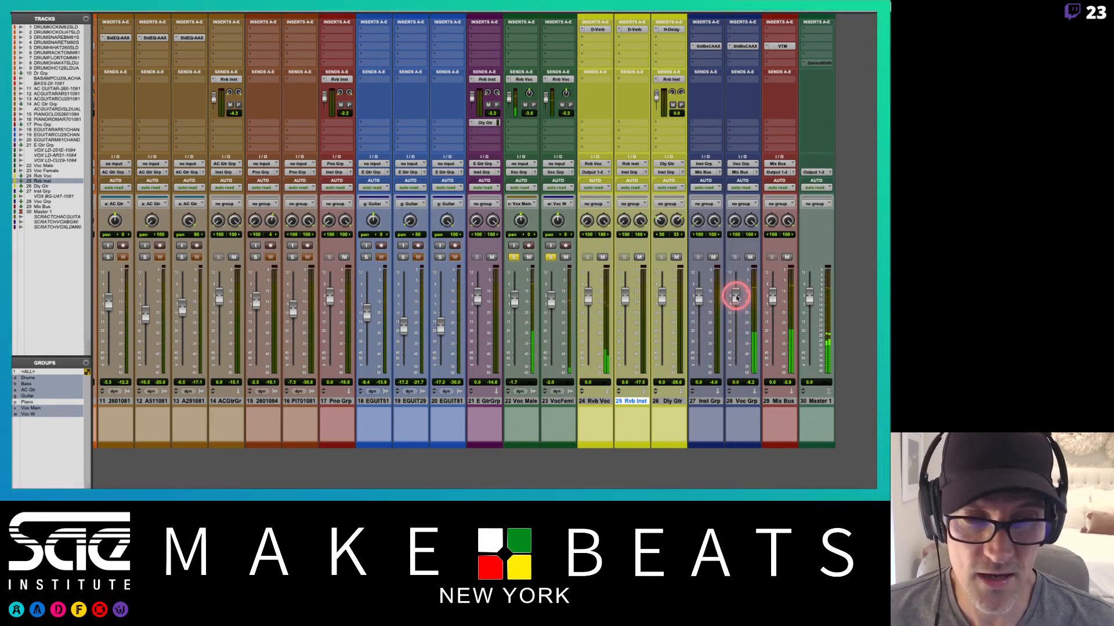
drag(735, 297, 739, 383)
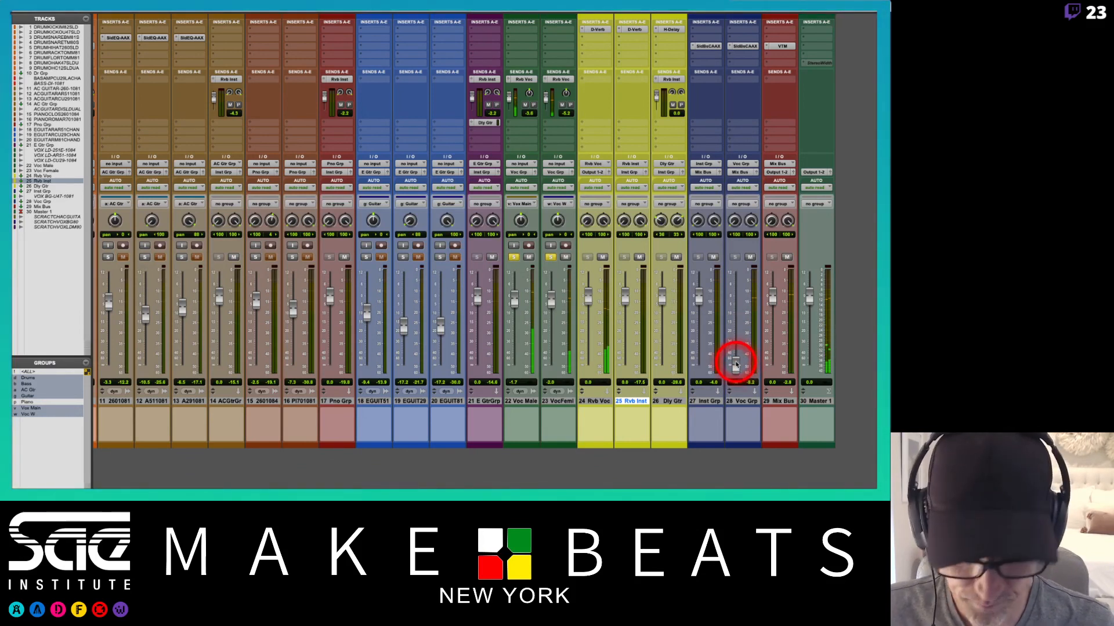
alt+click(736, 364)
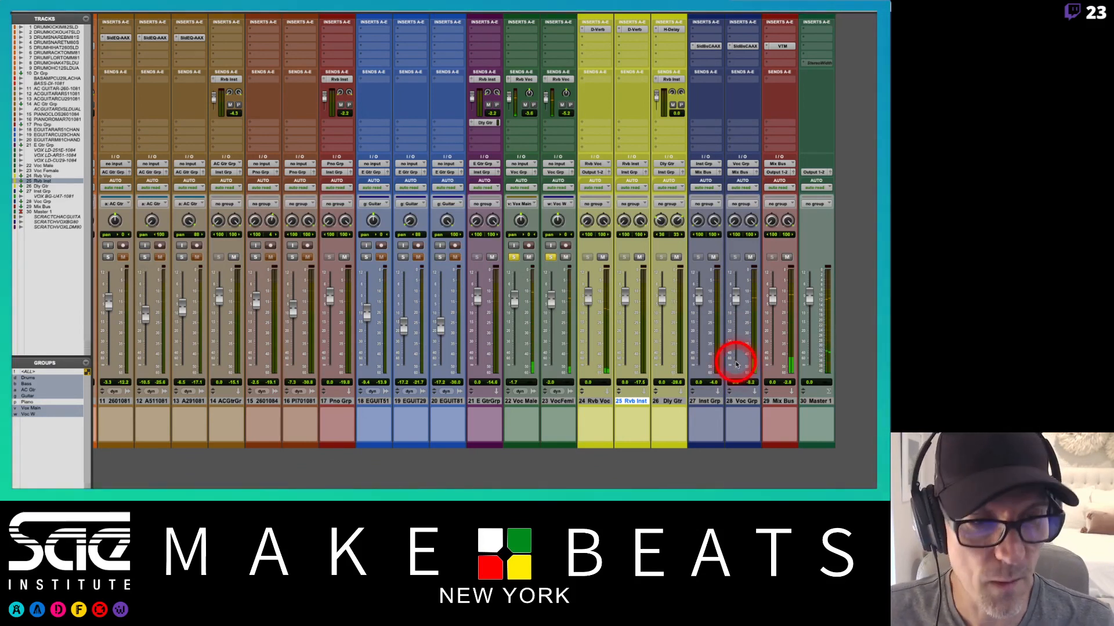
Step: Route the Rvb Voc output to the Voc Grp track and test it by lowering the Voc Grp fader and resetting it to 0.0
click(598, 173)
mouse_move(598, 198)
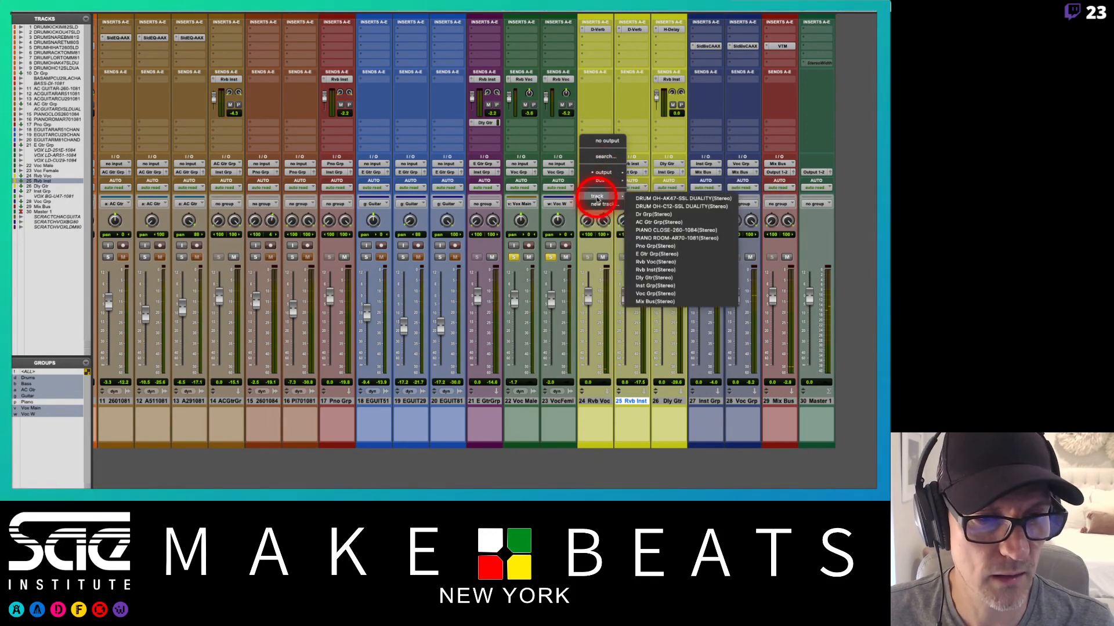
click(652, 293)
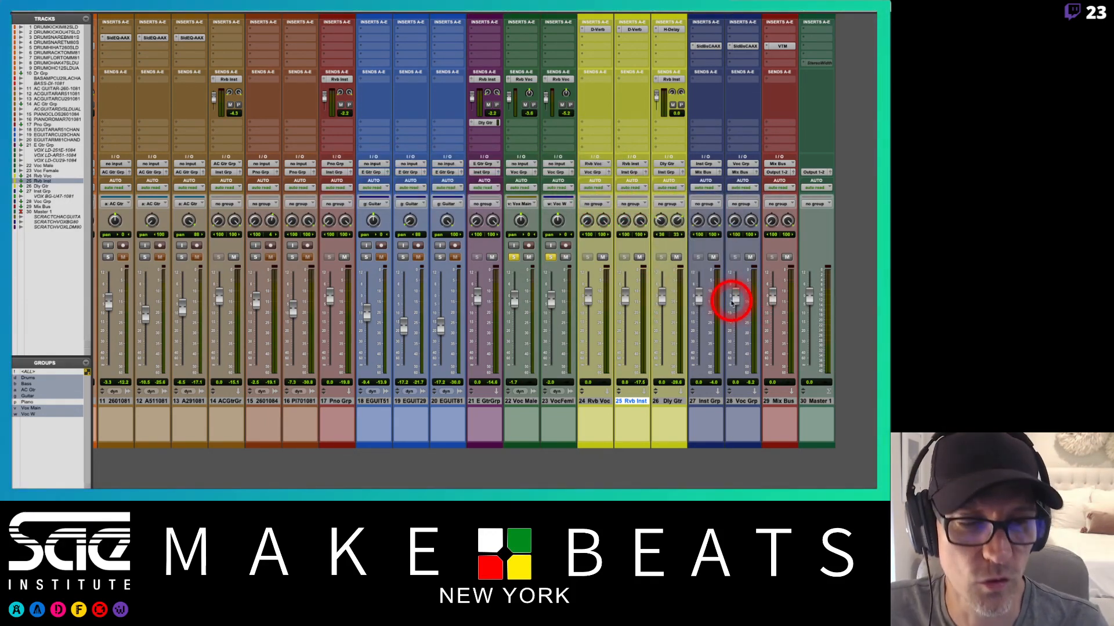
drag(736, 298, 736, 335)
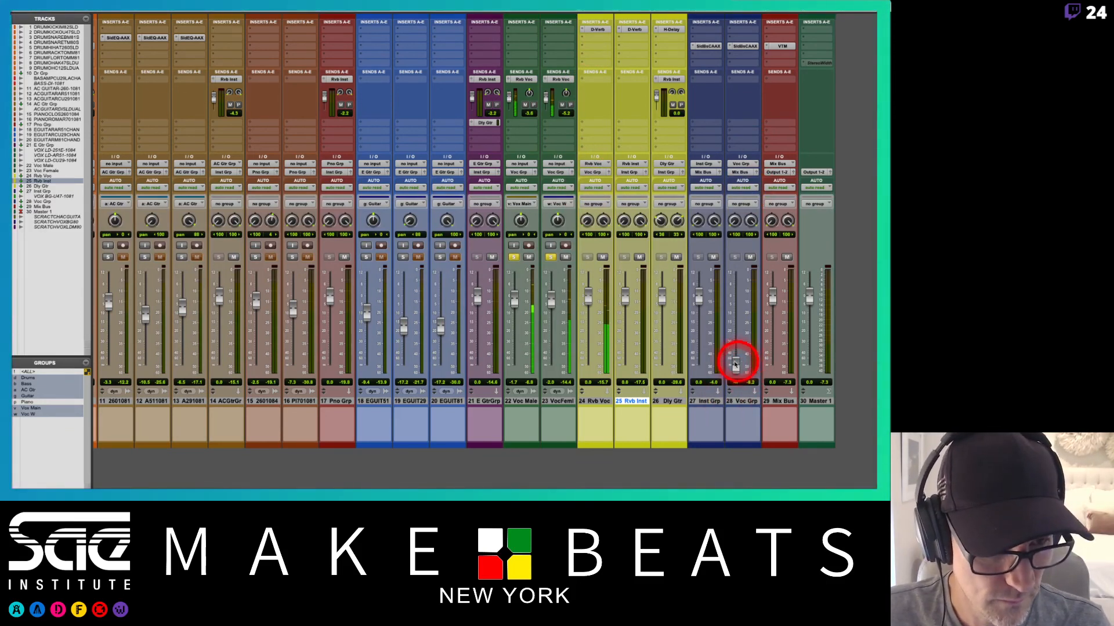
alt+click(735, 364)
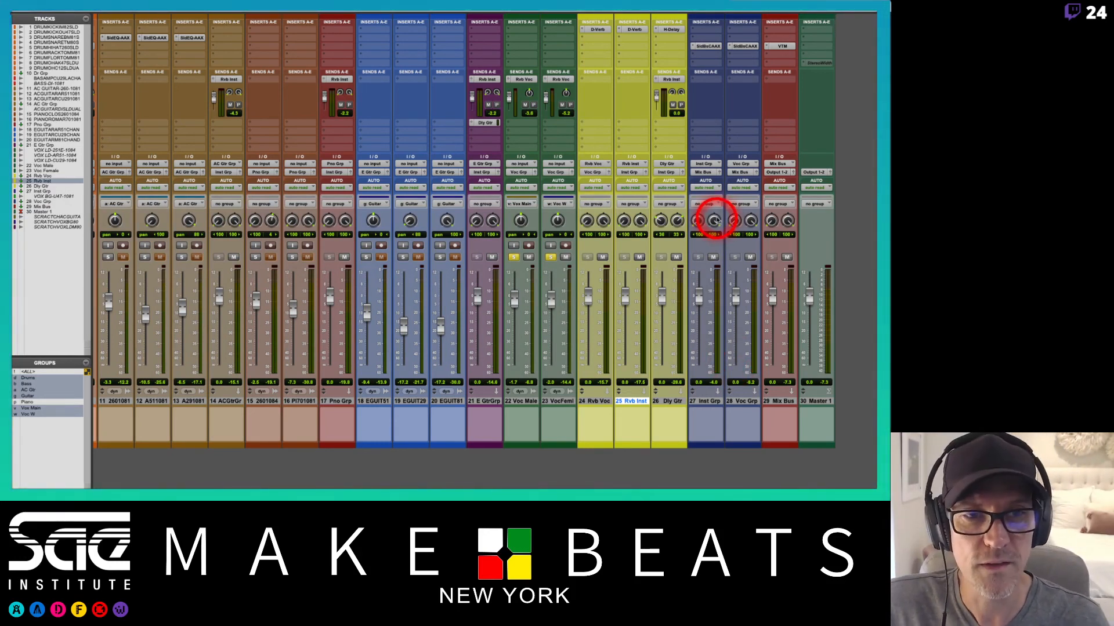
Step: Unsolo both vocal tracks and switch to the PDF notes page on reverb inside the group
click(551, 259)
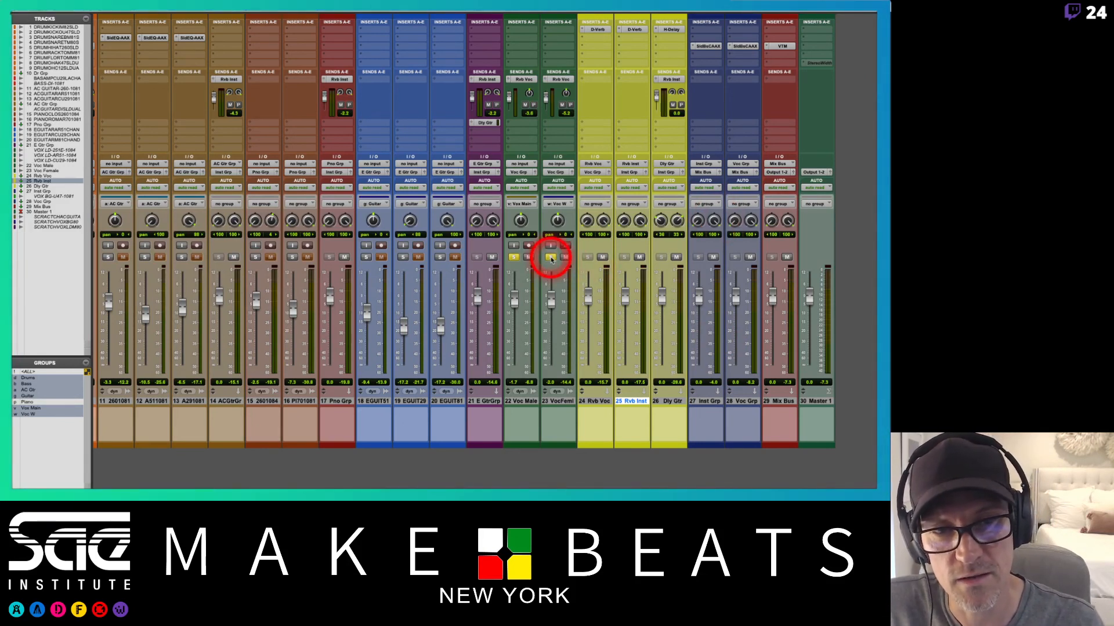
click(551, 259)
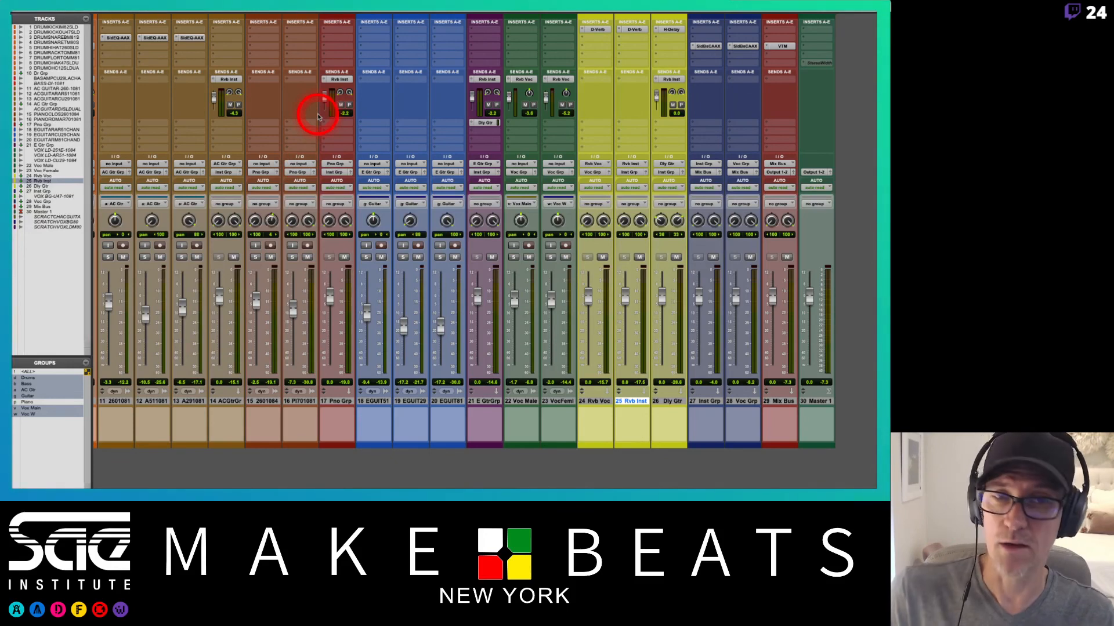
key(super+Tab)
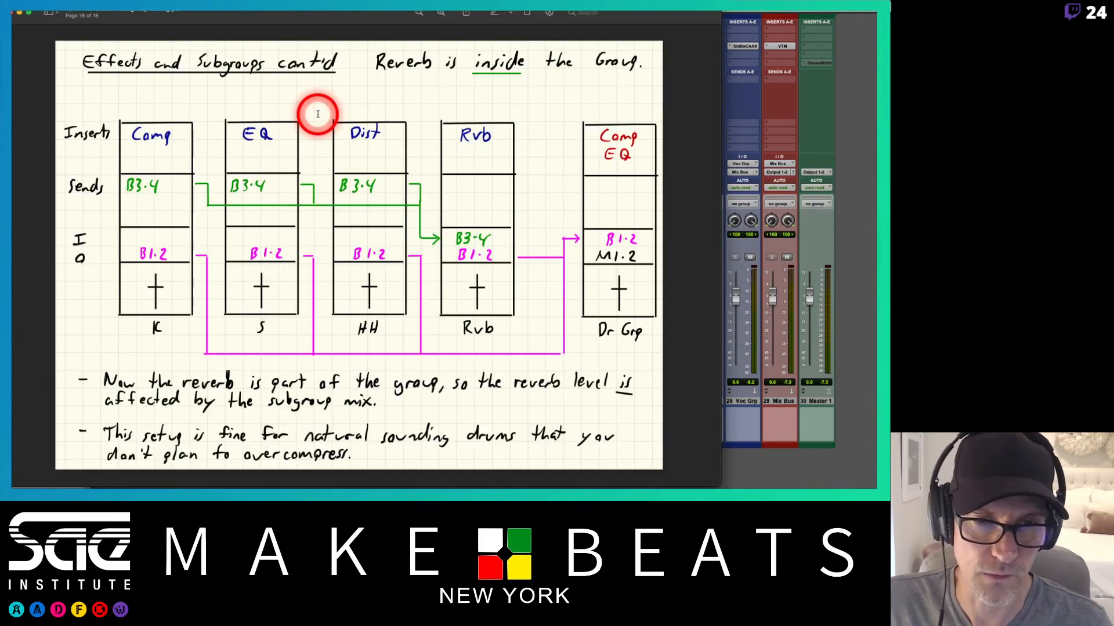